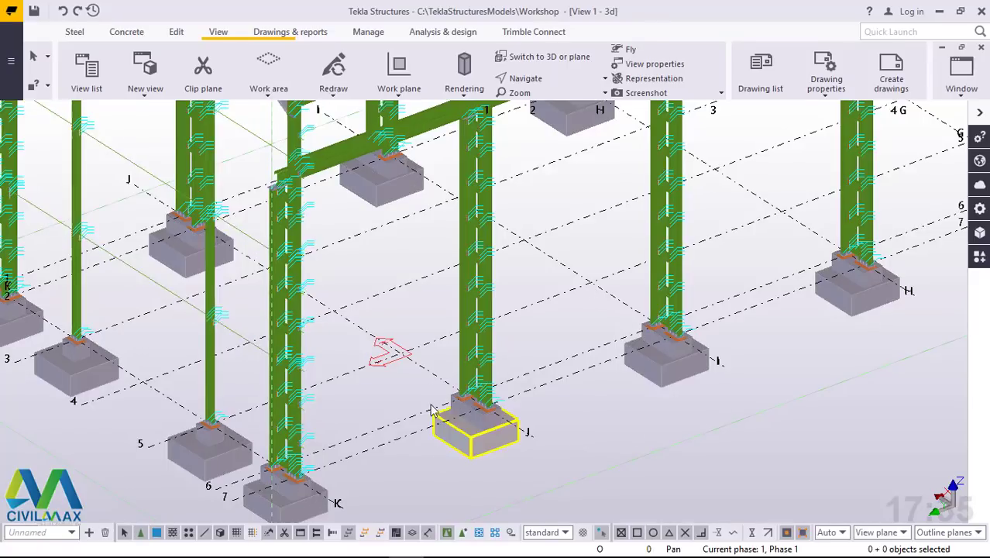
Examine the workshop's end bays, from the column bases and footings up to the eaves and roof beams.
ctrl+middle_drag(495, 398, 431, 396)
scroll(431, 397, down, 3)
scroll(232, 397, up, 8)
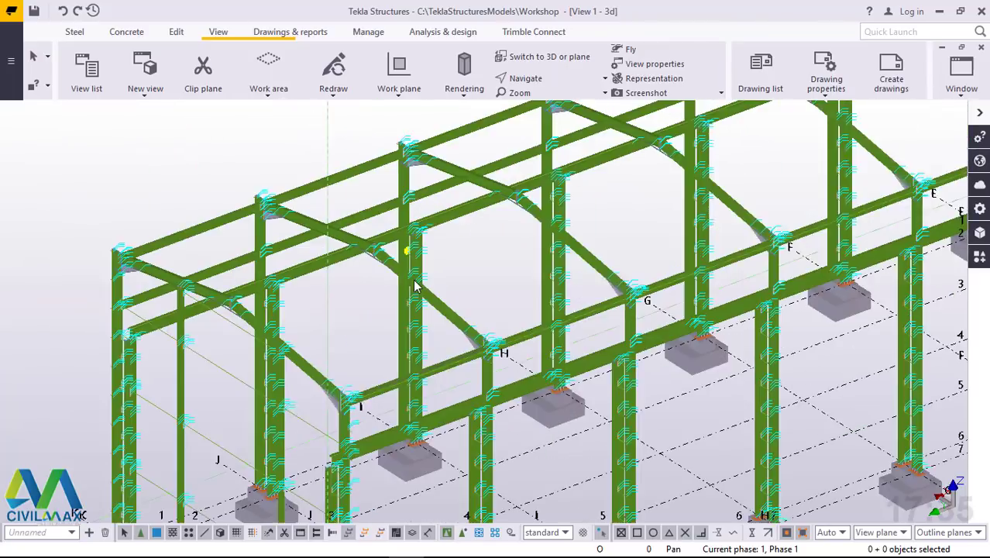
scroll(465, 310, down, 10)
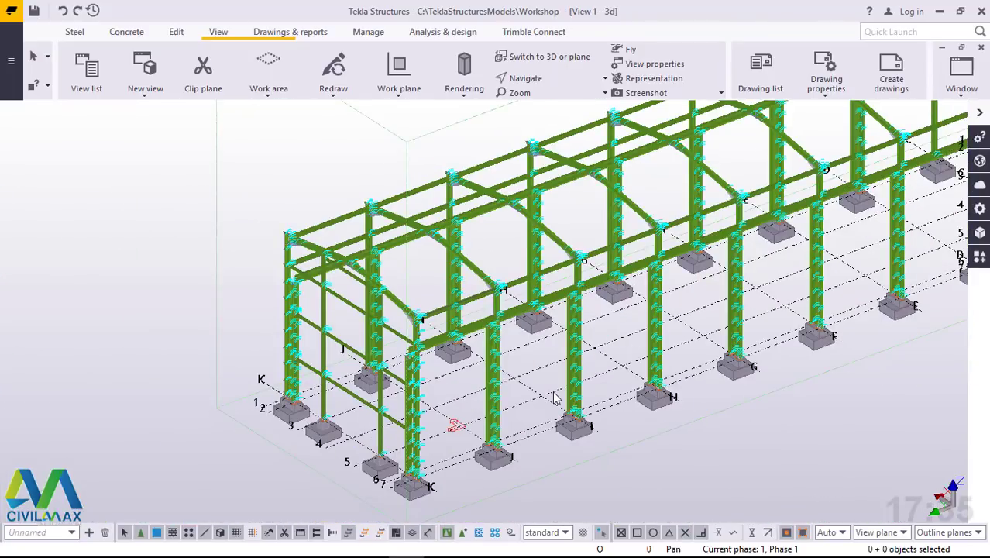
scroll(554, 397, up, 6)
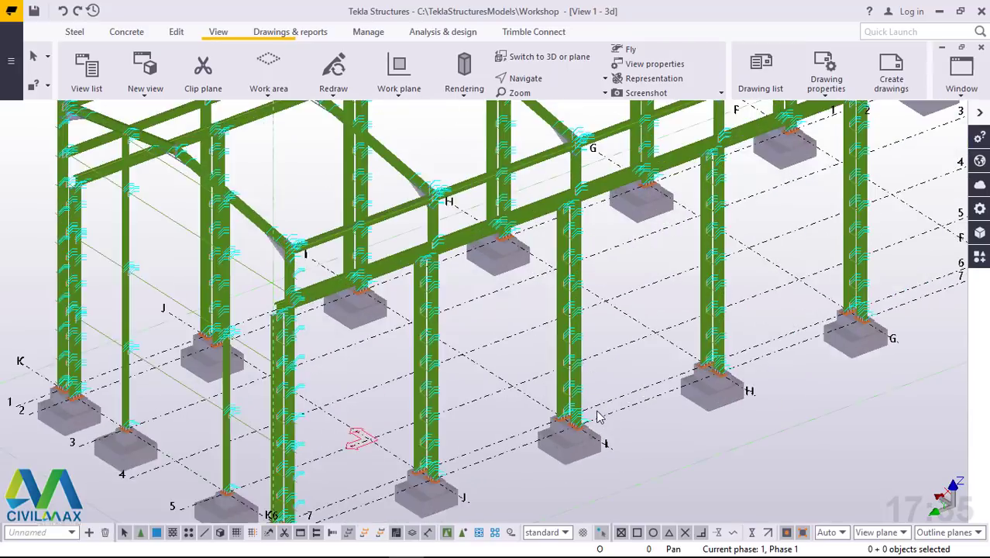
scroll(499, 368, down, 8)
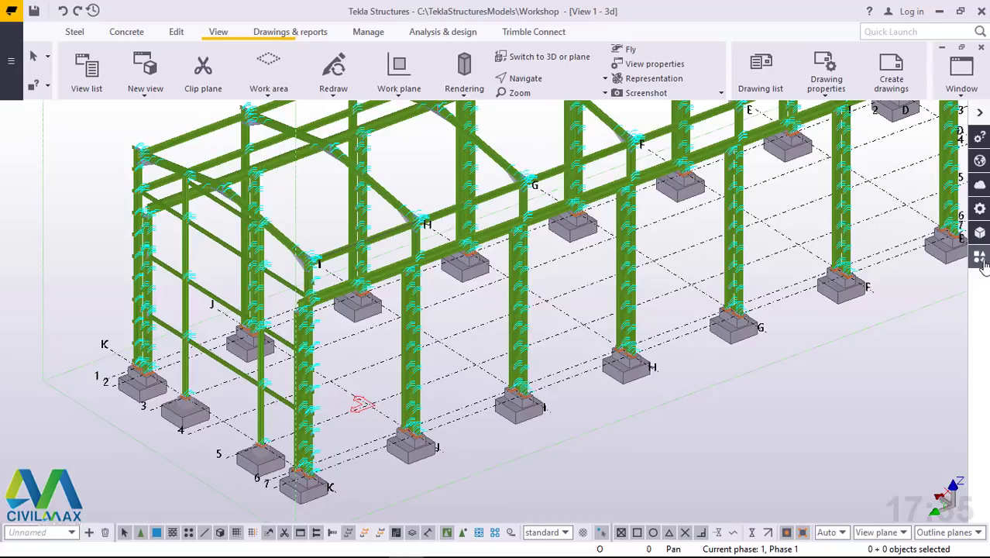
scroll(525, 266, up, 5)
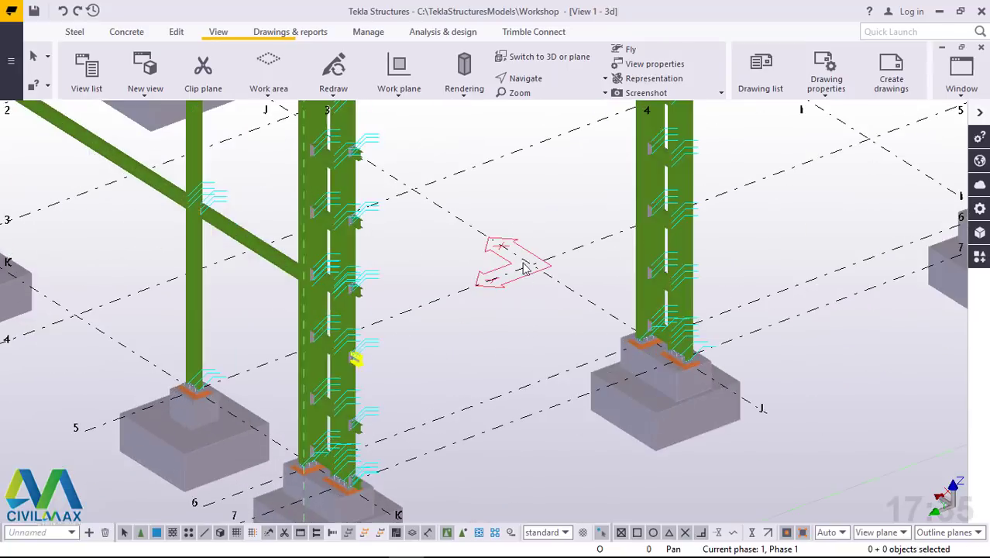
scroll(372, 376, down, 3)
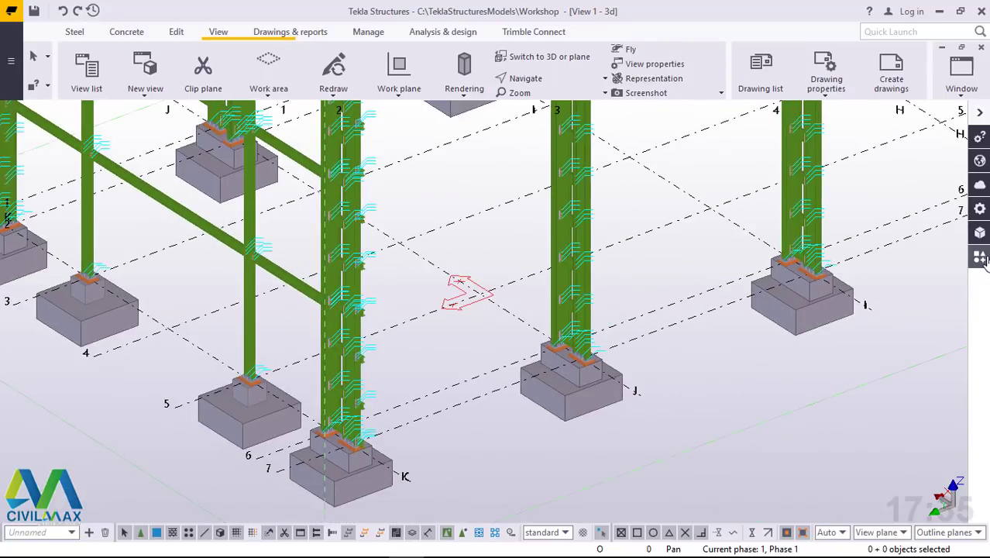
Open the applications and components catalogue and search it for "brac".
click(981, 258)
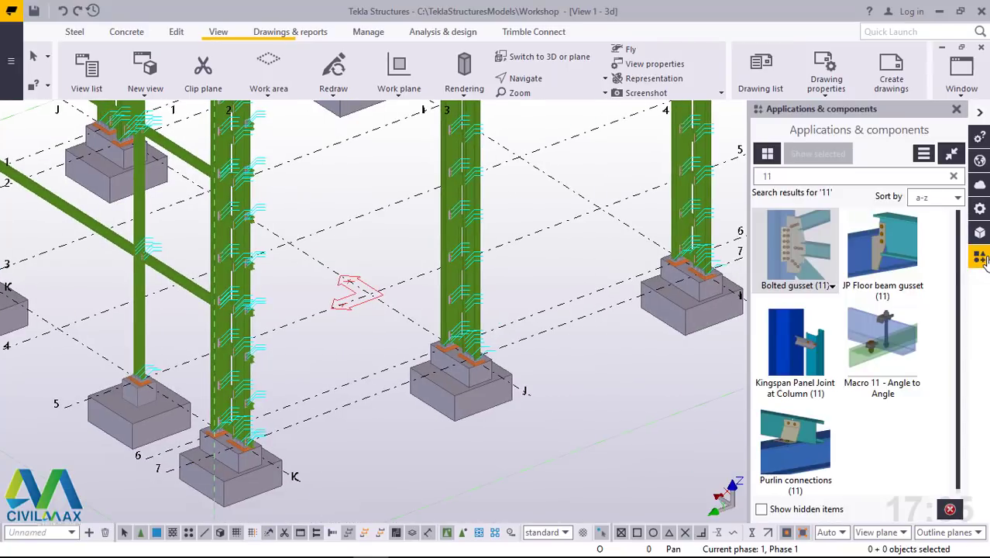
double_click(765, 176)
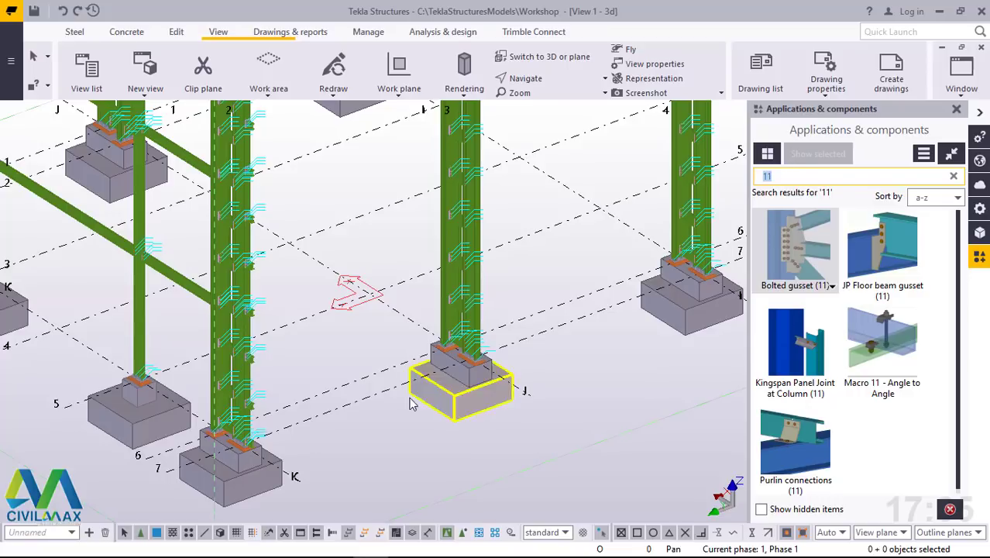
scroll(401, 413, down, 3)
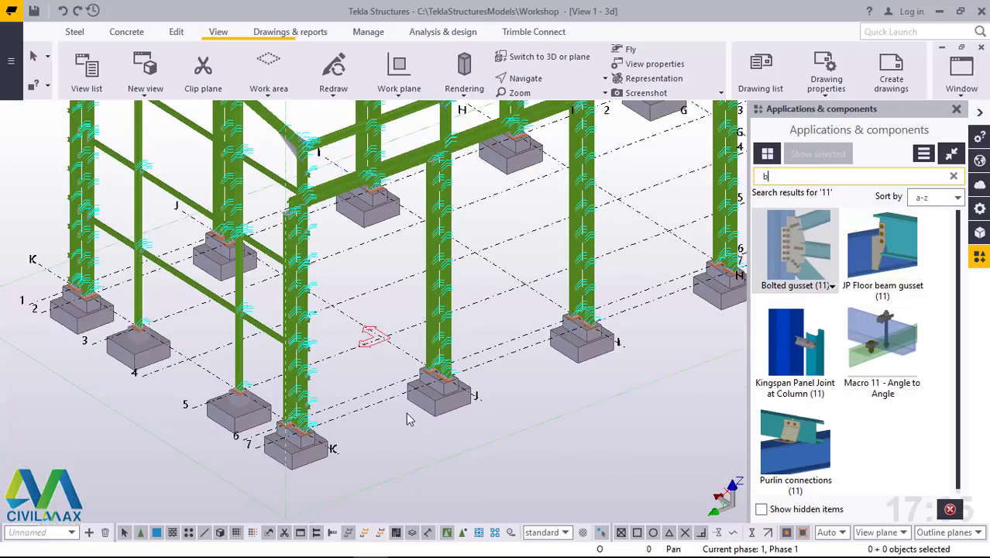
text(rac)
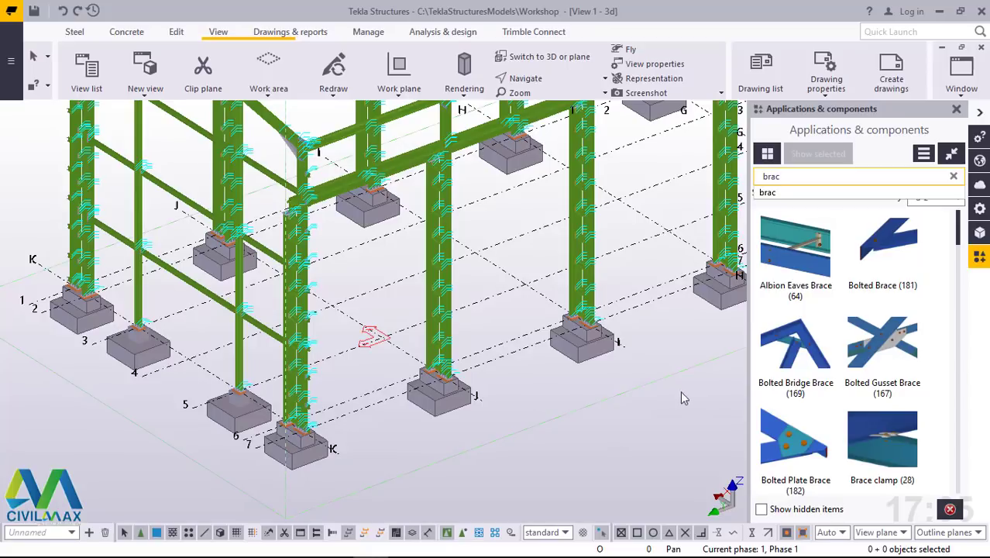
click(836, 322)
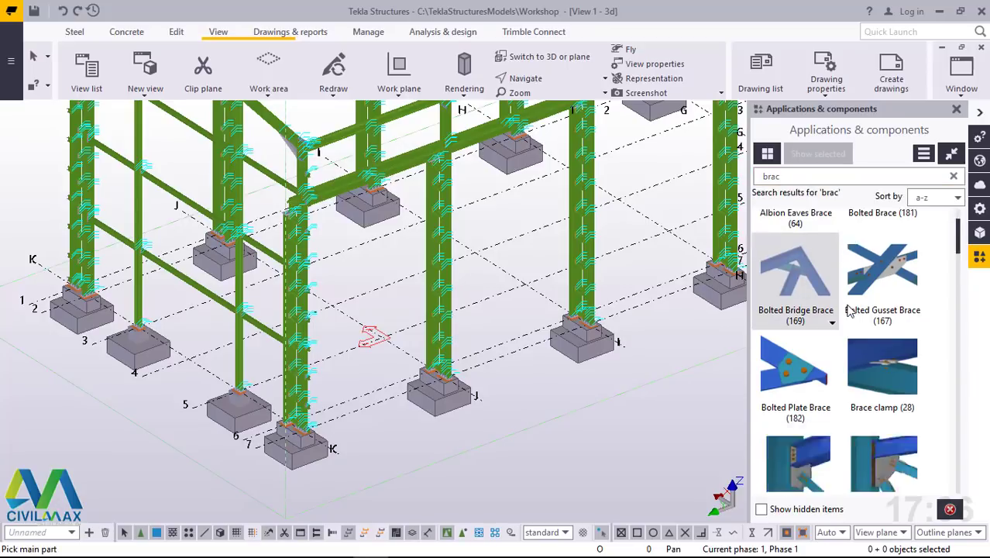
Find the Tensioner brace and compression bar (13) component among the bracing results and open its properties.
scroll(850, 310, down, 10)
scroll(850, 310, down, 8)
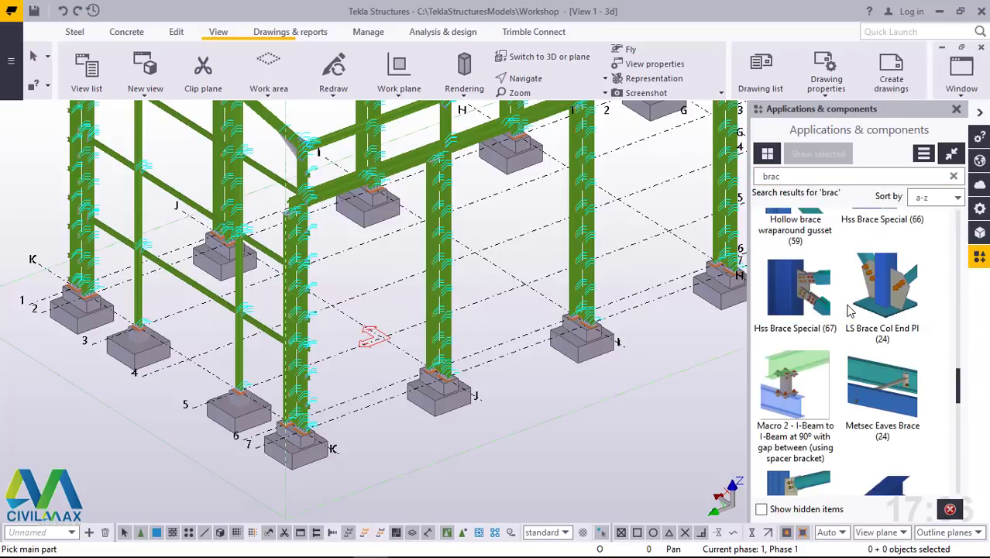
scroll(850, 310, up, 3)
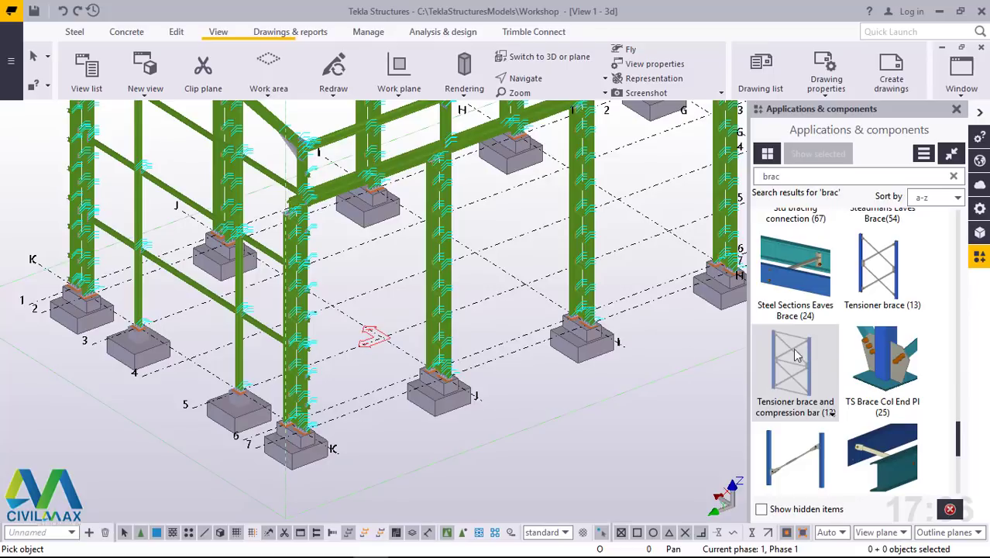
scroll(395, 260, up, 3)
scroll(449, 259, up, 3)
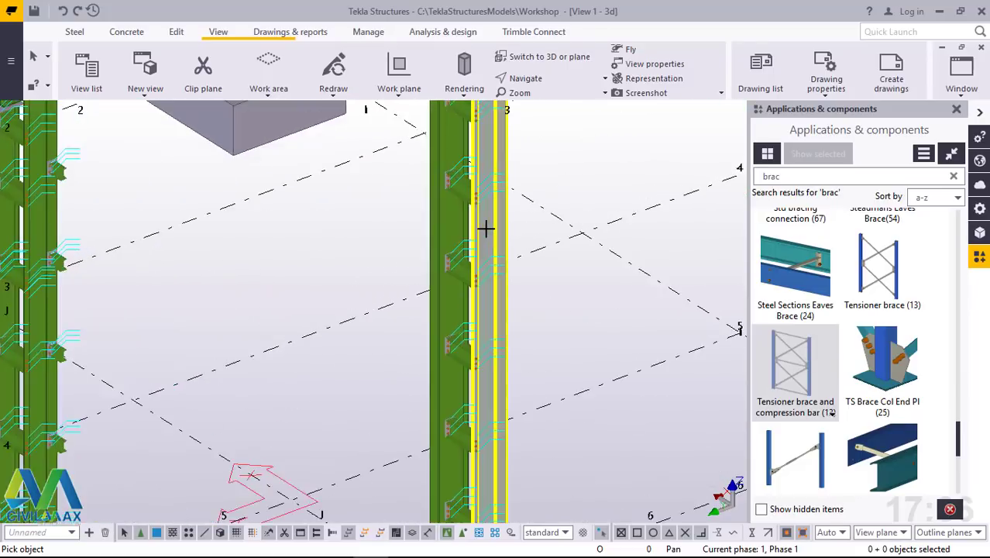
scroll(478, 267, down, 2)
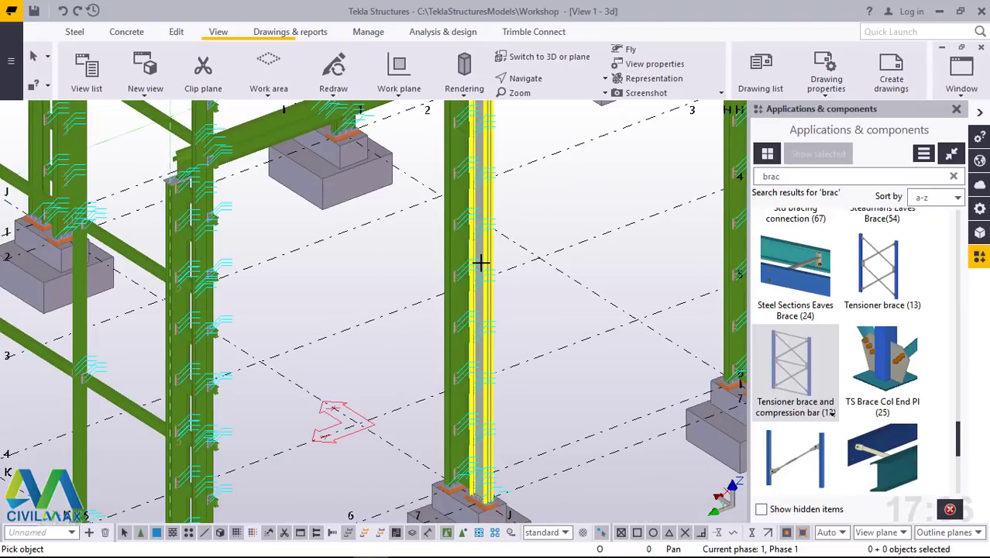
right_click(339, 273)
click(380, 282)
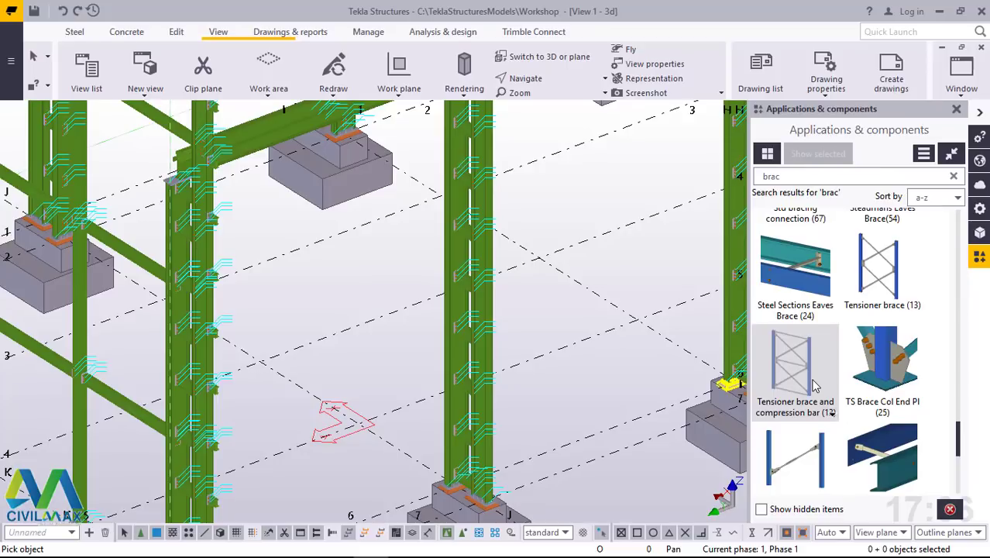
double_click(814, 385)
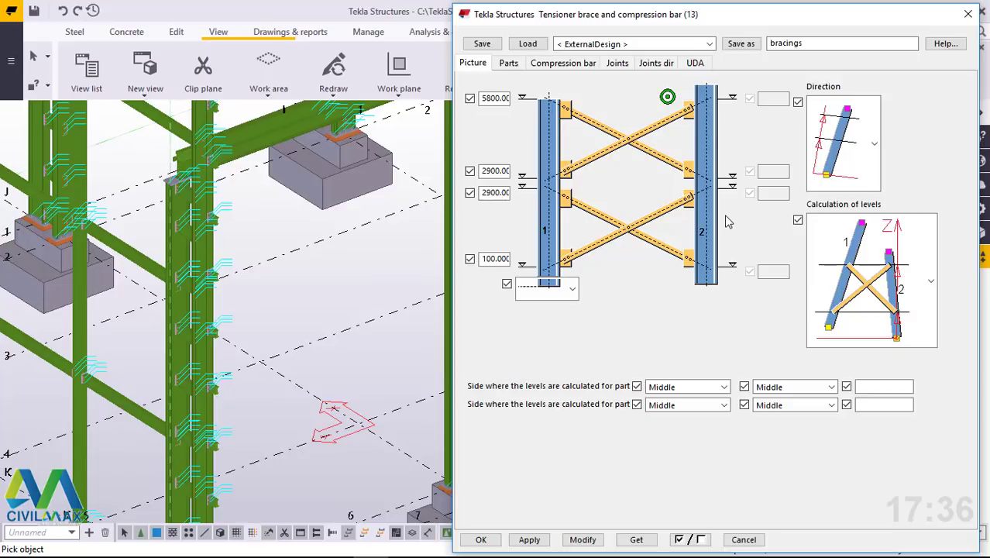
Inspect the side-wall columns against the brace level diagram, and interrupt the pending component placement.
scroll(217, 319, down, 3)
scroll(232, 318, up, 3)
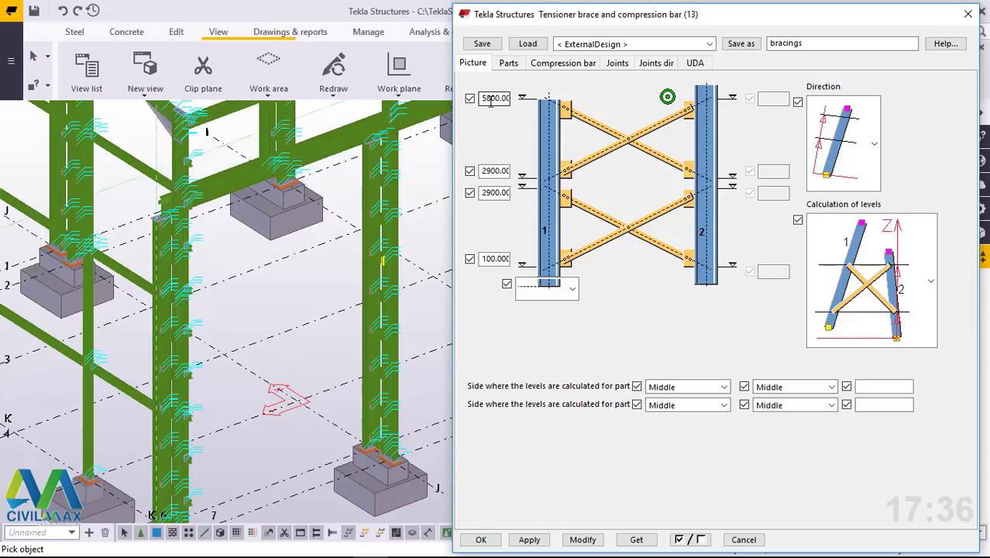
scroll(394, 241, up, 5)
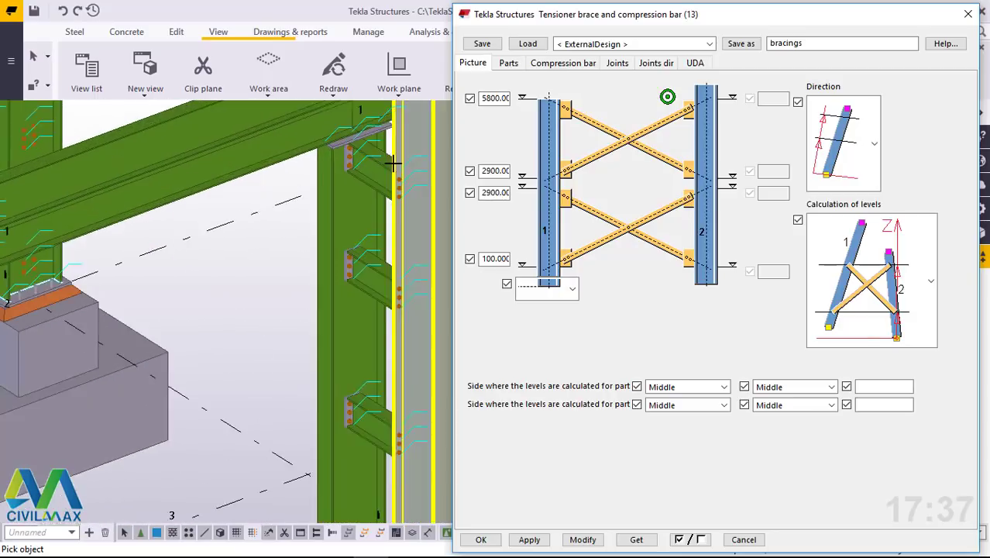
scroll(334, 281, down, 6)
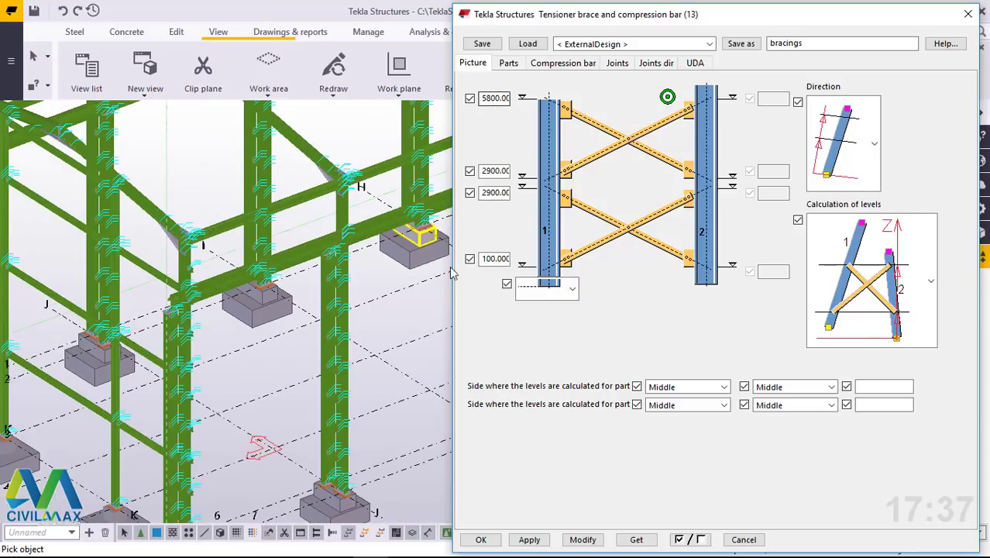
scroll(344, 180, down, 3)
right_click(362, 188)
click(381, 187)
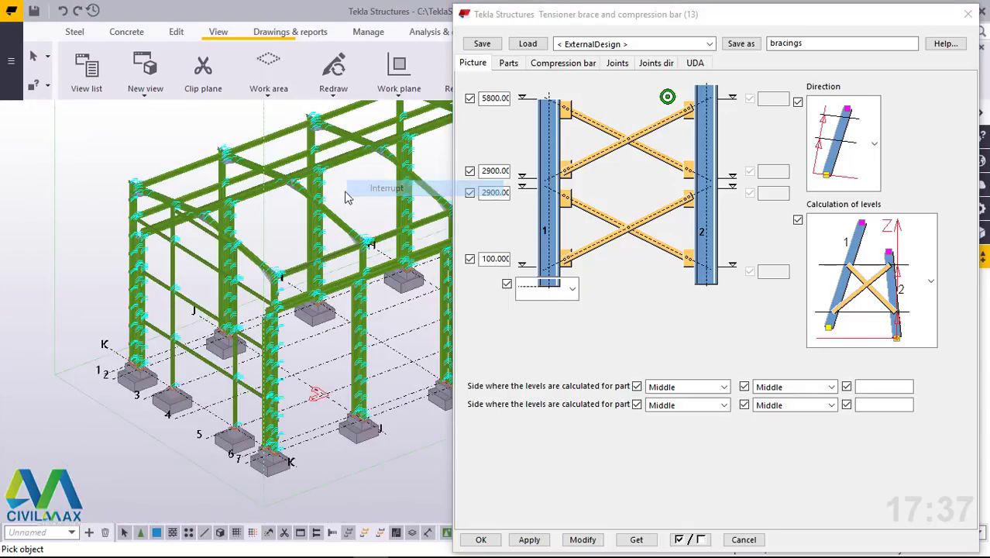
Select the lower rafter segment of the second frame and check its length dimension.
scroll(324, 221, up, 5)
scroll(324, 221, up, 3)
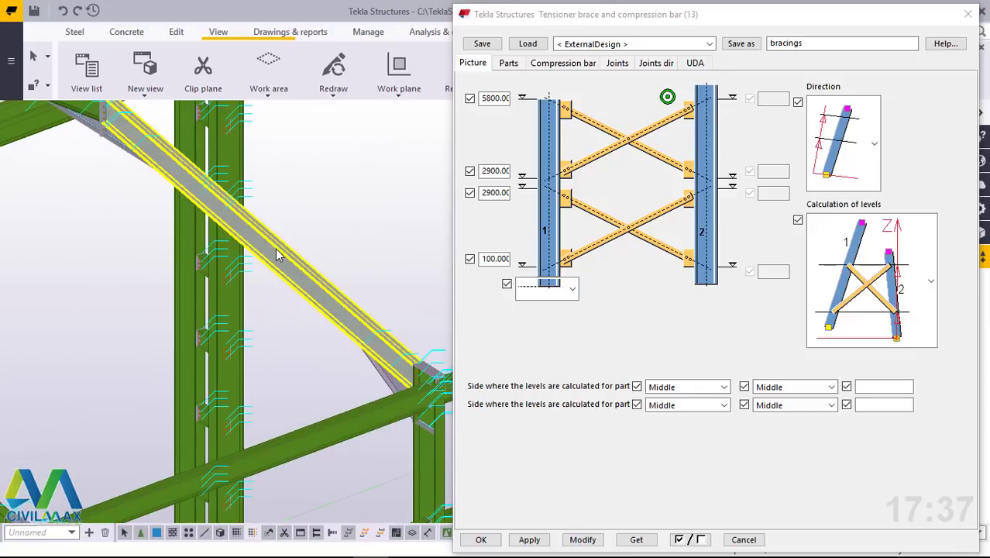
click(277, 253)
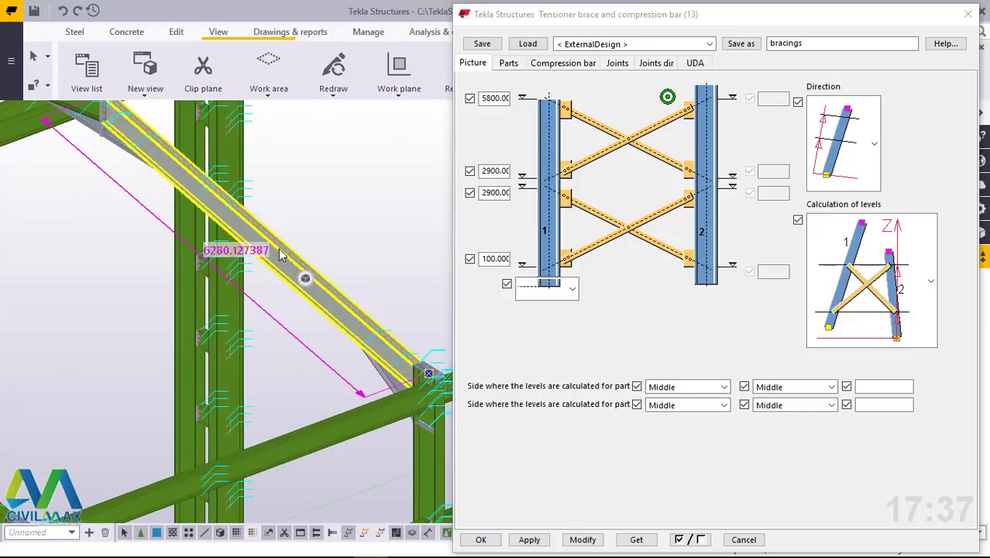
scroll(281, 254, up, 2)
scroll(281, 253, up, 1)
click(284, 288)
click(268, 239)
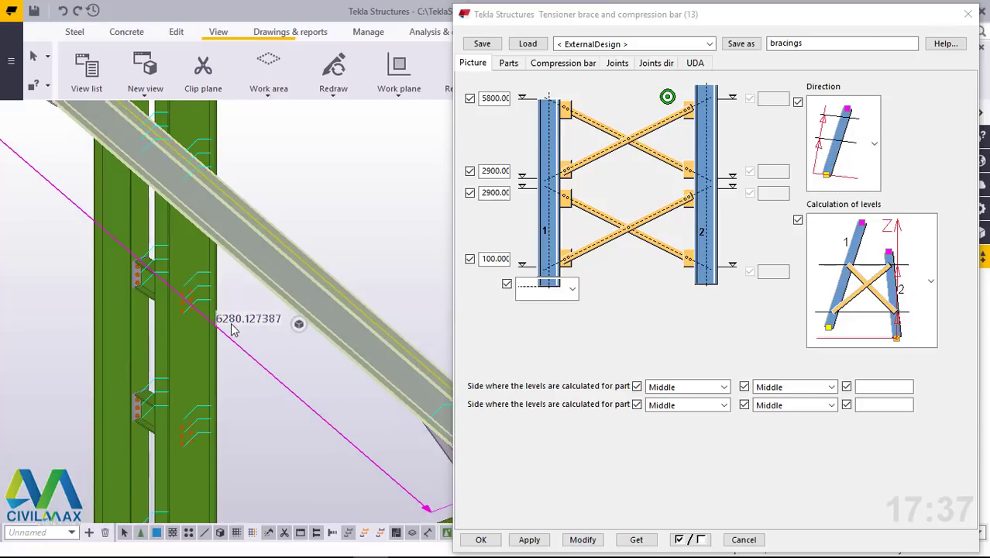
scroll(233, 329, up, 2)
scroll(233, 329, up, 1)
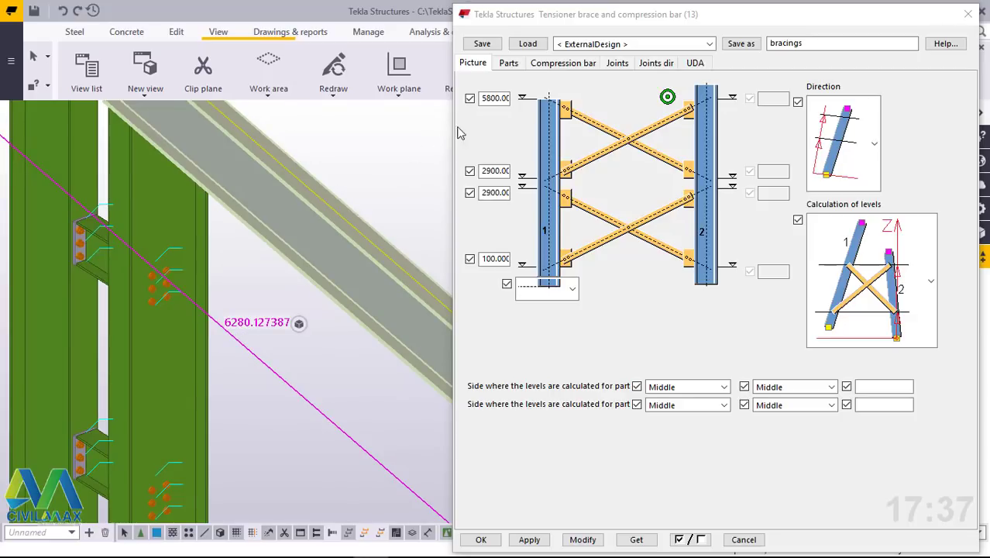
Examine the selected rafter's eave and upper ends to see where the brace levels are measured from.
click(500, 99)
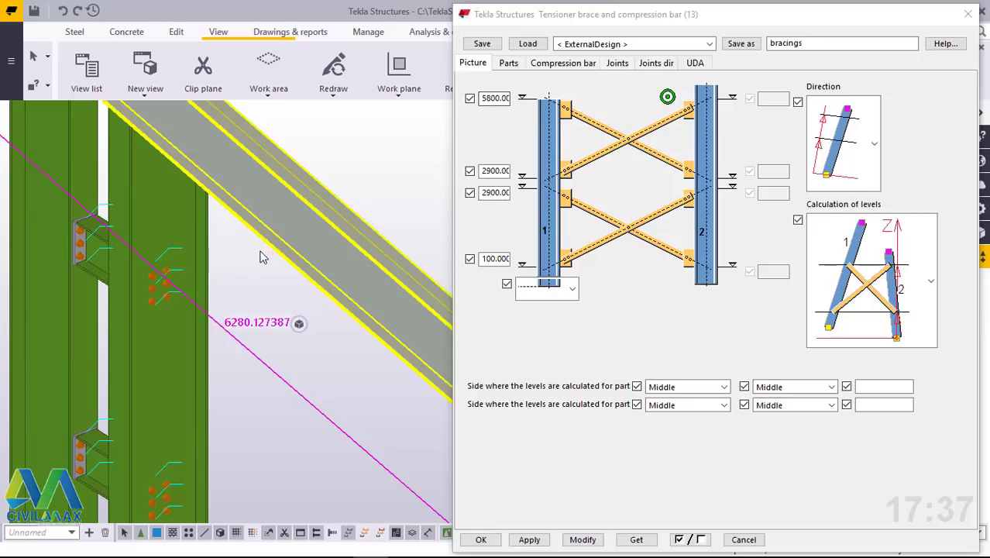
scroll(223, 270, down, 3)
scroll(346, 333, up, 4)
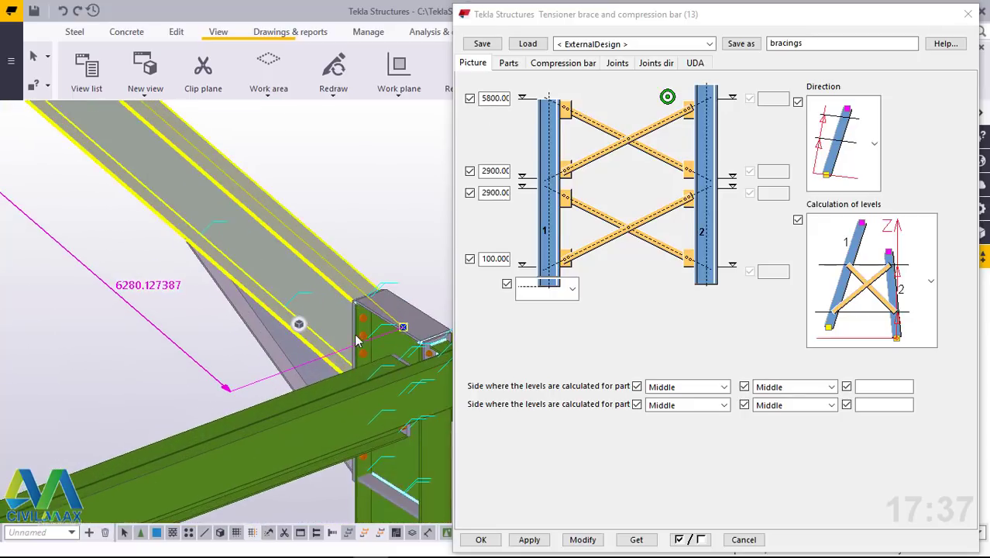
scroll(352, 337, down, 2)
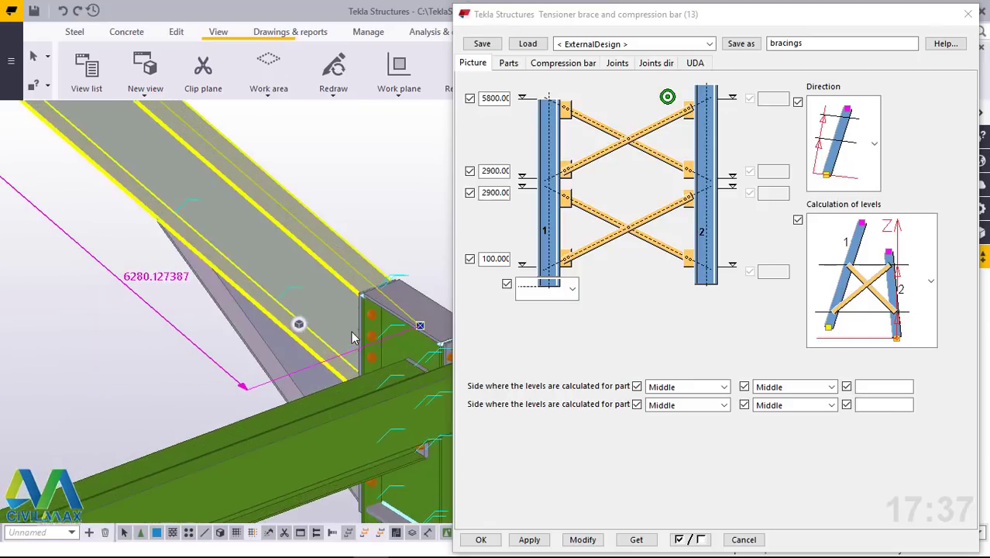
scroll(357, 341, up, 1)
scroll(357, 341, down, 2)
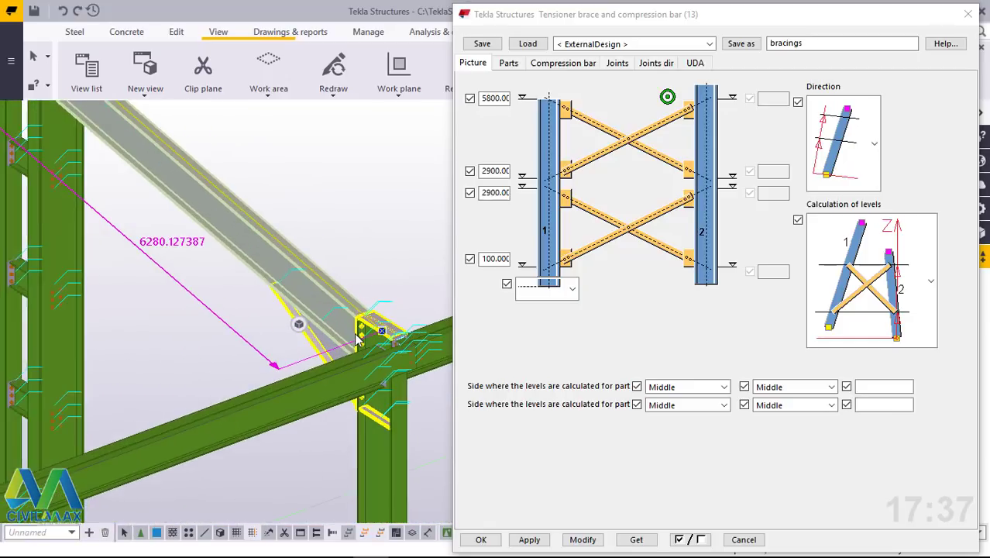
scroll(357, 341, down, 3)
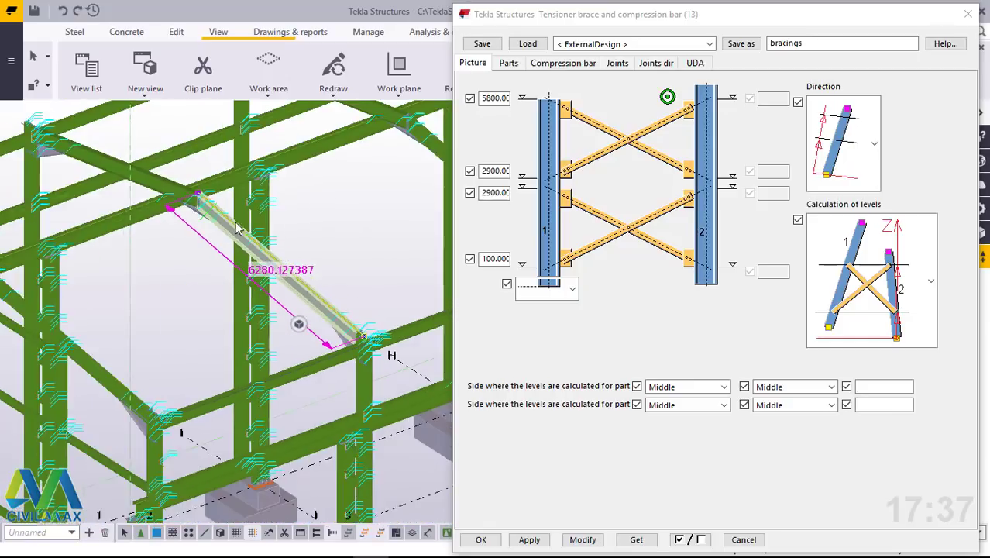
scroll(178, 209, up, 4)
mouse_move(179, 209)
ctrl+middle_down()
mouse_move(194, 182)
mouse_move(449, 136)
ctrl+middle_up()
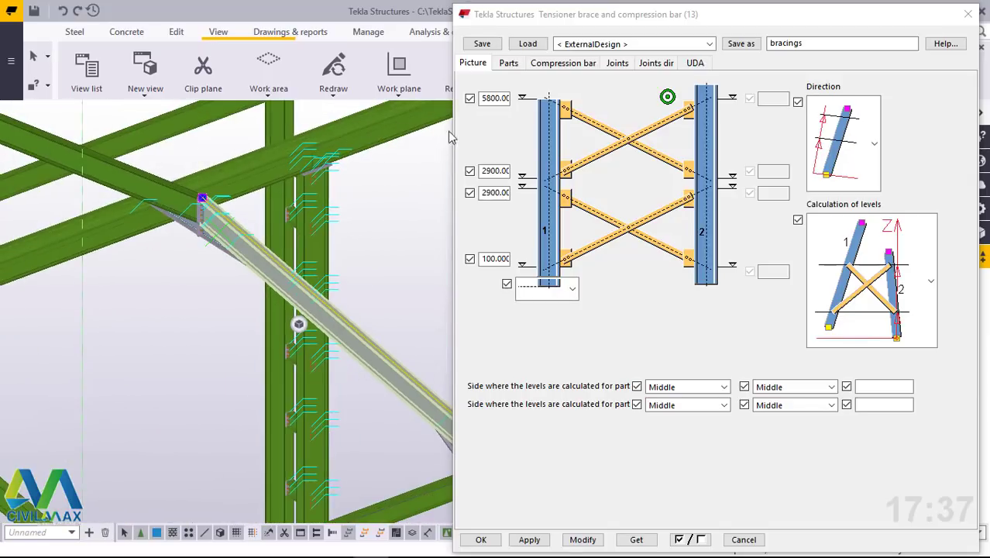
Review the upper and middle brace level settings against the eave end of the selected rafter.
click(488, 99)
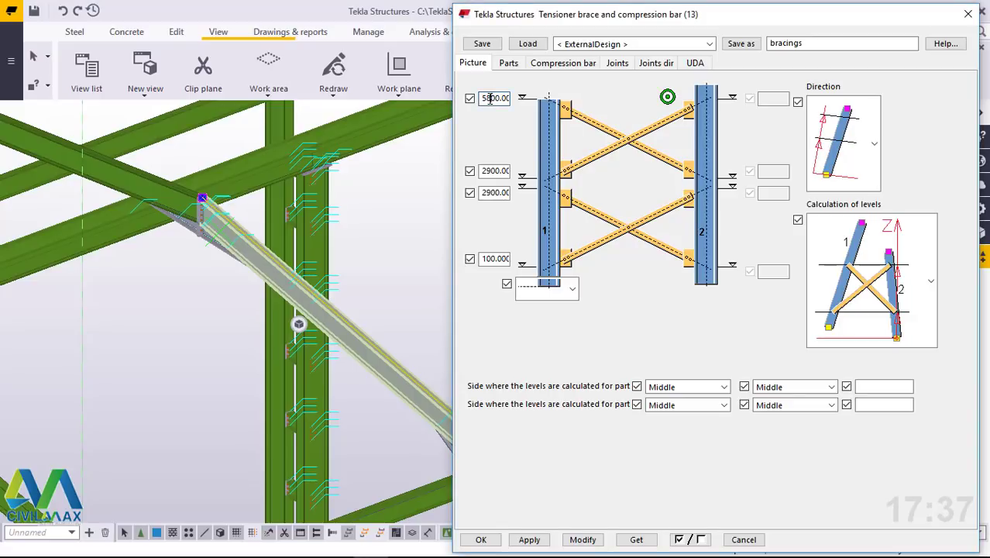
click(486, 170)
click(490, 192)
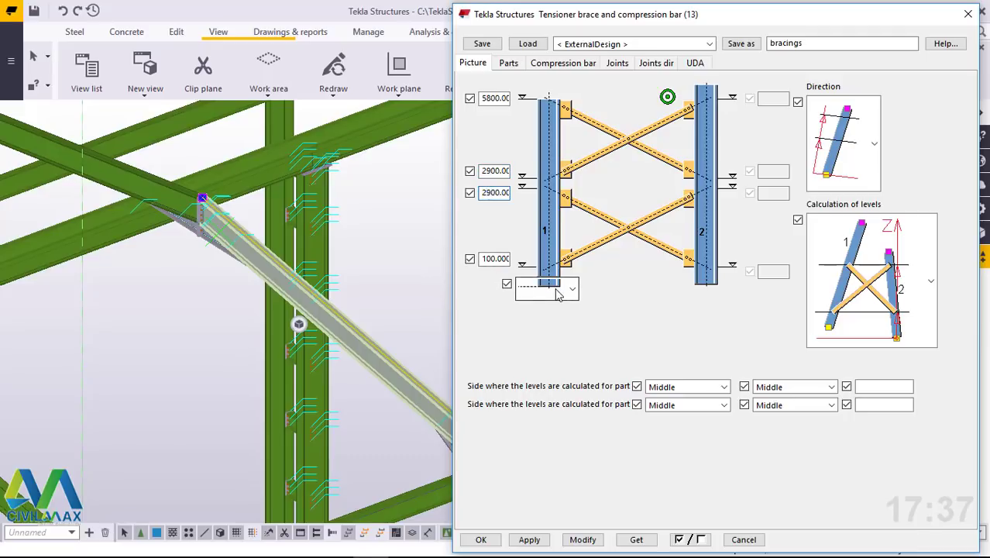
ctrl+middle_drag(164, 254, 269, 331)
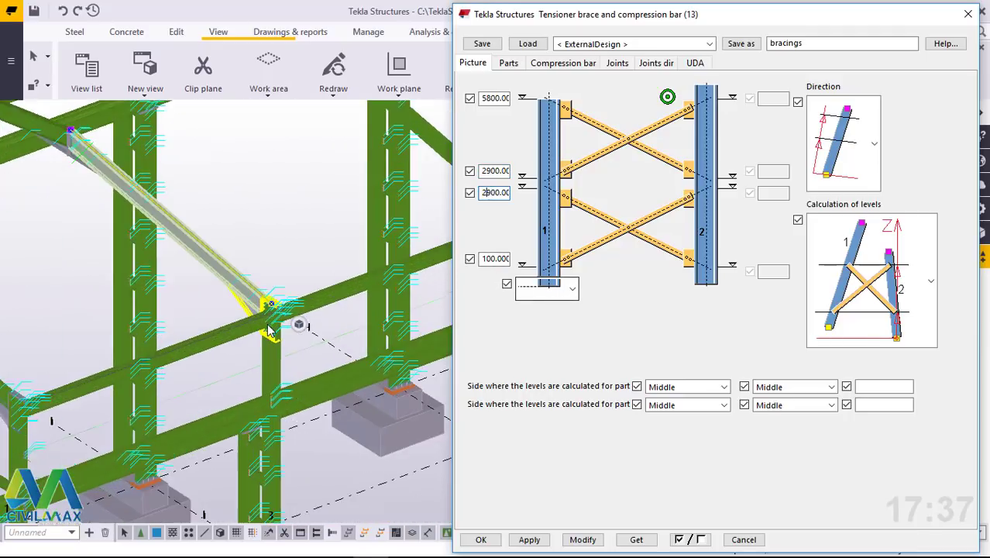
scroll(269, 331, up, 8)
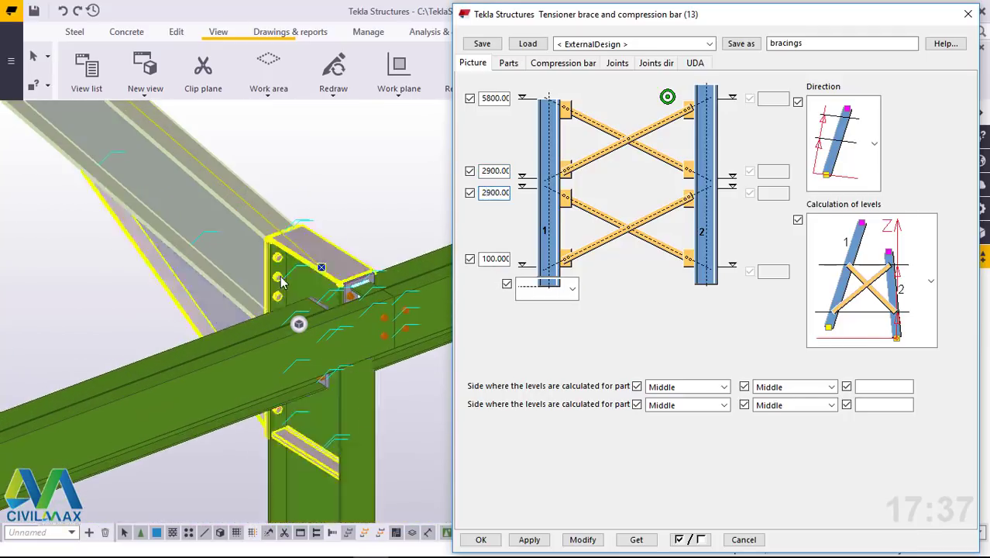
Check the lowest brace level setting, deselect the rafter, and examine where its eave end meets the neighbouring frames.
double_click(500, 260)
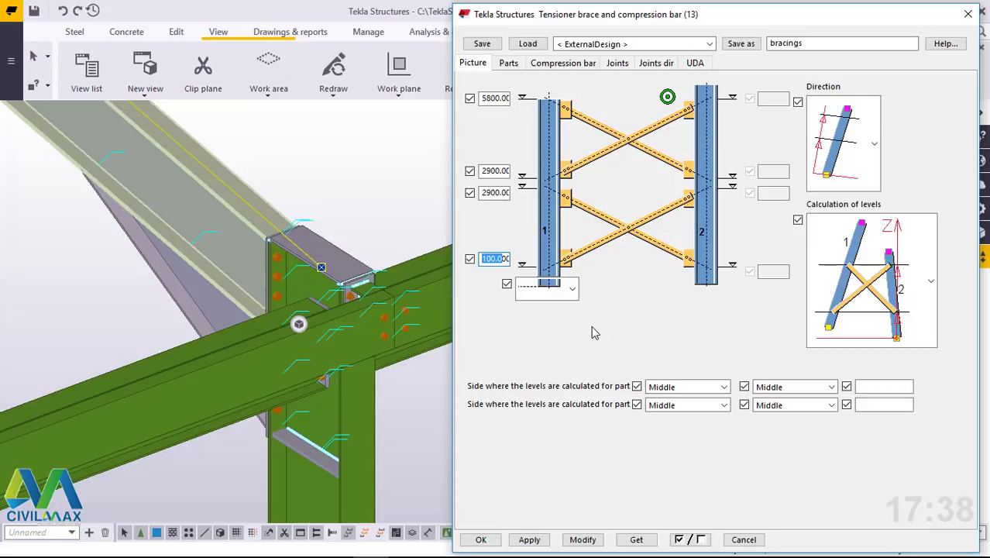
click(365, 167)
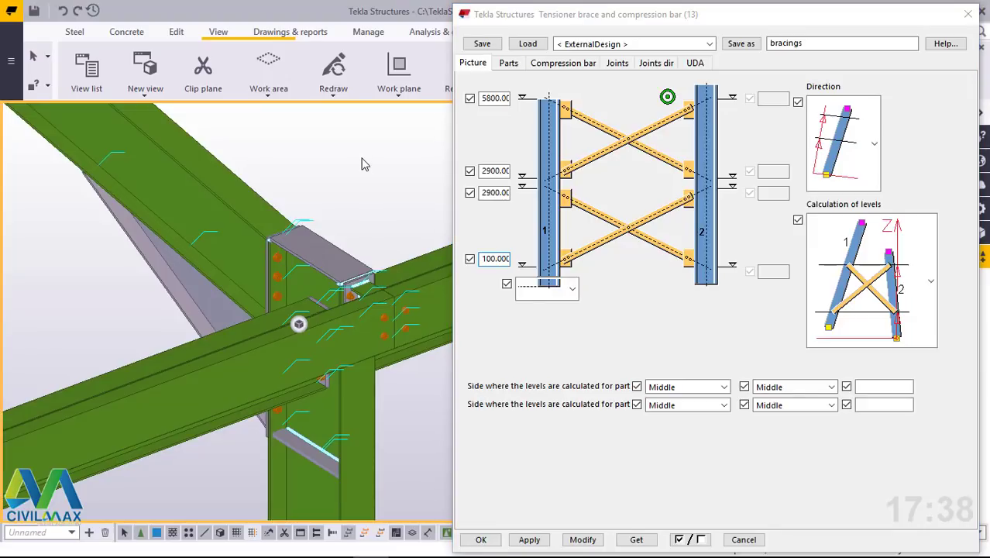
scroll(337, 355, down, 8)
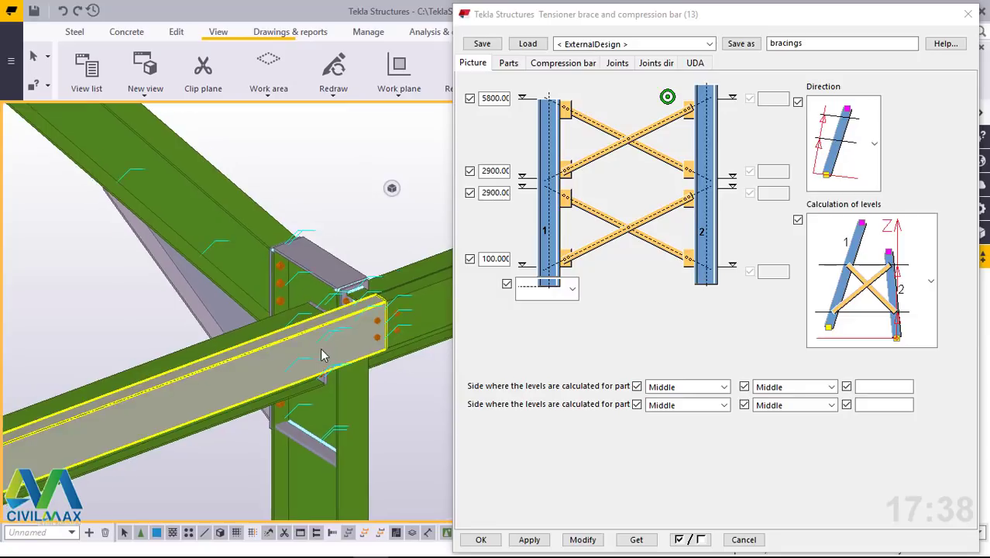
scroll(337, 355, down, 2)
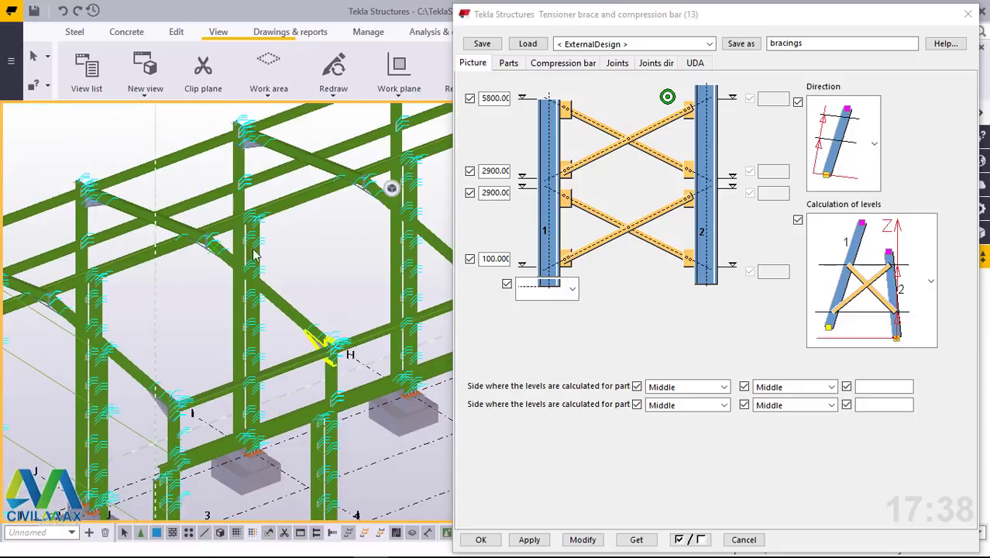
scroll(337, 355, up, 6)
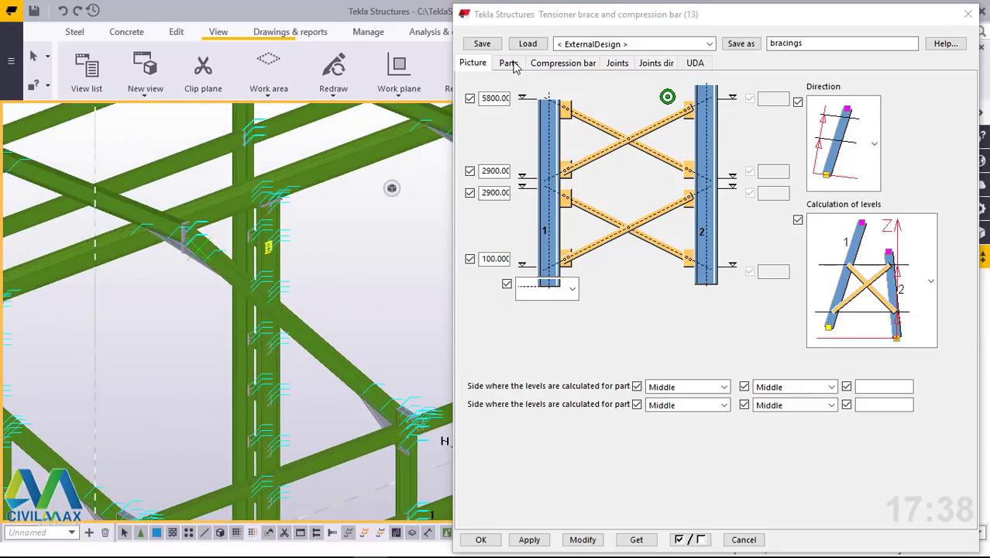
Review the brace component's windbracing profiles, compression bar, joint creation options and joint directions, ending back at the level diagram.
click(513, 66)
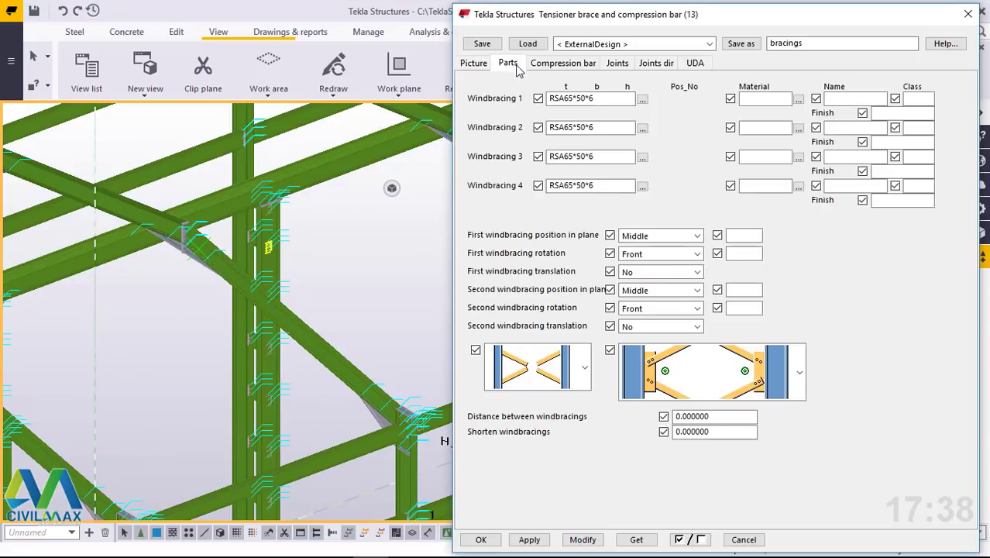
click(561, 65)
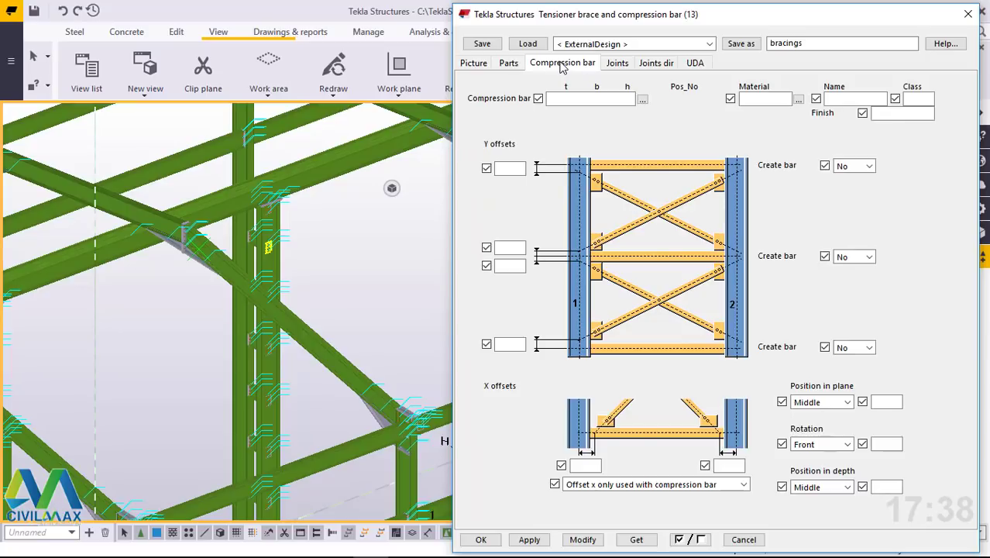
click(616, 62)
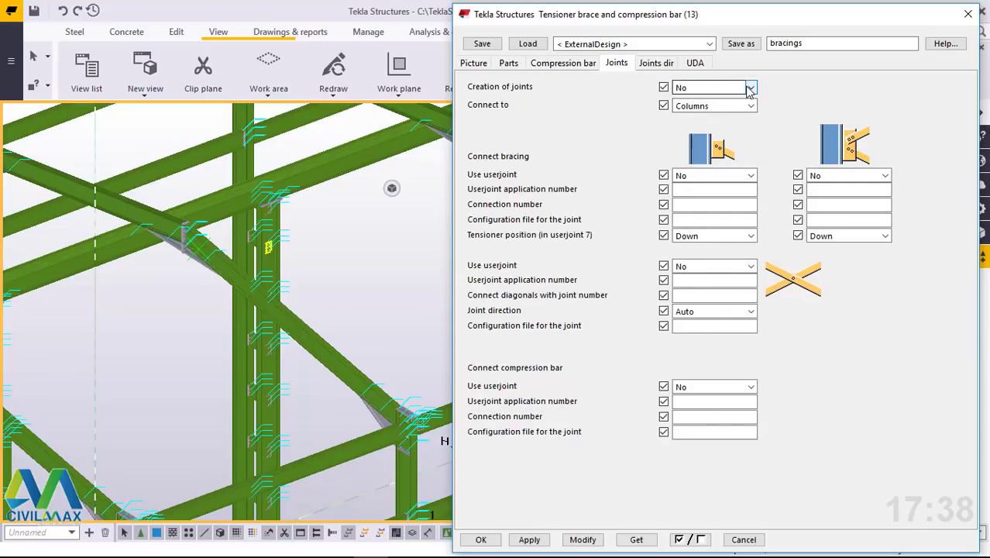
click(750, 90)
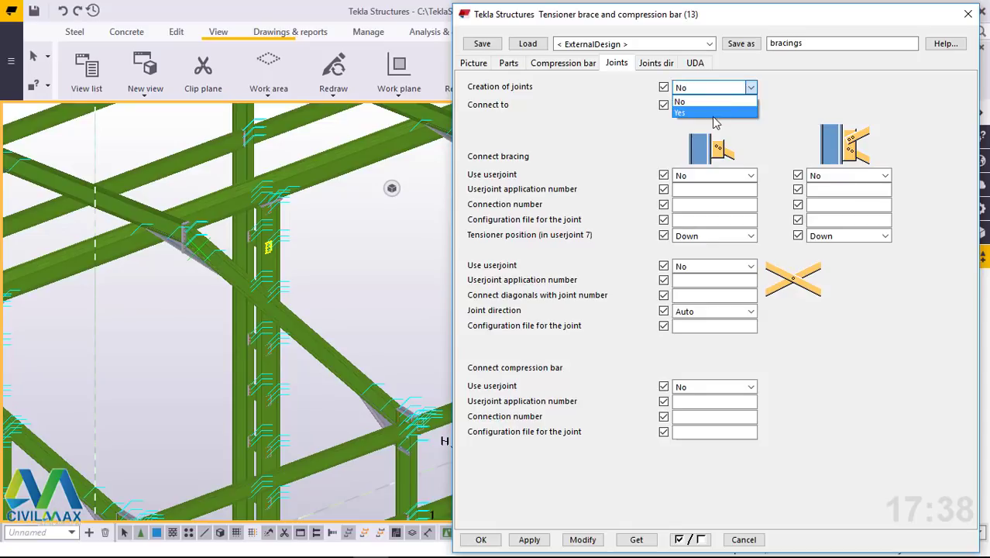
click(802, 91)
click(661, 65)
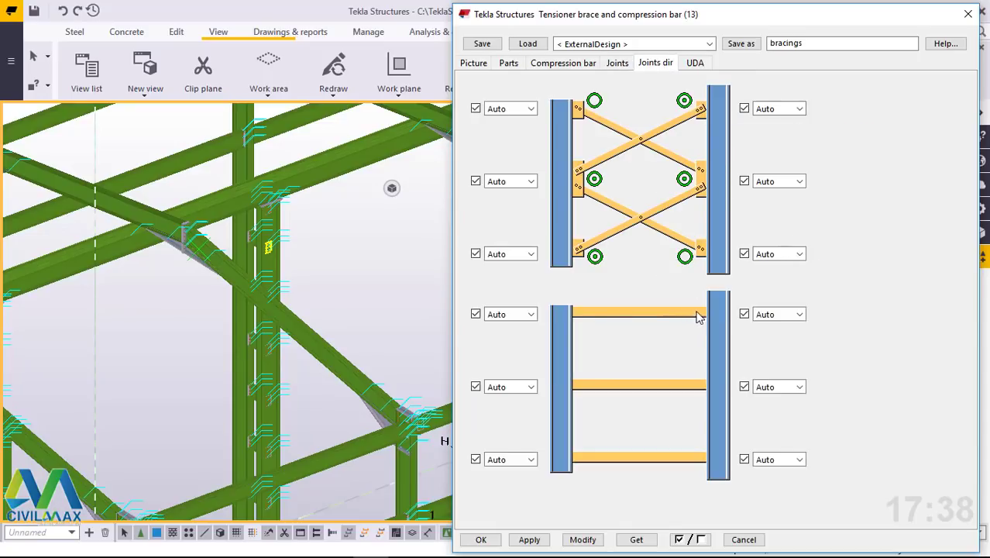
click(471, 64)
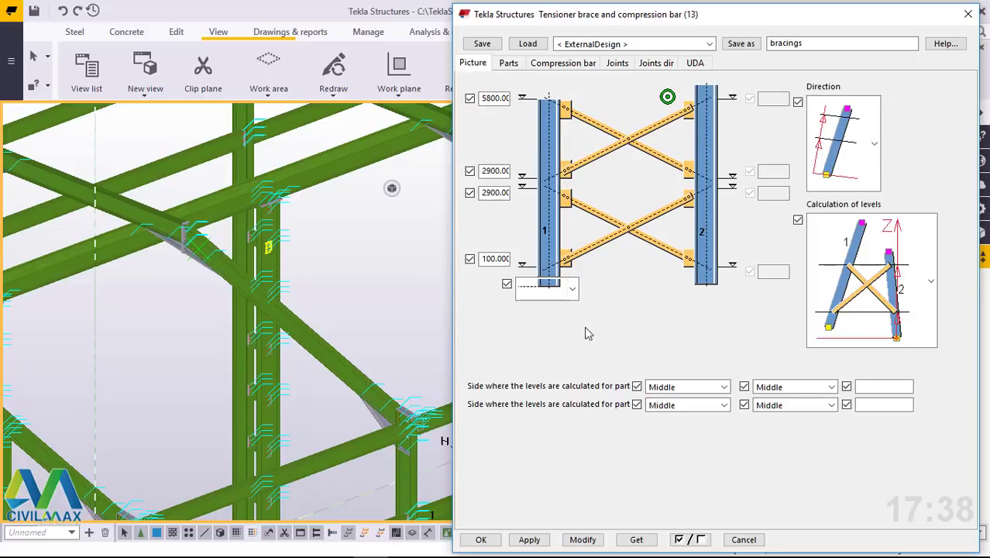
Review the position-in-plane and translation options of the first windbracing without changing them.
click(509, 62)
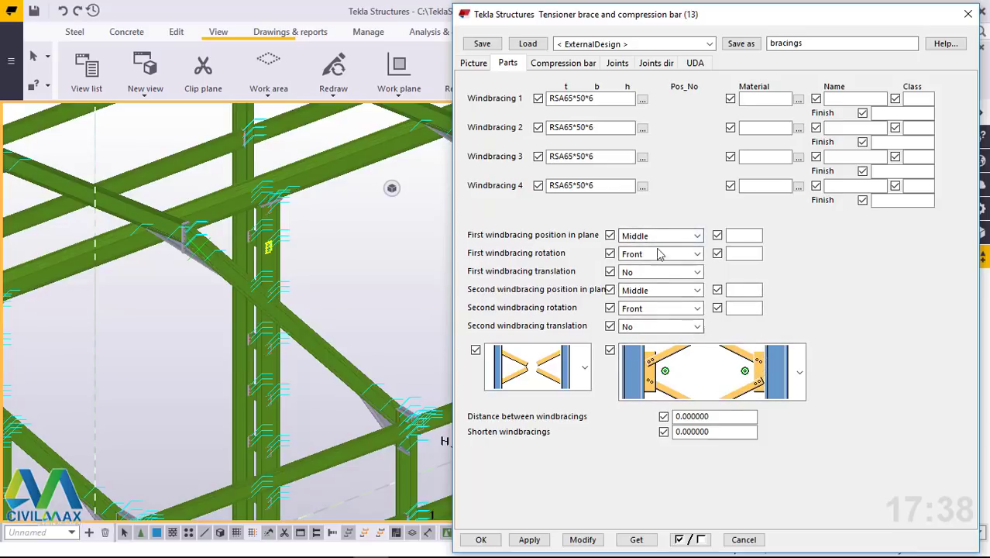
click(691, 235)
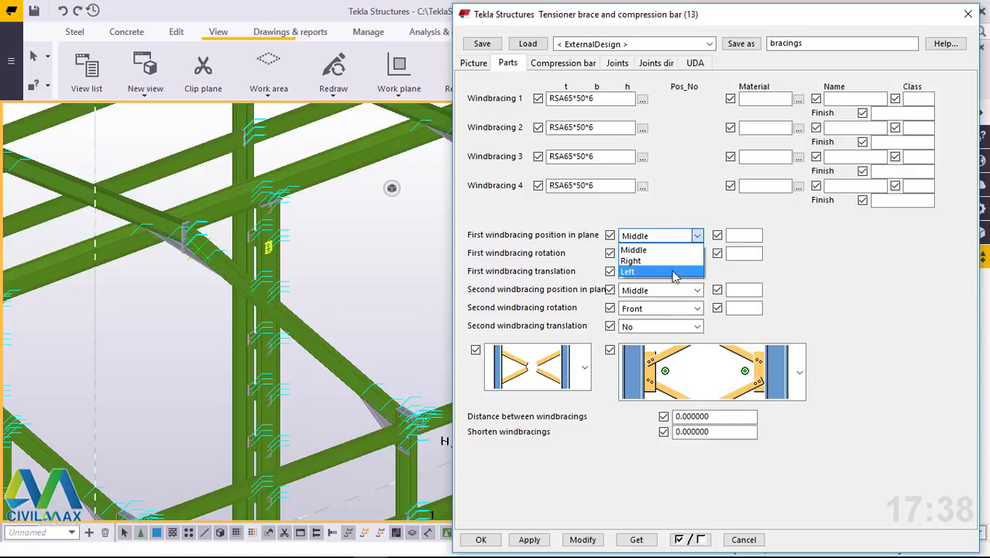
click(693, 235)
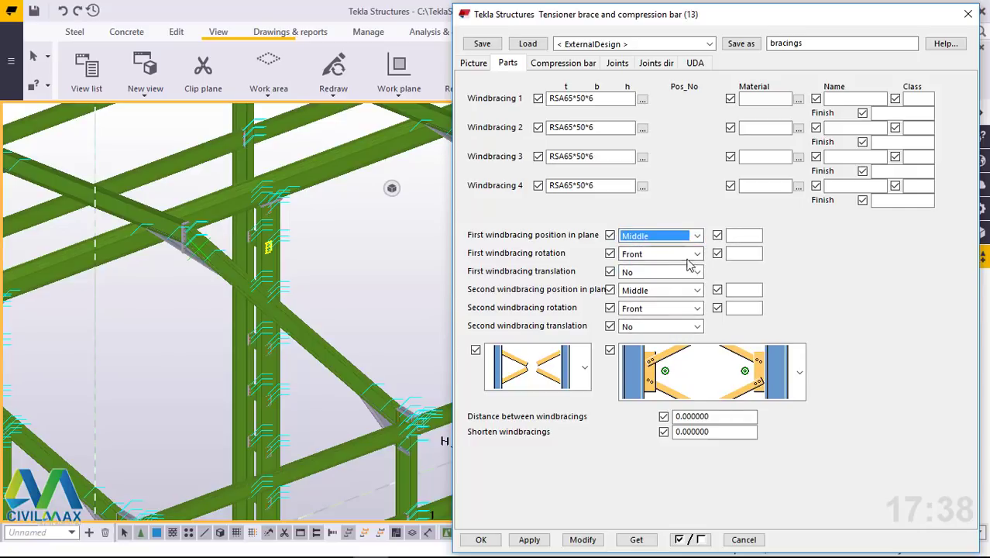
click(657, 272)
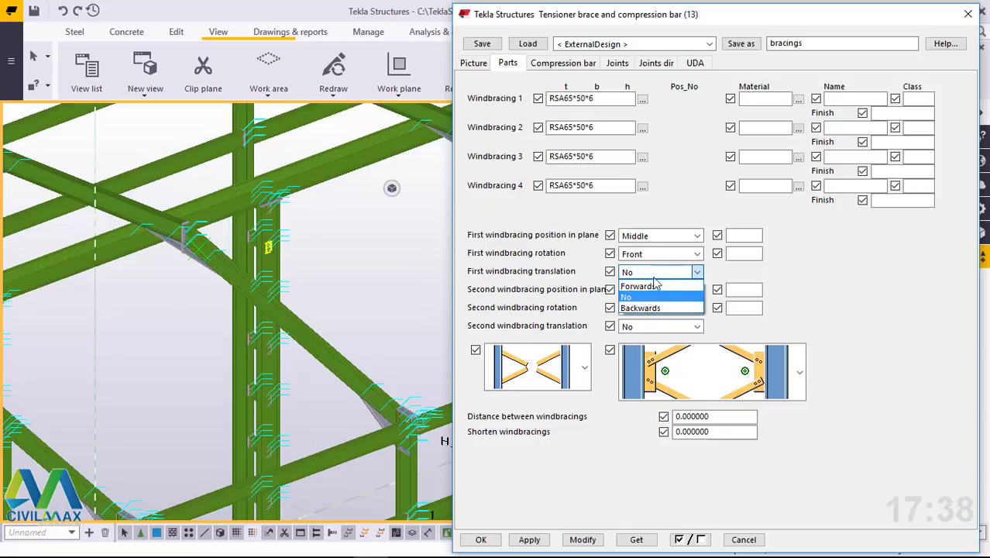
click(831, 300)
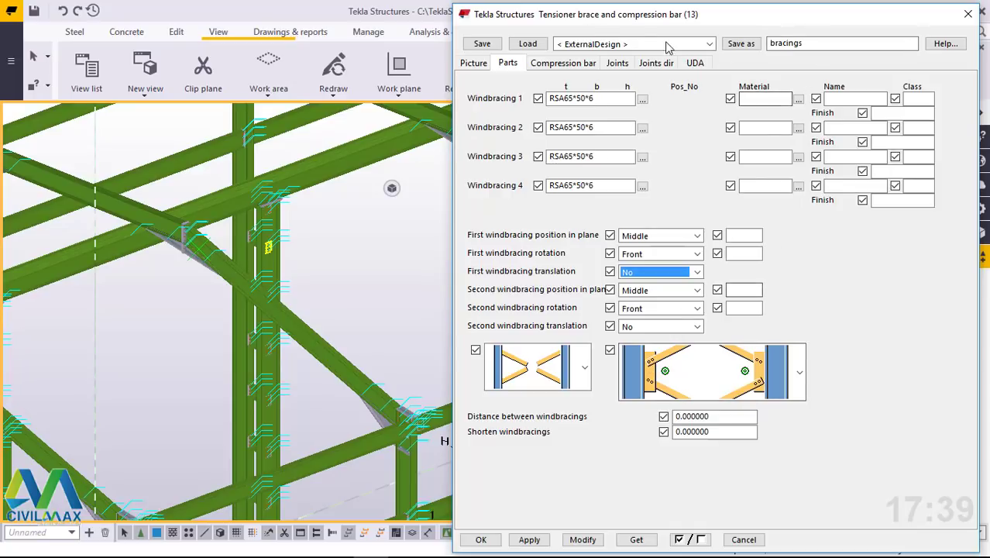
Load the saved bracings1 settings into the brace component.
click(710, 44)
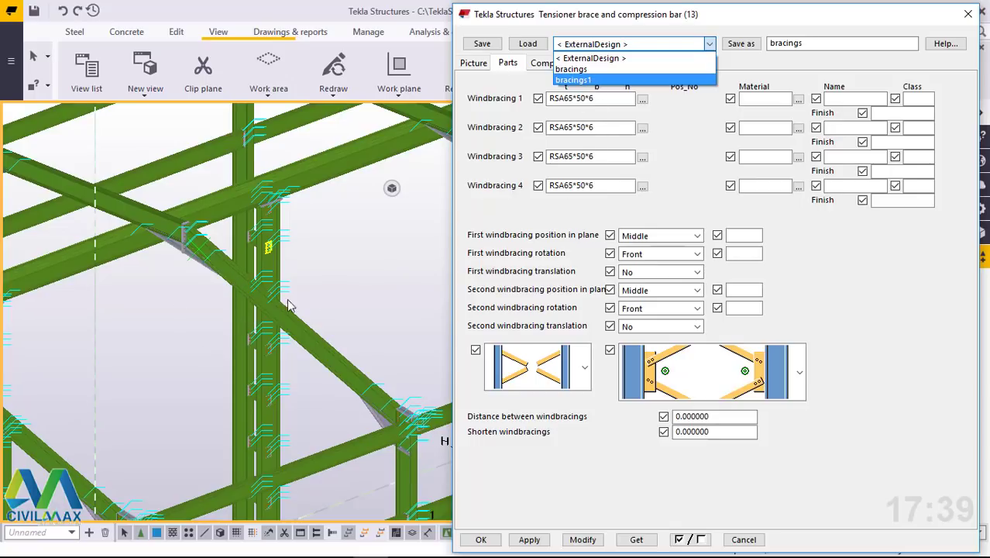
click(771, 70)
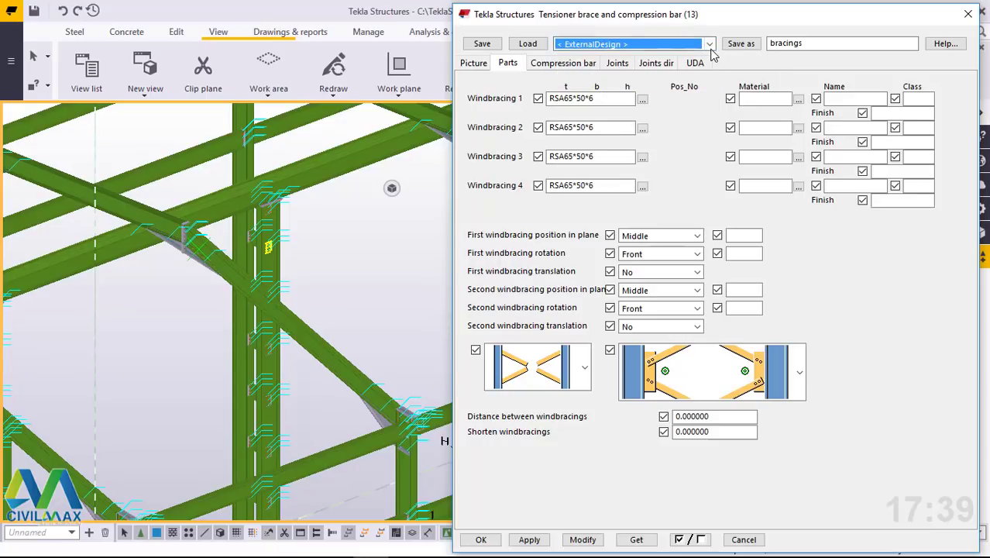
click(709, 44)
click(608, 79)
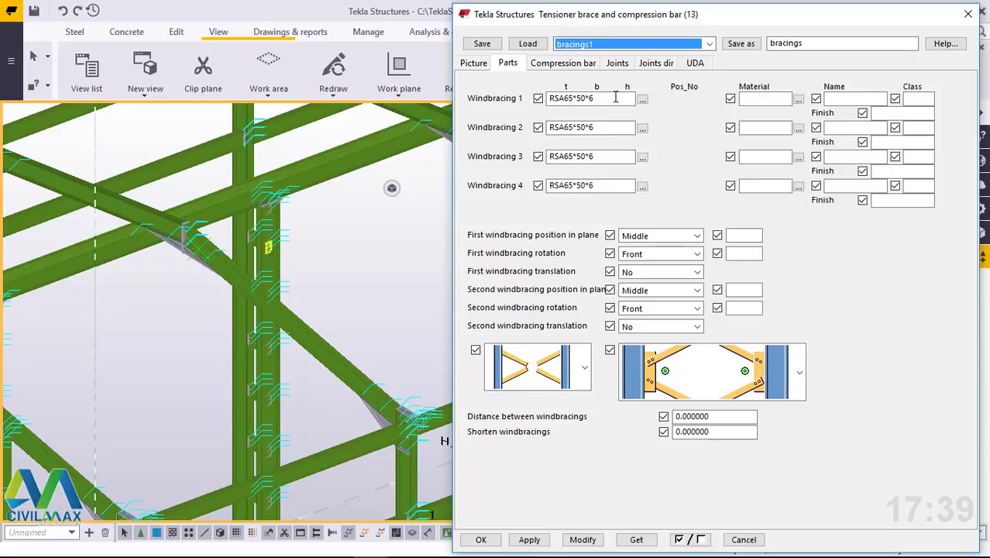
click(529, 45)
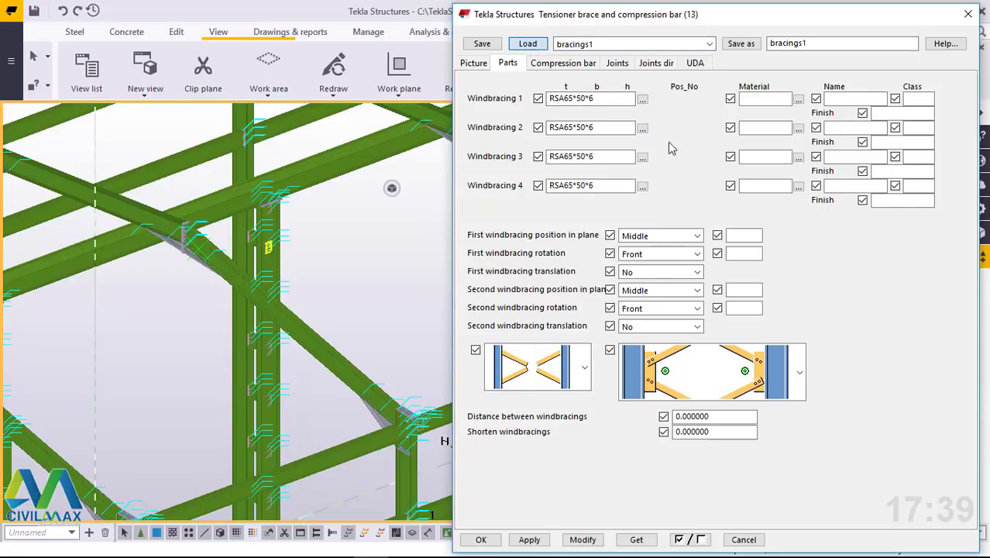
Examine the side-wall columns from base plate to top against the brace levels of the loaded settings.
scroll(346, 250, down, 10)
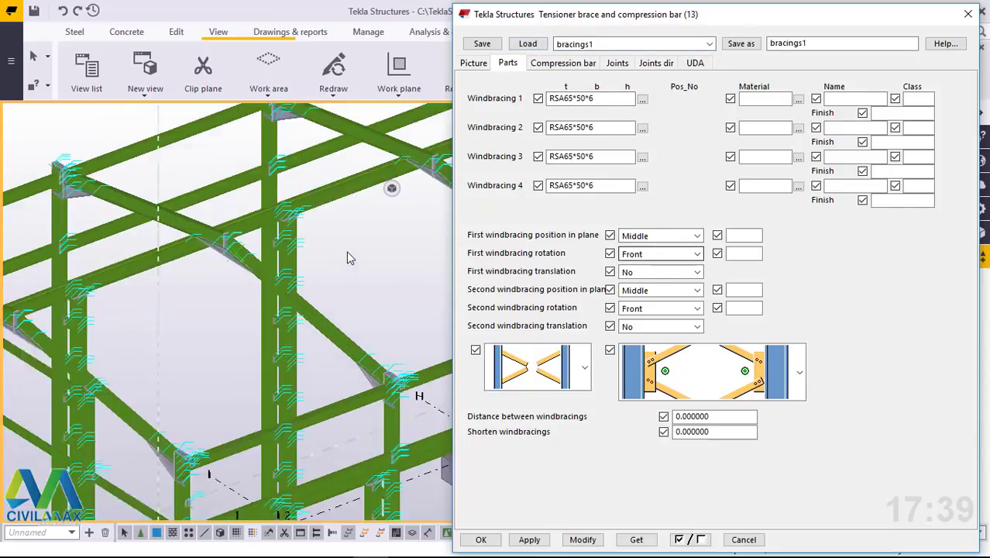
scroll(347, 376, up, 10)
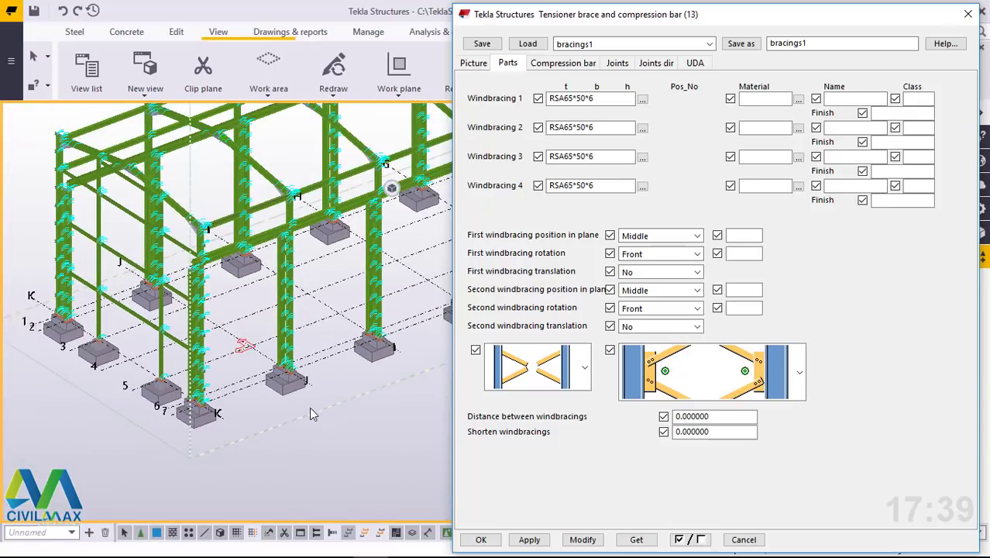
scroll(274, 276, up, 3)
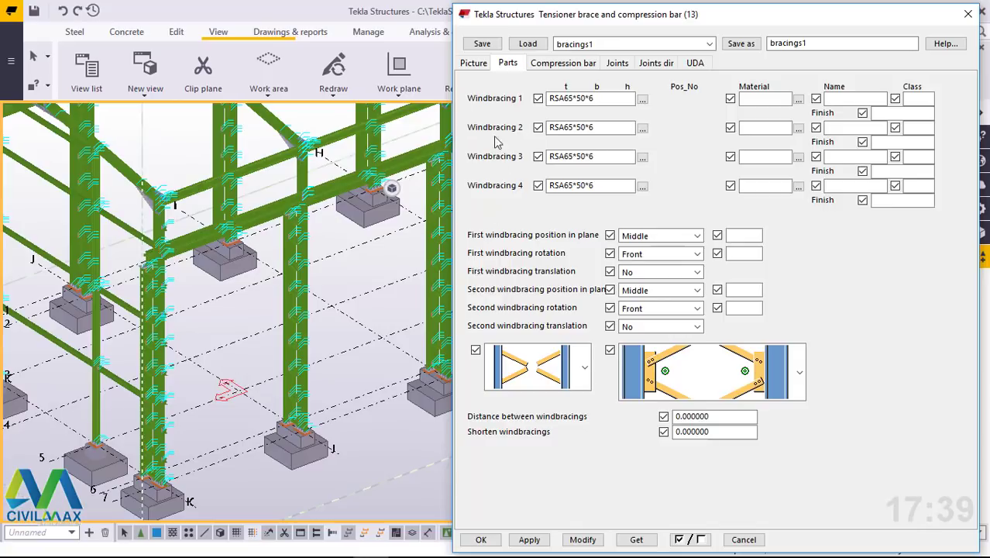
click(474, 64)
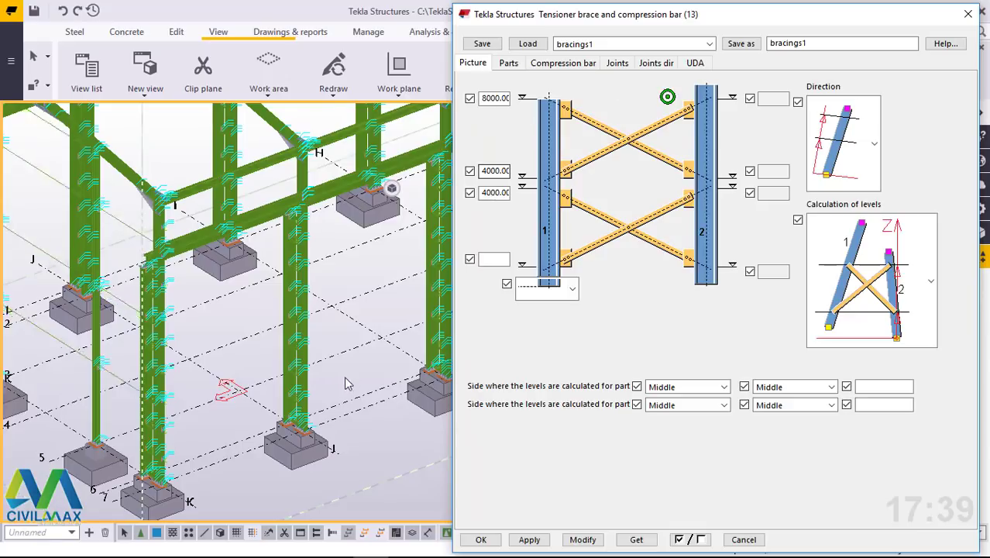
scroll(207, 461, down, 2)
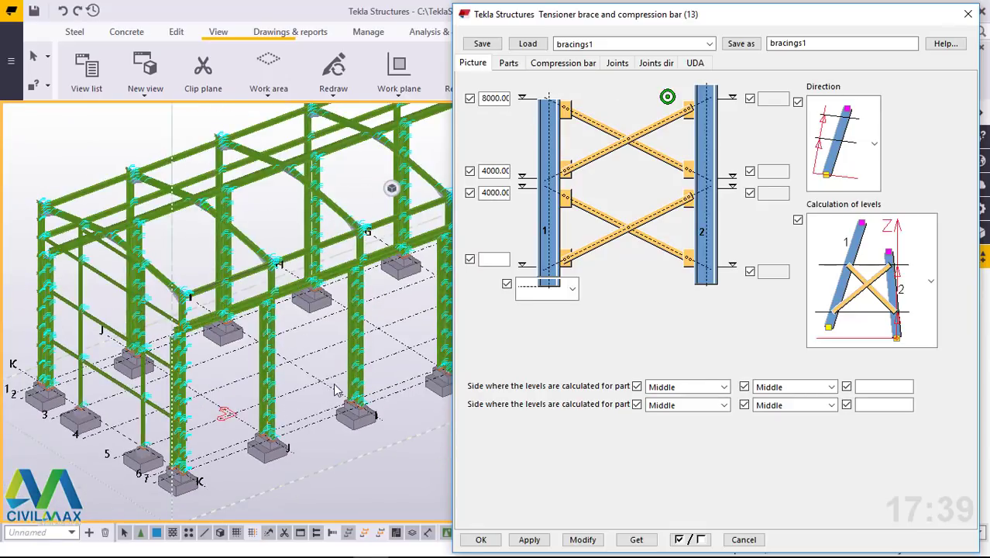
scroll(375, 400, up, 4)
scroll(375, 400, up, 5)
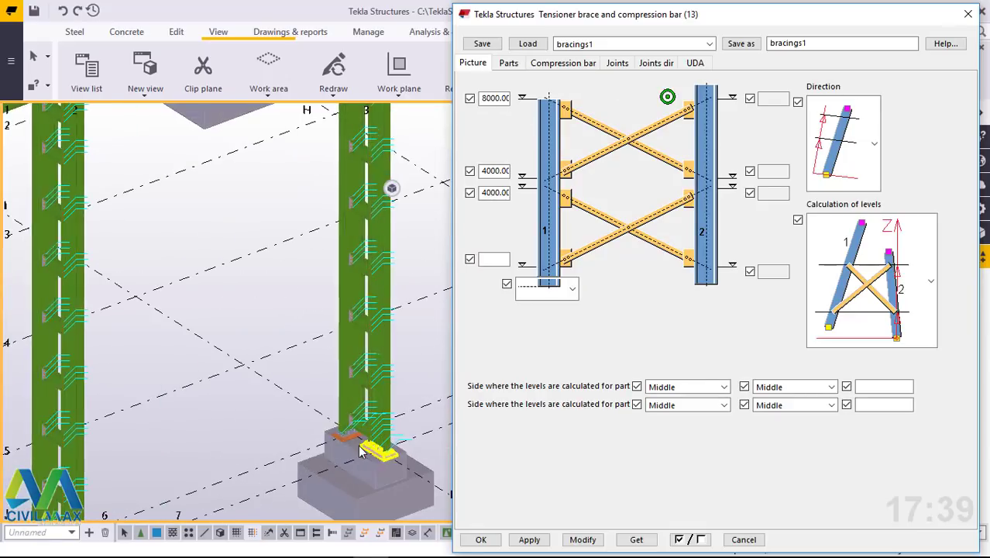
scroll(361, 448, up, 2)
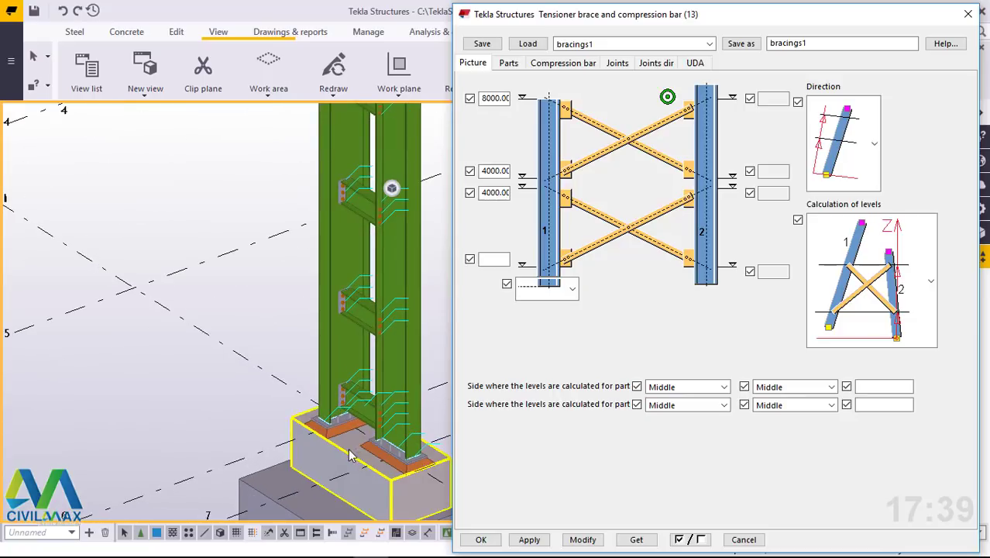
scroll(349, 455, down, 10)
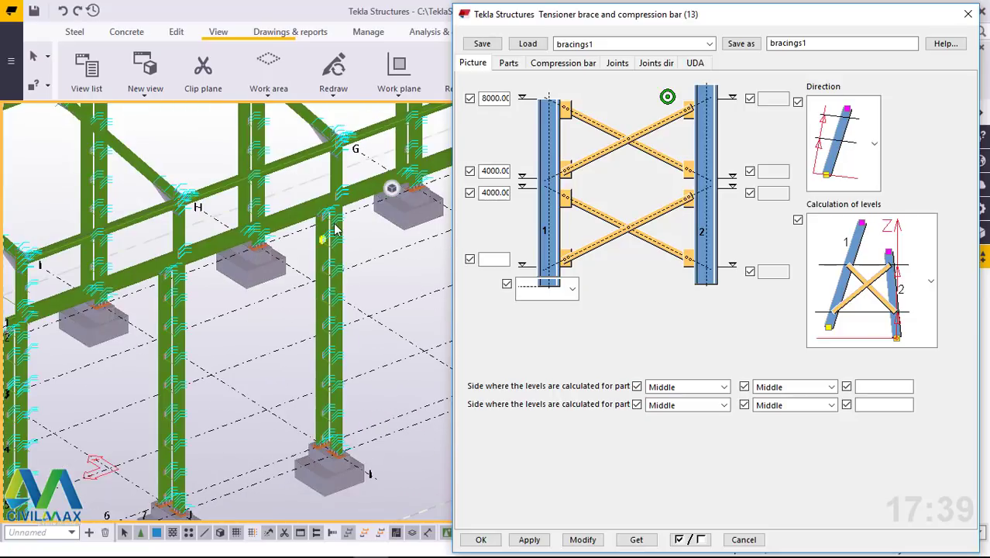
scroll(335, 229, up, 10)
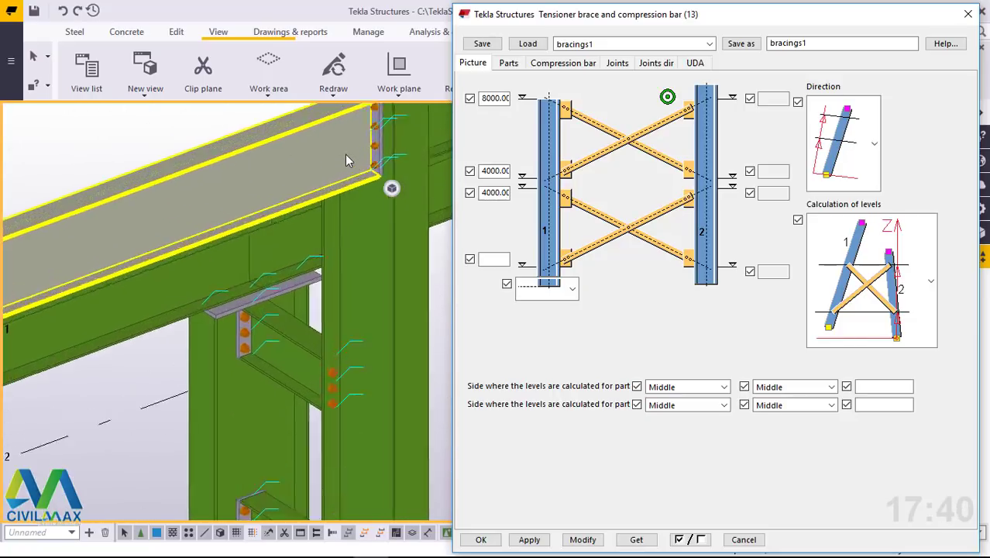
scroll(347, 161, up, 2)
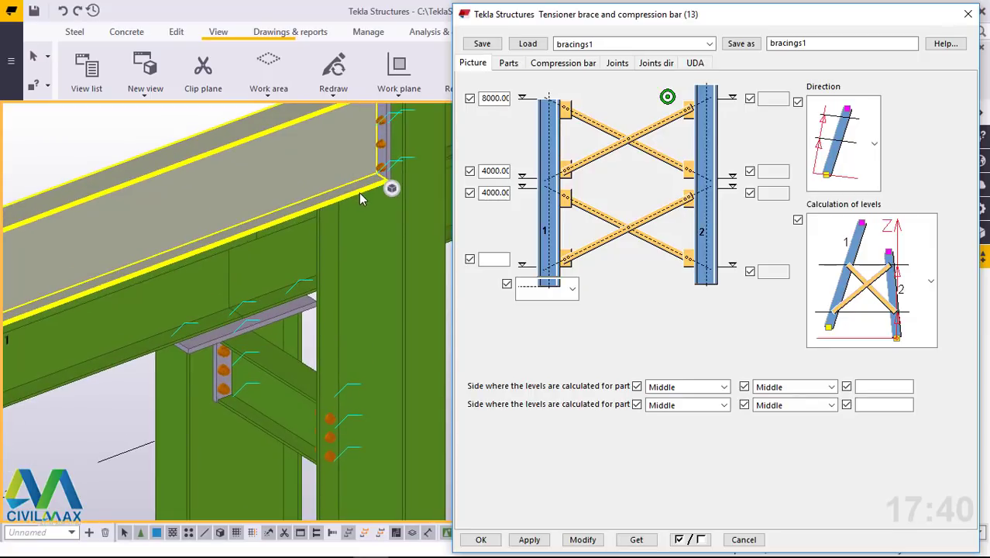
mouse_move(361, 192)
ctrl+middle_down()
mouse_move(325, 265)
mouse_move(336, 258)
ctrl+middle_up()
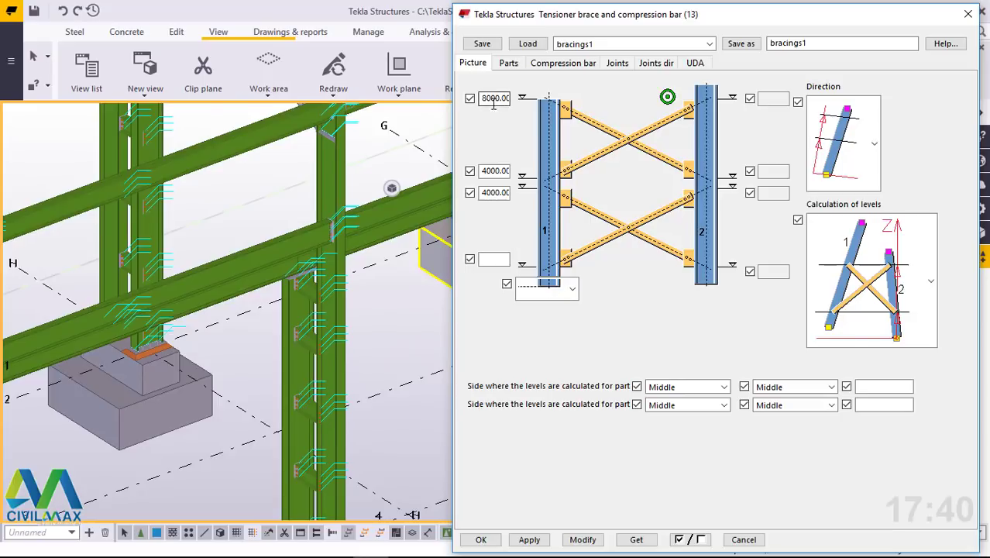
Check the middle brace level, profiles, compression bar and joint settings of the loaded bracings1 configuration.
click(495, 171)
click(509, 64)
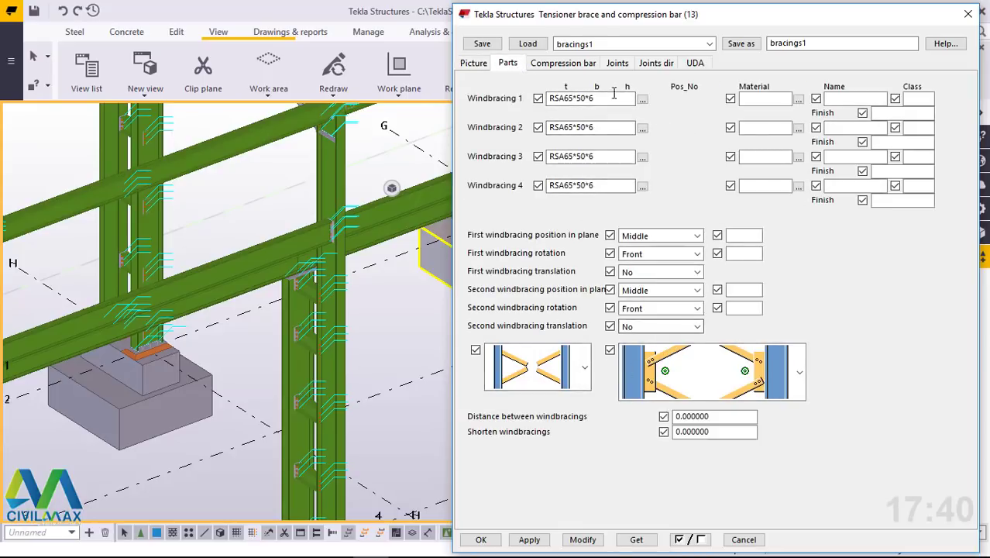
click(573, 65)
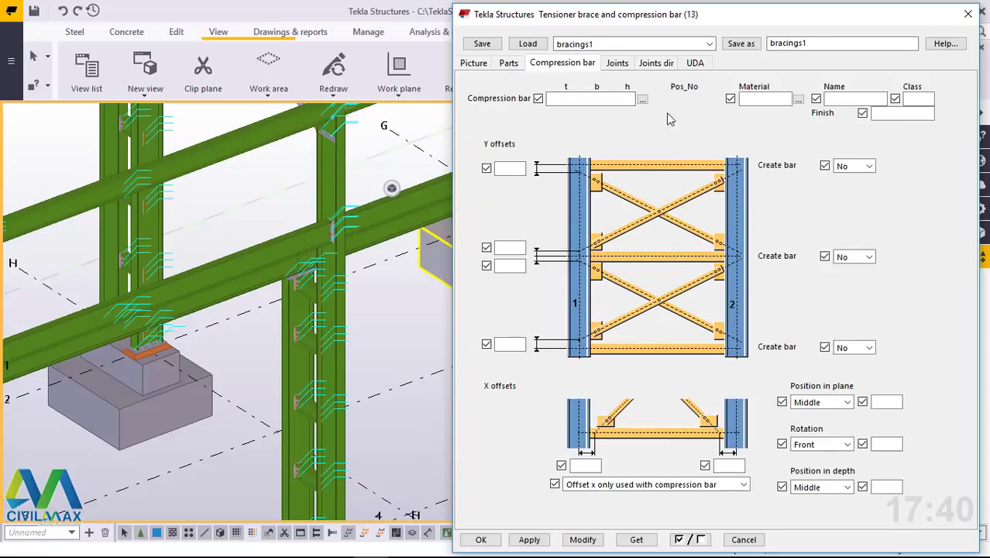
click(618, 64)
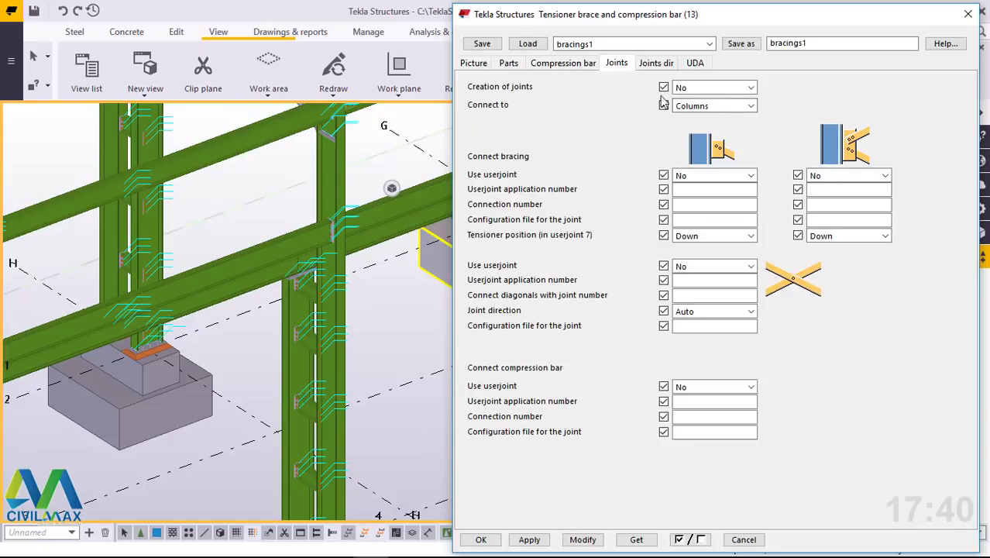
click(476, 66)
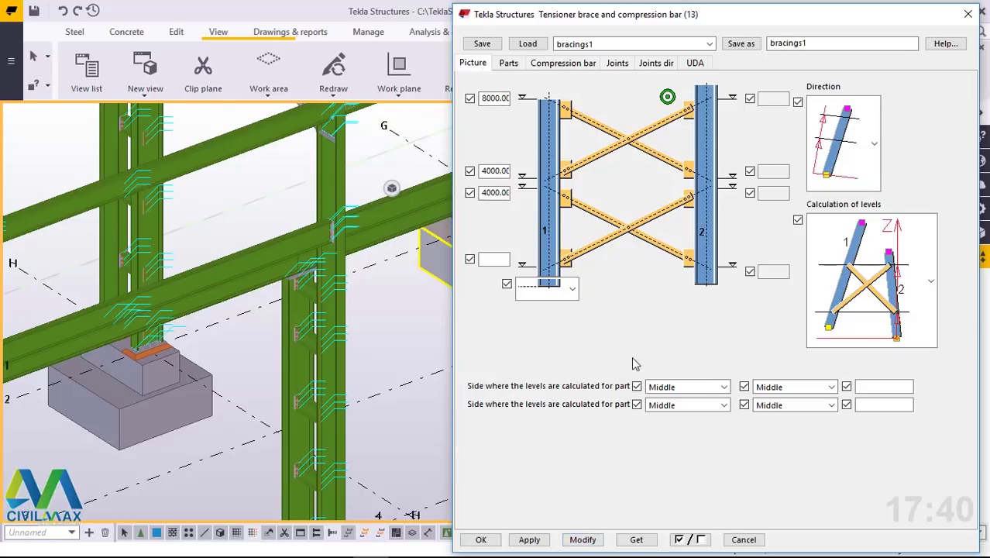
Apply the bracings1 settings and add the Tensioner brace and compression bar (13) between the outer side-wall columns at grids J and K.
click(583, 540)
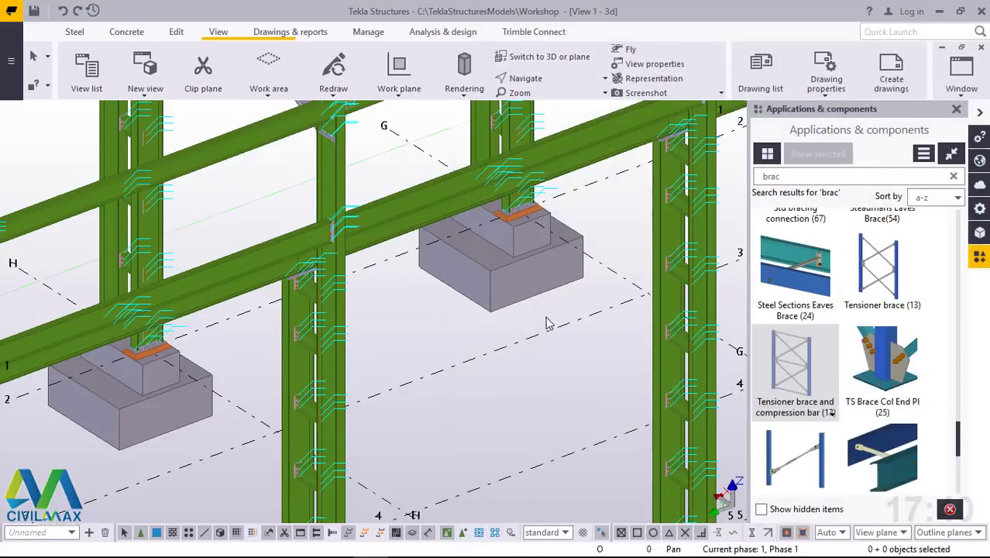
scroll(461, 301, down, 5)
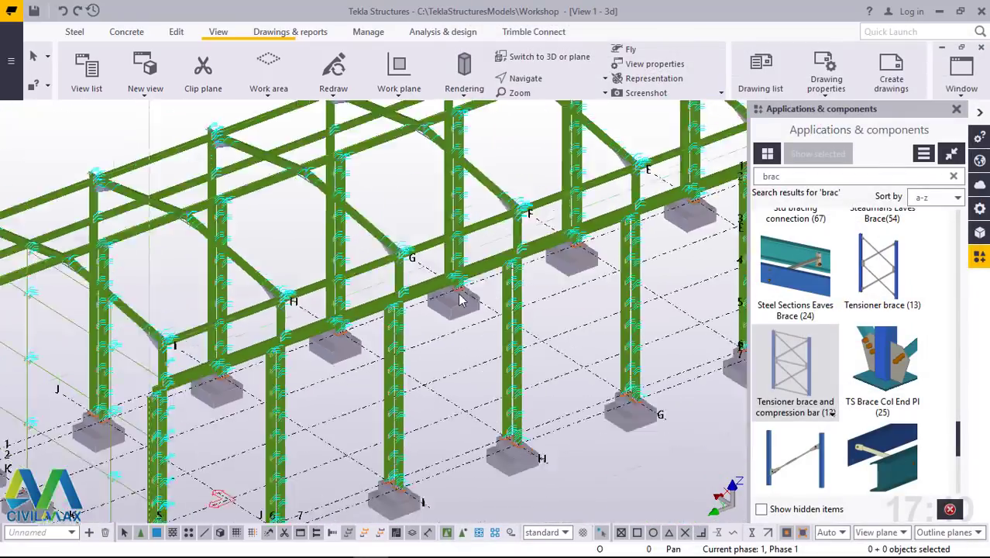
scroll(461, 301, down, 3)
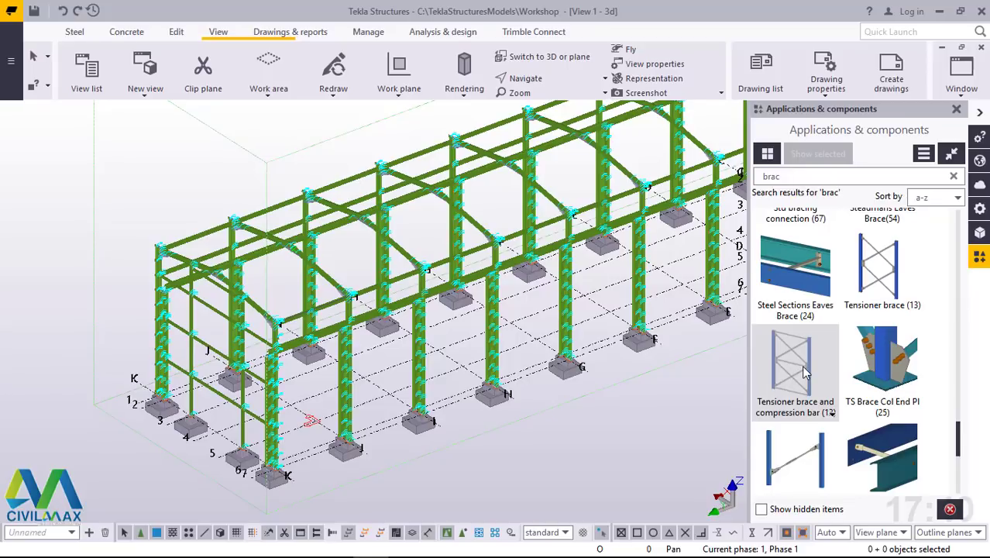
scroll(259, 474, up, 5)
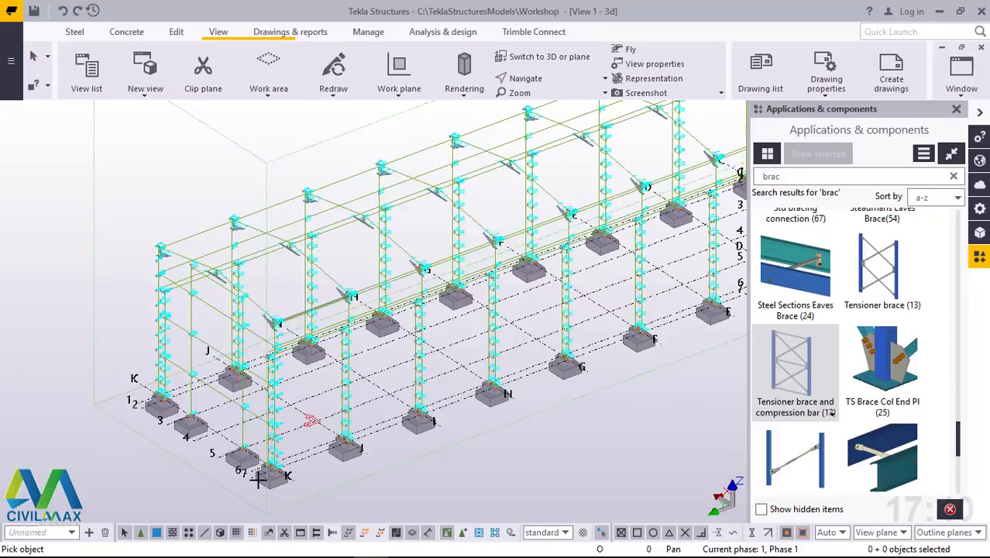
scroll(283, 455, up, 3)
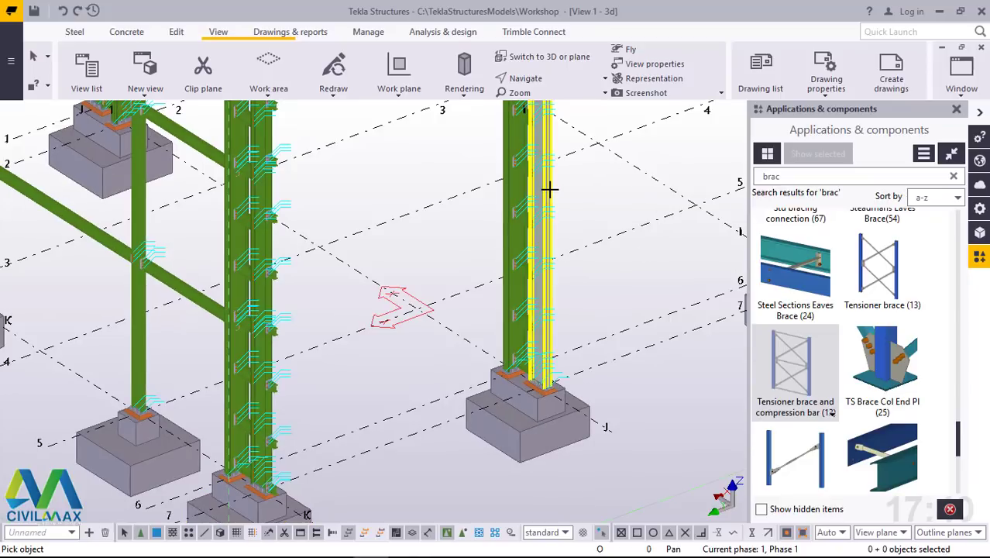
click(271, 247)
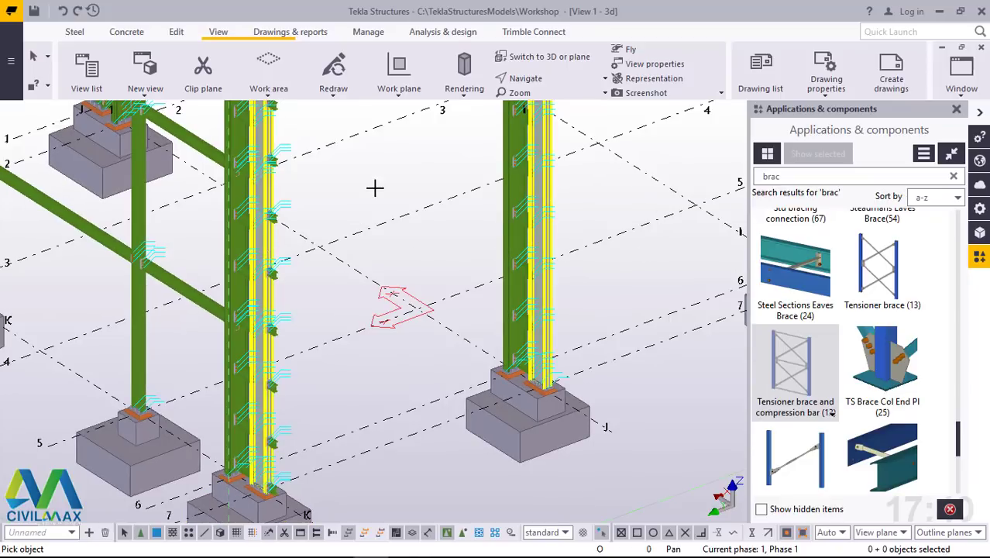
right_click(401, 185)
click(434, 193)
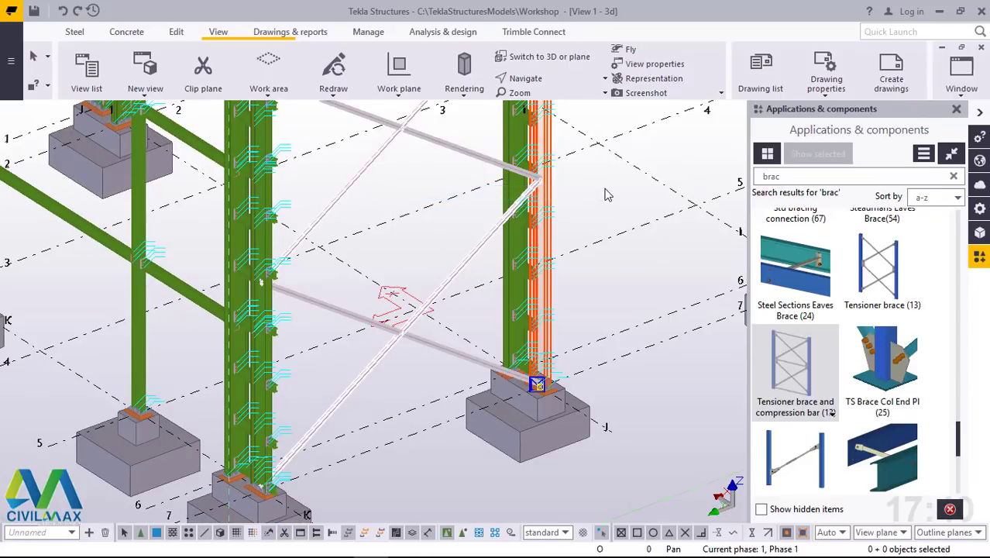
scroll(377, 381, down, 3)
scroll(740, 200, up, 2)
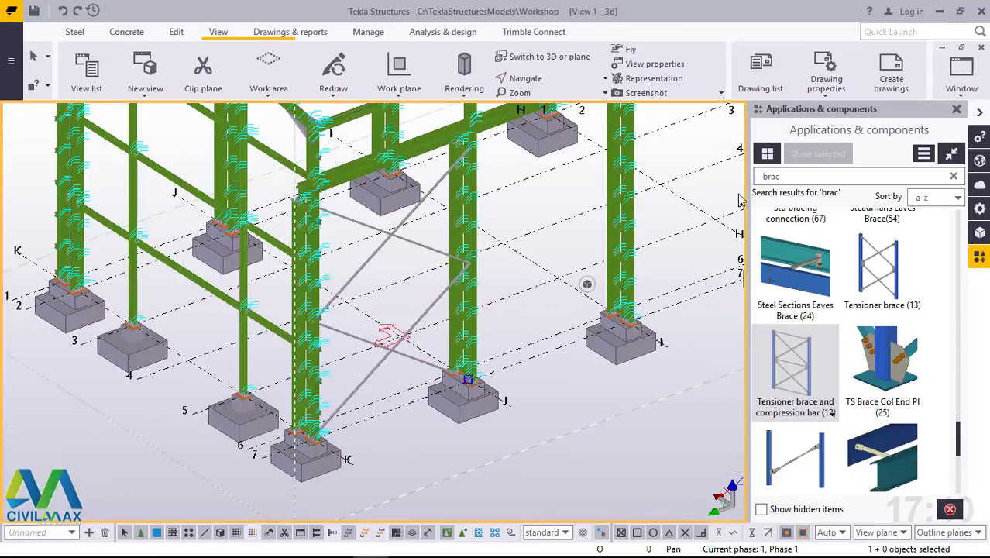
Search the components for "cen" and start Central gusset (169) for the lower brace crossing.
scroll(366, 408, up, 6)
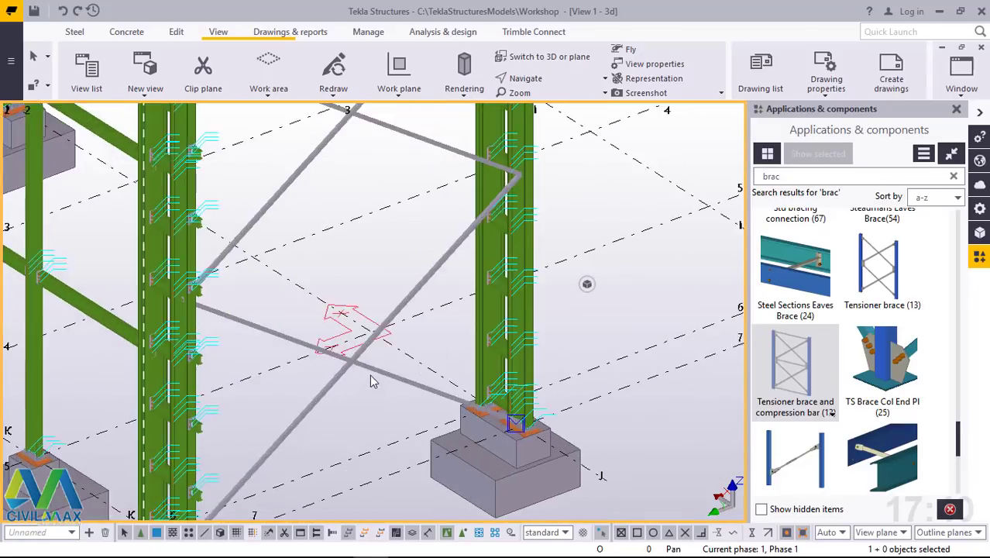
scroll(386, 356, up, 4)
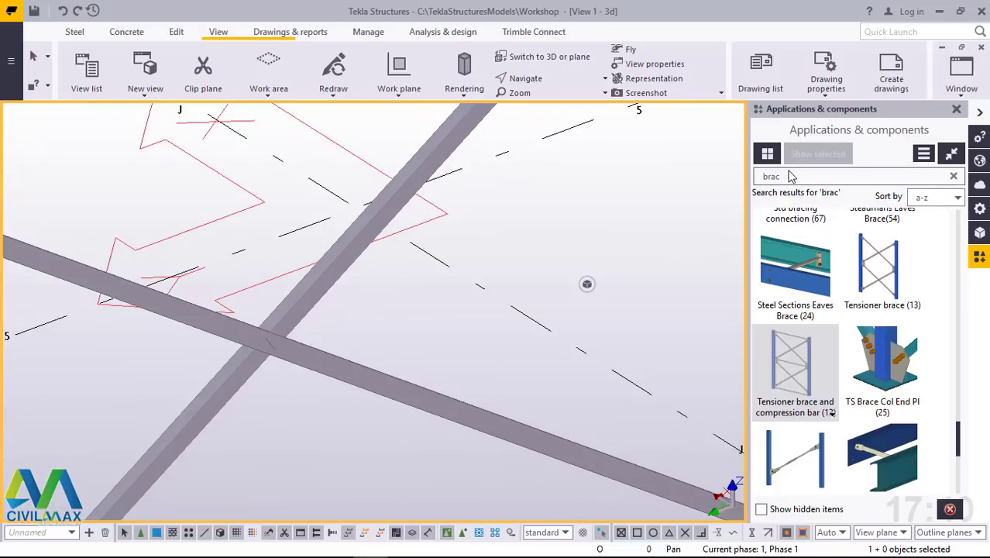
double_click(783, 176)
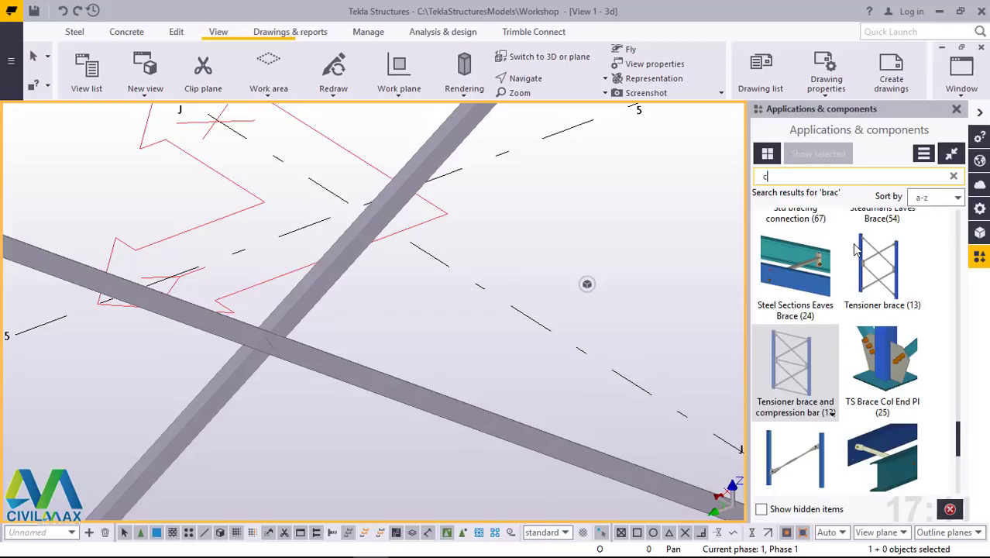
text(cen)
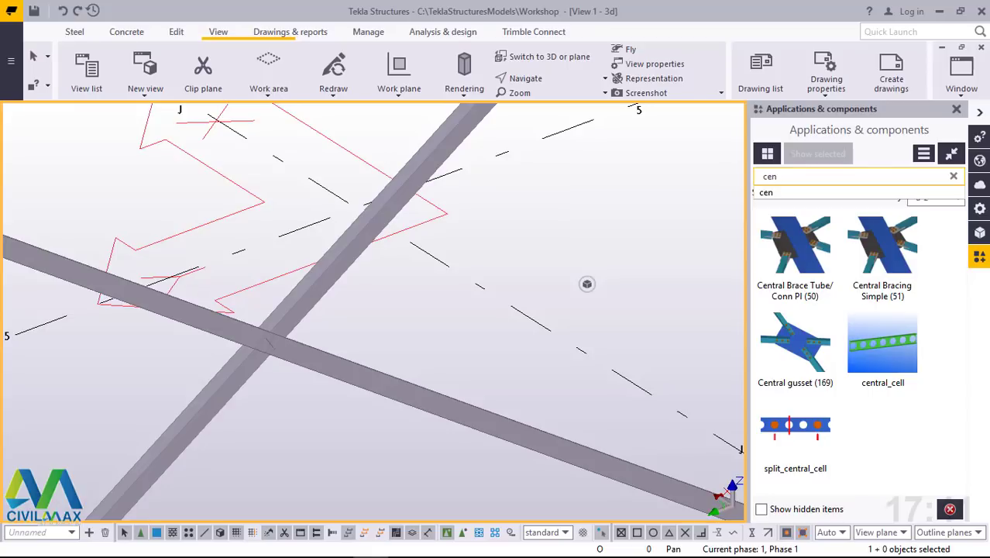
click(798, 352)
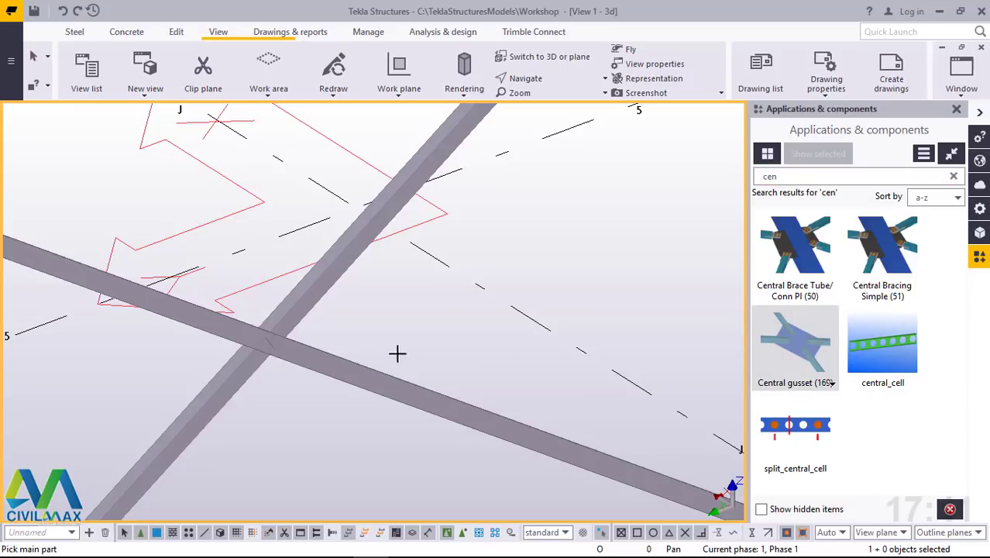
Enable selection of objects in components so each brace member at the lower crossing can be picked individually.
scroll(310, 372, down, 2)
scroll(310, 376, down, 3)
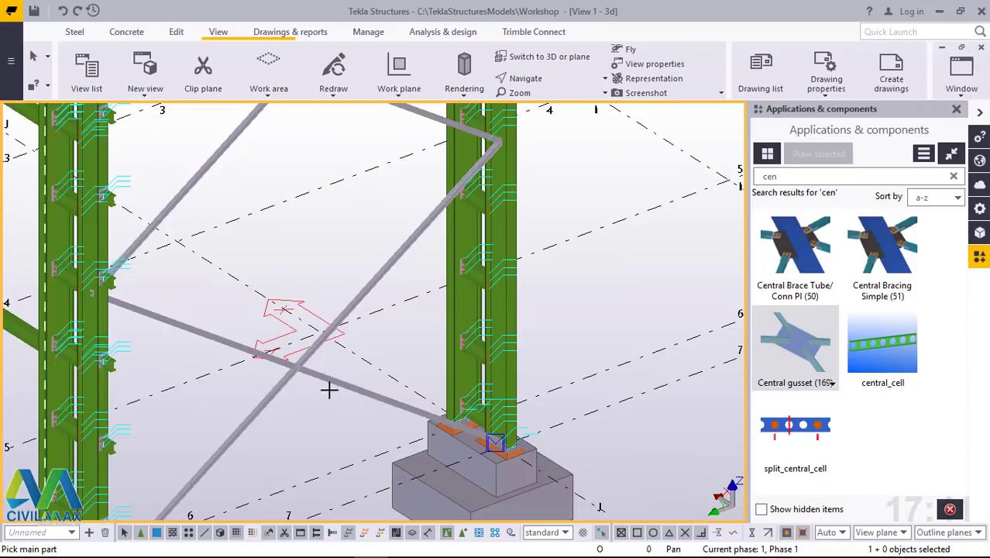
scroll(302, 376, down, 1)
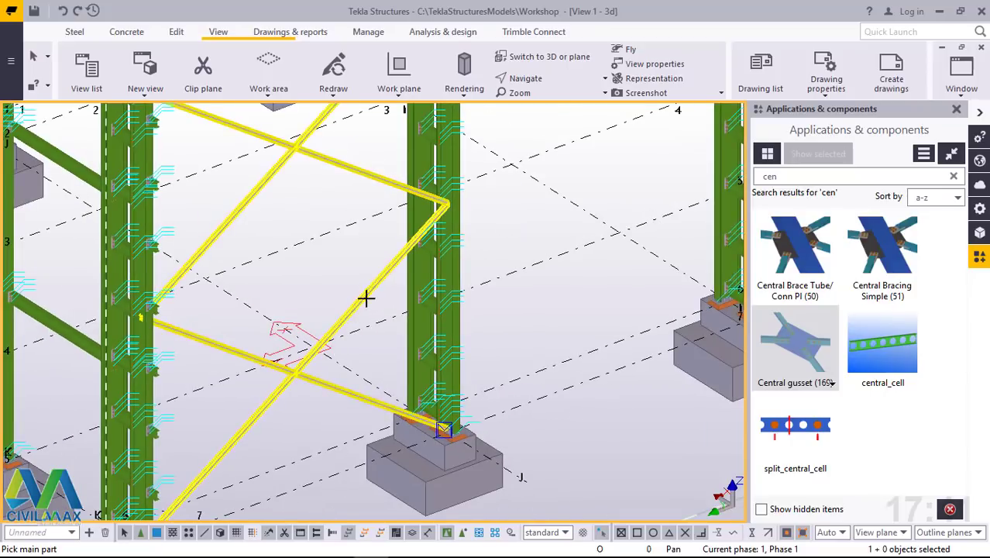
scroll(332, 350, down, 2)
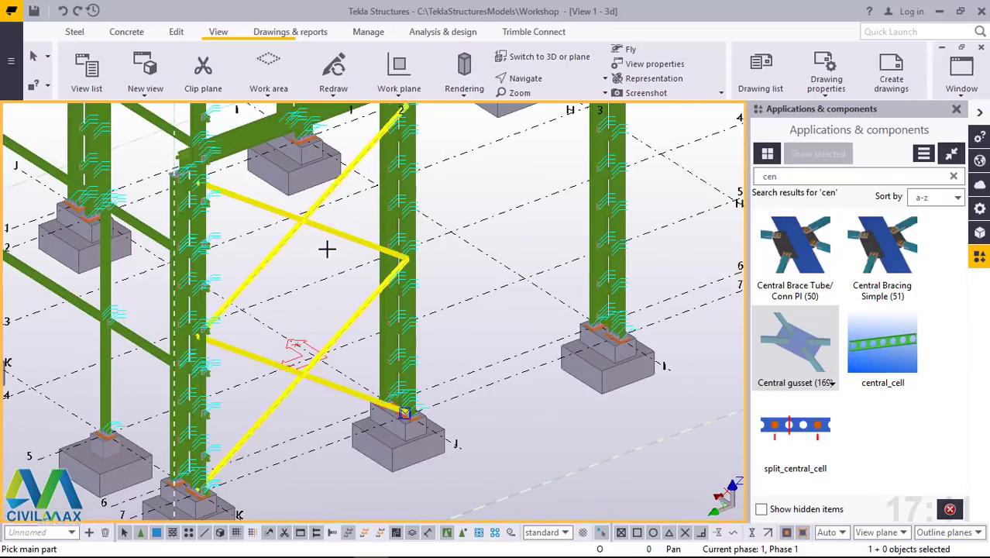
scroll(308, 382, up, 2)
scroll(310, 378, up, 2)
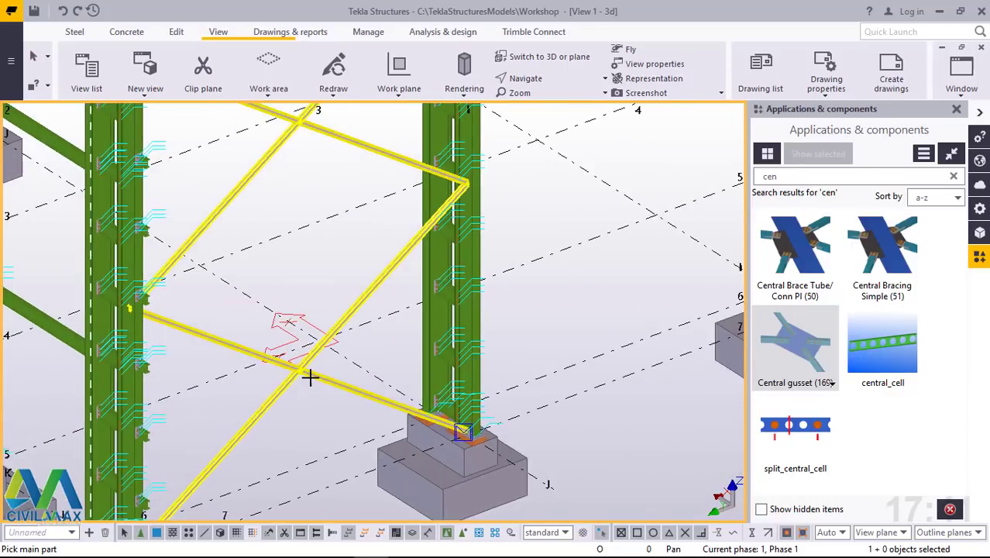
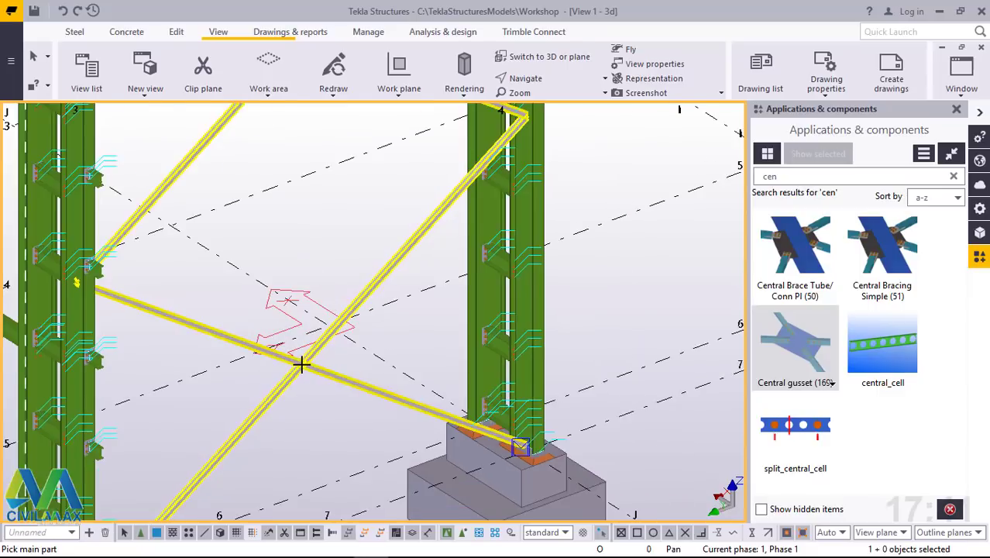
scroll(299, 395, down, 2)
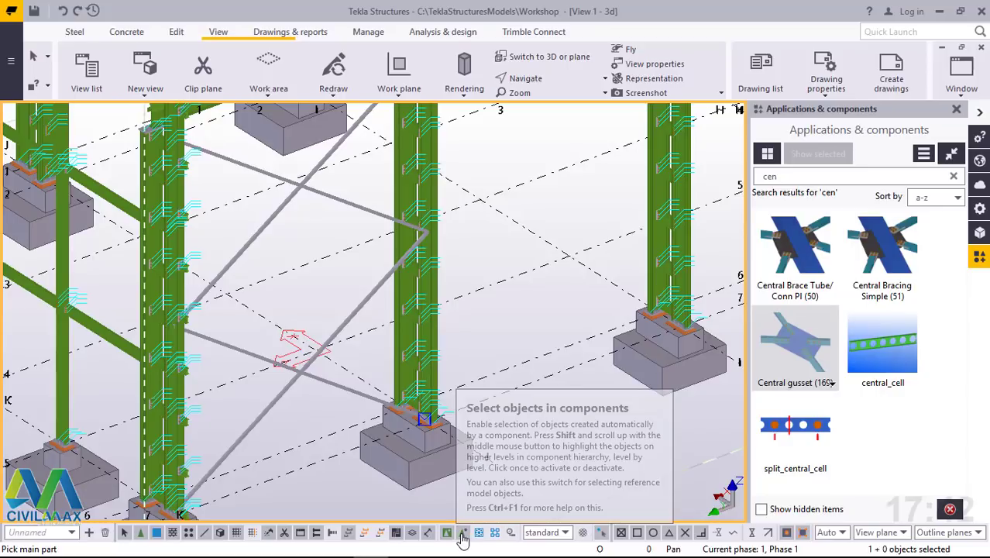
click(462, 535)
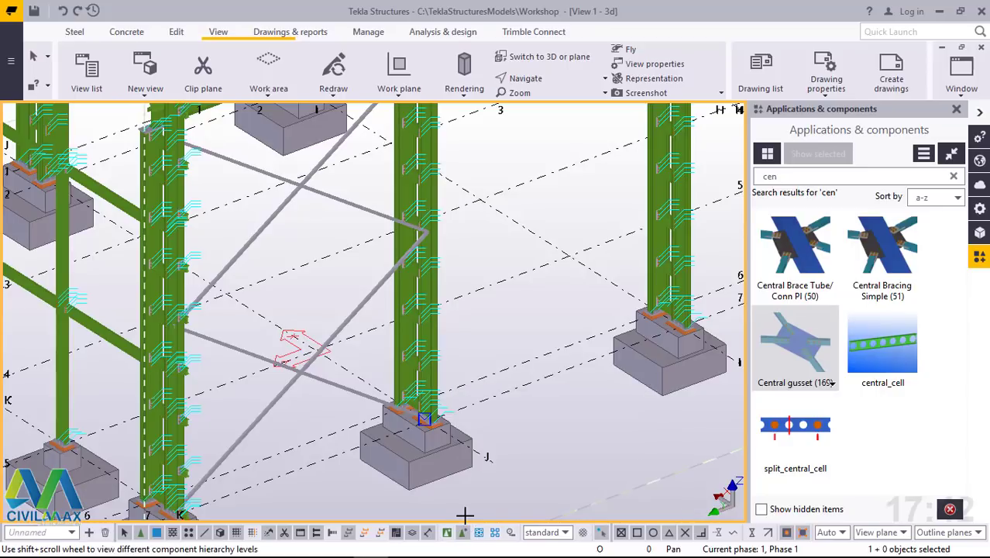
Join the four brace members at the lower crossing with Central gusset (169), picking one as main part and three as secondaries.
scroll(315, 384, up, 3)
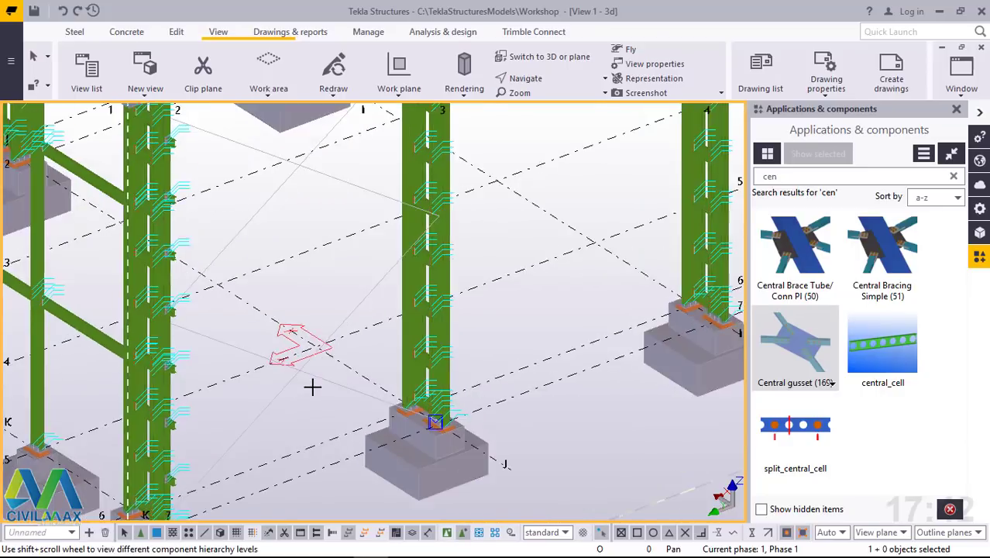
scroll(310, 372, up, 6)
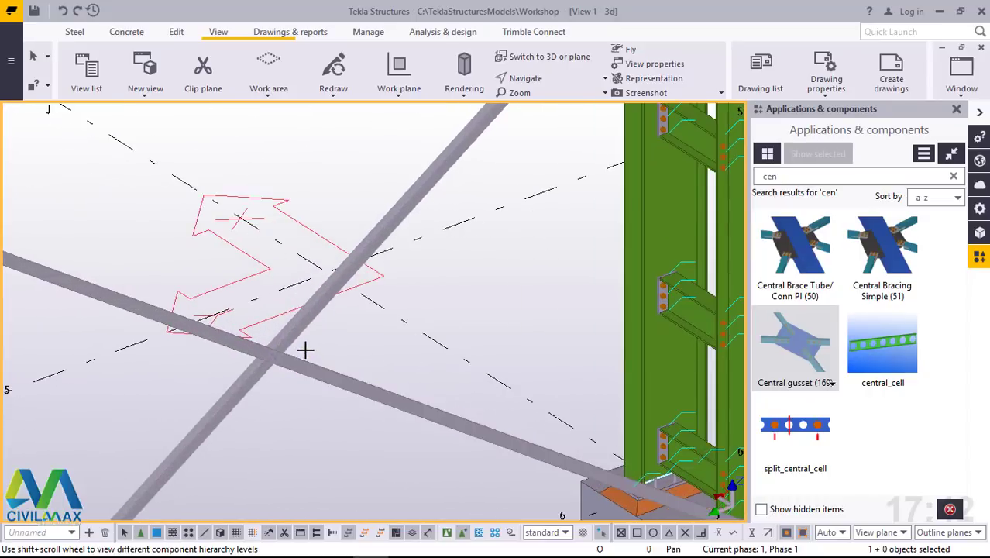
click(325, 311)
click(285, 373)
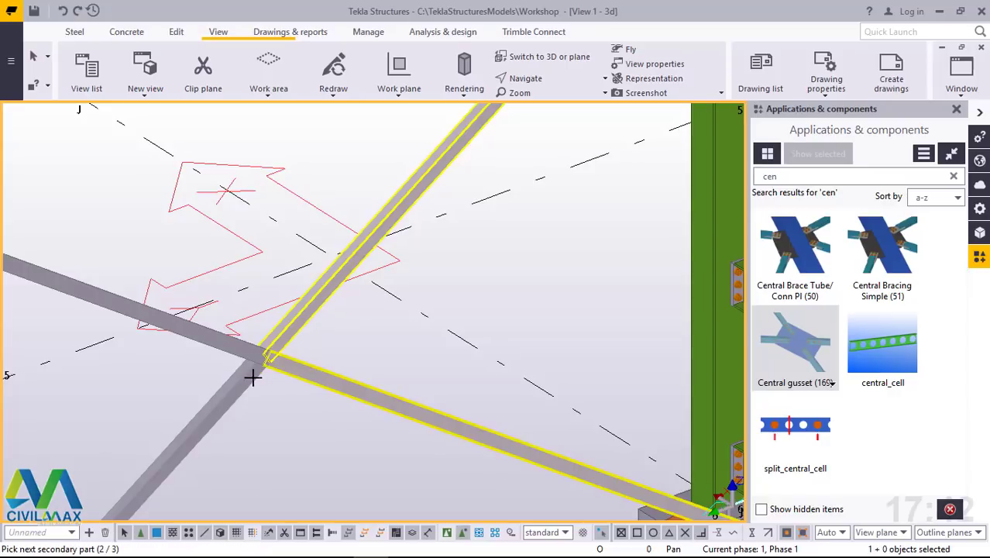
click(252, 376)
click(256, 346)
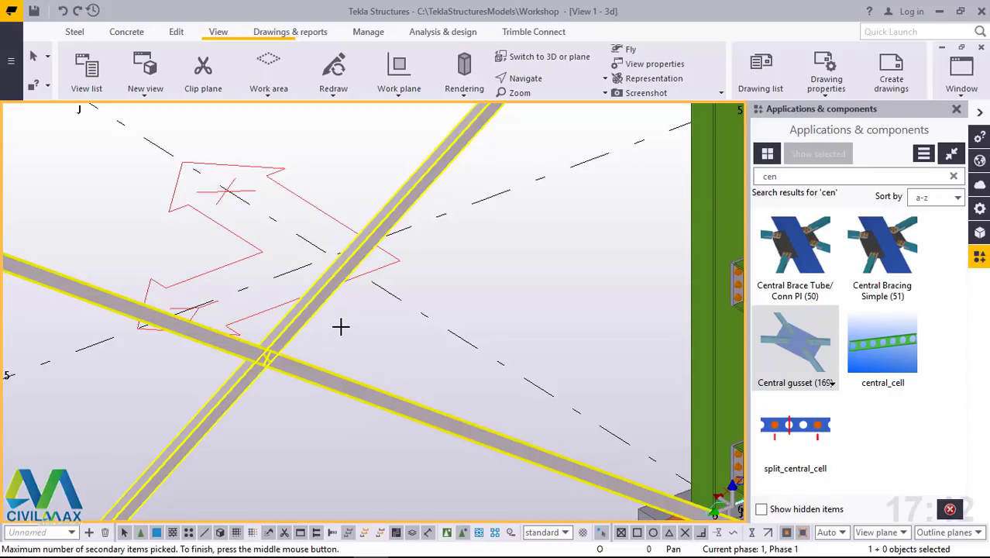
middle_click(341, 326)
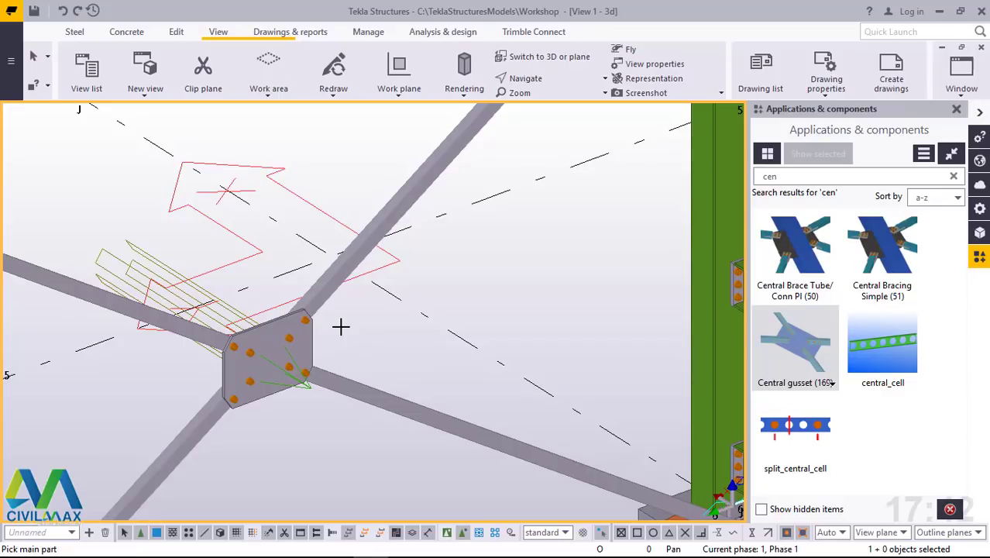
scroll(340, 326, up, 5)
right_click(421, 292)
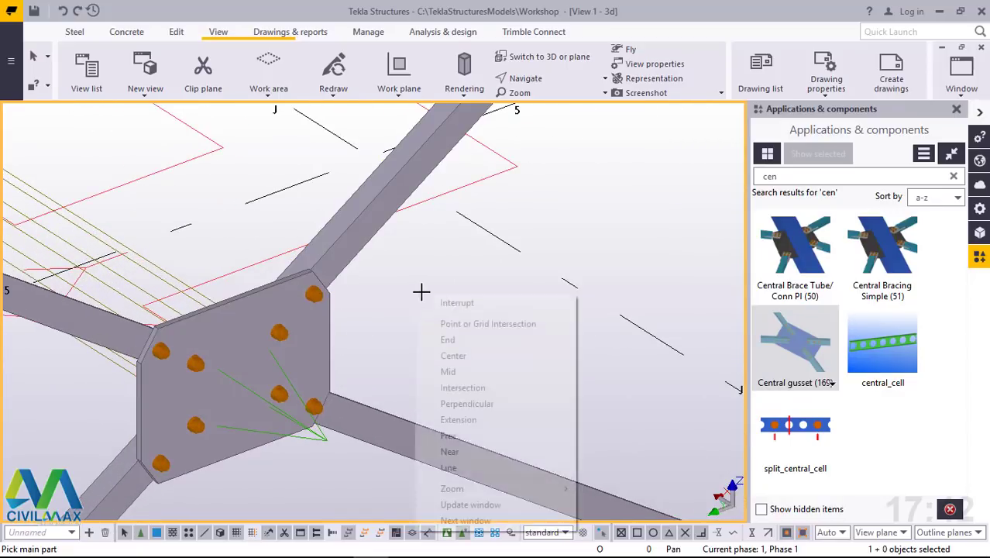
click(445, 301)
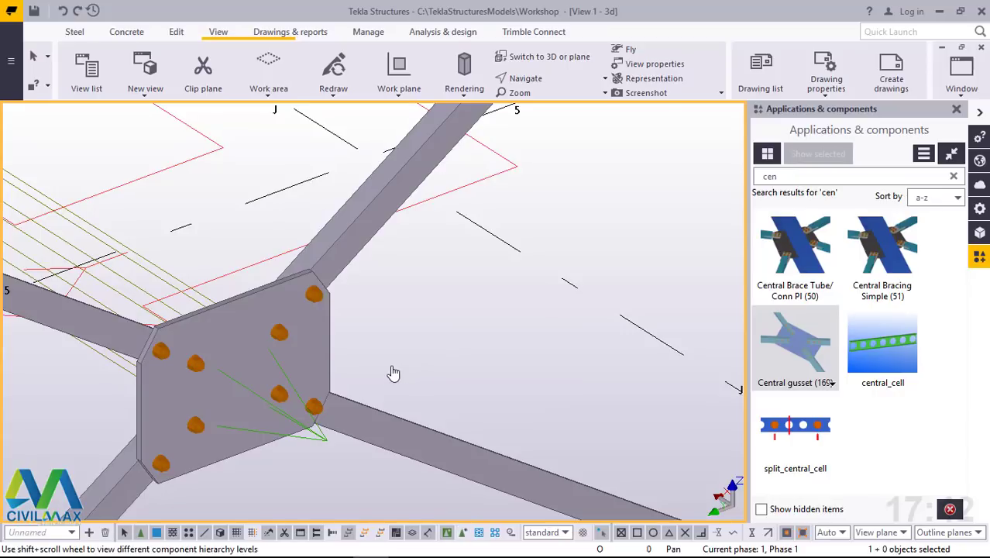
Compare whole-component and single-object selection on the lower braces and their central gusset plate.
scroll(393, 373, down, 6)
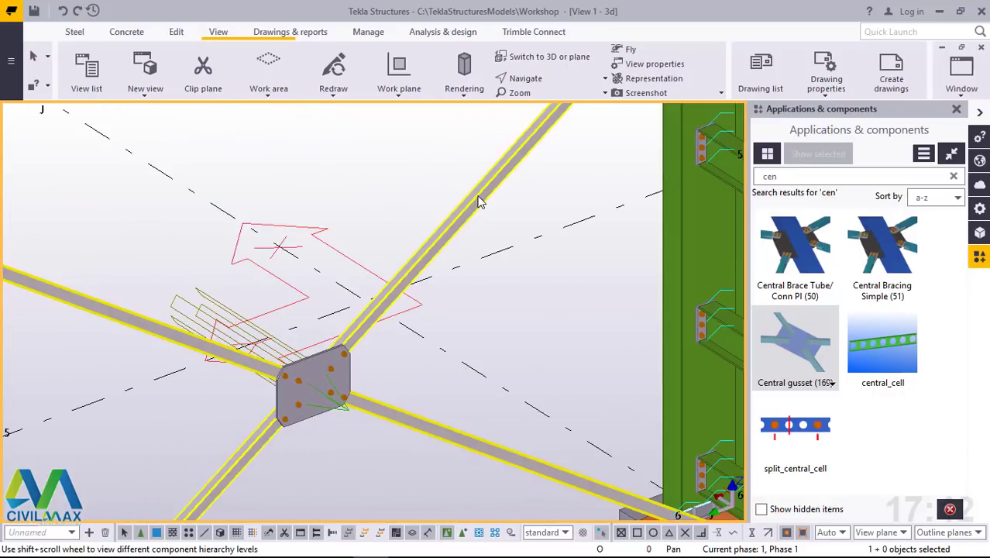
scroll(458, 237, down, 3)
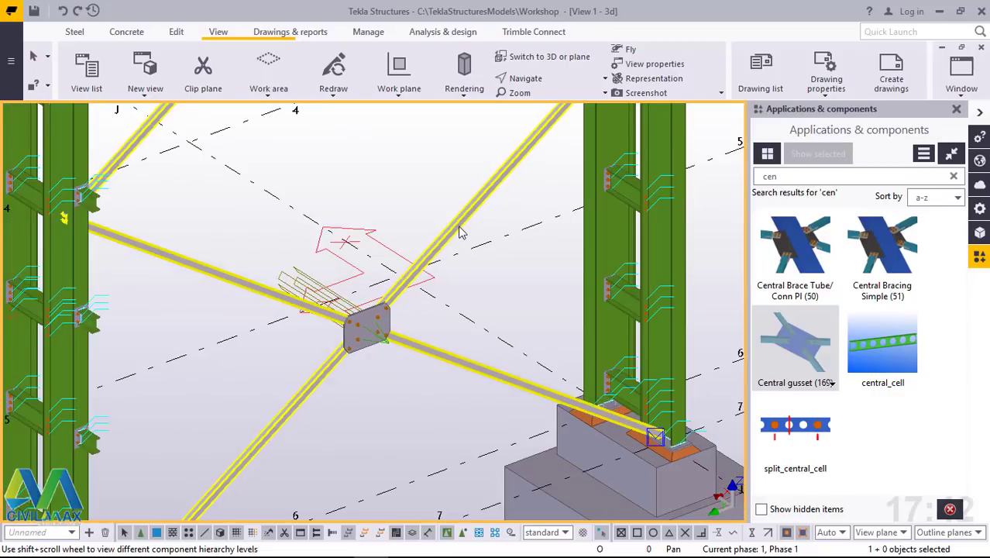
scroll(368, 334, up, 4)
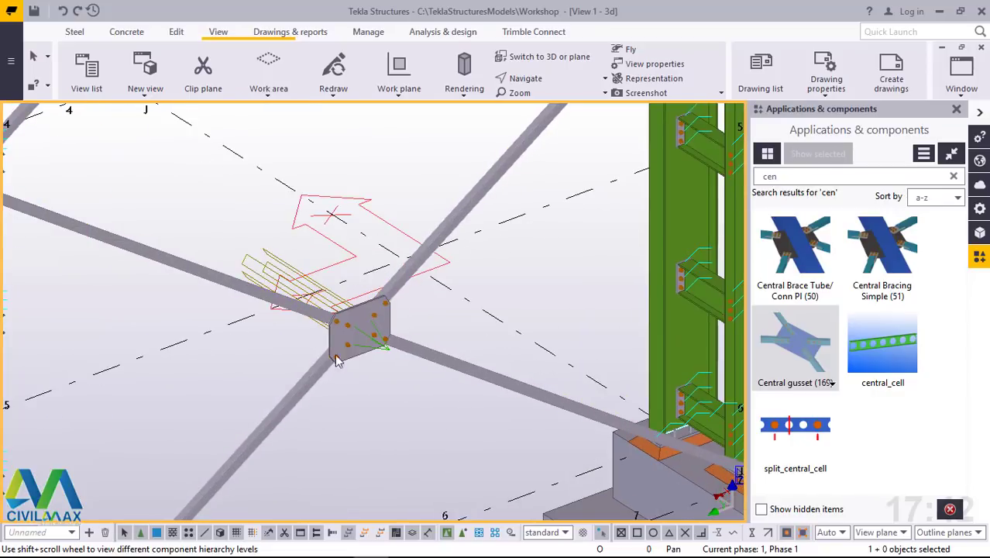
scroll(377, 333, up, 2)
scroll(371, 347, down, 4)
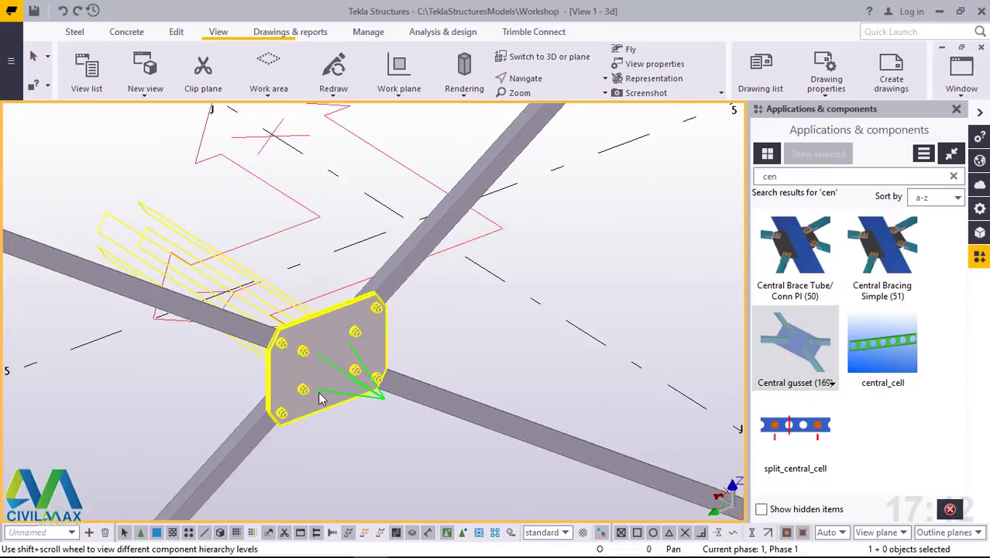
scroll(321, 392, down, 2)
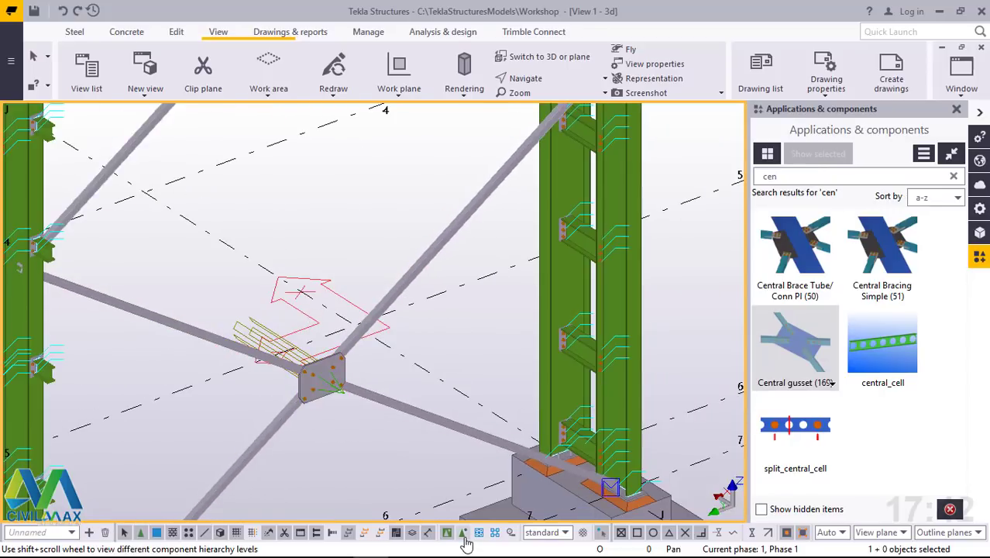
scroll(312, 407, down, 2)
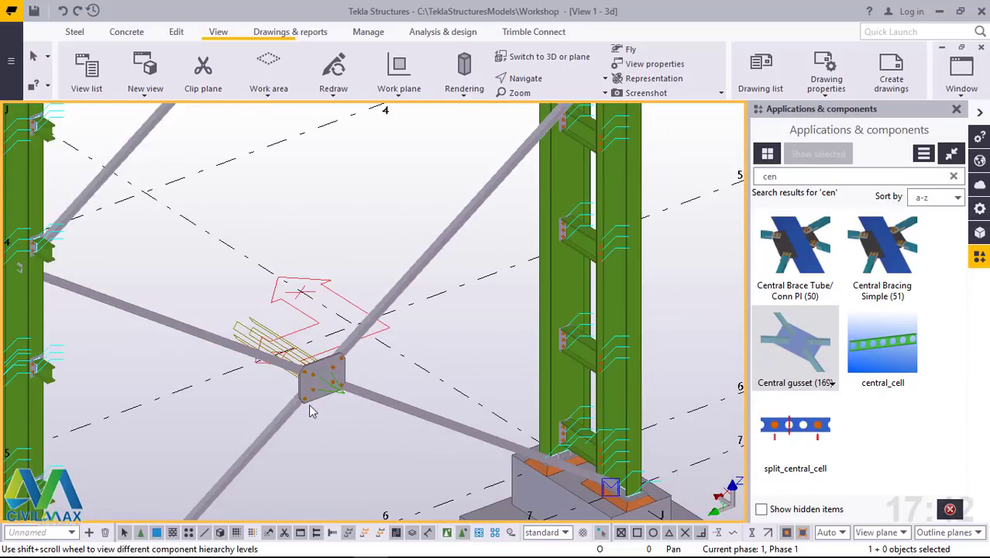
Join the four brace members at the upper crossing with Central gusset (169), picking one main part and three secondaries, and end the command.
scroll(316, 409, down, 2)
scroll(330, 172, up, 5)
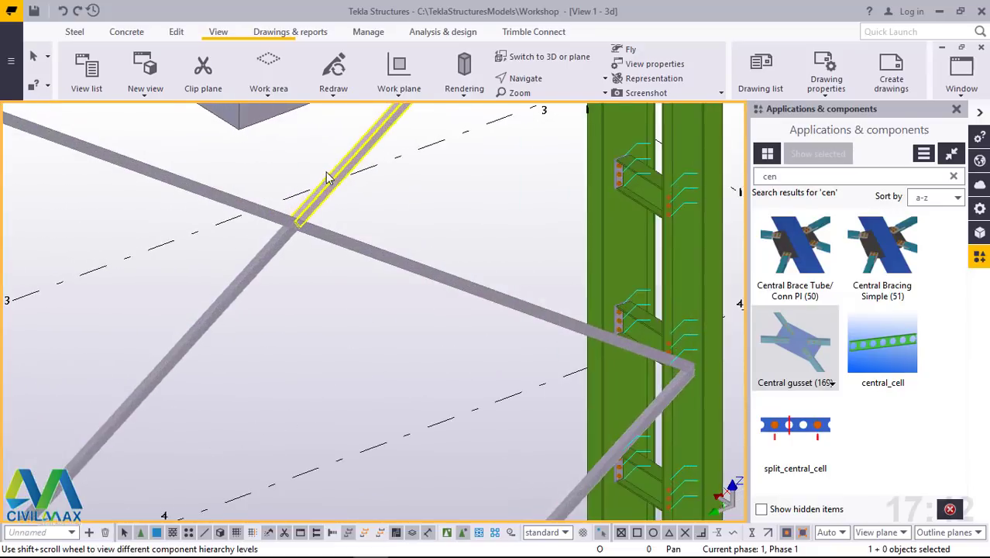
click(812, 340)
scroll(307, 203, up, 2)
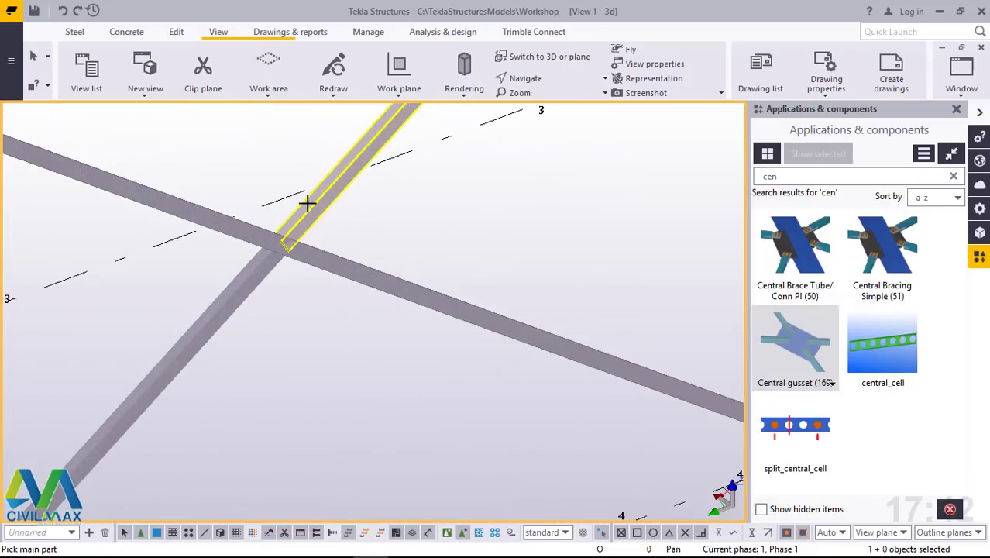
scroll(308, 203, up, 1)
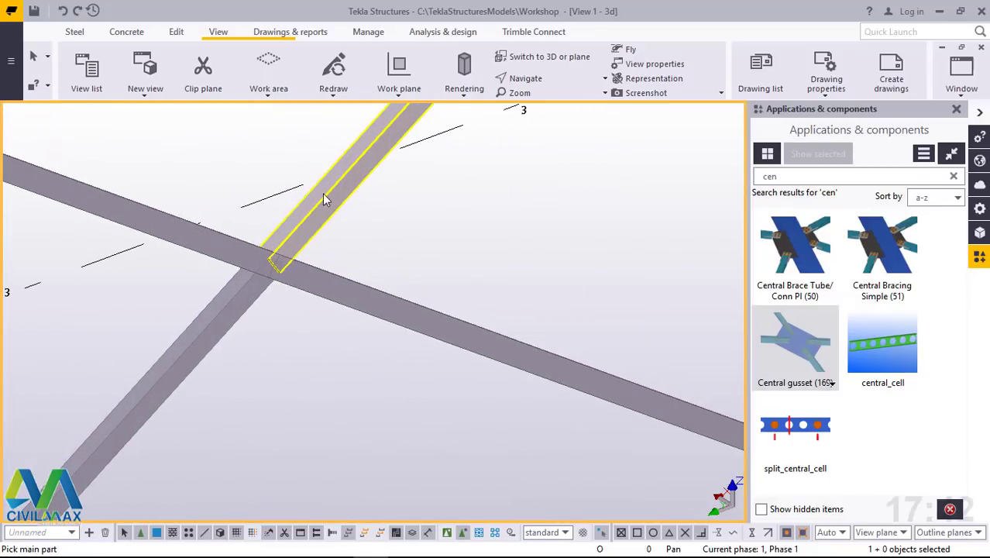
click(322, 193)
click(320, 280)
click(228, 254)
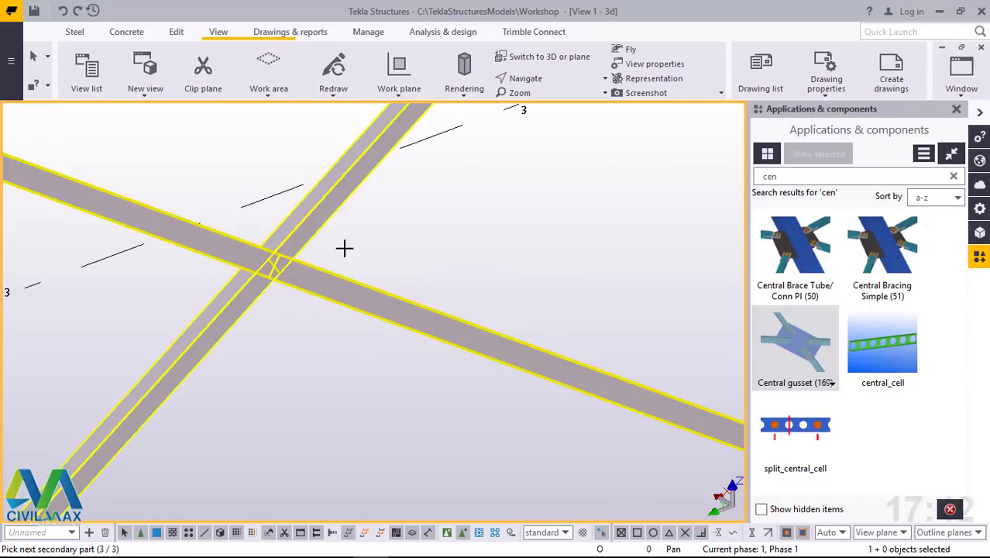
middle_click(392, 237)
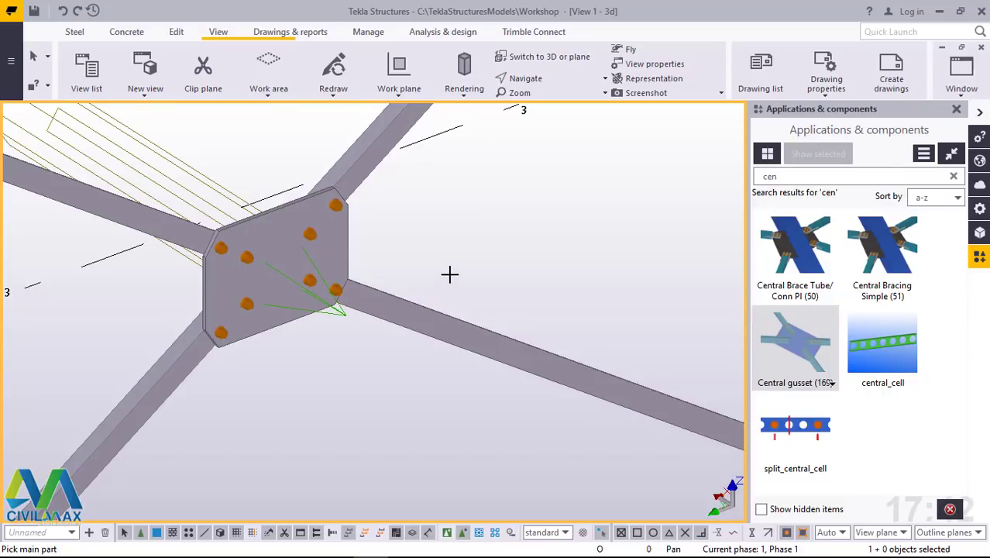
right_click(437, 207)
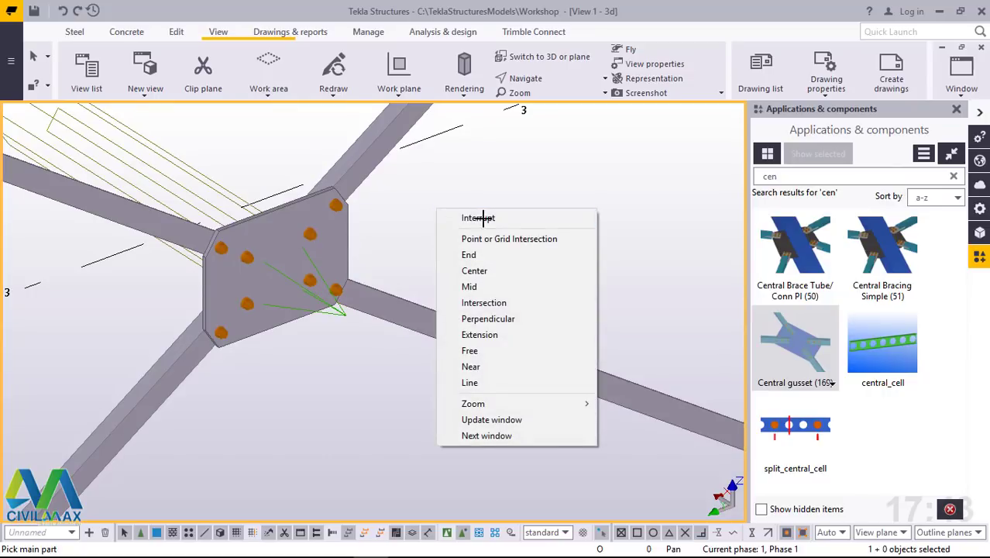
click(468, 217)
Examine the roof rafters above the braced wall and check the length of one rafter between its end connections.
scroll(392, 345, down, 4)
scroll(347, 411, down, 5)
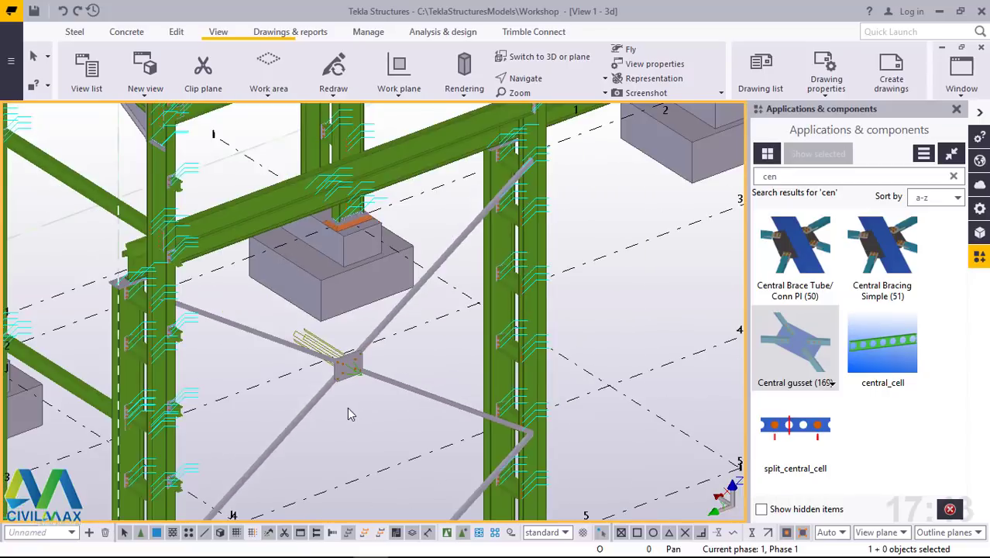
scroll(369, 358, down, 5)
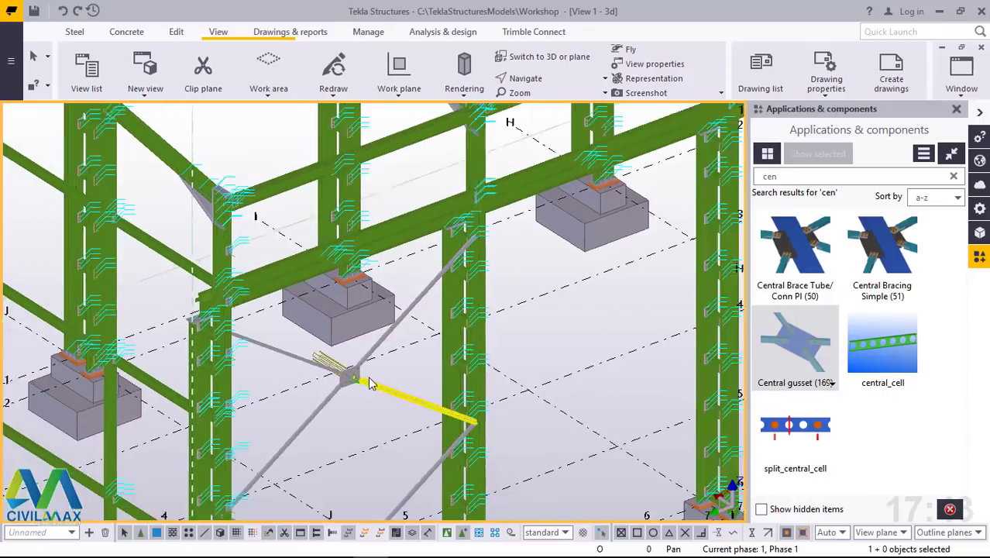
scroll(314, 153, up, 2)
scroll(314, 154, up, 5)
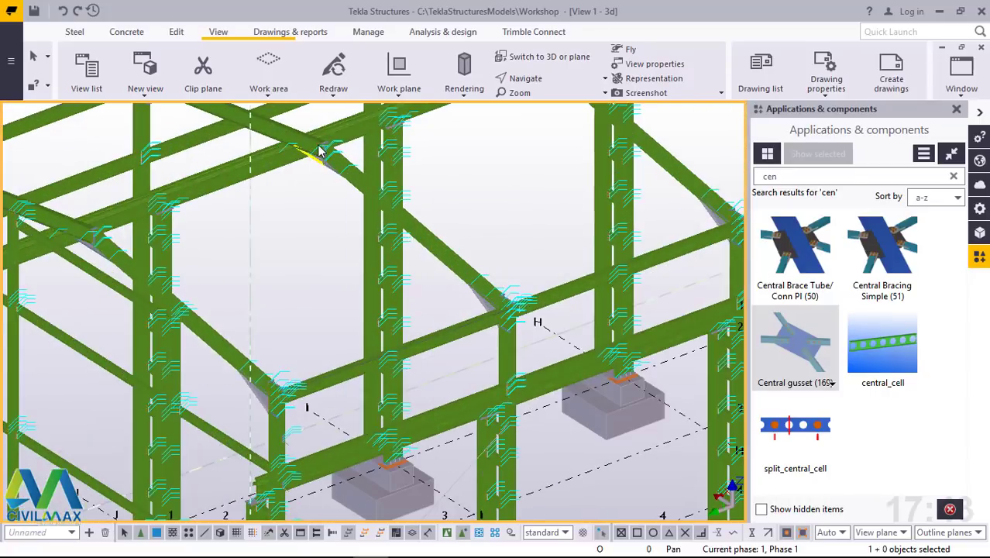
scroll(436, 209, down, 2)
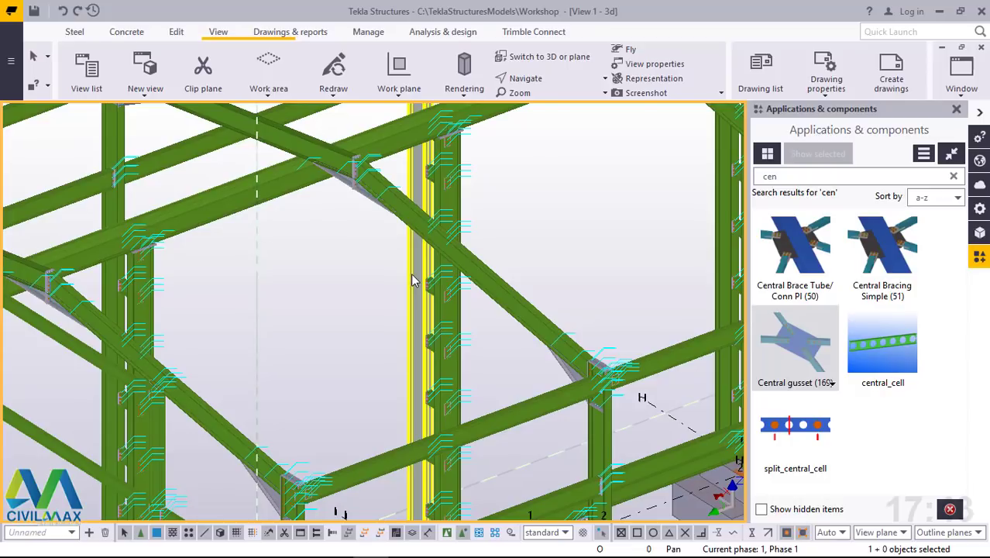
scroll(430, 279, up, 5)
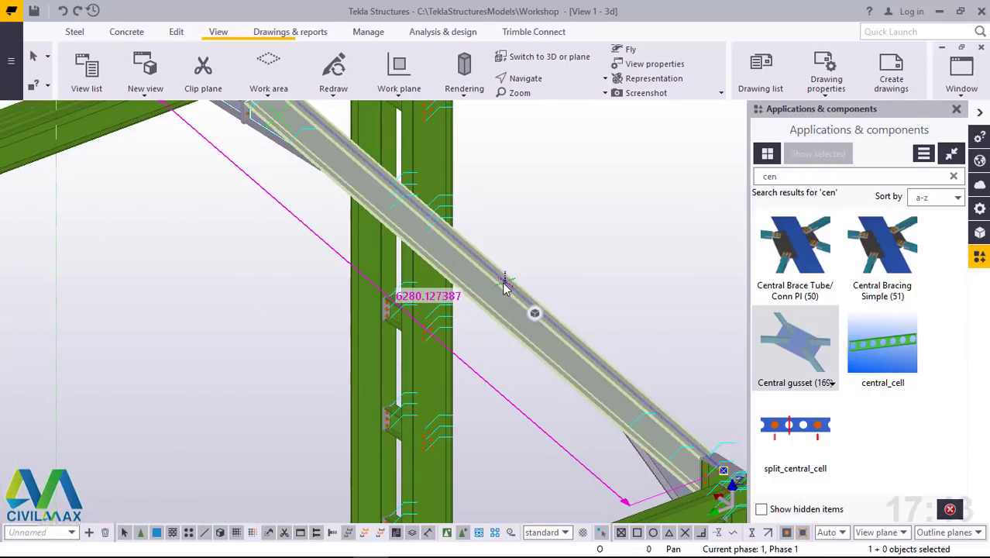
mouse_move(465, 294)
ctrl+middle_down()
mouse_move(495, 269)
mouse_move(487, 266)
ctrl+middle_up()
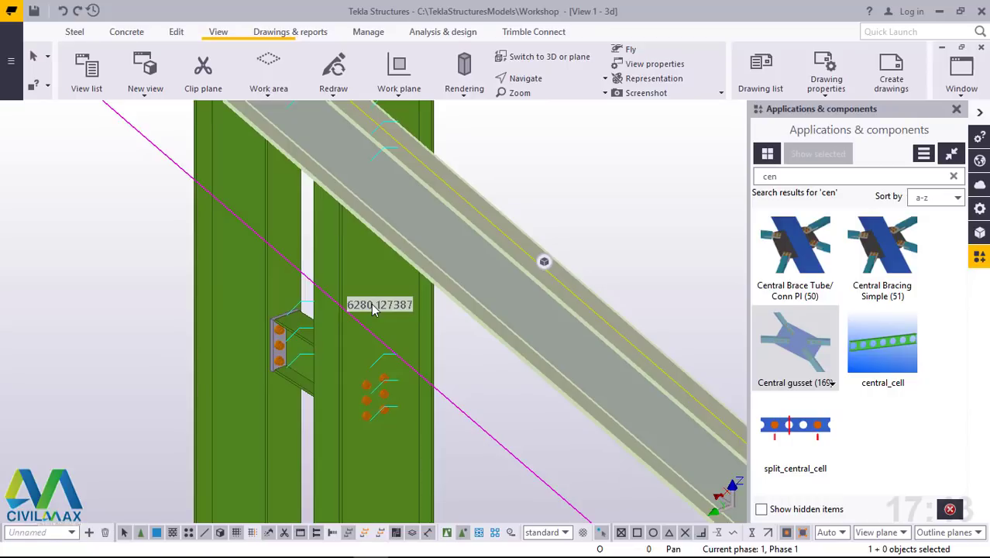
click(611, 171)
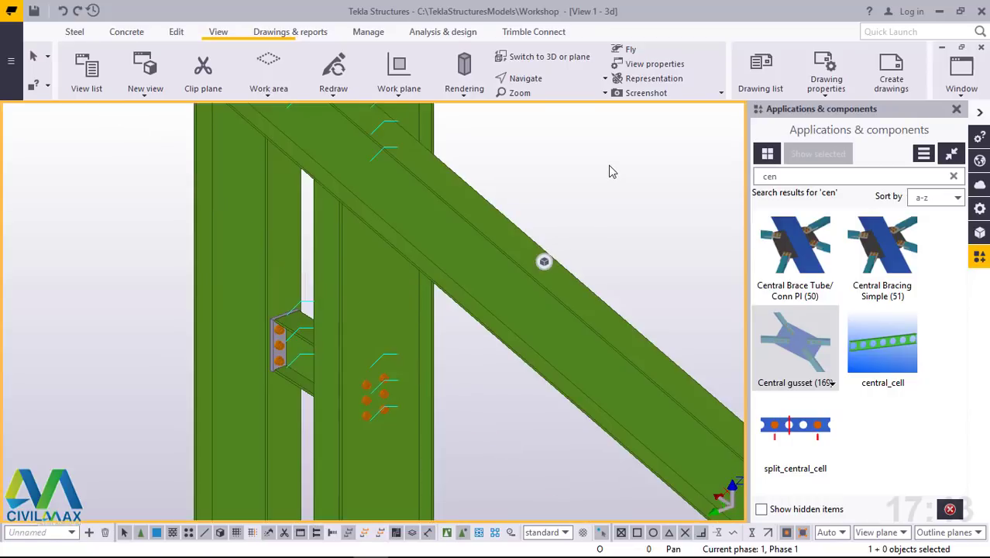
Inspect the bolts, welds and end plates at both ends of the roof rafter.
scroll(372, 313, down, 6)
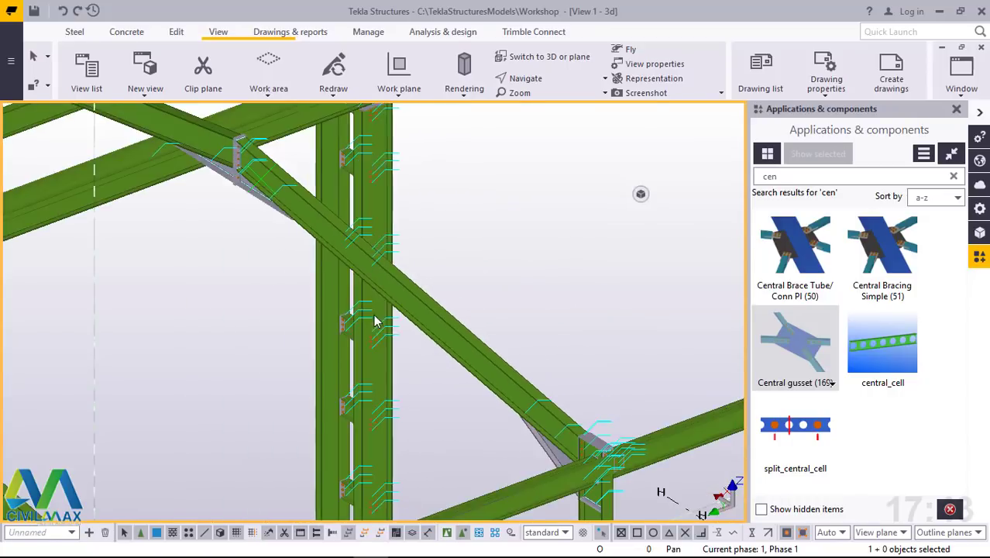
scroll(285, 203, up, 8)
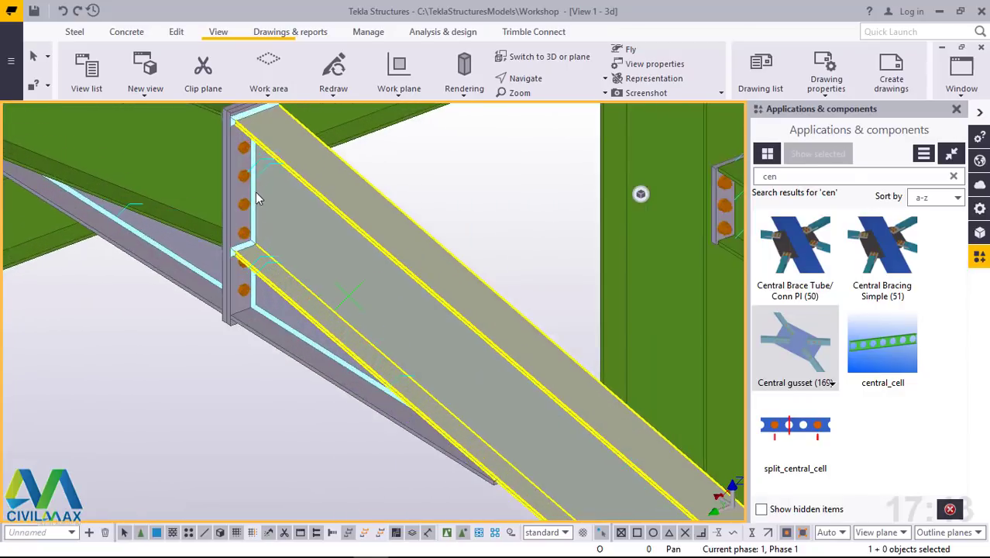
ctrl+middle_drag(252, 195, 243, 213)
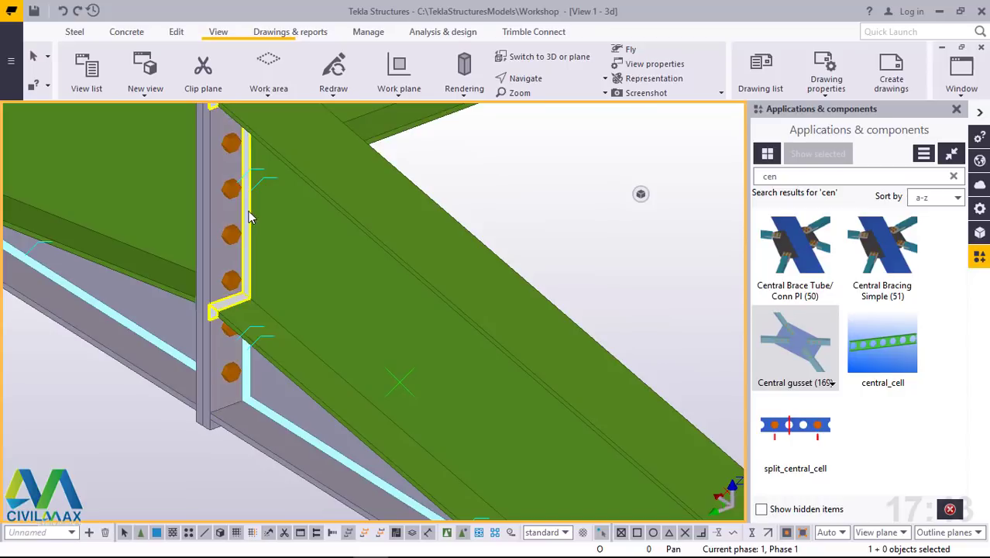
scroll(253, 228, down, 8)
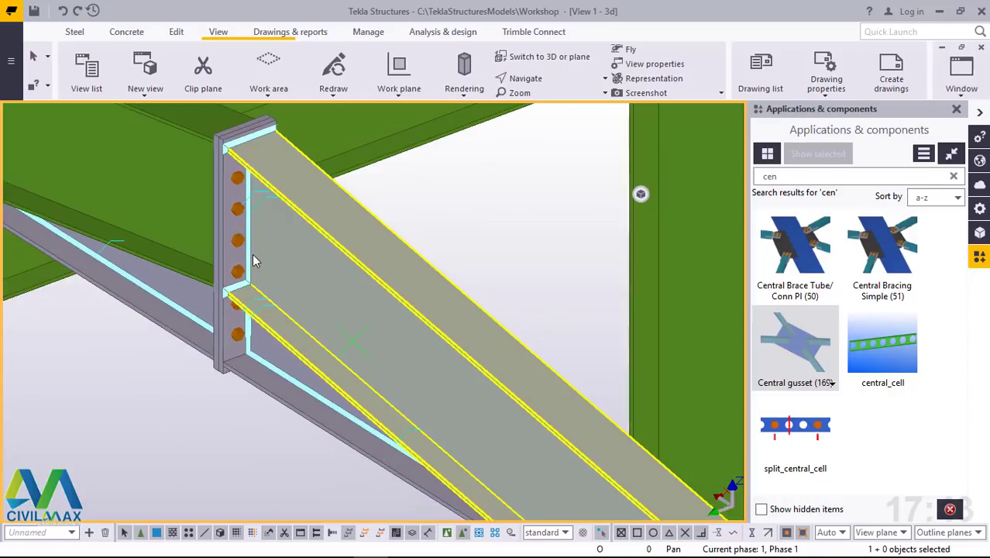
scroll(425, 337, down, 3)
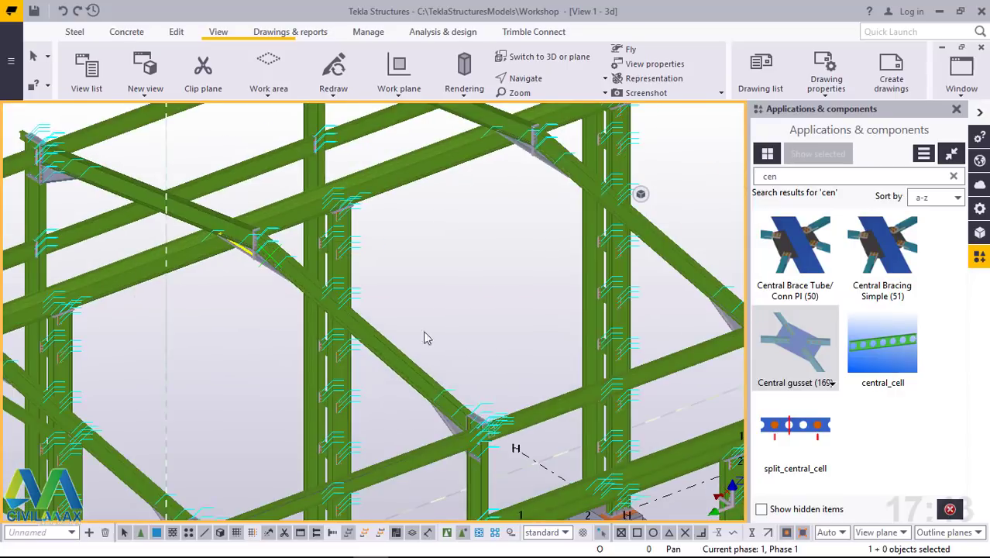
scroll(434, 411, up, 8)
scroll(431, 416, up, 5)
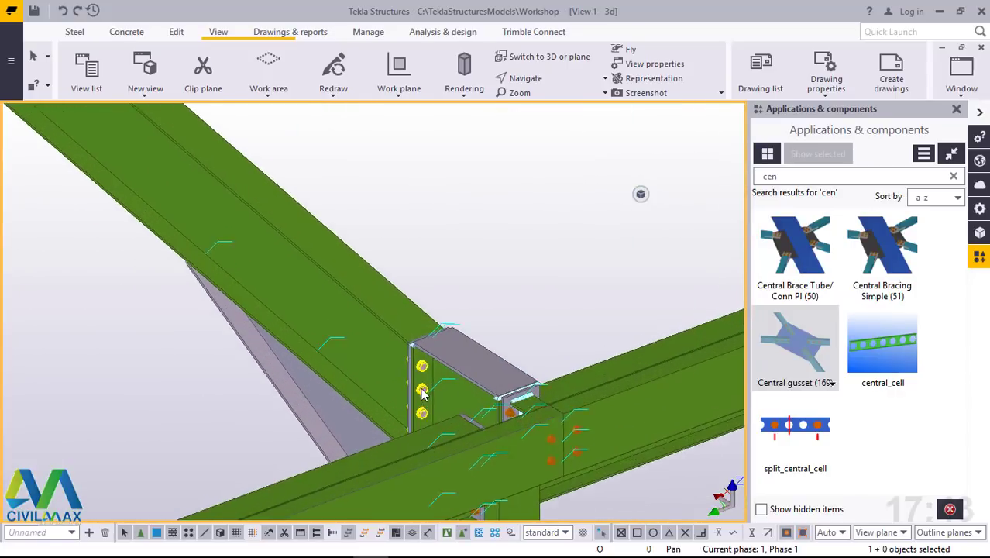
scroll(443, 394, down, 2)
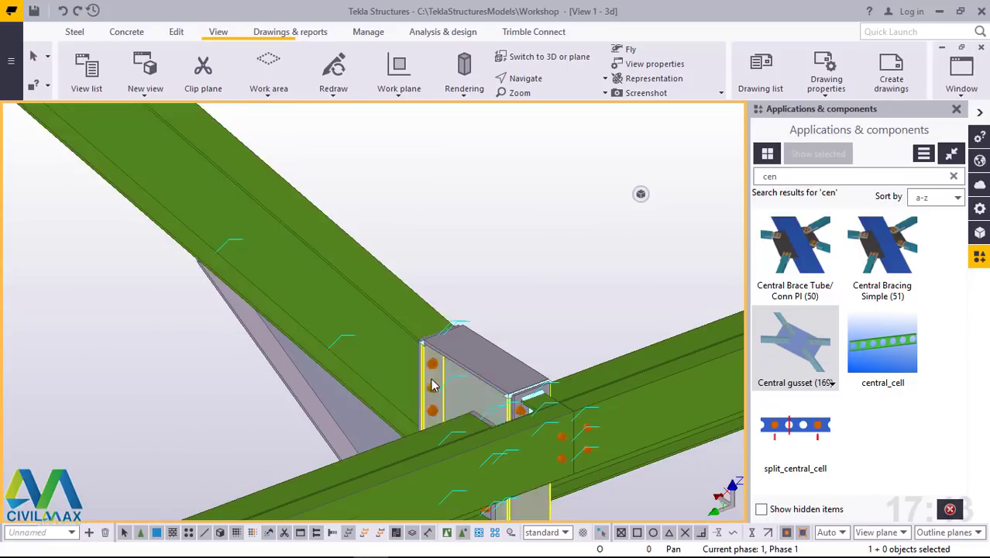
scroll(432, 385, down, 5)
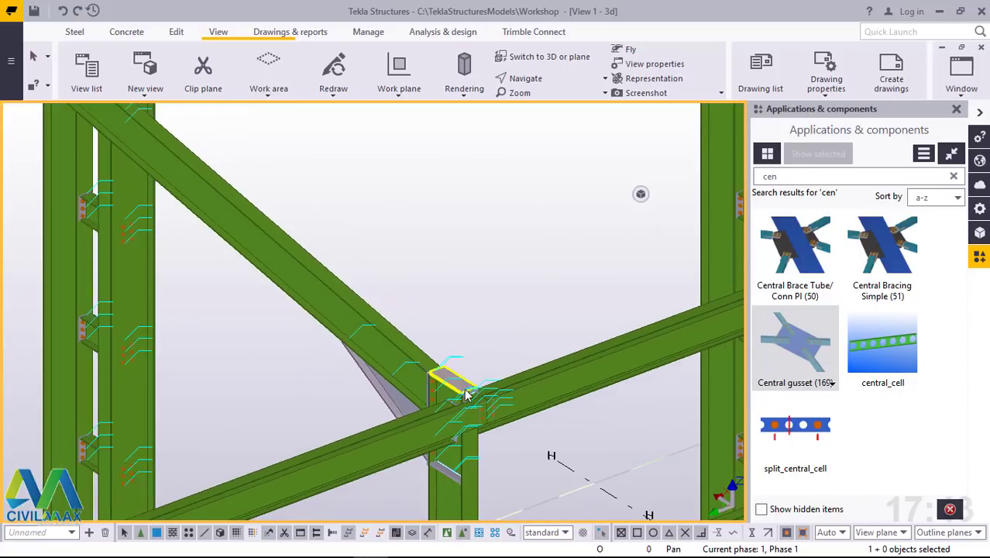
scroll(465, 393, down, 3)
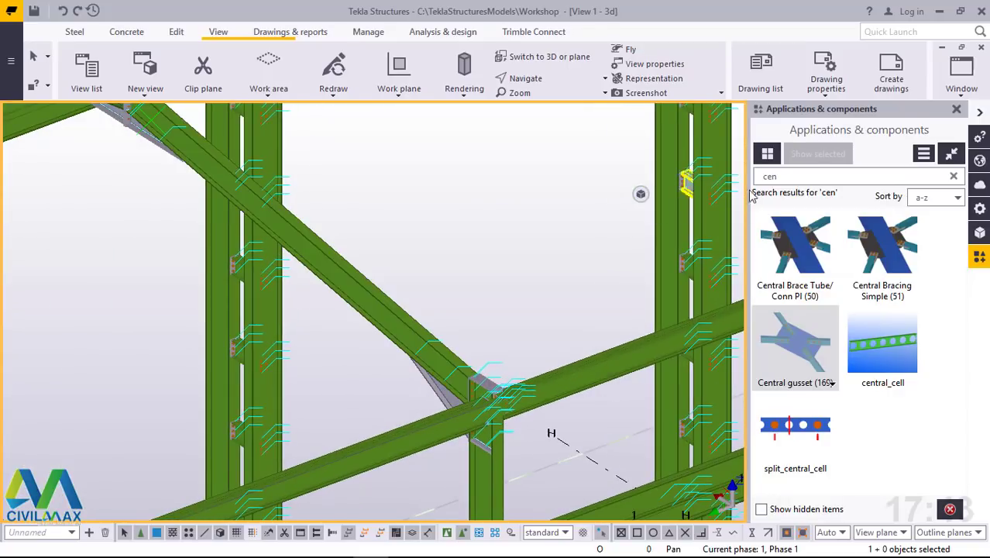
Search the components for "brac" and open the settings of Tensioner brace and compression bar (13).
double_click(769, 177)
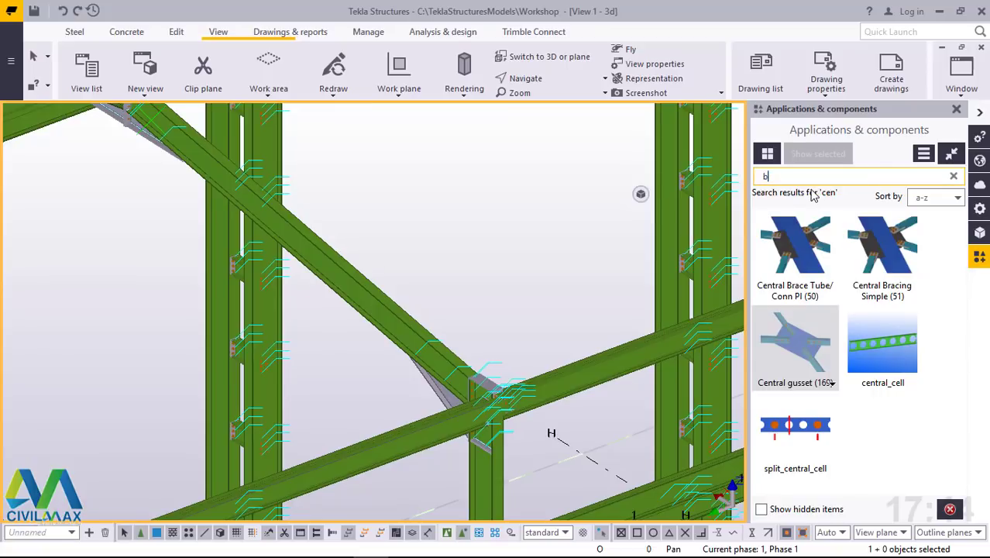
text(brac)
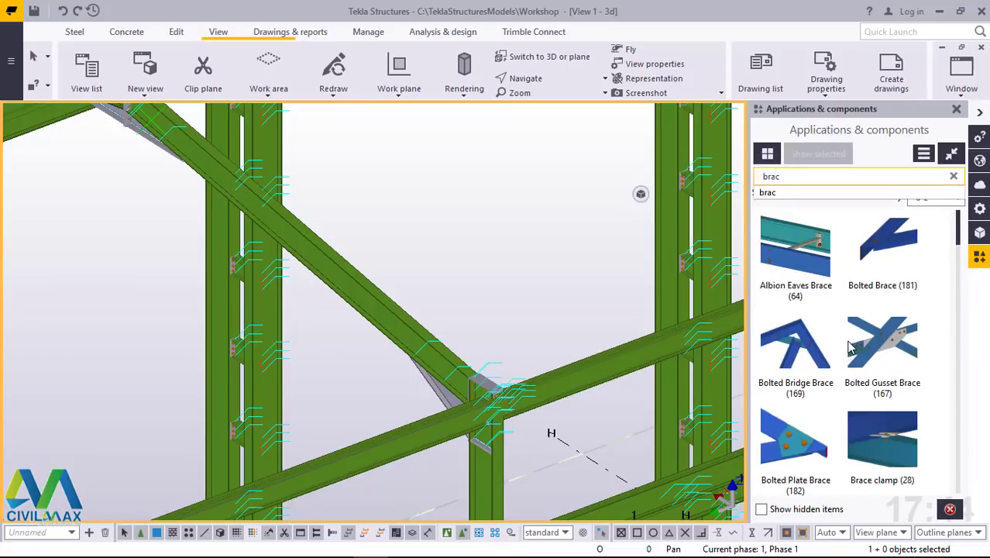
scroll(829, 336, down, 5)
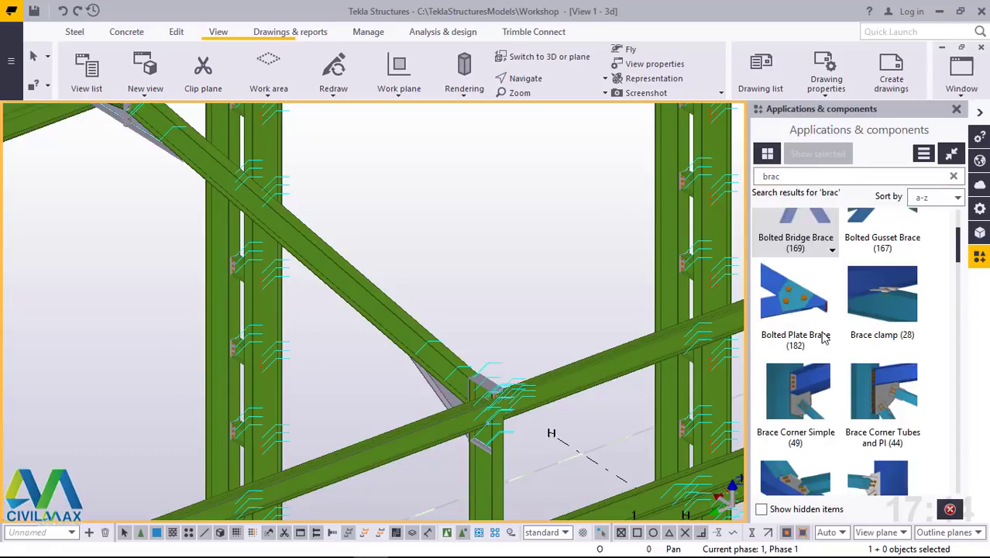
scroll(825, 335, down, 15)
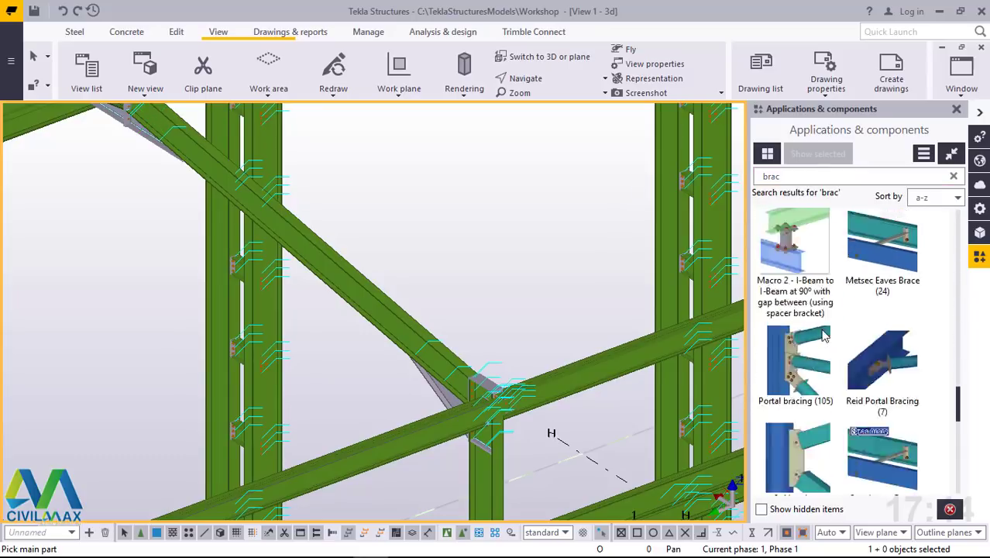
click(802, 297)
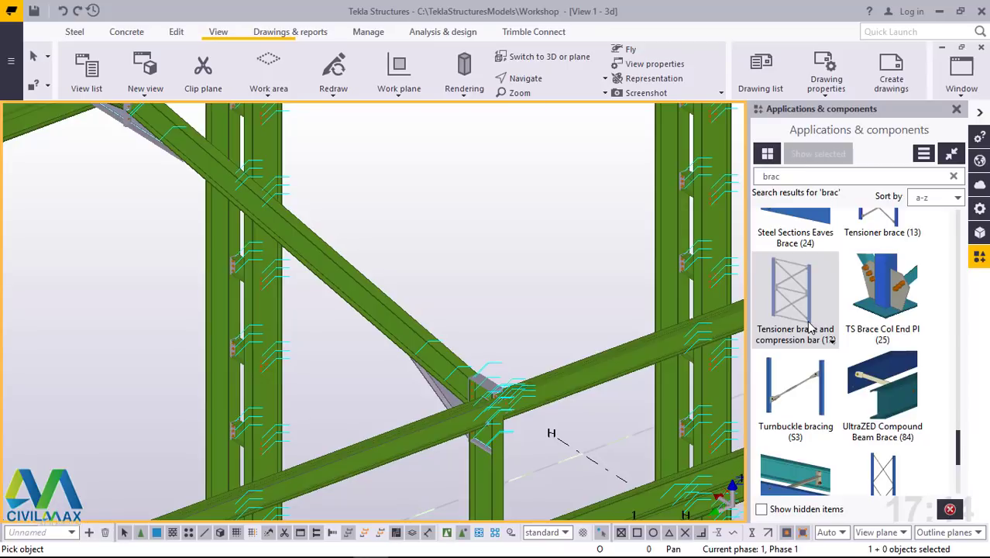
scroll(811, 357, down, 4)
scroll(815, 345, up, 4)
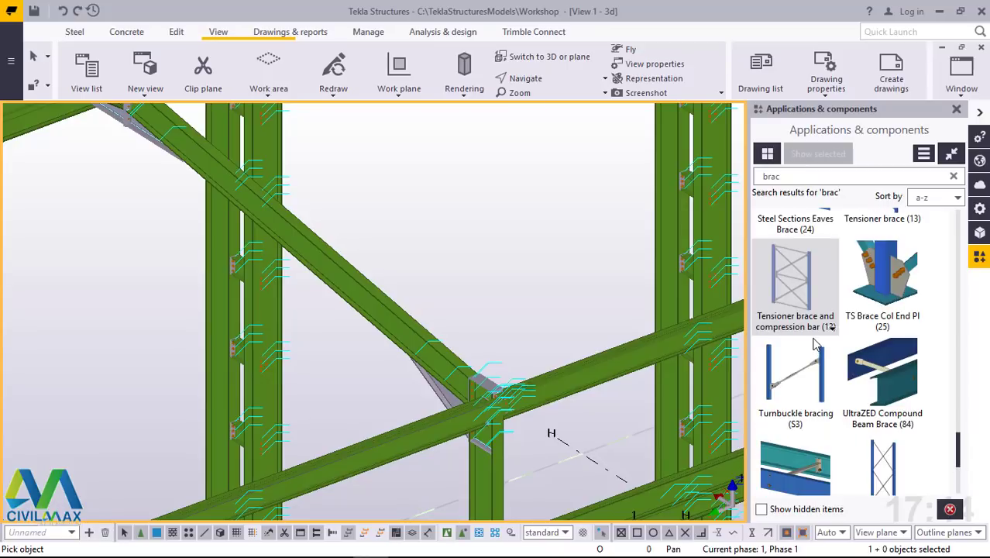
double_click(792, 283)
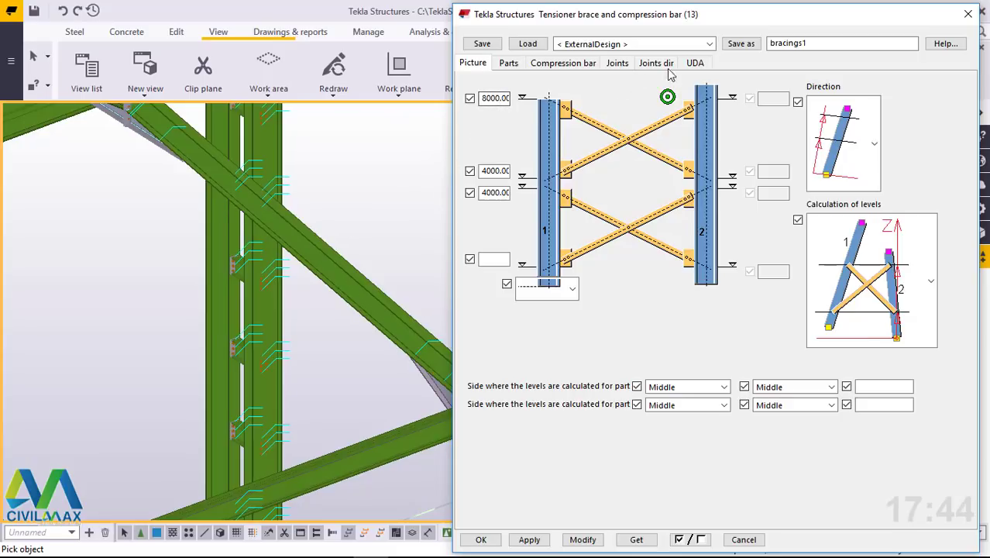
Load the saved "bracings" settings into the Tensioner brace and compression bar (13) component.
click(709, 45)
click(710, 45)
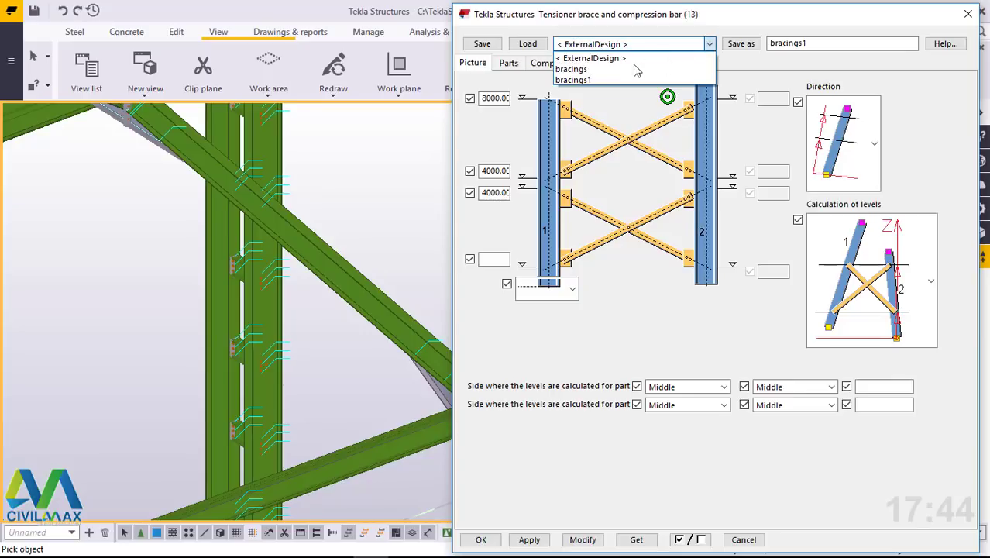
click(612, 65)
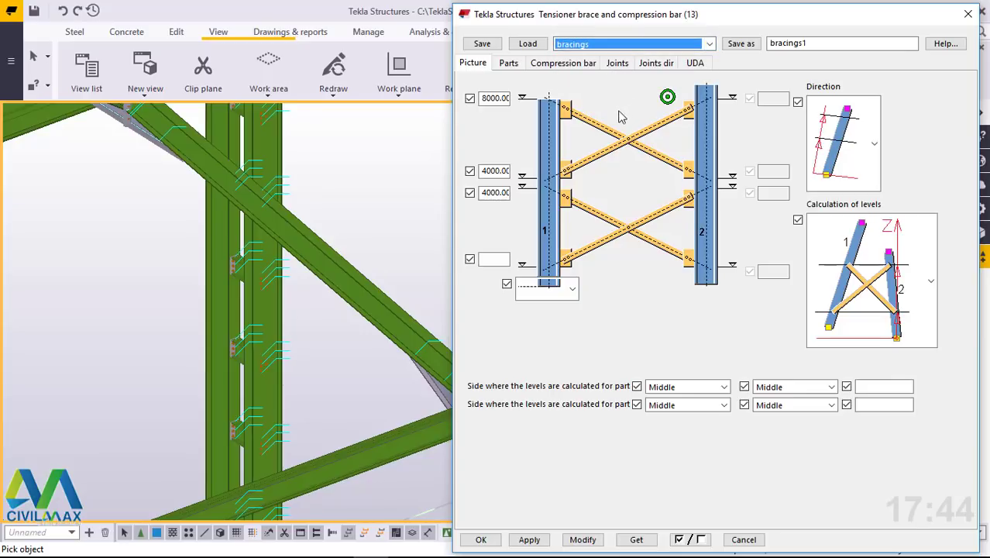
click(538, 45)
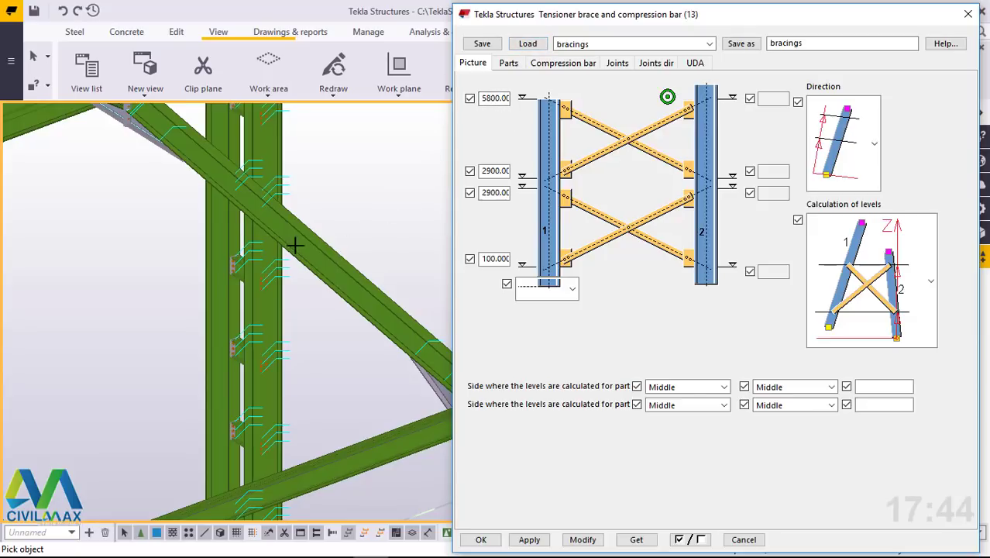
Leave the pending component placement, select the roof rafter above the braced wall and check its length dimension.
scroll(280, 280, down, 3)
scroll(309, 260, up, 4)
scroll(317, 222, down, 3)
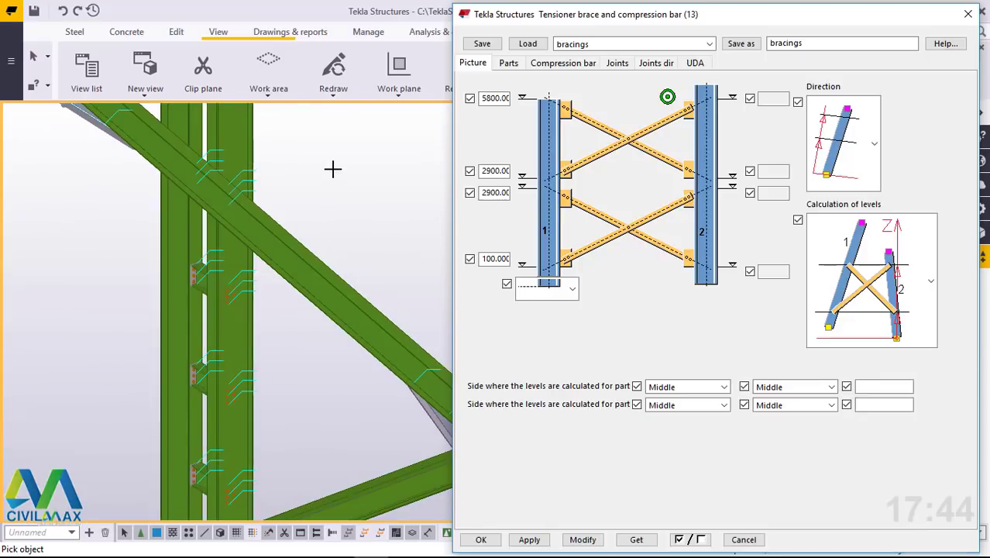
right_click(332, 169)
click(336, 173)
scroll(307, 263, up, 3)
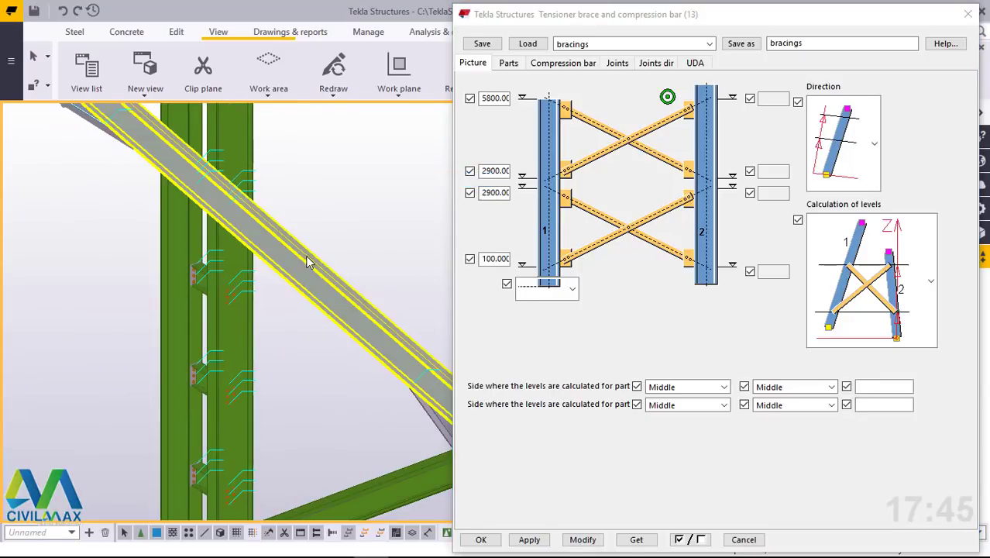
scroll(307, 263, down, 3)
scroll(303, 260, up, 3)
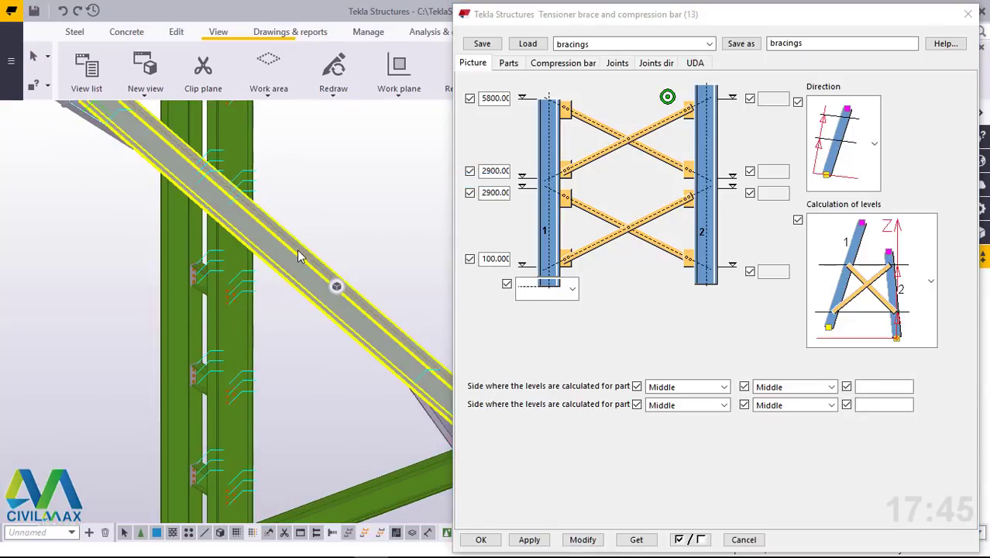
click(300, 258)
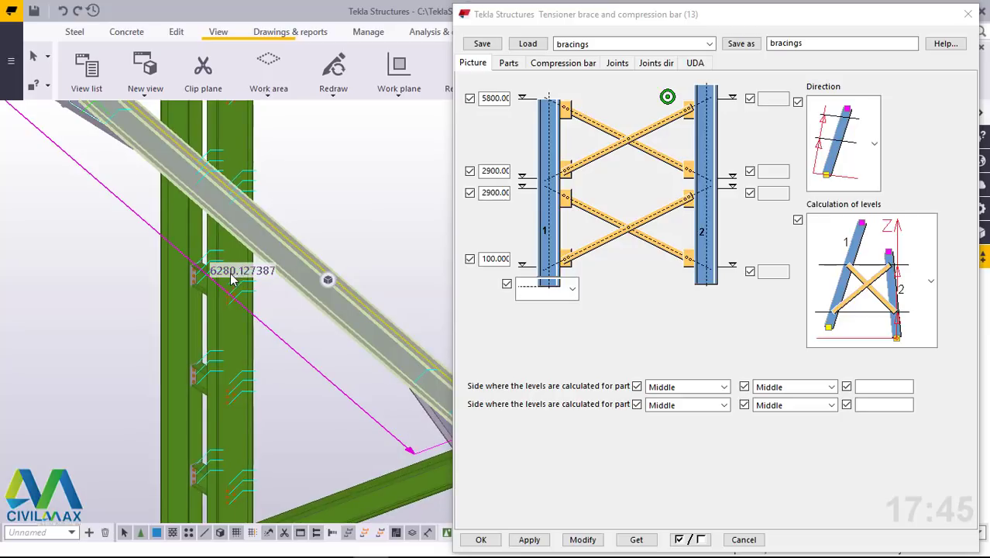
scroll(231, 279, up, 5)
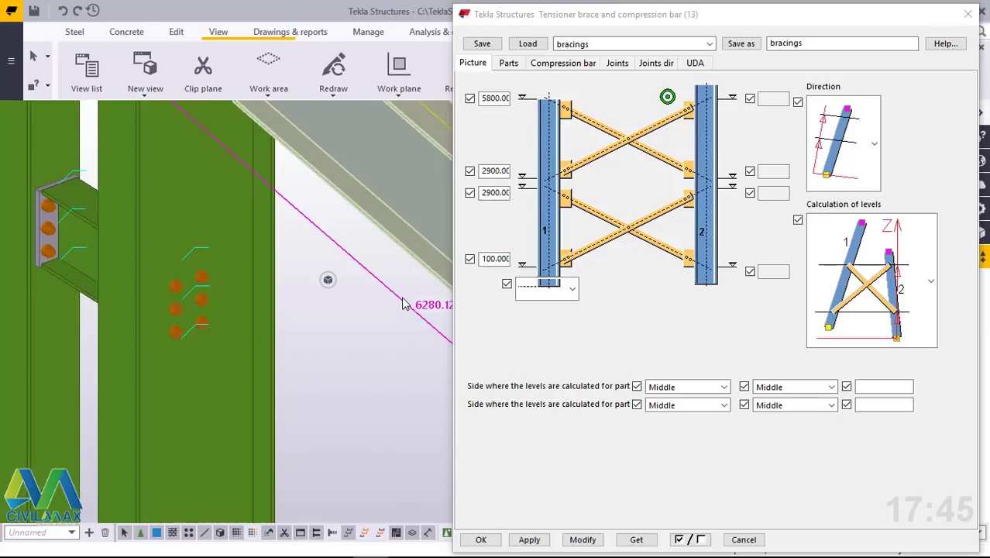
scroll(439, 312, down, 1)
scroll(294, 318, down, 1)
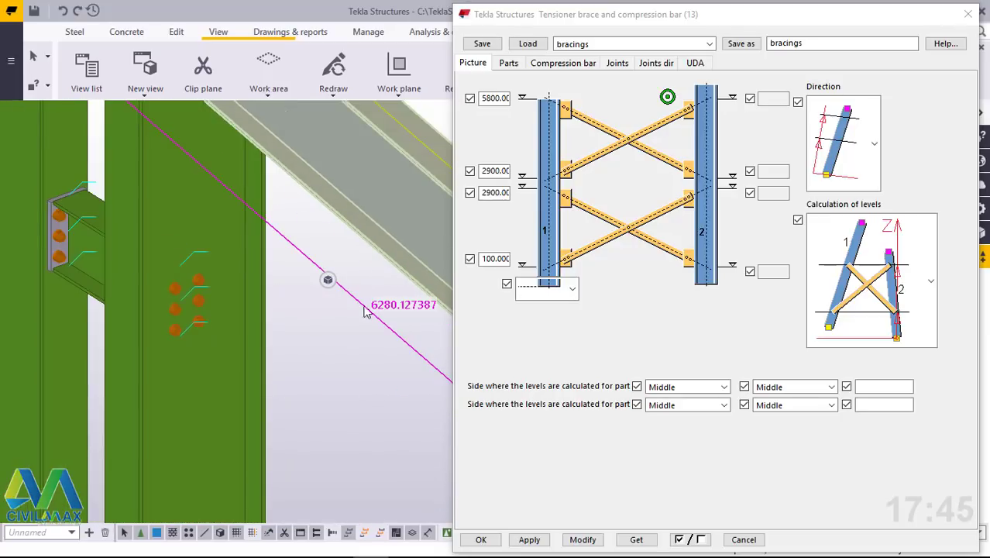
scroll(425, 308, up, 1)
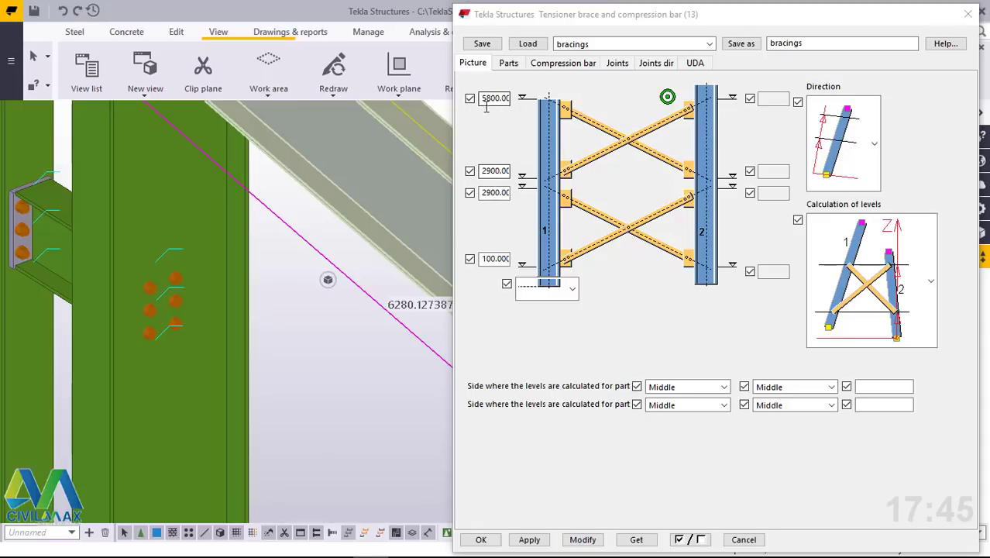
Compare the brace levels in the Tensioner brace and compression bar (13) settings with the selected rafter's length and end connections.
click(492, 170)
click(493, 192)
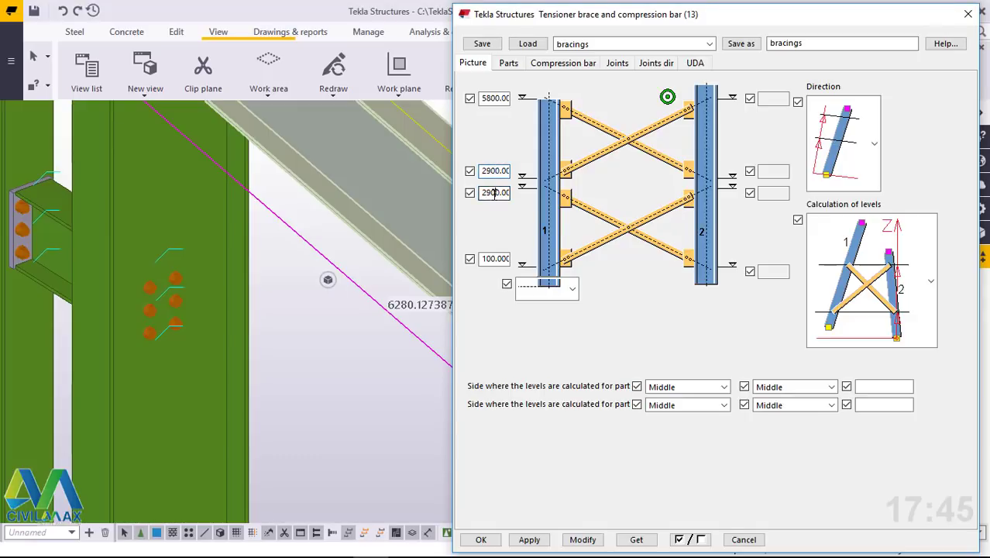
scroll(304, 295, down, 5)
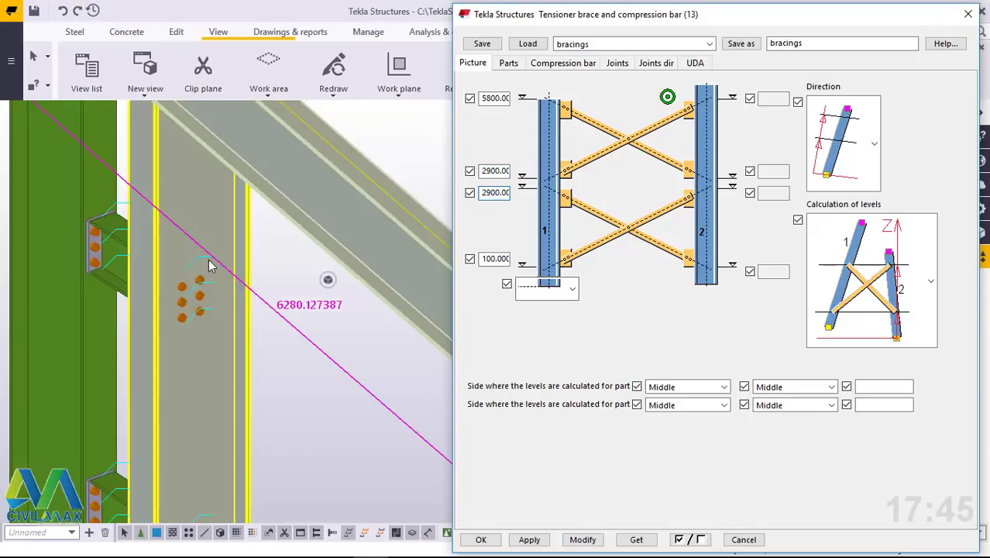
scroll(369, 356, up, 4)
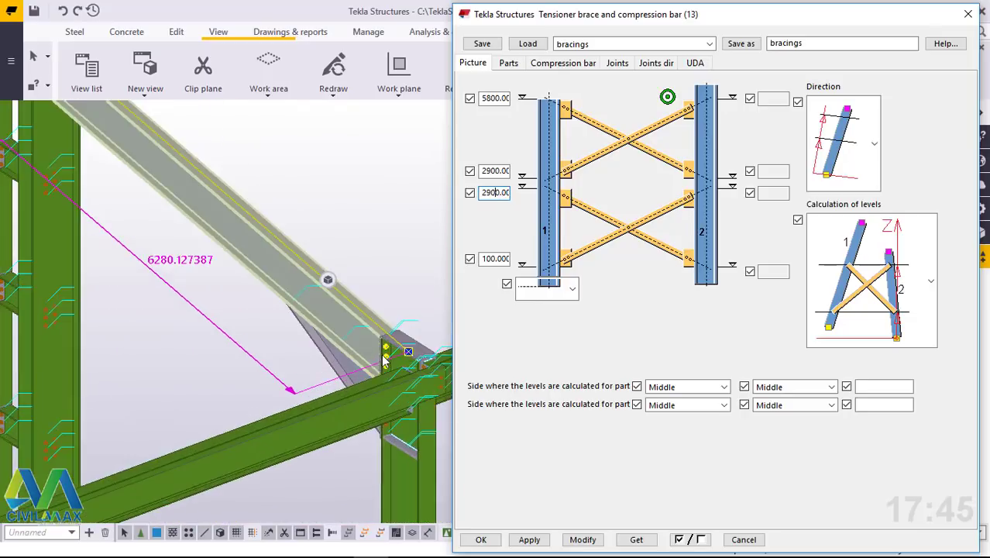
click(255, 273)
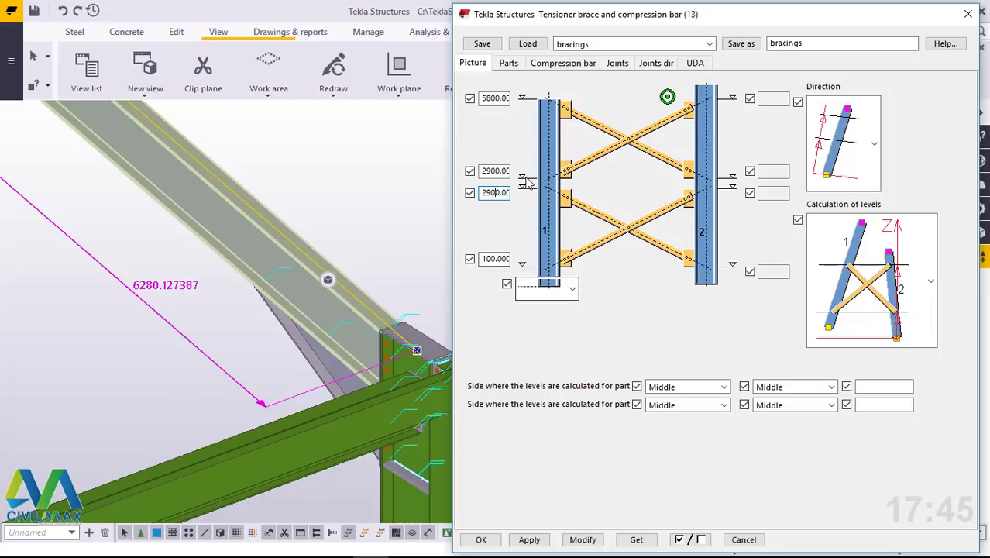
ctrl+middle_drag(261, 376, 364, 363)
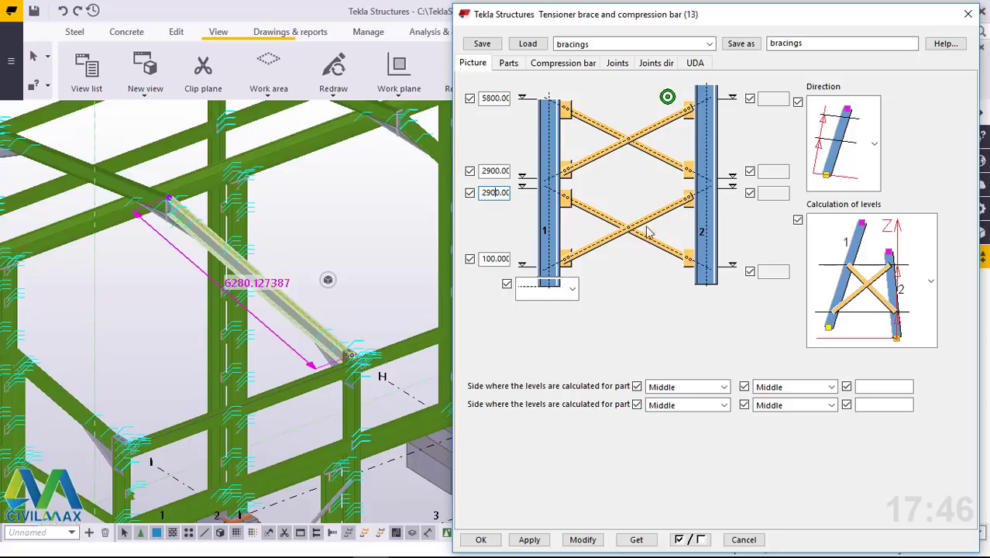
Look up the Windbracing 1 profile RSA65*50*6 among the 65's RSA L profiles in the profile catalog without changing it.
click(508, 64)
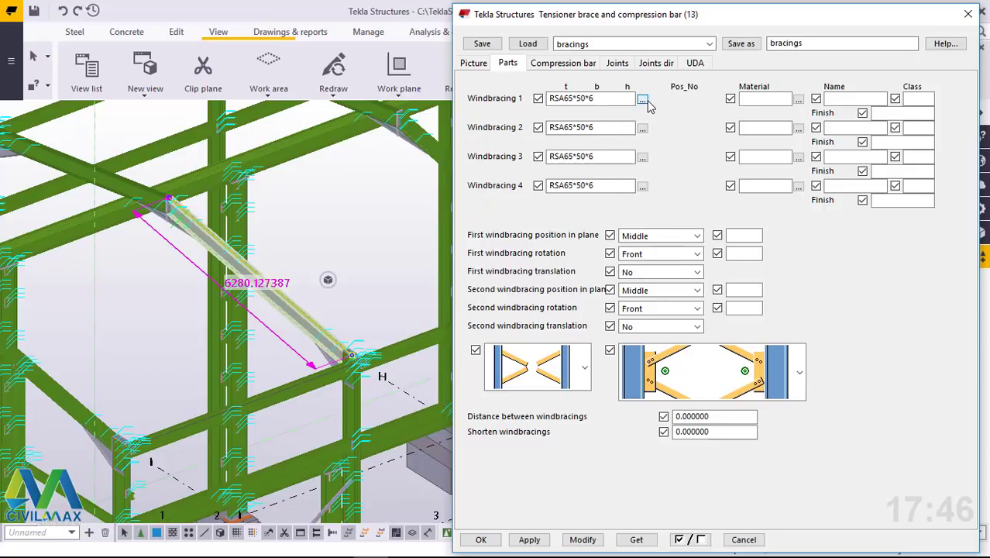
click(644, 100)
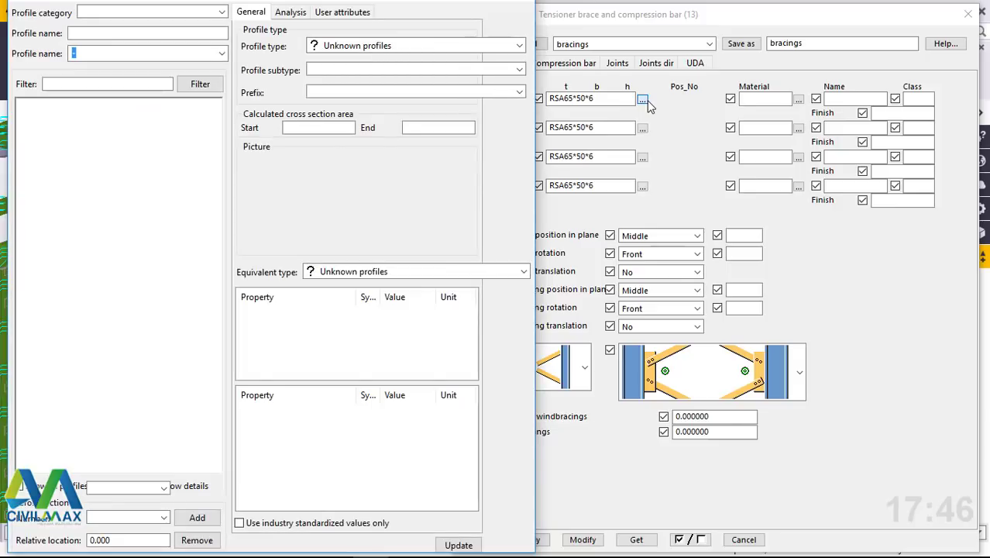
click(640, 101)
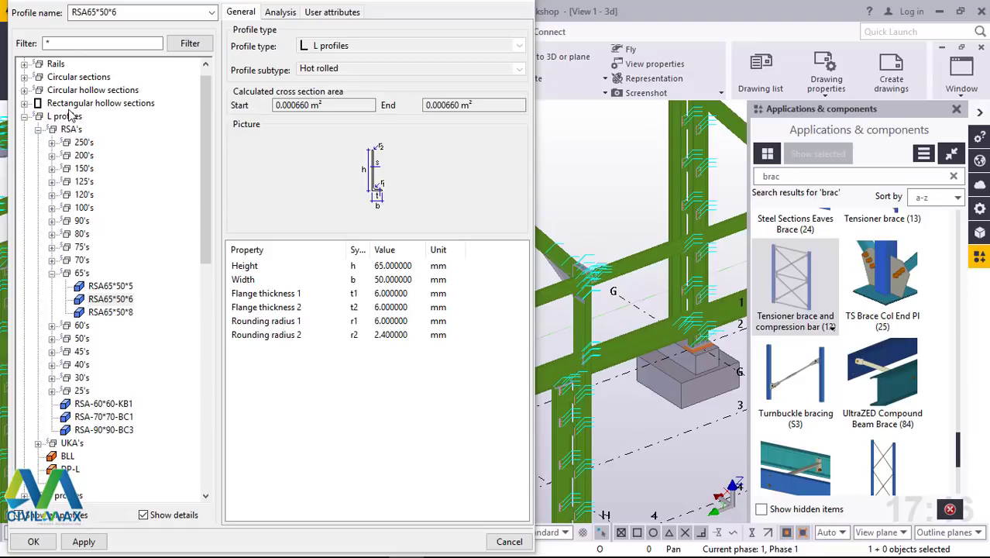
click(52, 272)
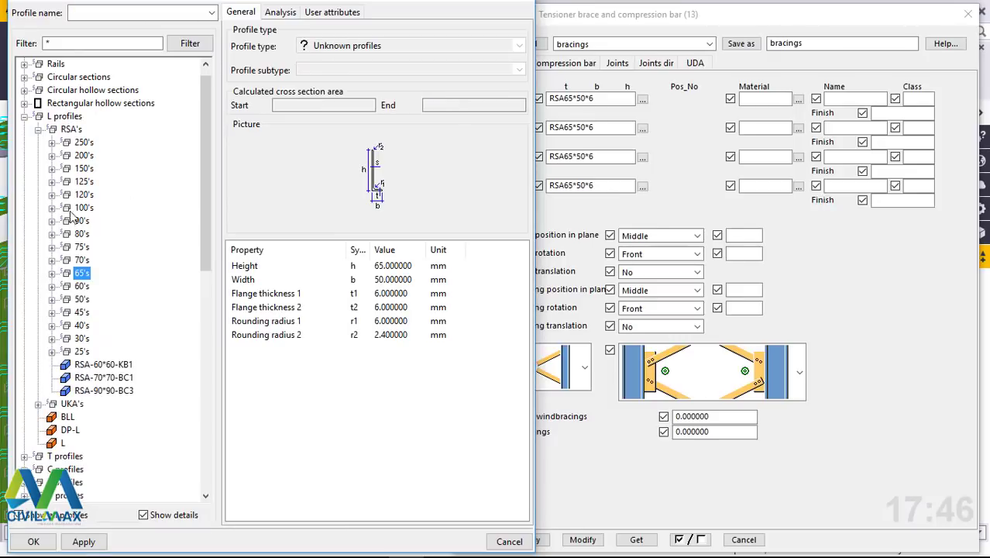
click(51, 273)
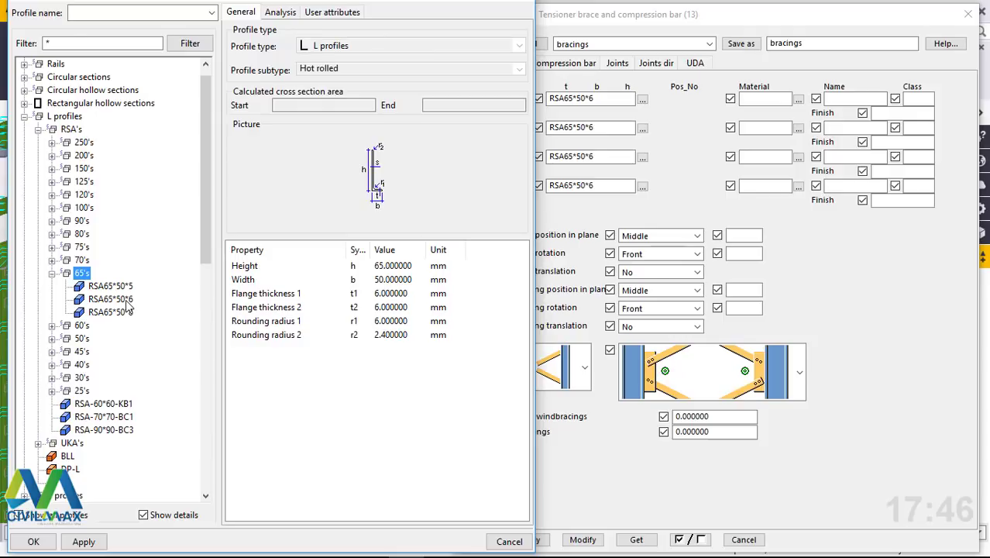
click(126, 302)
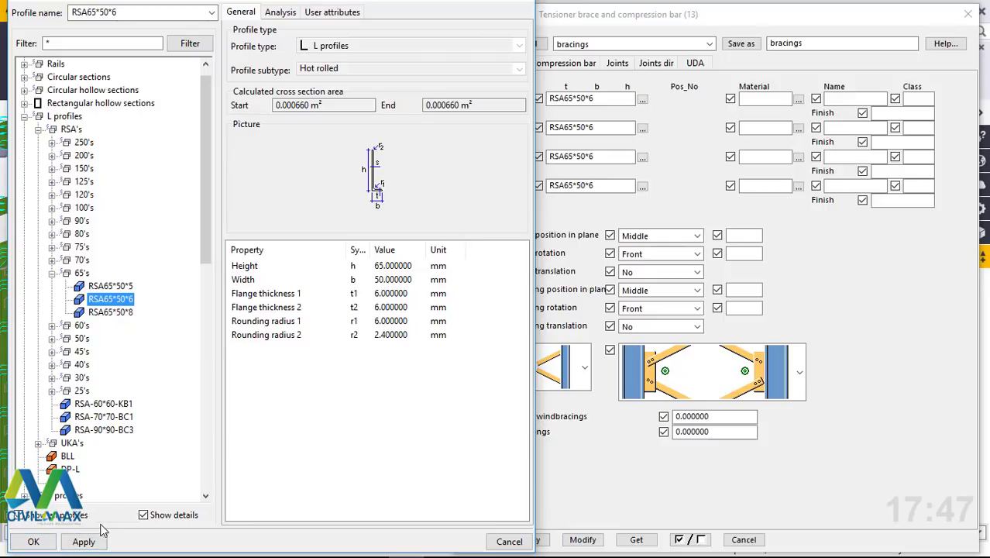
click(510, 543)
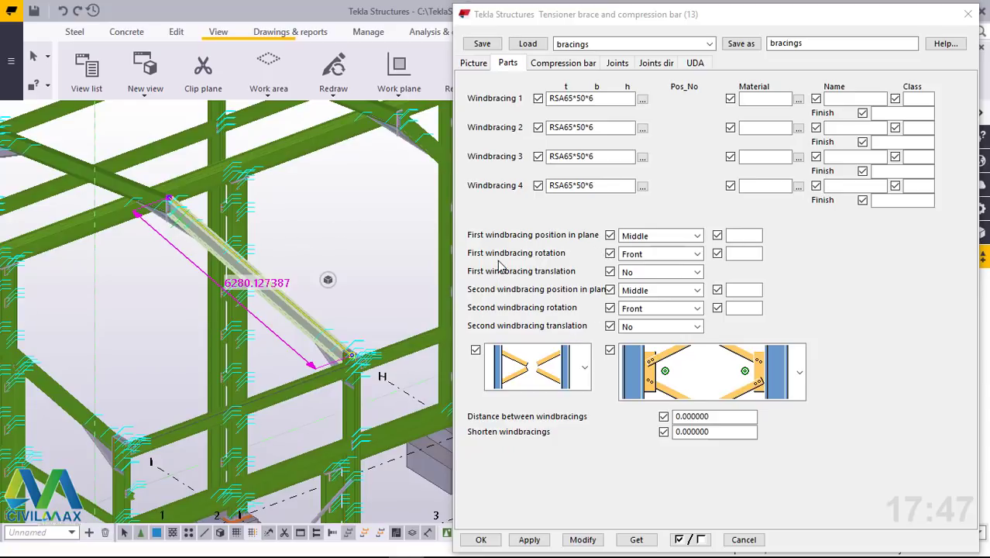
Review the compression bar and joint settings, and accept the loaded "bracings" settings for the component.
click(577, 65)
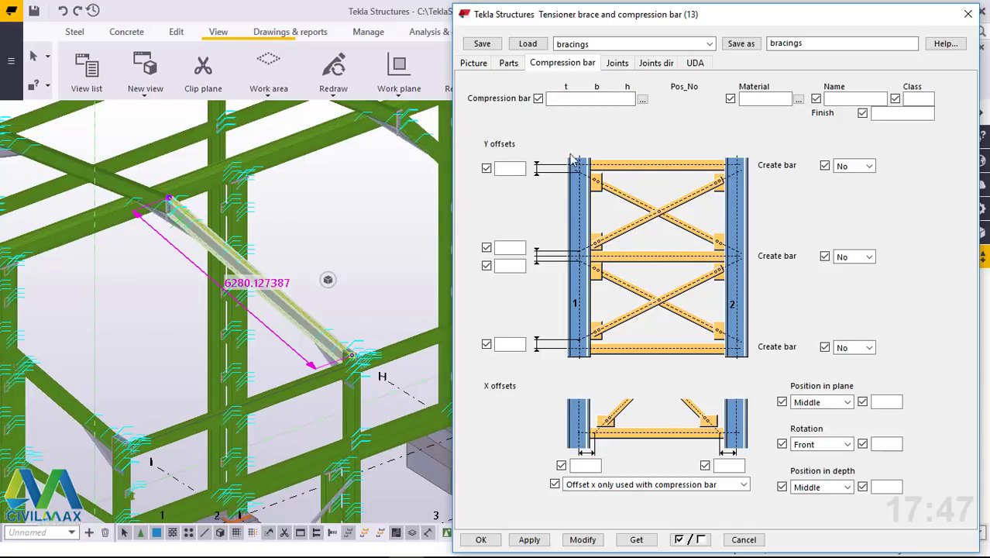
click(619, 65)
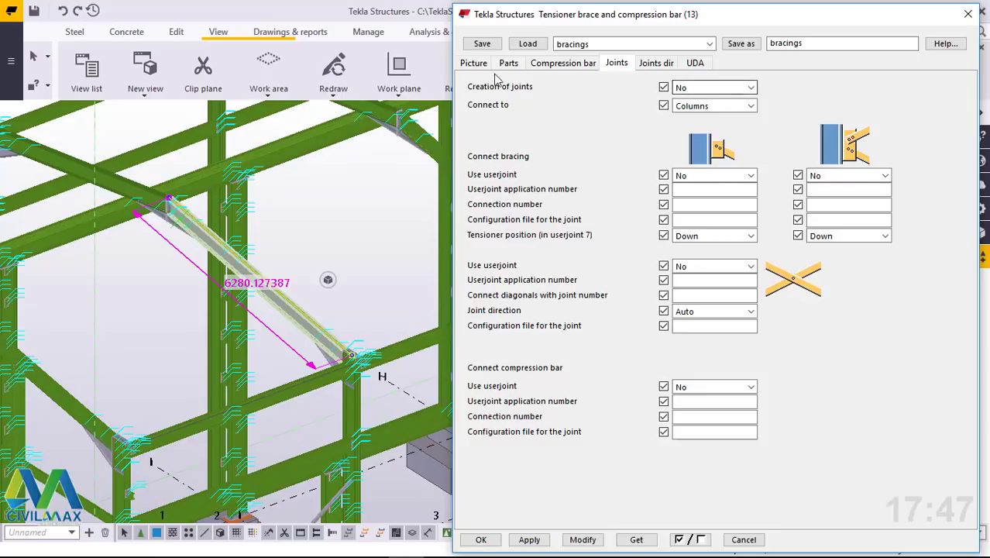
click(473, 65)
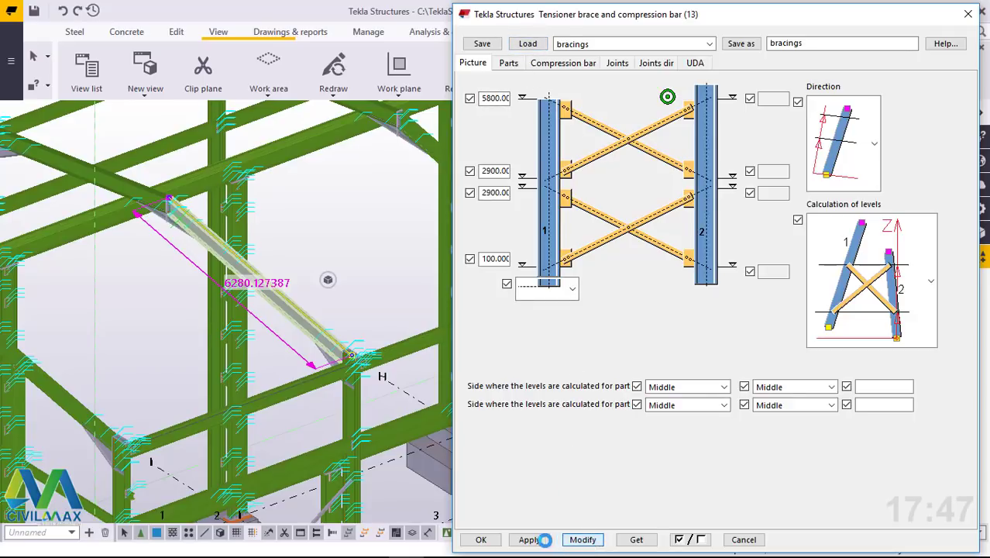
click(481, 539)
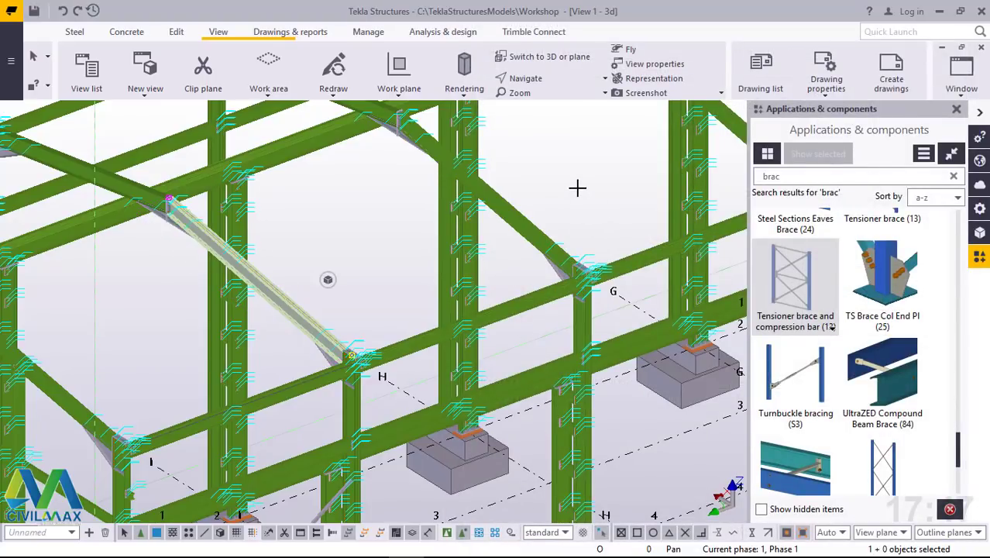
Place Tensioner brace and compression bar (13) between the two neighbouring roof rafters at gridlines H and I.
right_click(370, 209)
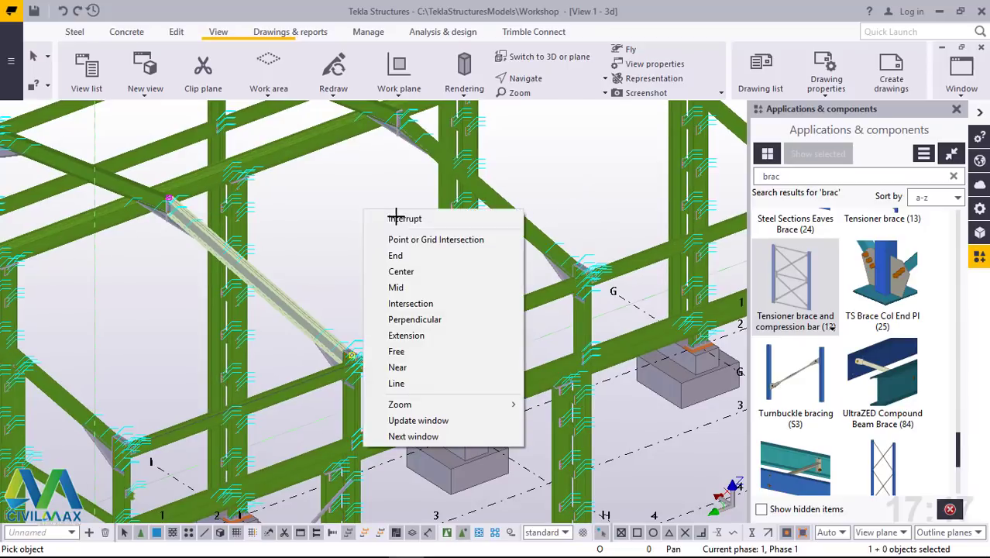
click(372, 215)
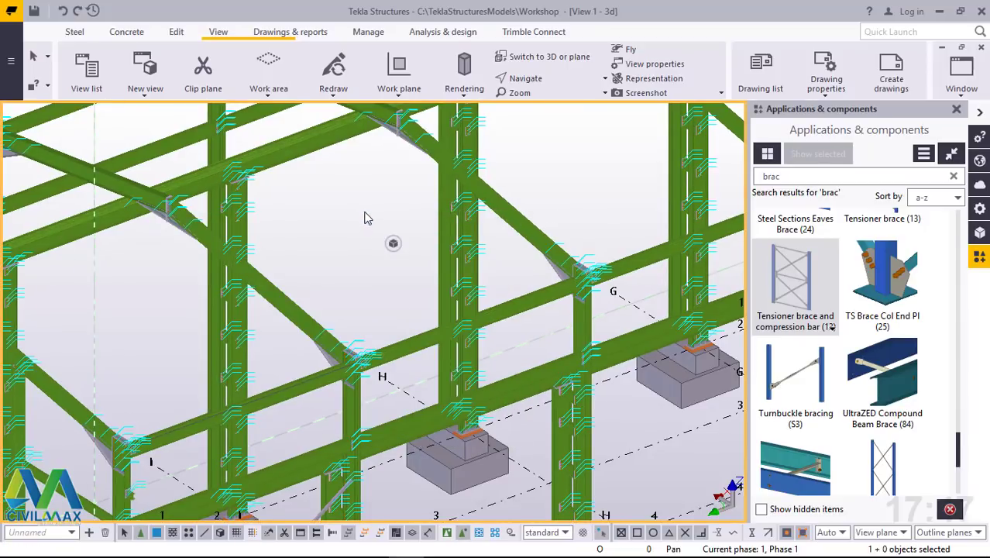
mouse_move(331, 294)
ctrl+middle_down()
mouse_move(357, 284)
mouse_move(294, 310)
mouse_move(316, 309)
ctrl+middle_up()
click(798, 282)
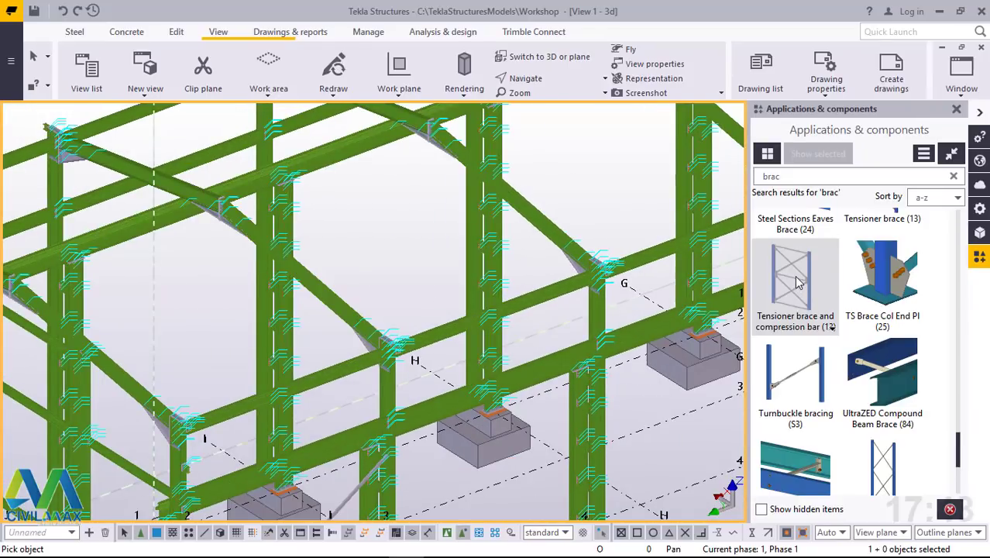
click(328, 293)
click(121, 359)
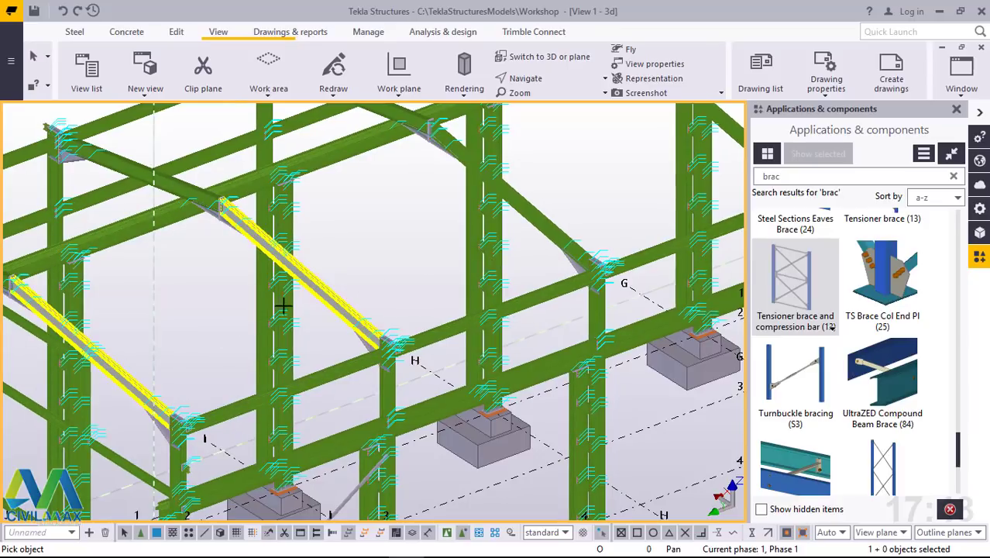
right_click(355, 232)
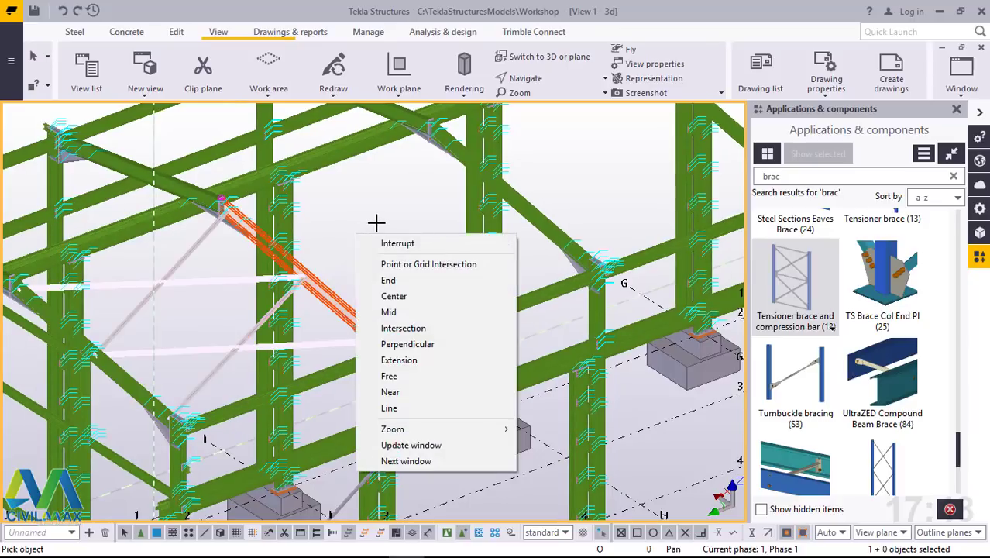
click(386, 242)
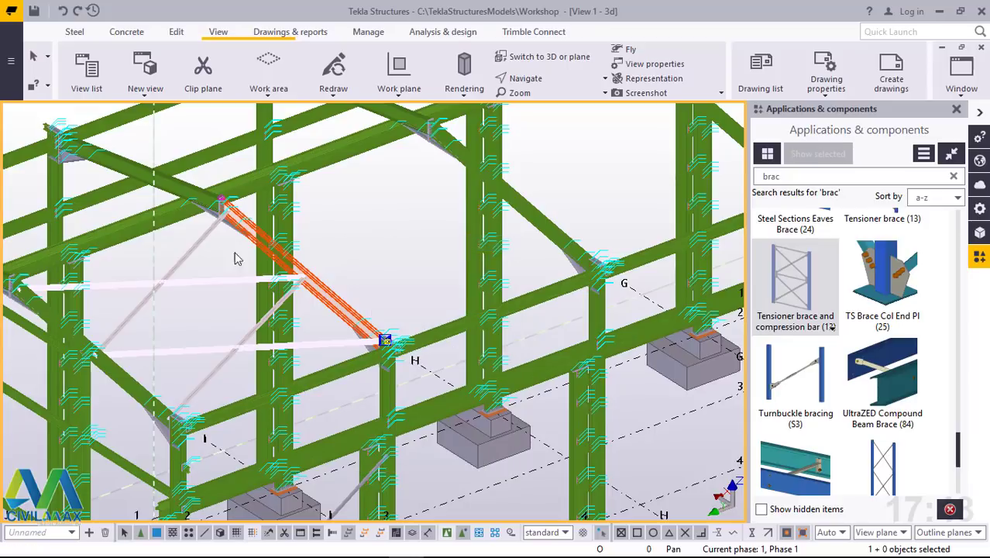
Inspect how the new roof braces meet the rafters at their ends and across the whole bay.
scroll(217, 249, up, 4)
scroll(236, 181, up, 6)
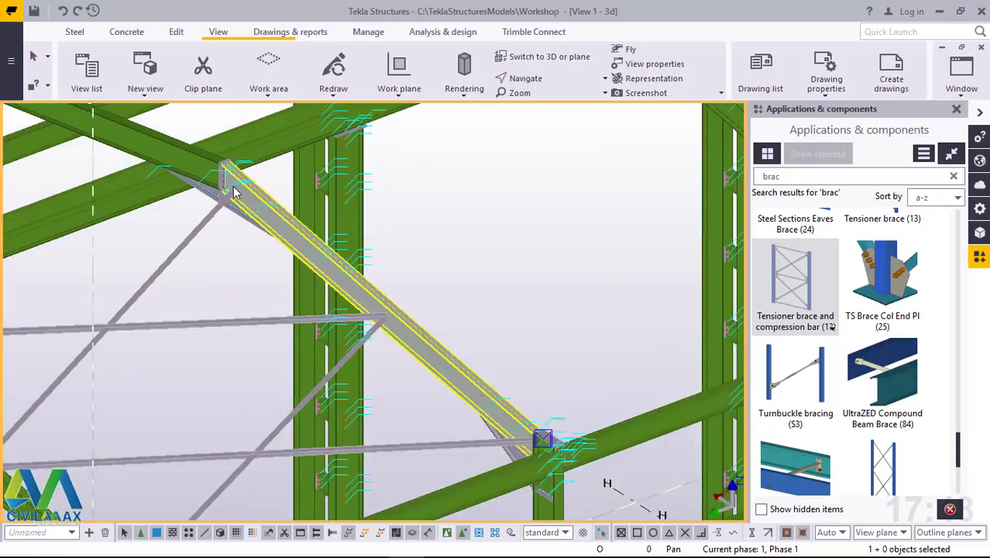
scroll(236, 180, down, 5)
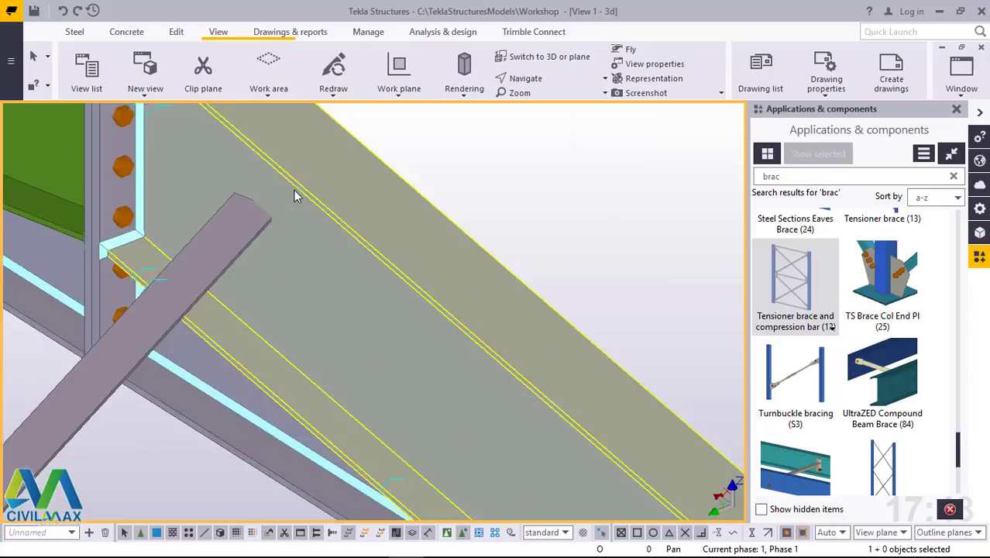
scroll(642, 457, up, 5)
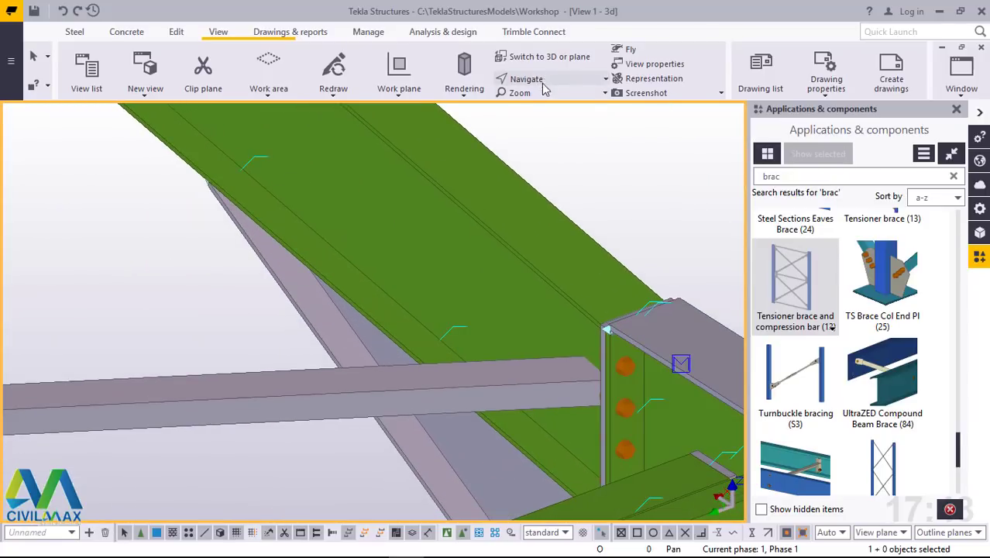
ctrl+middle_drag(586, 382, 403, 351)
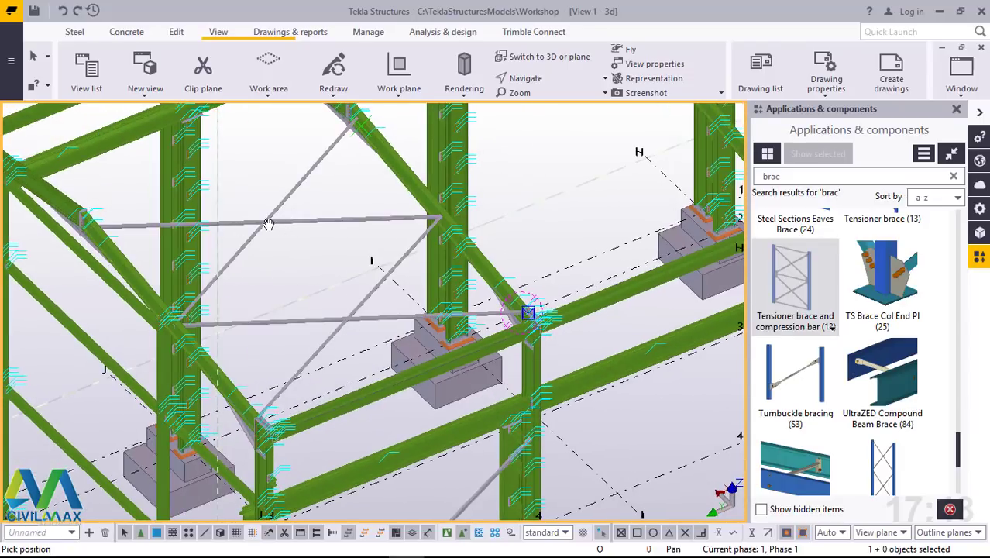
scroll(267, 223, up, 1)
right_click(311, 259)
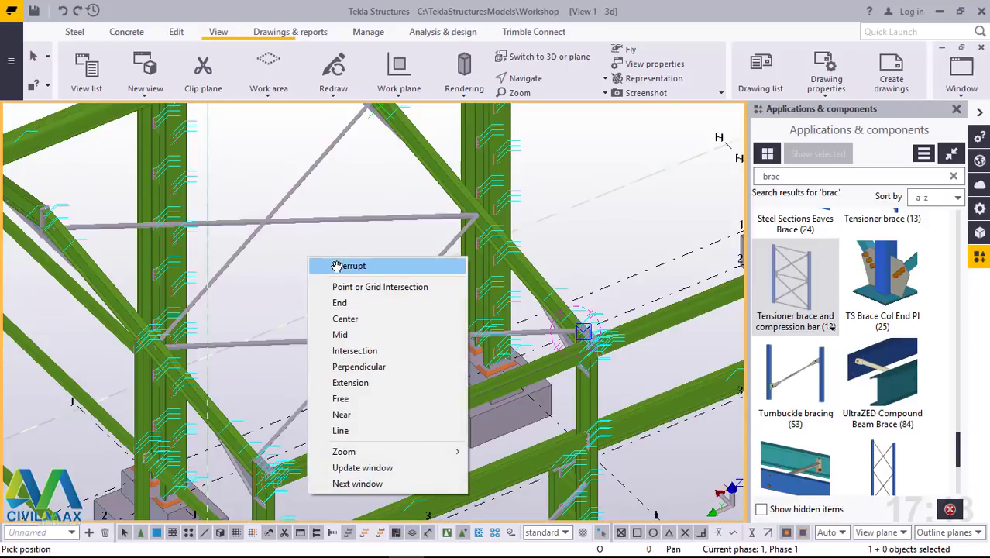
click(337, 266)
Search the component catalog for "cen" to find a gusset for the brace crossings.
click(787, 176)
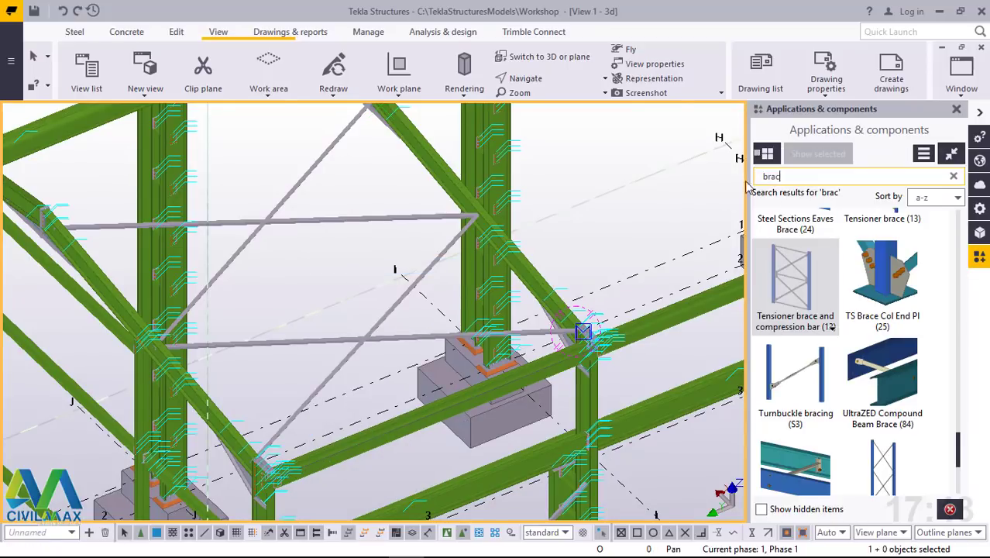
key(ctrl+a)
text(c)
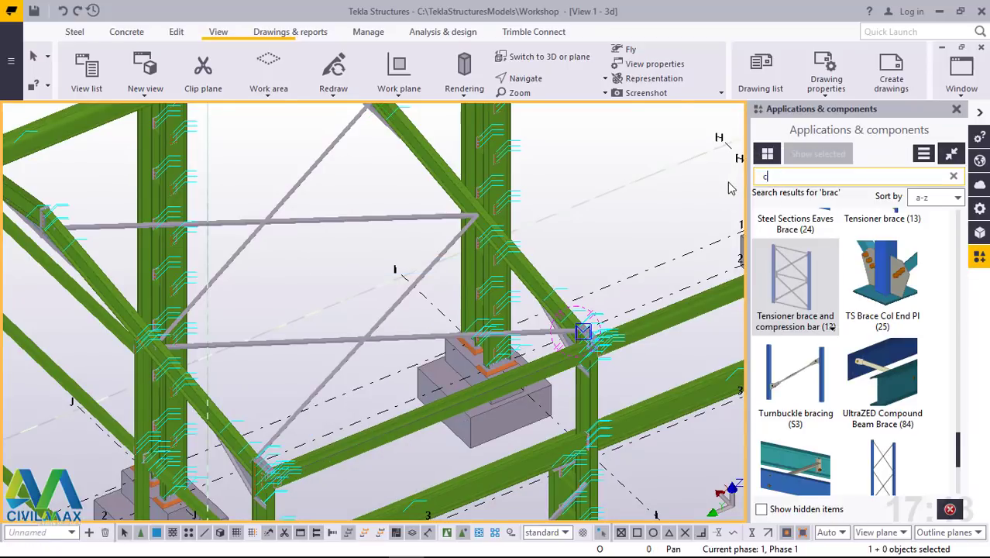
text(en)
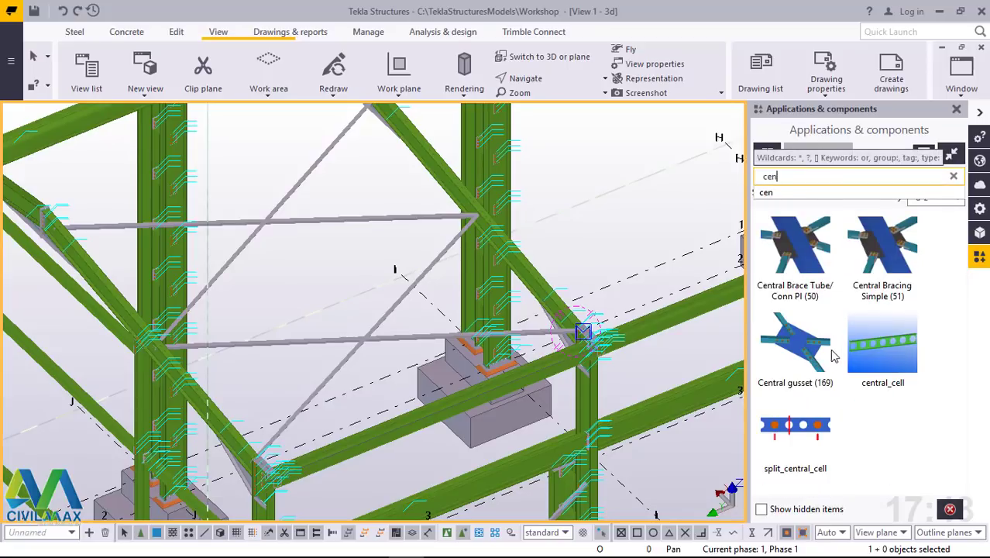
Join the four brace members at the lower roof brace crossing with a Central gusset (169), using the upper diagonal segment as main part.
click(806, 350)
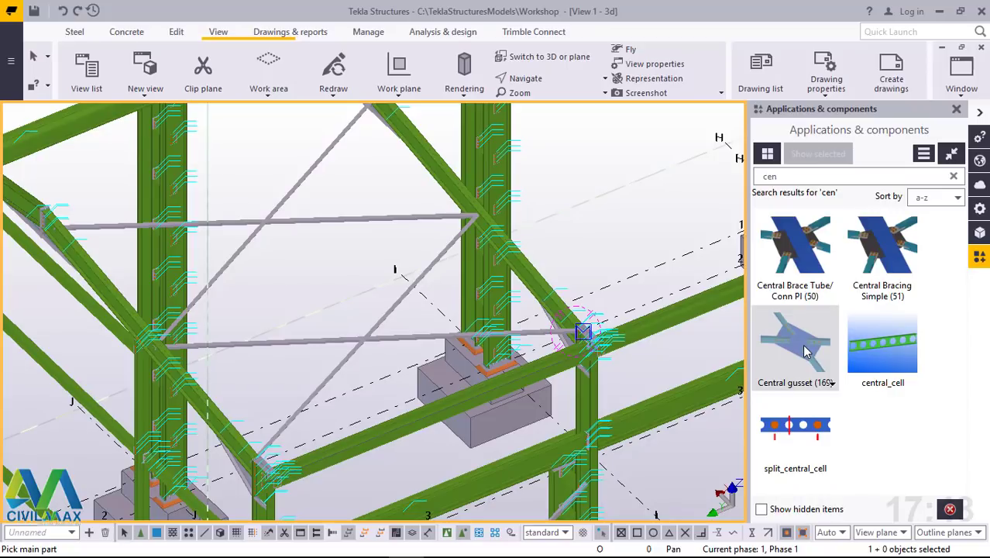
scroll(367, 340, up, 8)
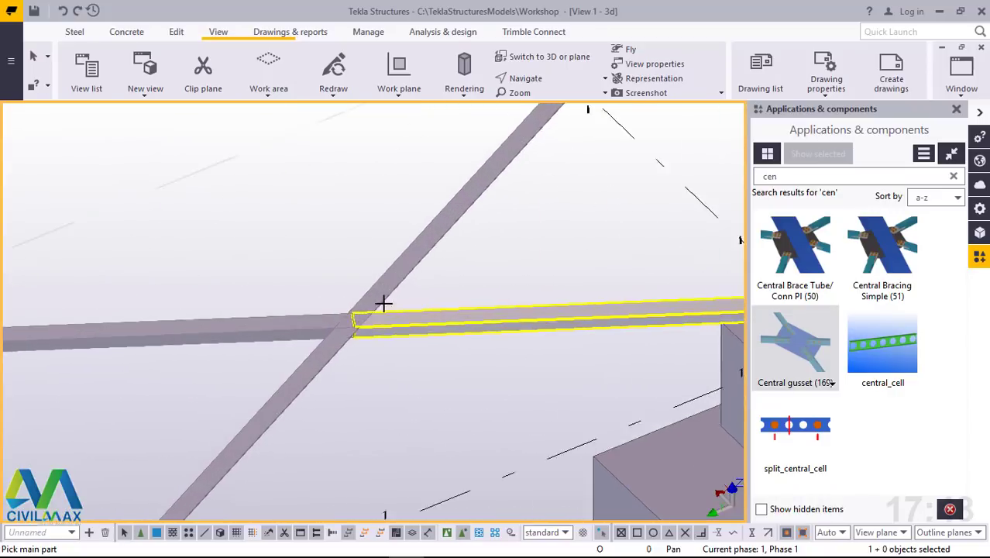
click(397, 281)
click(410, 311)
click(336, 339)
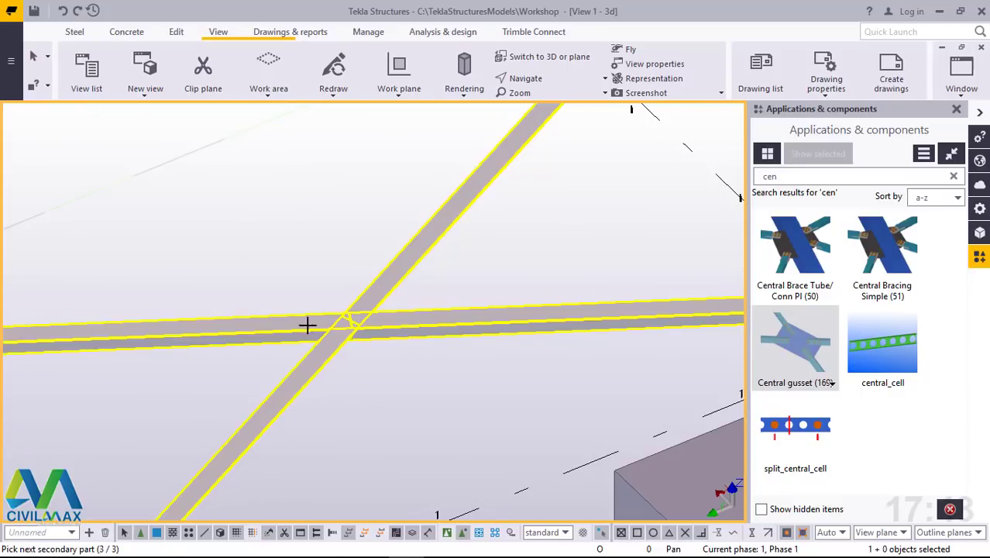
click(307, 327)
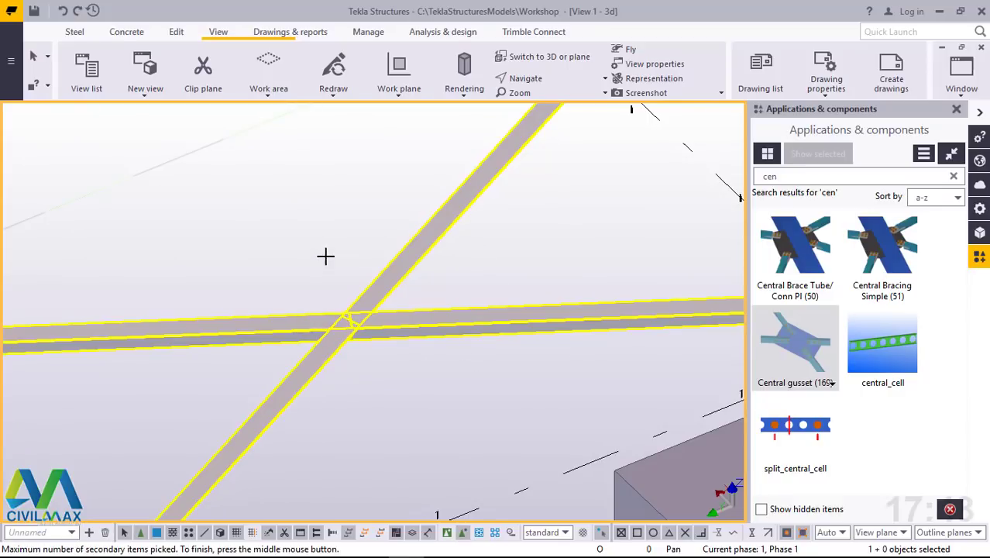
middle_click(331, 231)
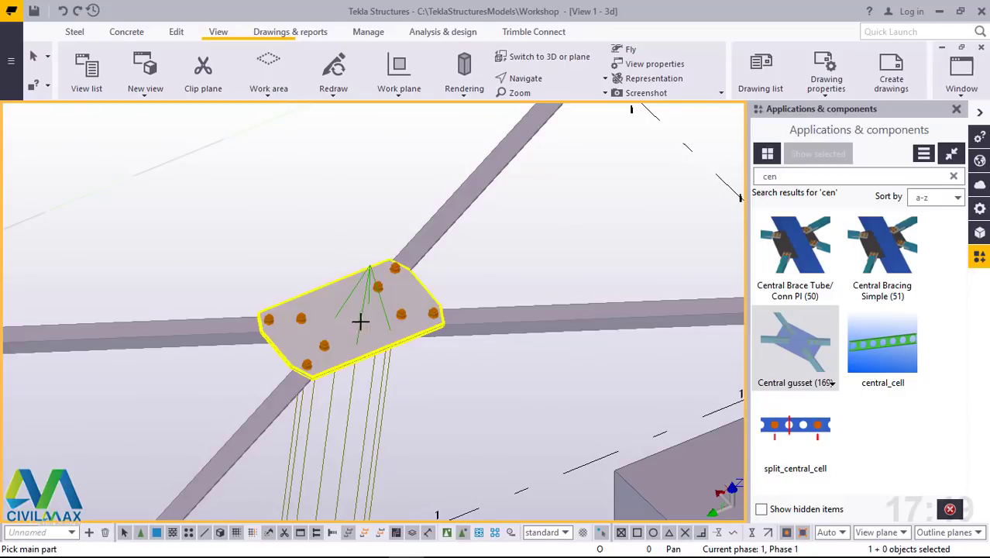
click(342, 194)
right_click(322, 178)
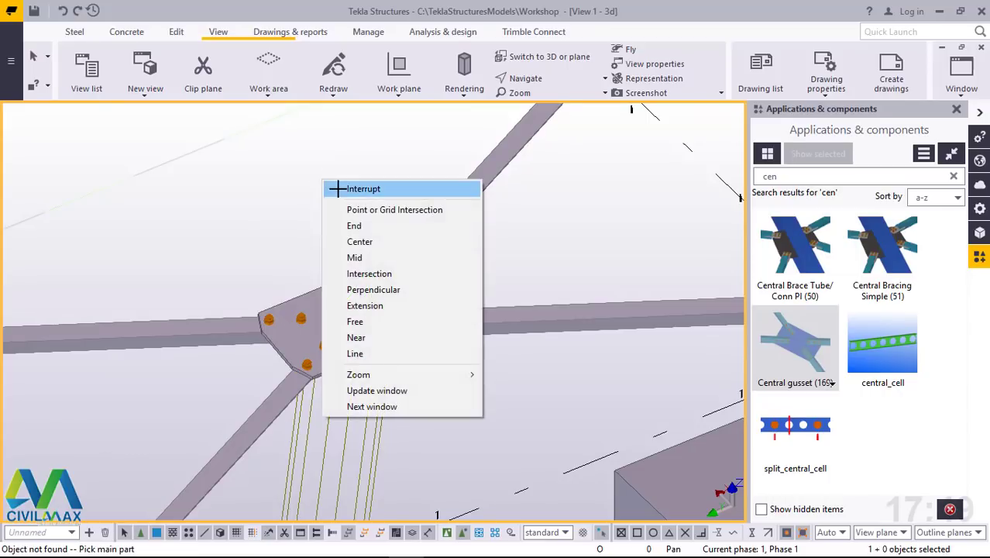
click(341, 189)
Add another Central gusset (169) joining the four brace members at the upper roof brace crossing.
scroll(443, 454, down, 5)
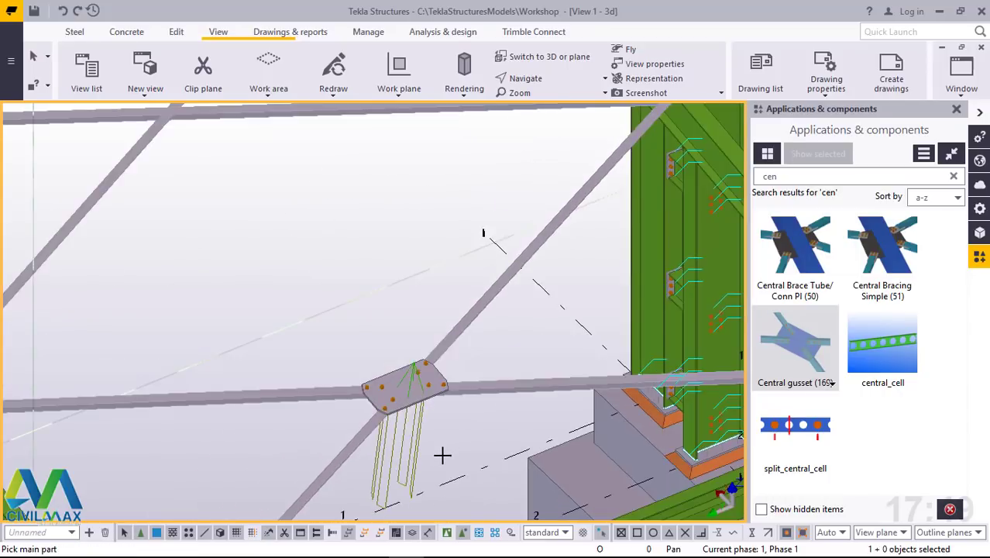
scroll(334, 263, up, 8)
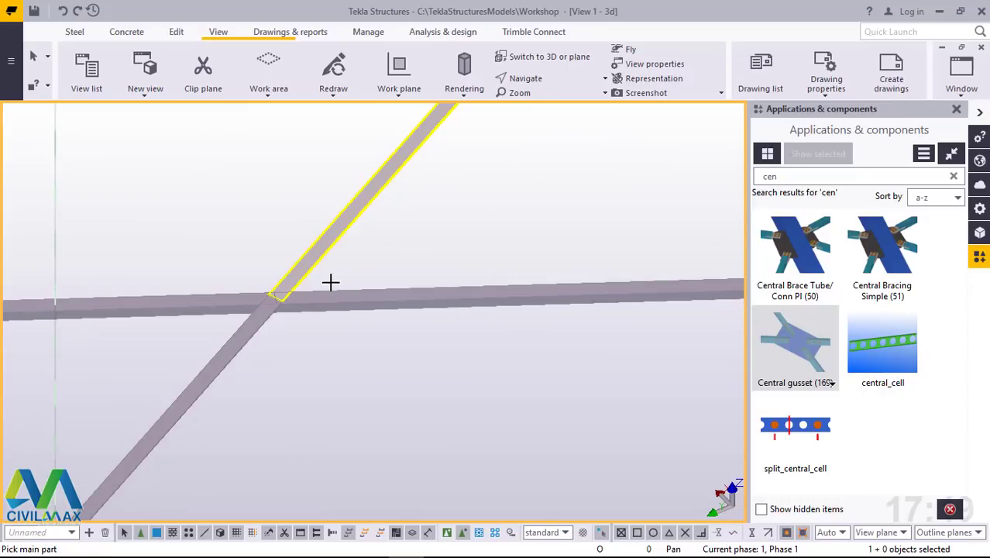
click(331, 282)
click(274, 307)
click(252, 321)
click(234, 303)
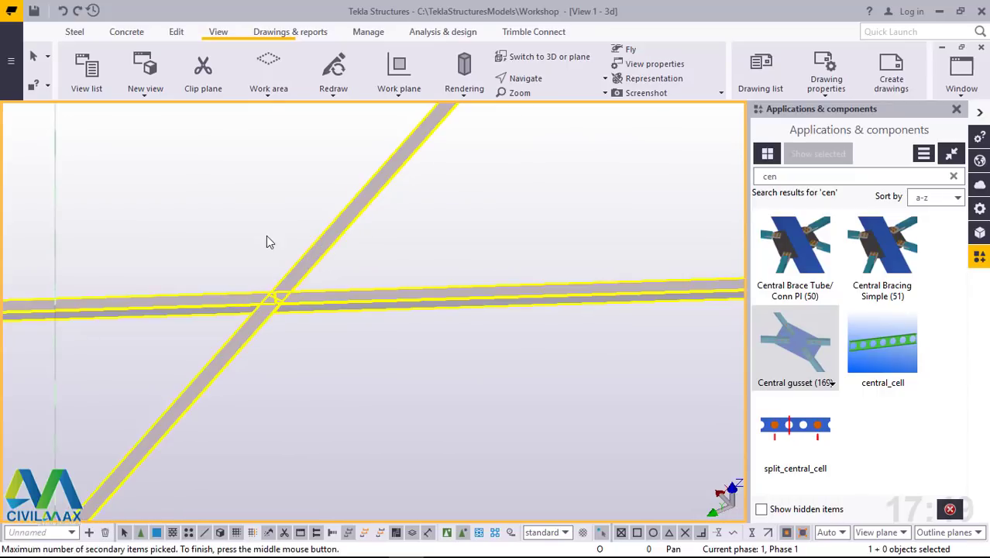
middle_click(266, 239)
right_click(381, 347)
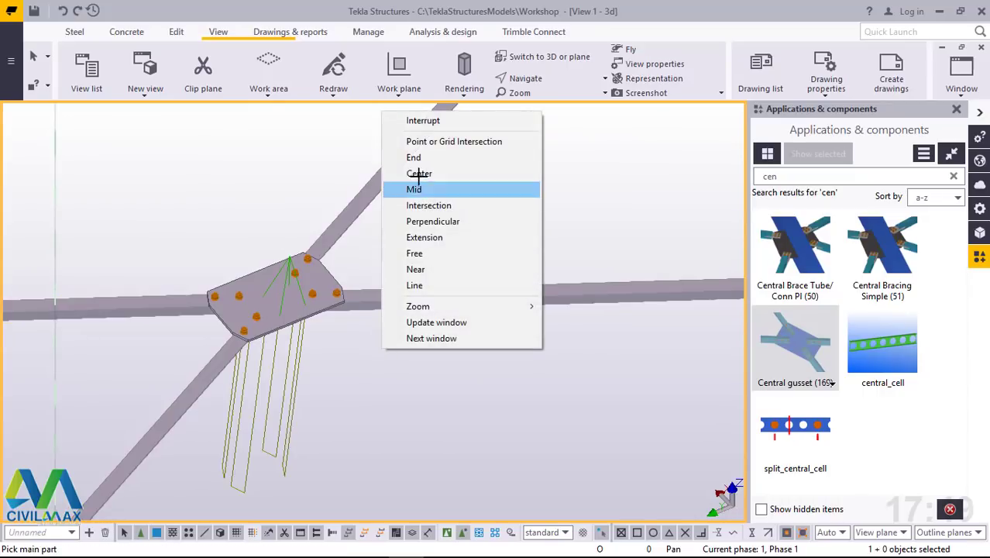
click(422, 122)
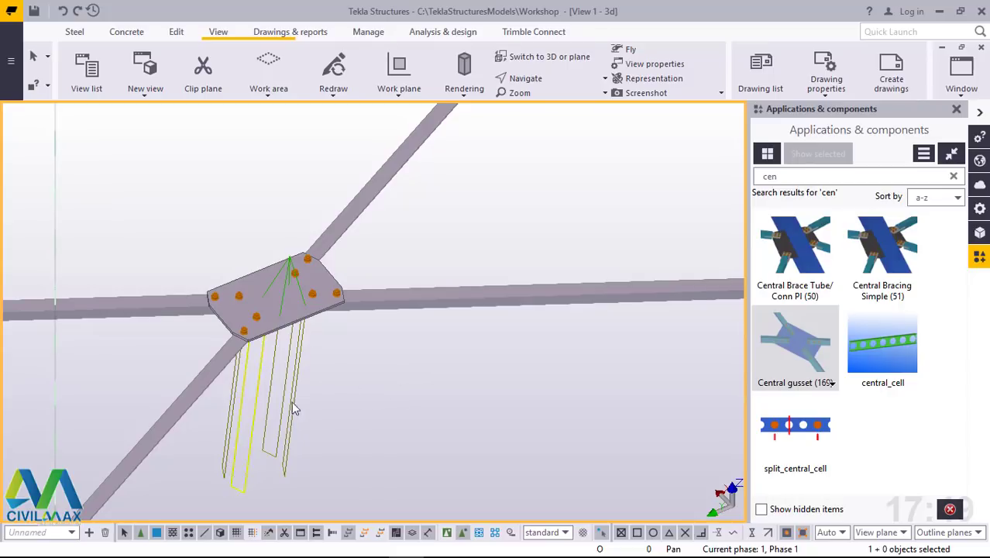
Redraw the 3D view to clear the temporary lines below the new central gusset.
scroll(263, 403, up, 2)
scroll(277, 404, up, 3)
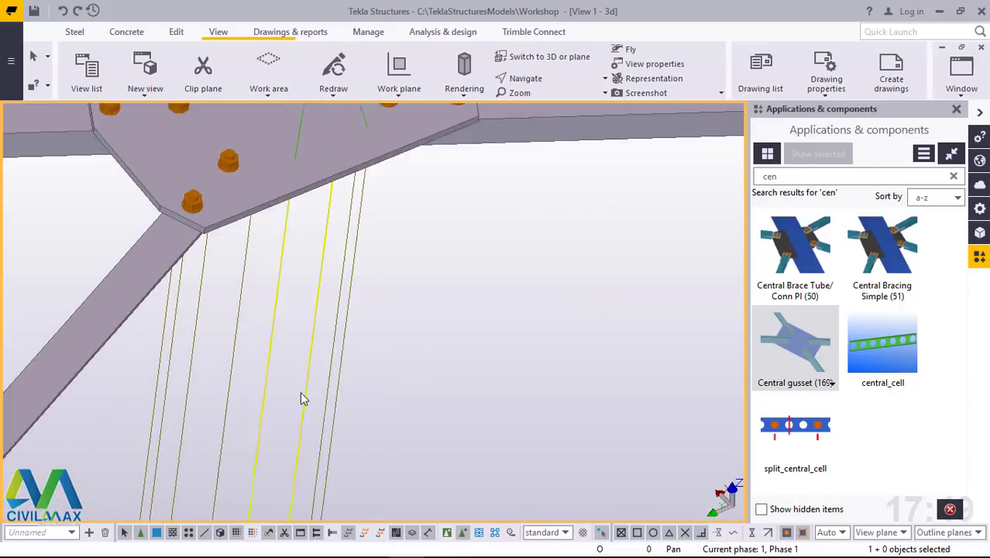
scroll(200, 393, down, 4)
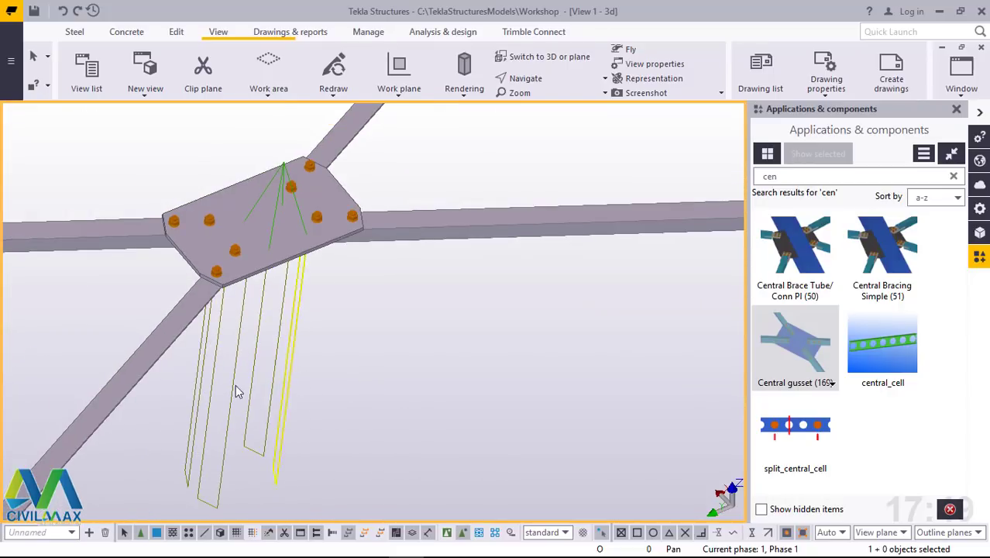
right_click(380, 336)
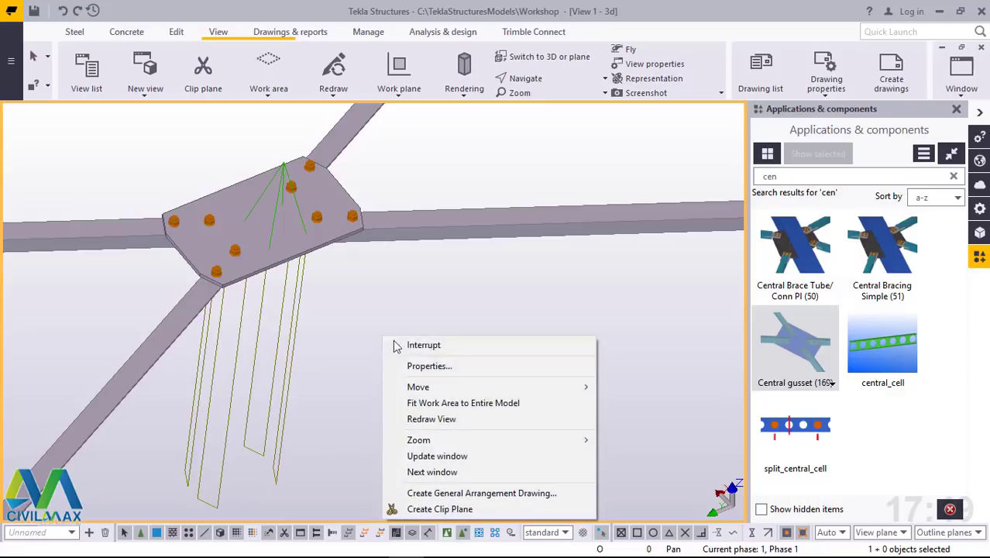
click(449, 420)
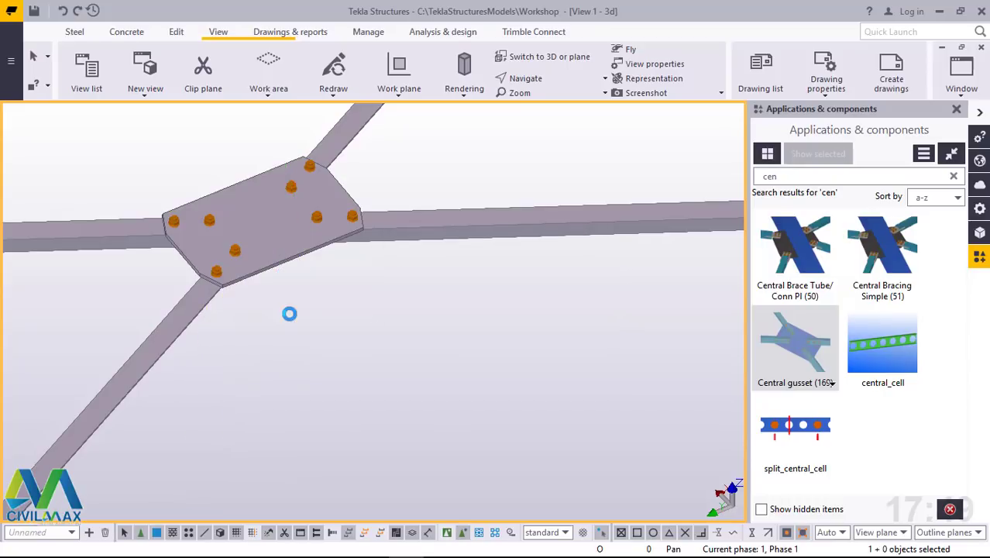
Search the component catalog for "11" to find a gusset for the upper brace end at the rafter.
scroll(297, 354, down, 3)
scroll(310, 325, down, 2)
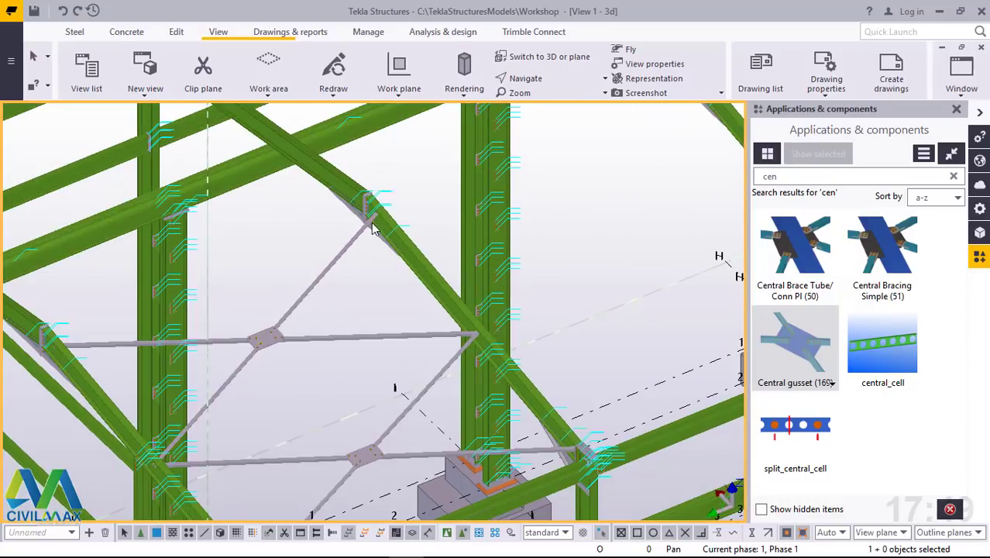
scroll(372, 217, up, 6)
scroll(381, 235, up, 3)
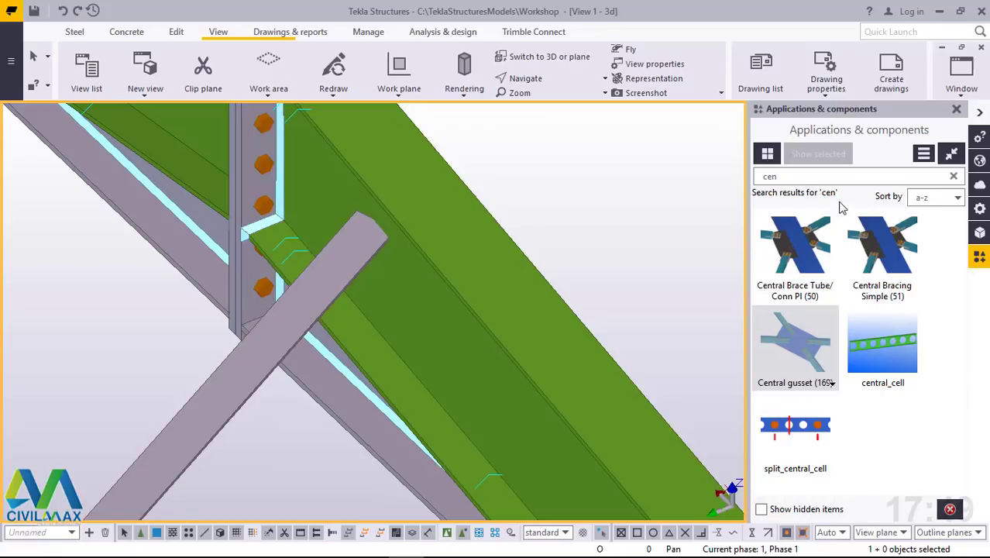
drag(786, 177, 750, 181)
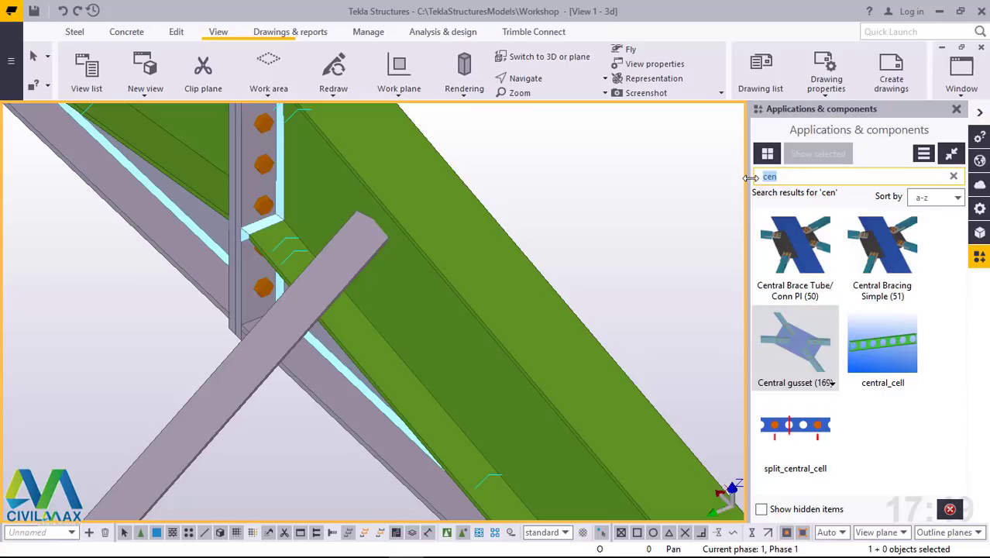
text(11)
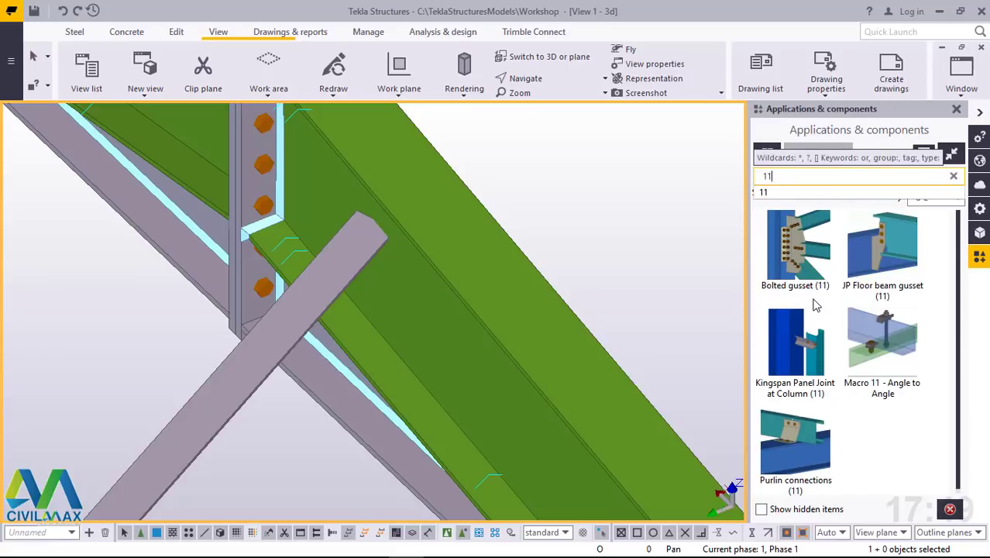
Connect the upper single brace end to the rafter with Bolted gusset (11), with the rafter as main part.
click(810, 247)
scroll(360, 217, up, 3)
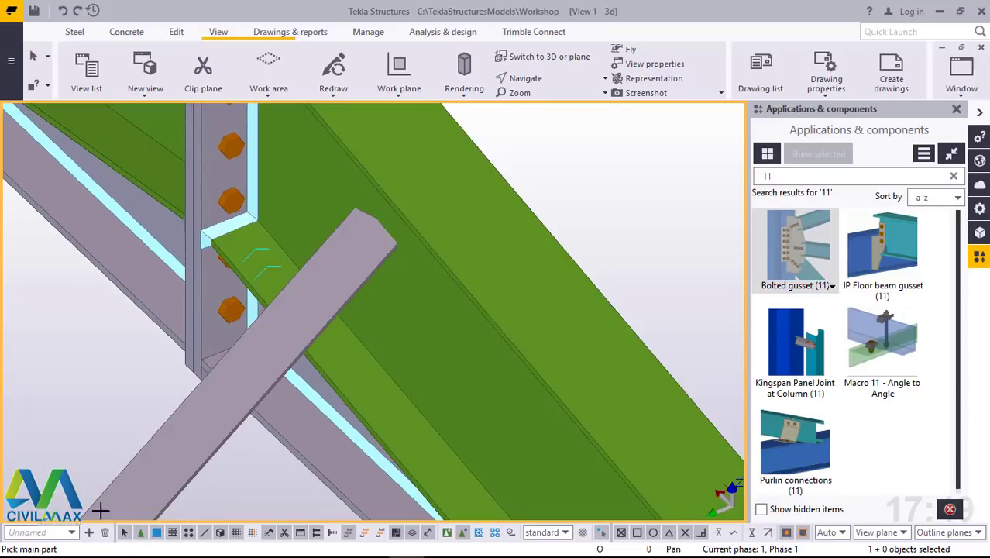
click(418, 154)
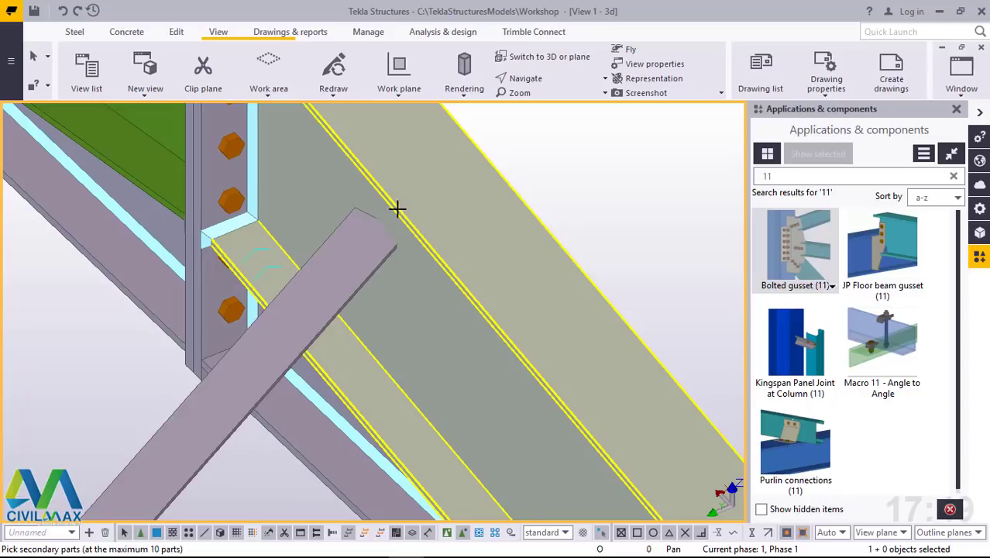
click(353, 253)
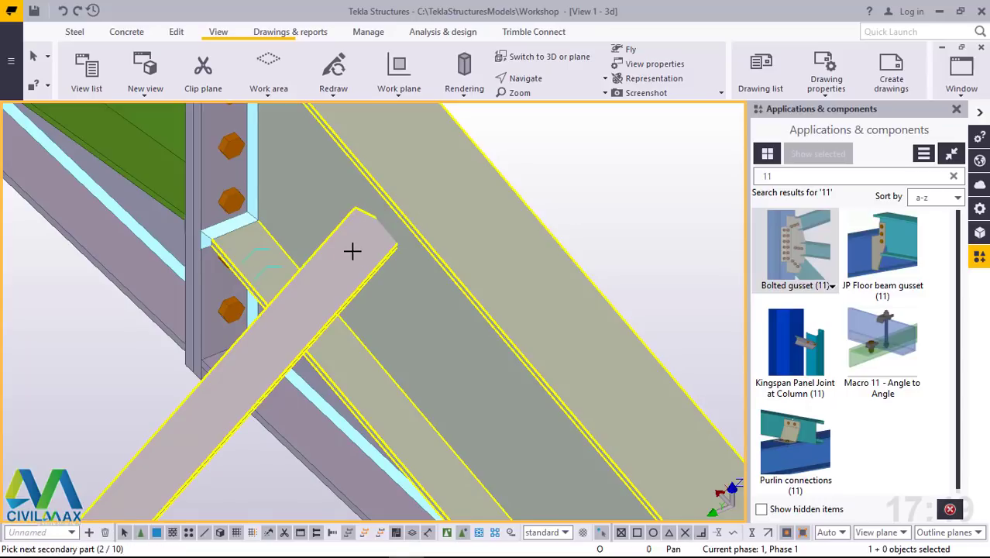
middle_click(353, 250)
right_click(606, 161)
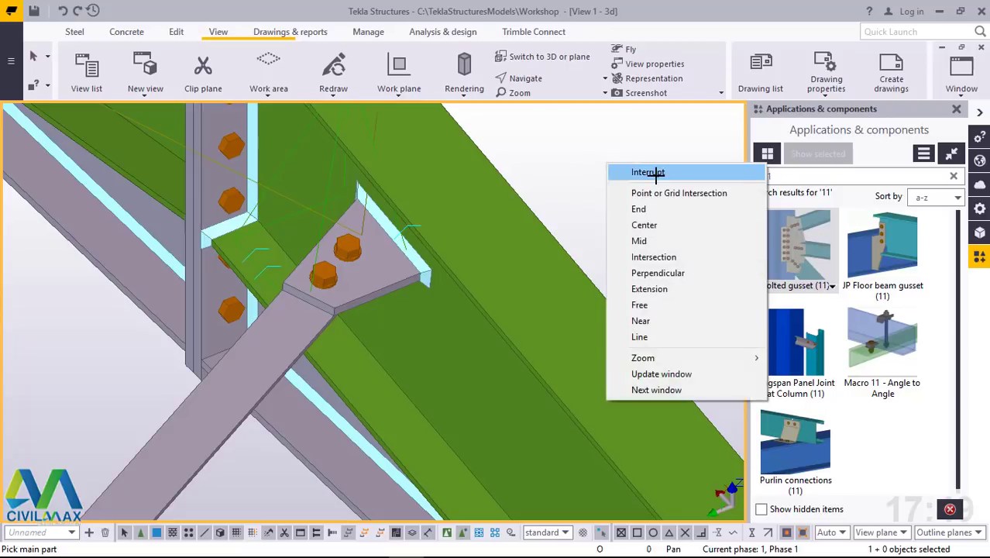
click(655, 167)
Connect the two brace ends meeting at mid-rafter with one Bolted gusset (11), with the rafter as main part and both braces as secondaries.
scroll(337, 221, down, 4)
scroll(340, 213, down, 3)
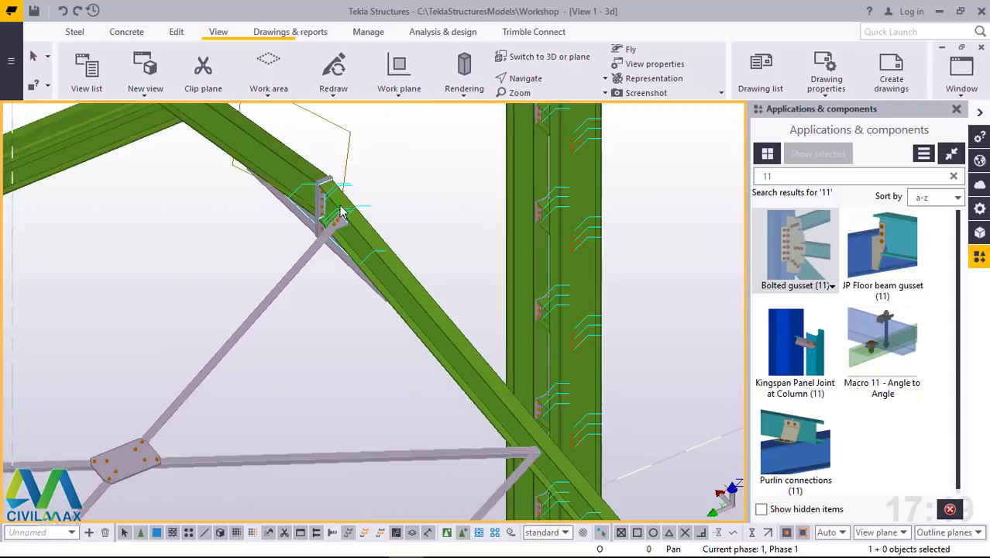
scroll(465, 364, up, 6)
scroll(453, 326, up, 4)
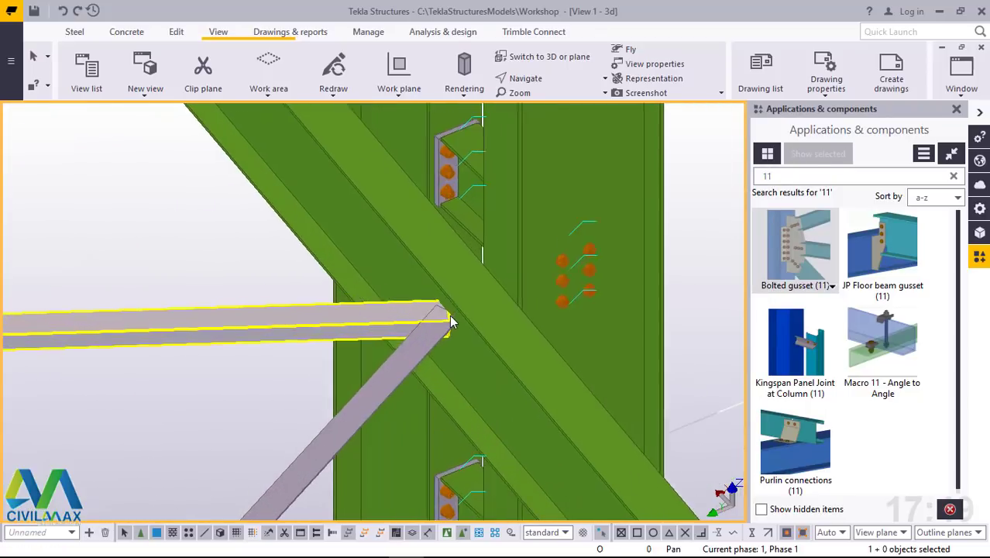
click(808, 228)
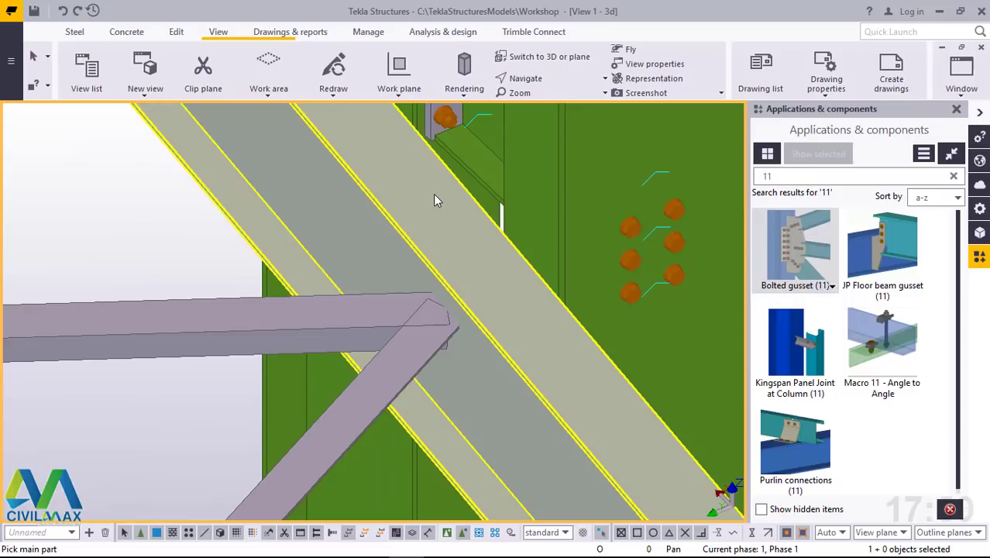
click(434, 196)
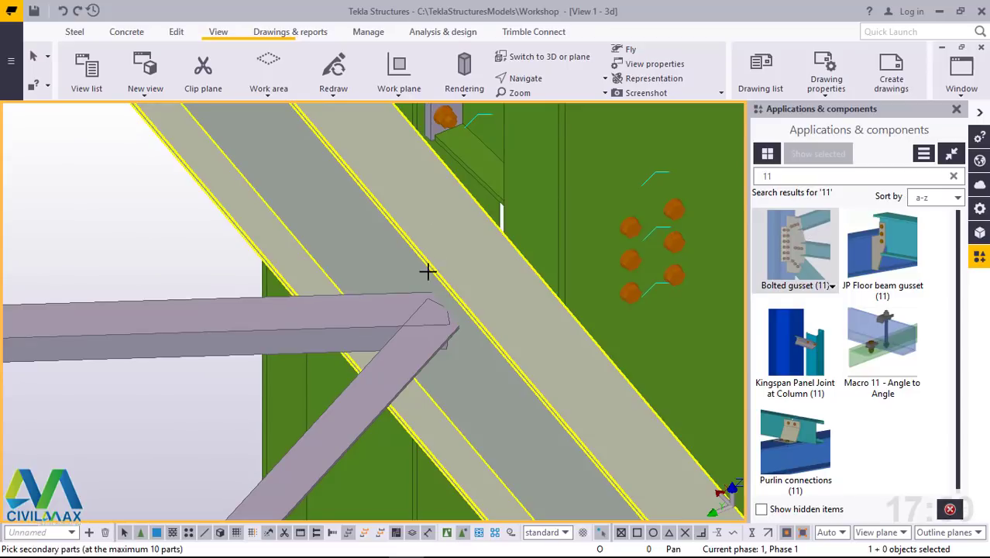
click(382, 304)
click(409, 338)
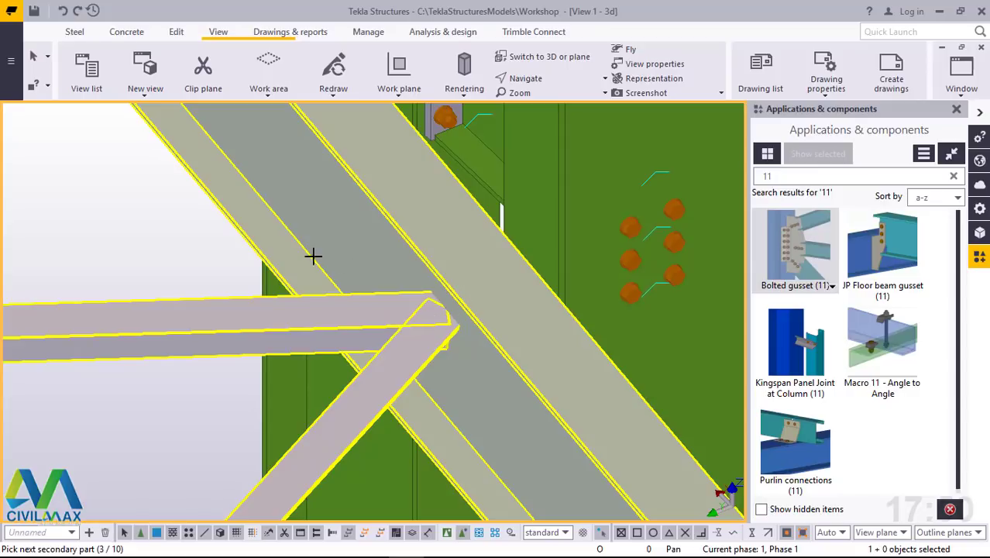
middle_click(124, 224)
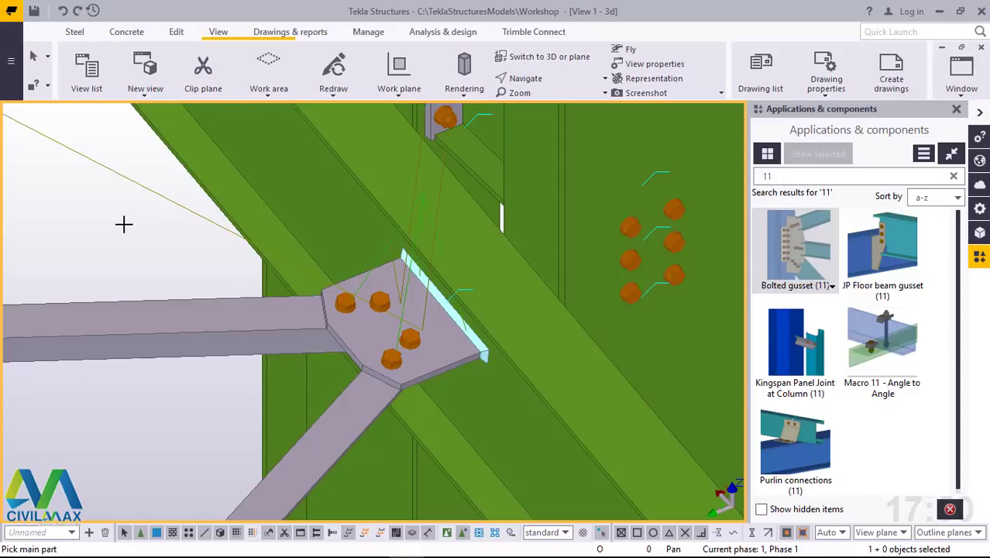
right_click(91, 193)
click(105, 200)
double_click(122, 210)
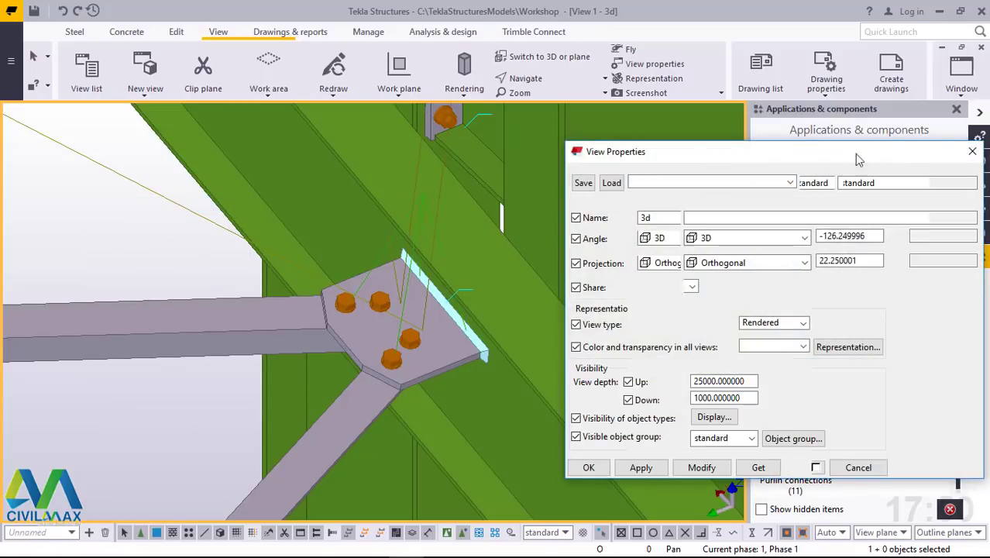
click(973, 151)
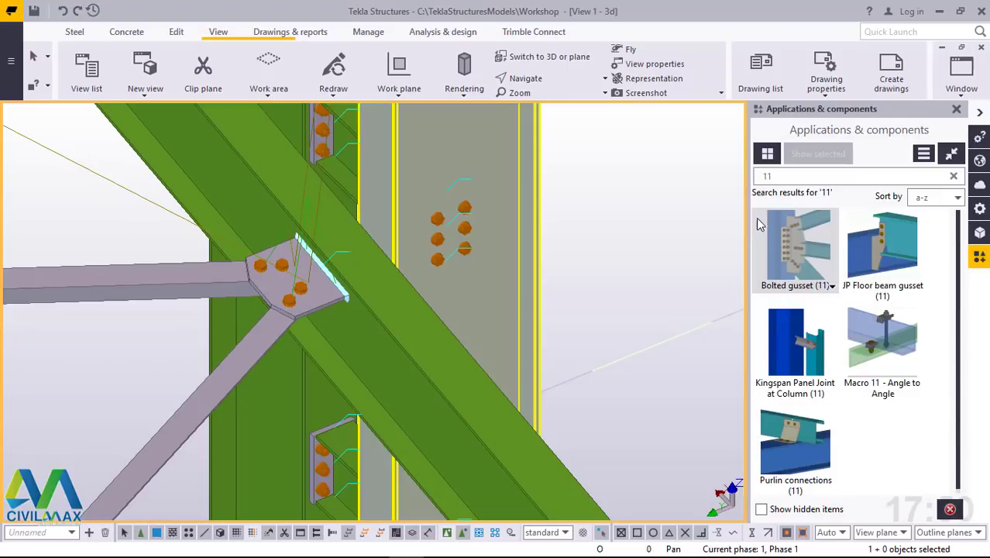
scroll(475, 281, down, 5)
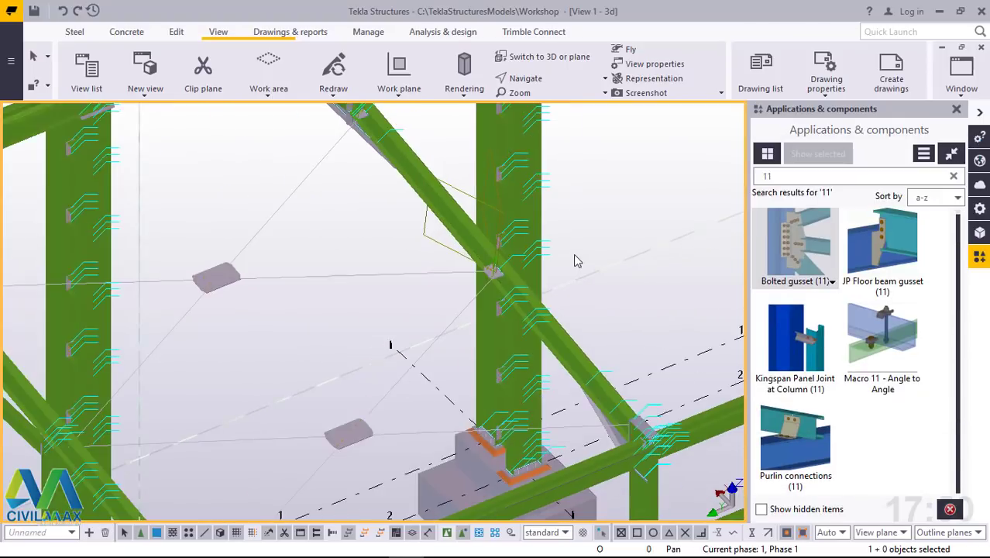
Connect the two brace ends meeting at the opposite mid-rafter point with one Bolted gusset (11), with the rafter as main part.
scroll(298, 354, down, 4)
scroll(376, 348, up, 6)
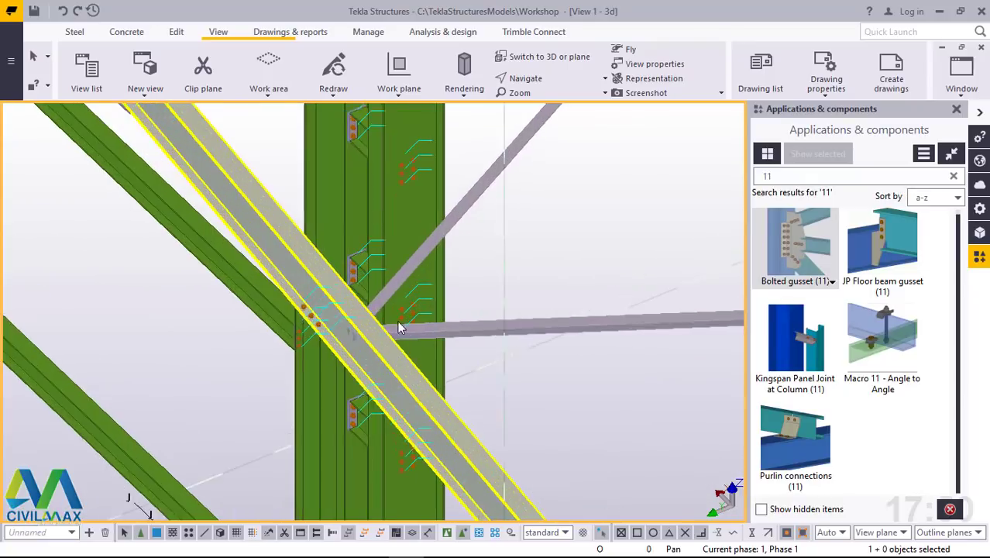
scroll(399, 327, up, 2)
click(546, 114)
click(525, 79)
click(543, 101)
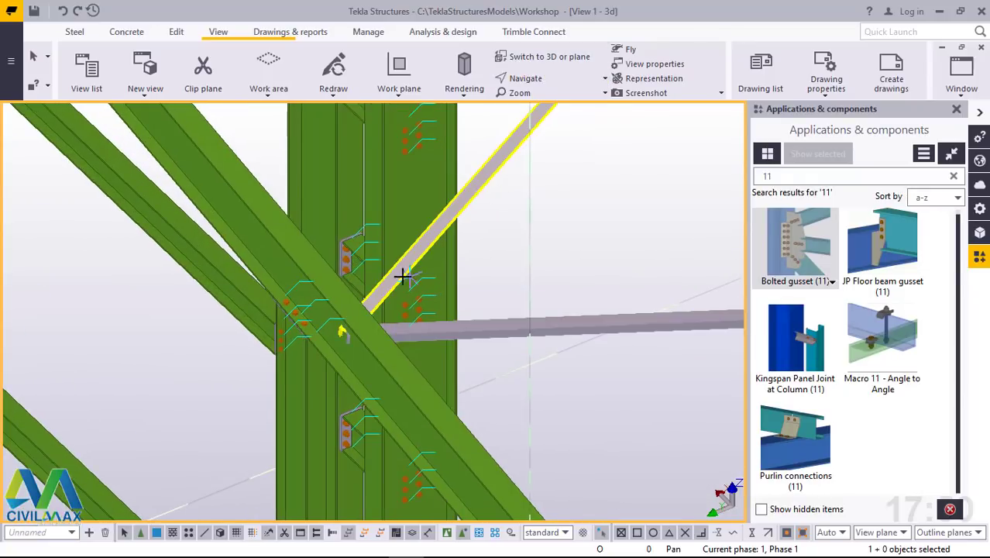
mouse_move(380, 333)
ctrl+middle_down()
mouse_move(213, 305)
mouse_move(520, 132)
ctrl+middle_up()
click(556, 79)
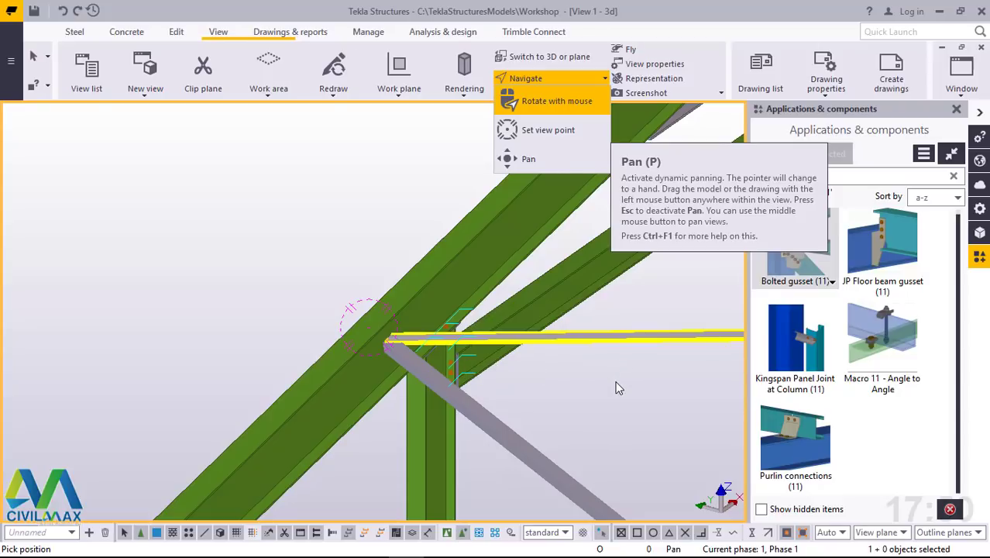
right_click(564, 371)
click(605, 142)
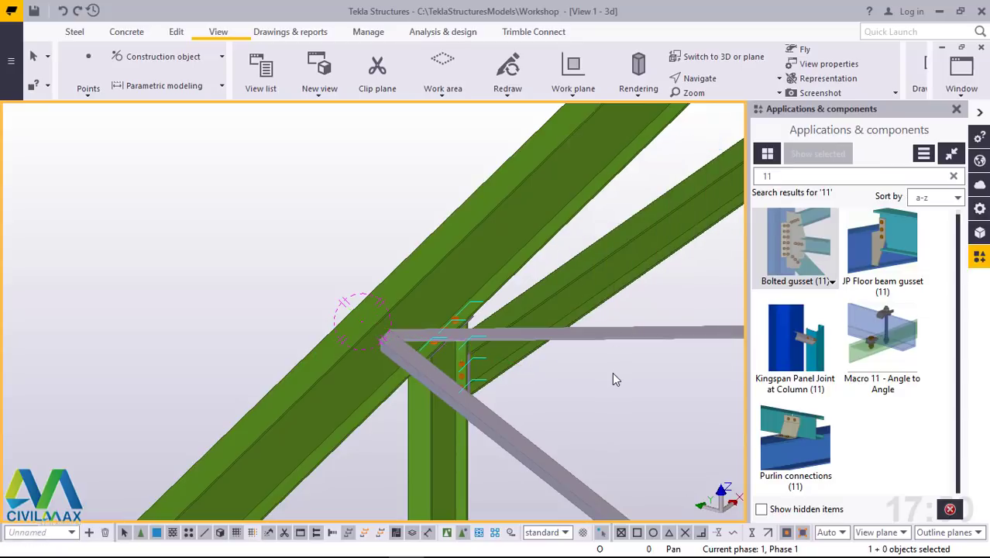
scroll(600, 384, up, 3)
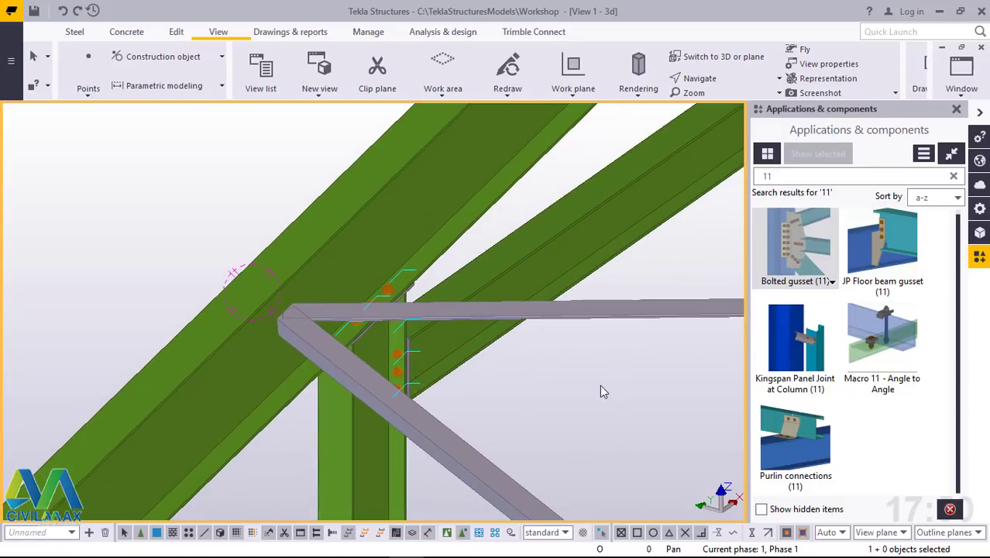
click(806, 244)
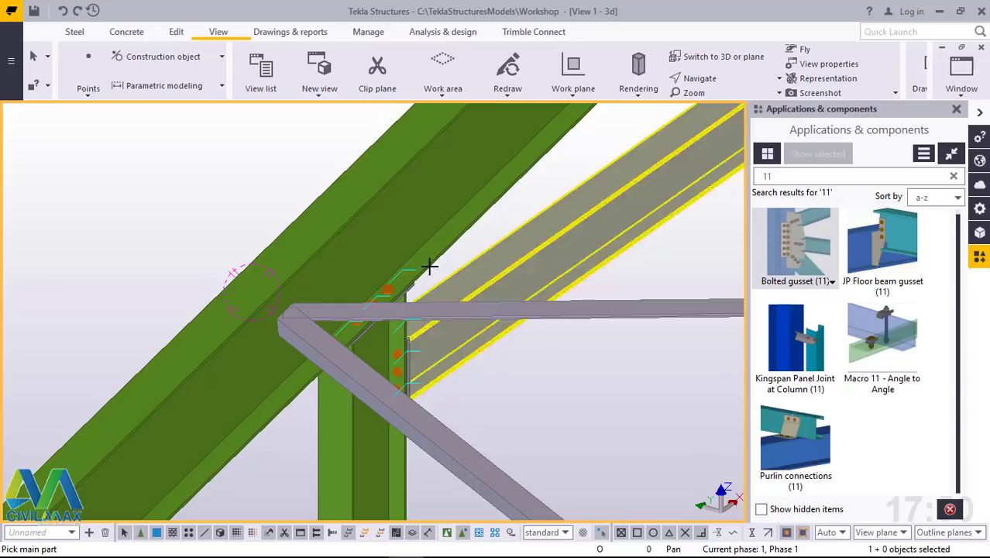
click(328, 279)
click(325, 308)
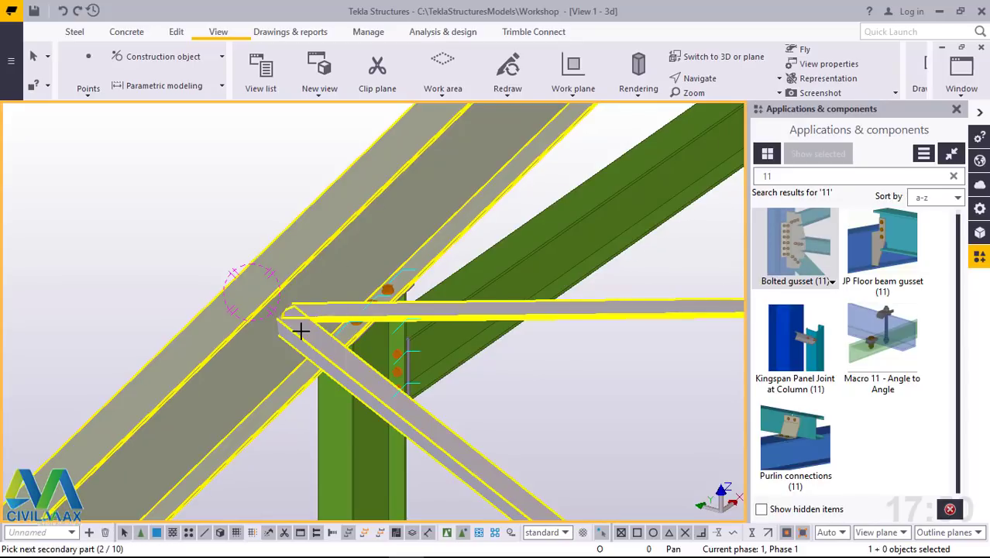
middle_click(231, 246)
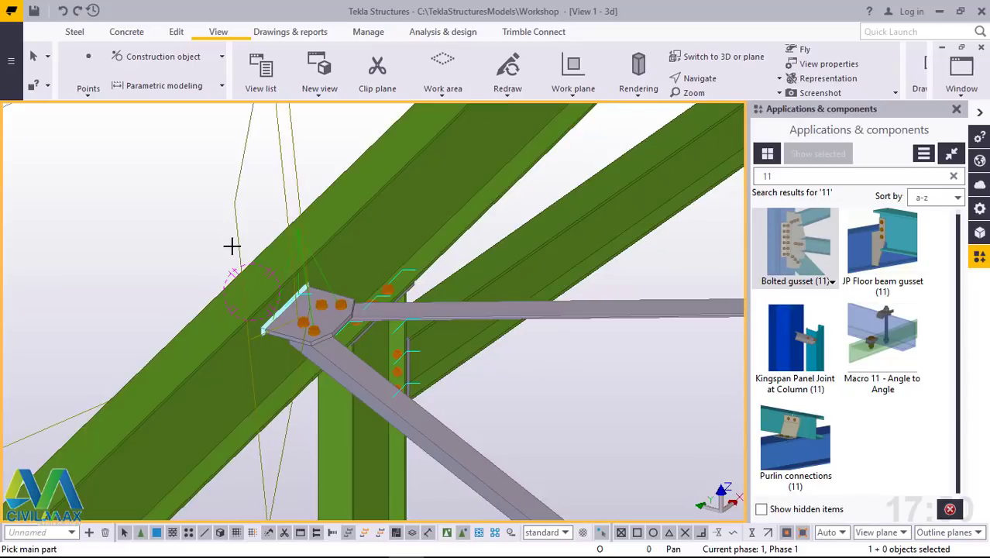
right_click(124, 174)
click(140, 184)
Connect the single horizontal brace end at the eaves to the same rafter with Bolted gusset (11), with the rafter as main part.
scroll(346, 175, down, 4)
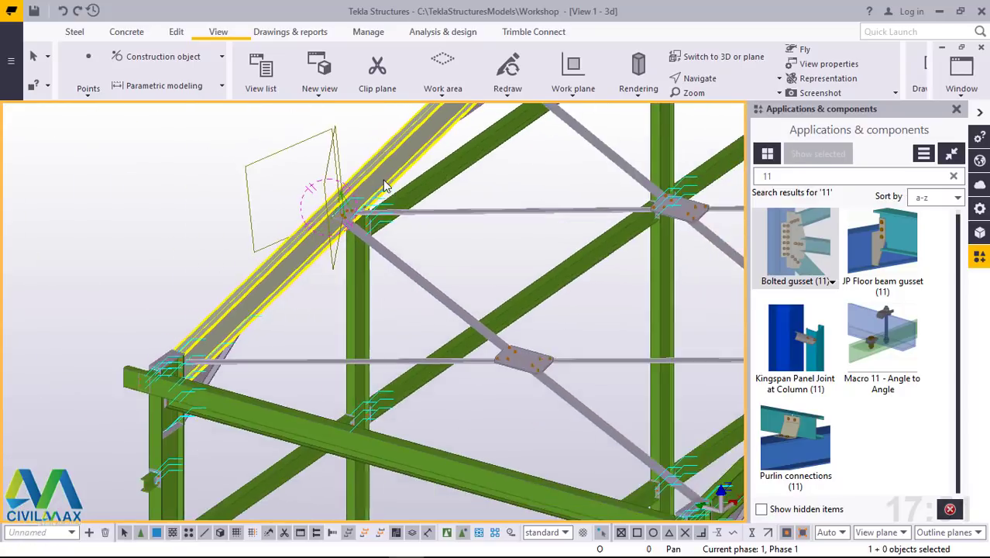
scroll(217, 335, up, 8)
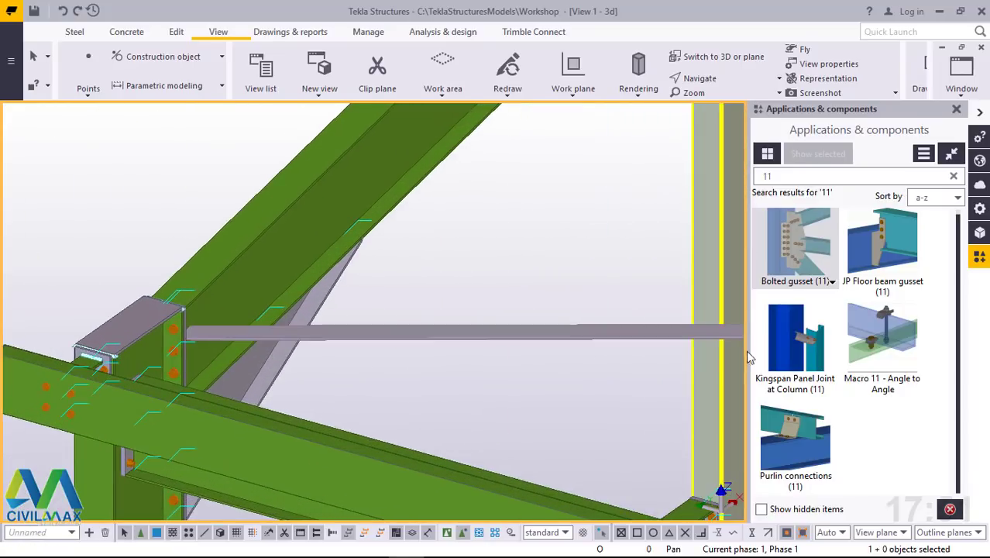
click(802, 242)
scroll(188, 308, up, 5)
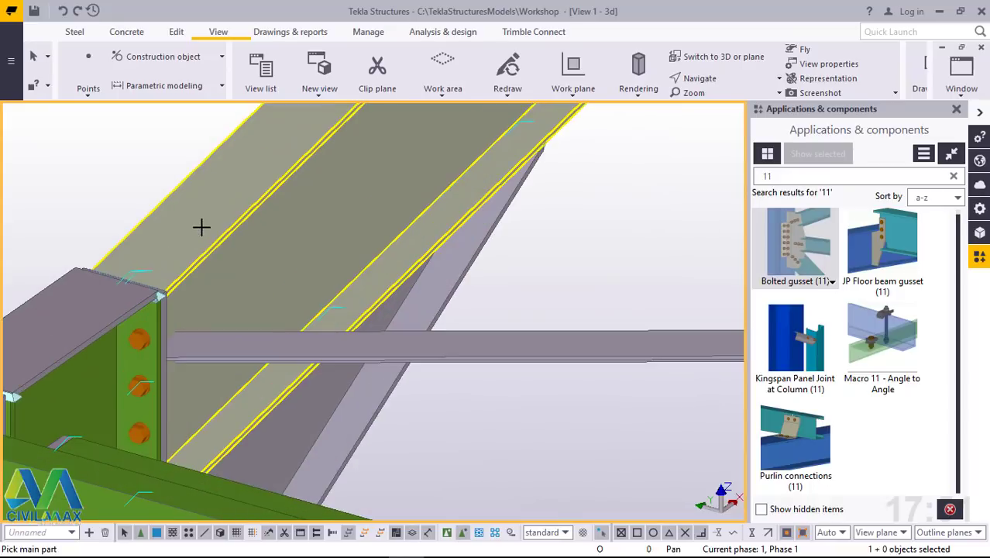
click(202, 225)
click(239, 344)
middle_click(239, 345)
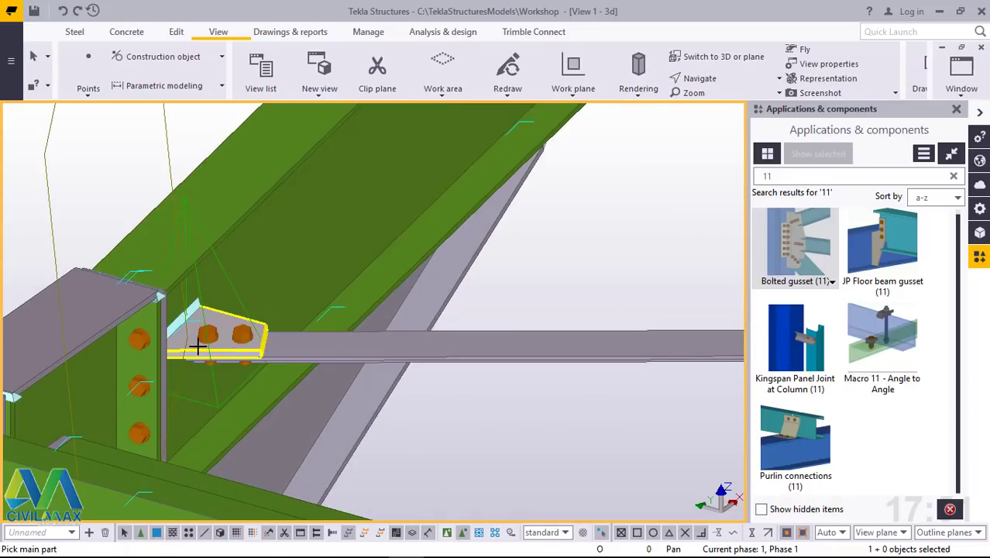
Connect the diagonal brace end beside the upper rafter splice with Bolted gusset (11), using the lower rafter as main part.
scroll(176, 359, down, 2)
scroll(177, 358, down, 6)
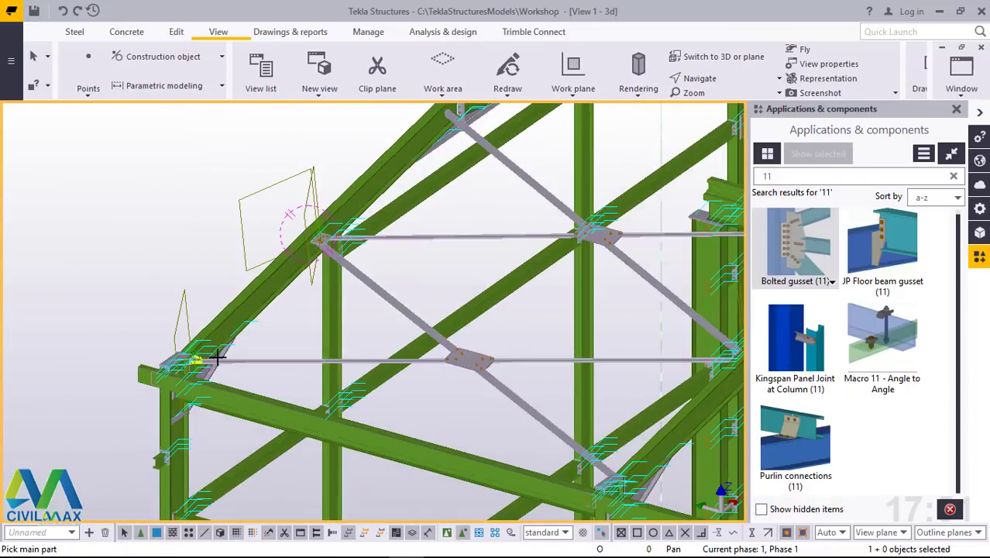
scroll(327, 241, up, 8)
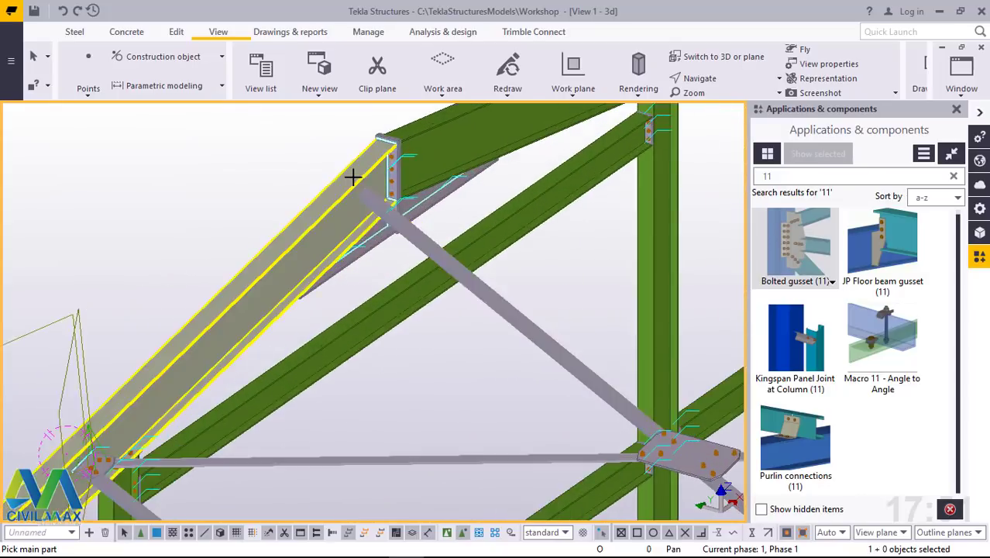
click(355, 167)
click(433, 257)
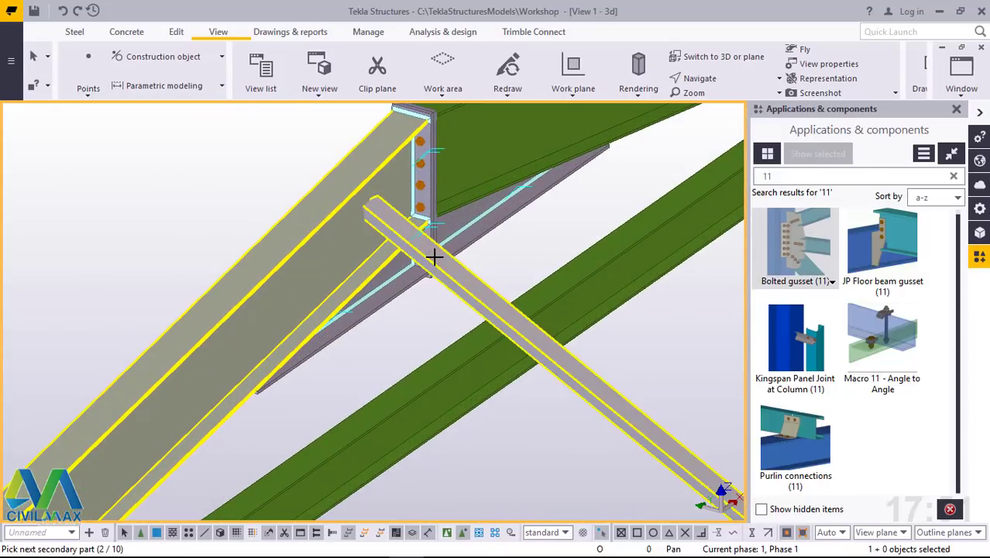
middle_click(433, 257)
Connect the remaining diagonal brace end at the other rafter's eaves corner with Bolted gusset (11), with the rafter as main part.
scroll(432, 257, down, 8)
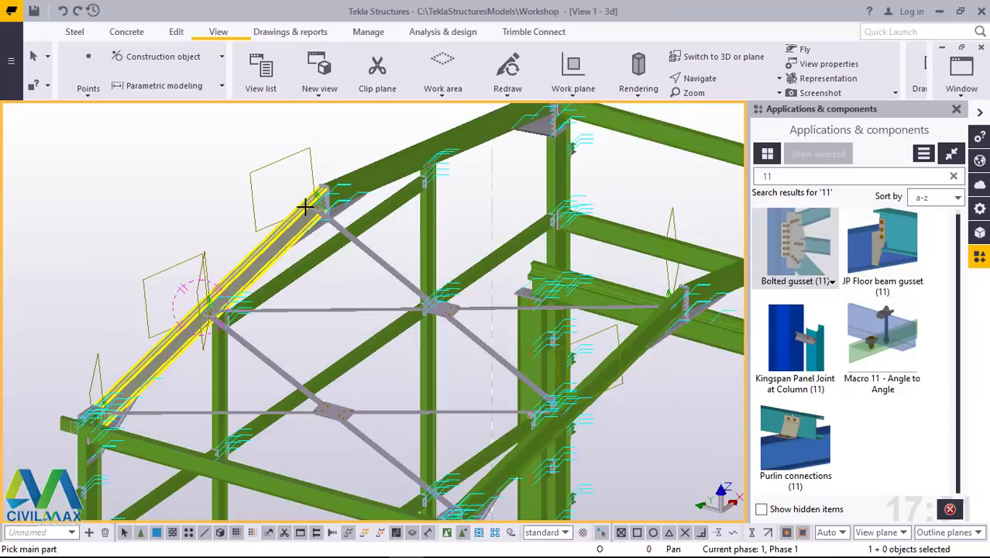
scroll(452, 336, down, 2)
scroll(427, 472, up, 8)
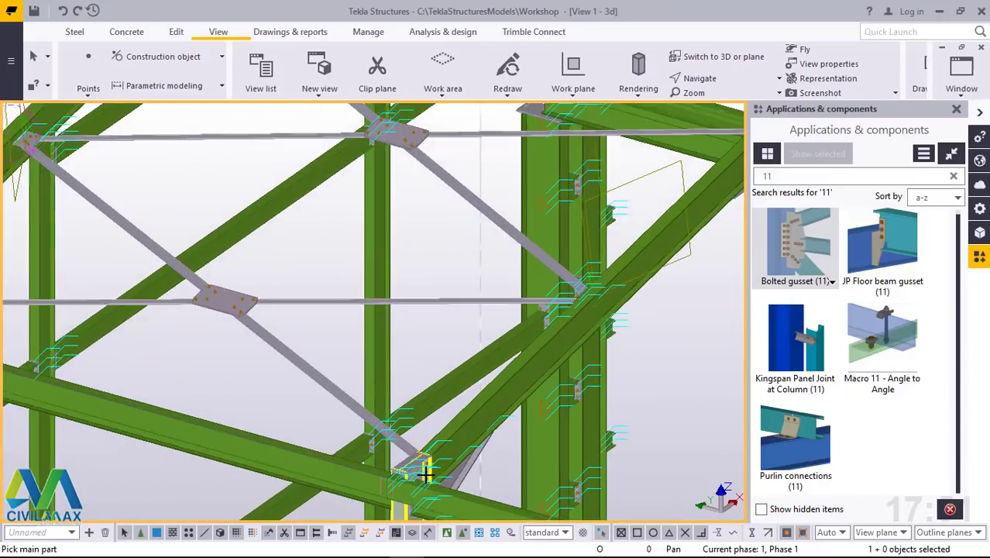
scroll(427, 473, up, 3)
click(689, 79)
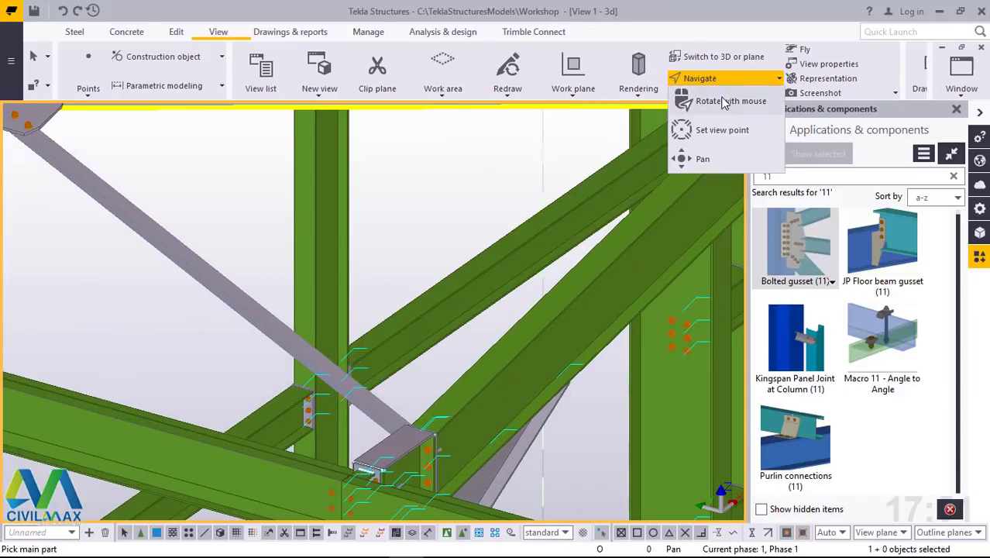
click(725, 101)
drag(417, 438, 686, 444)
right_click(427, 306)
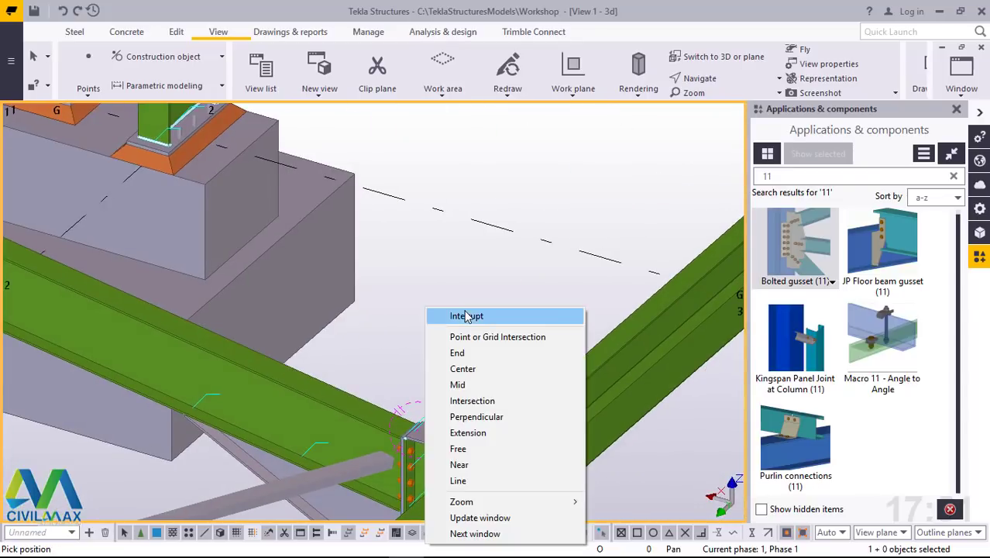
click(375, 449)
drag(376, 450, 344, 378)
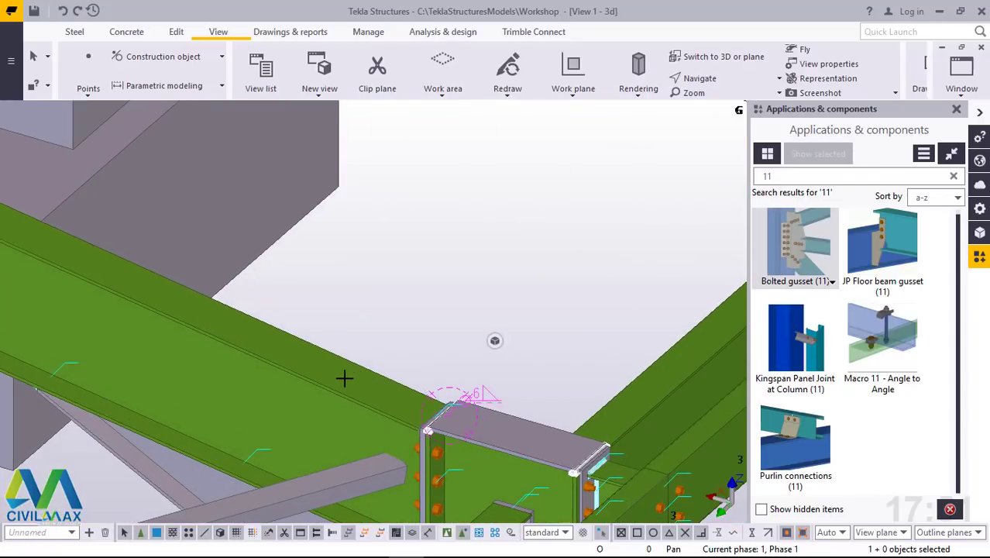
click(344, 385)
click(383, 423)
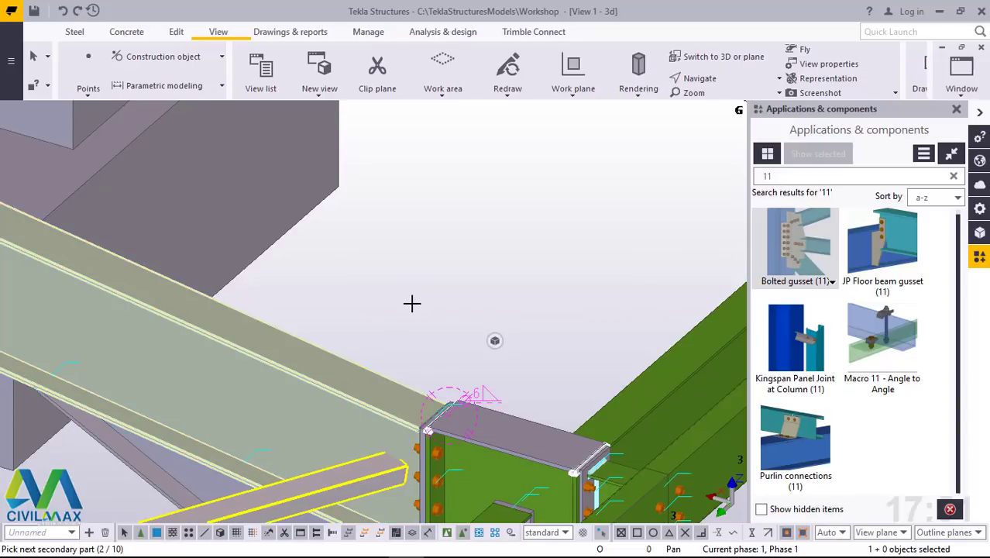
middle_click(413, 310)
right_click(473, 243)
key(Escape)
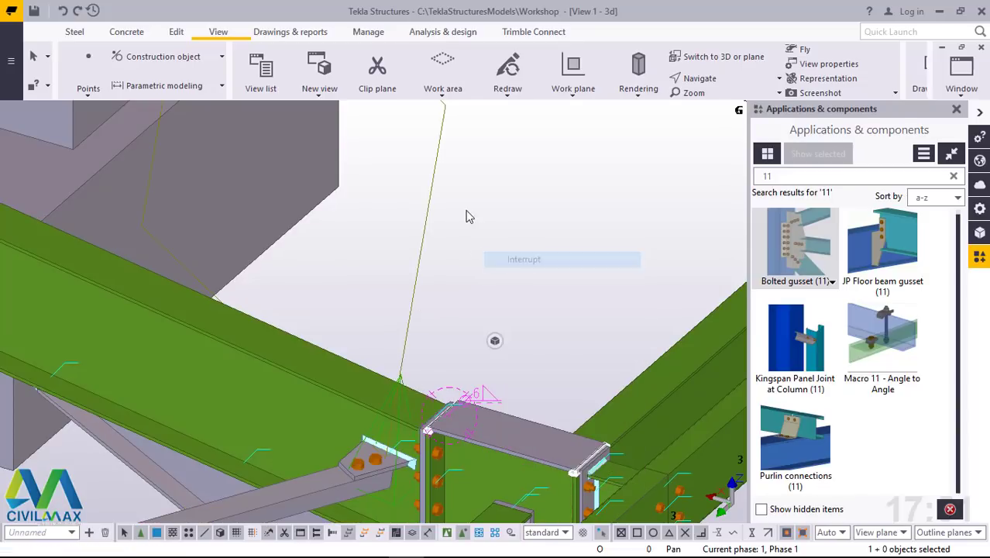
Connect the upper end of the vertical bracing diagonal to the column with Bolted gusset (11), with the column as main part.
ctrl+middle_drag(507, 256, 434, 358)
scroll(433, 358, up, 3)
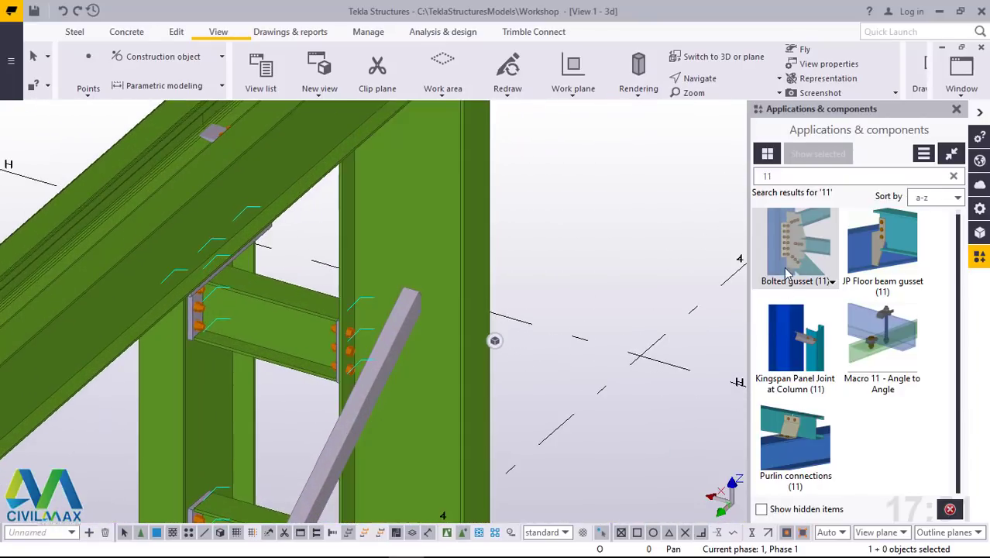
click(430, 290)
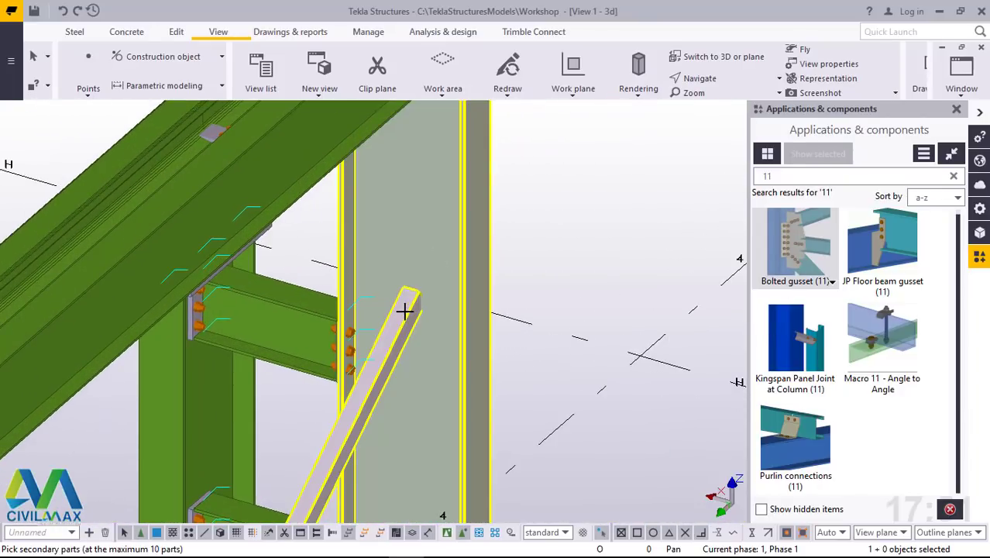
click(404, 309)
middle_click(405, 309)
scroll(419, 325, up, 3)
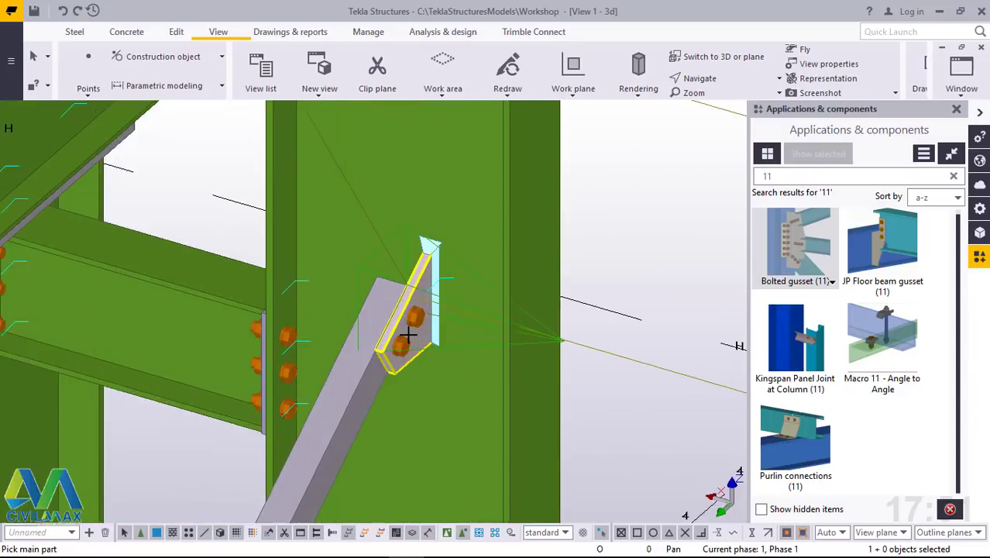
Connect the two brace ends meeting at mid-column with one Bolted gusset (11), with the column as main part and both braces as secondaries.
scroll(431, 225, down, 4)
scroll(436, 247, down, 5)
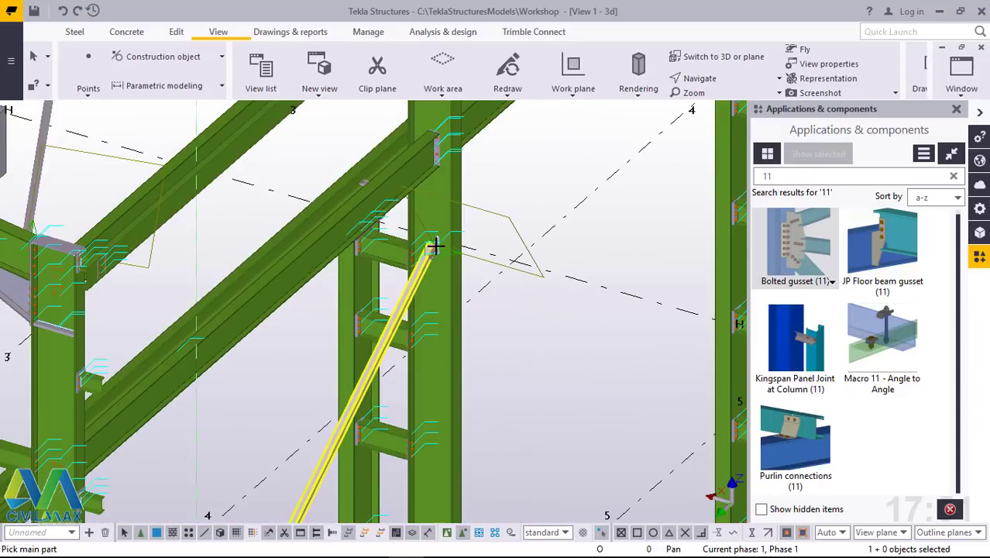
scroll(437, 457, up, 8)
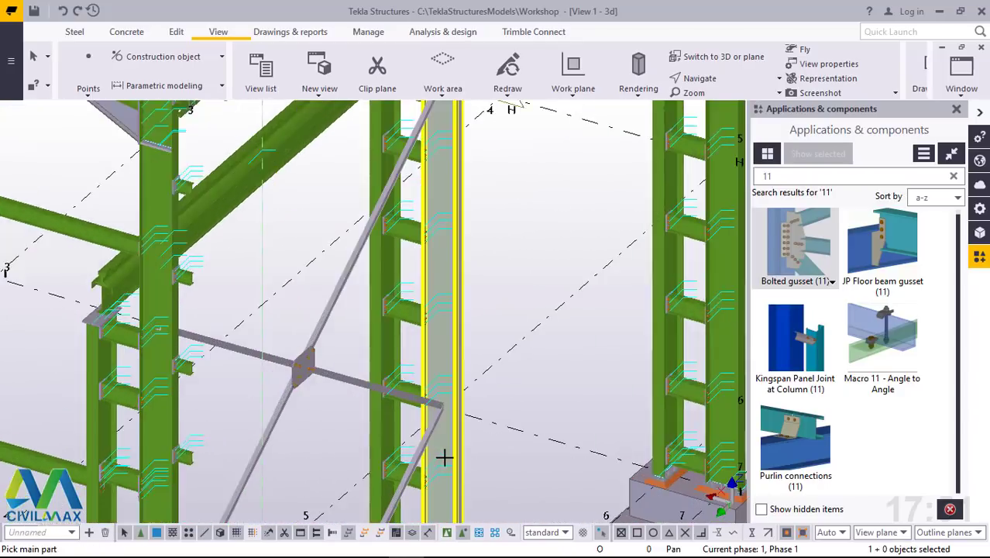
click(449, 268)
click(422, 297)
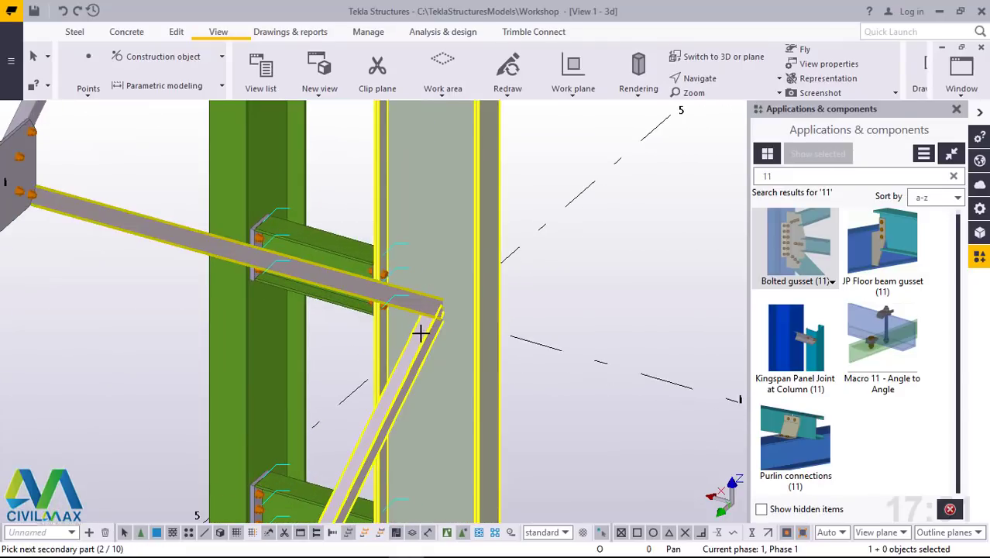
middle_click(419, 333)
Connect the lowest brace end to the column just above its base plate with Bolted gusset (11), with the column as main part.
scroll(428, 263, down, 5)
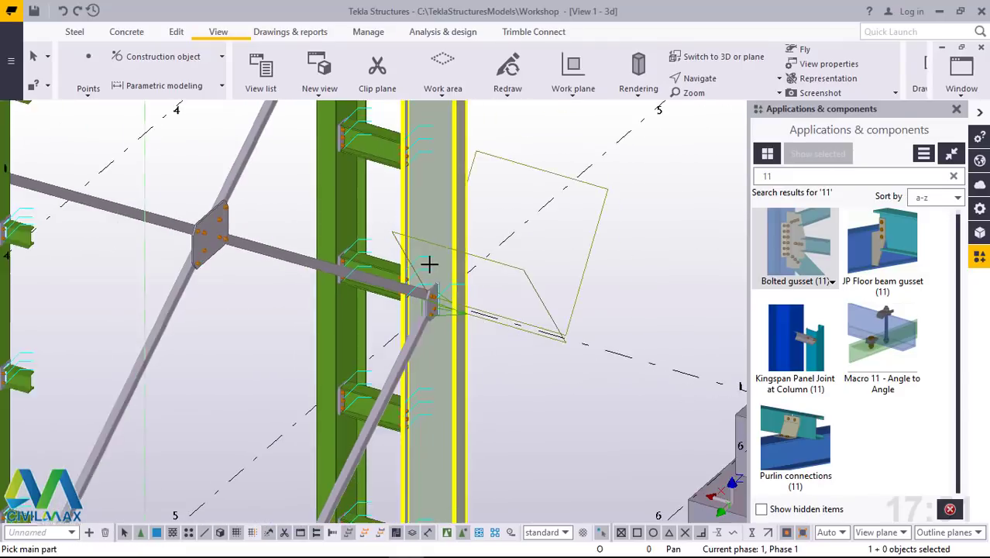
scroll(425, 503, up, 8)
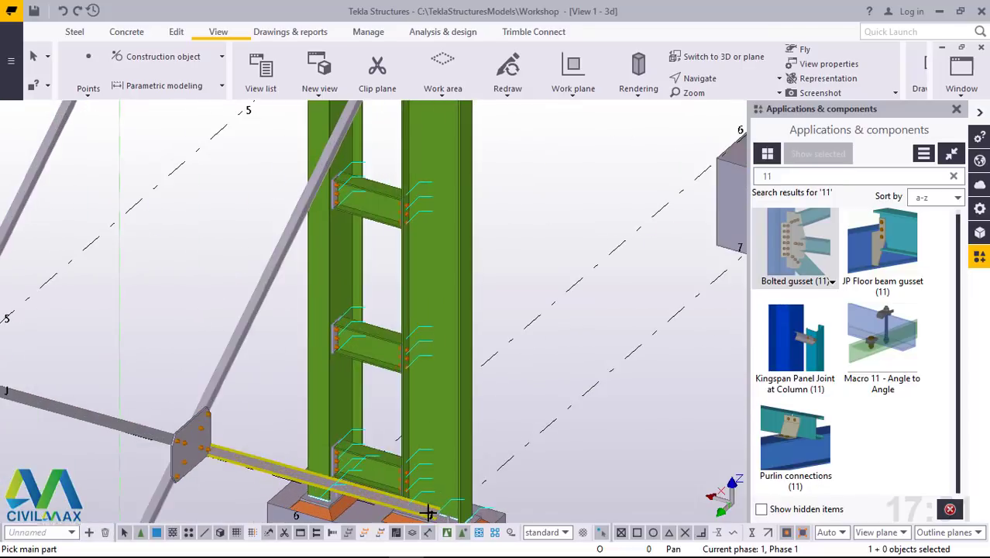
scroll(444, 434, up, 5)
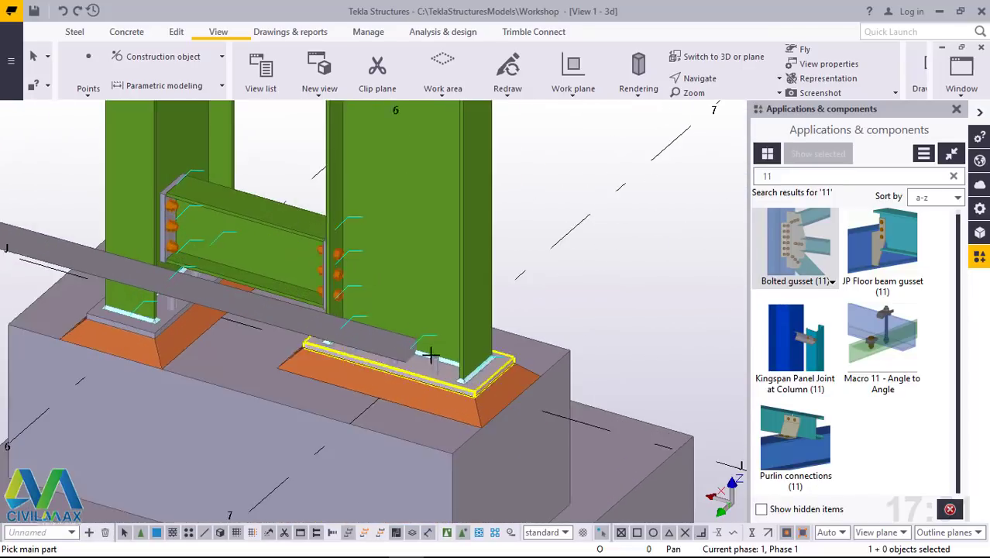
click(382, 327)
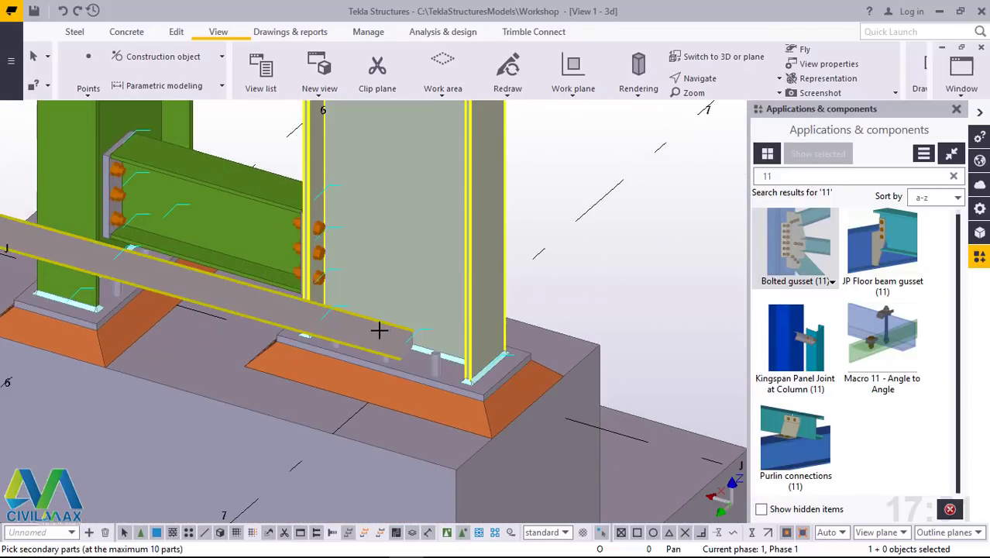
middle_click(379, 330)
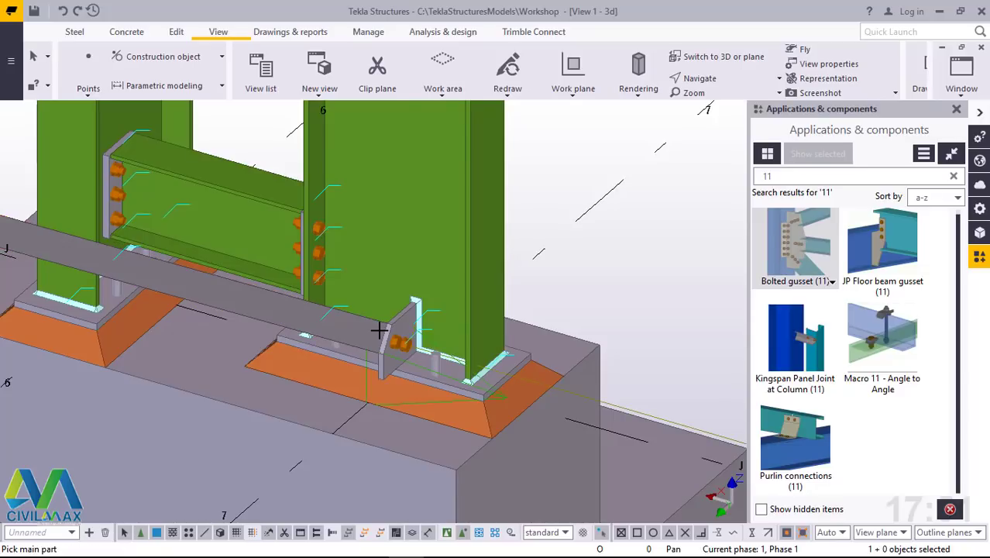
scroll(388, 330, up, 4)
scroll(404, 224, down, 2)
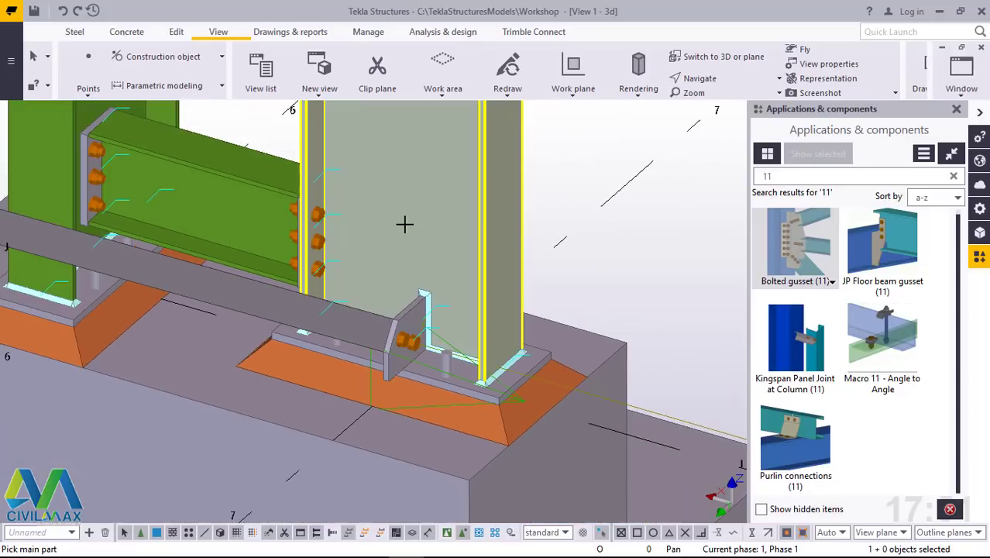
right_click(449, 245)
click(453, 239)
click(480, 274)
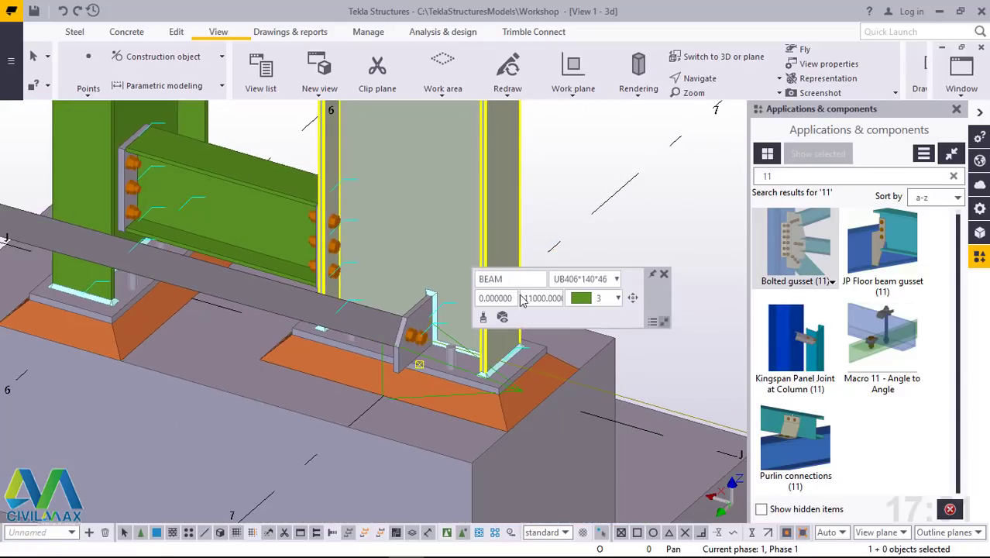
Connect the lowest brace end to the grid K column just above its base plate with Bolted gusset (11), with the column as main part.
click(664, 275)
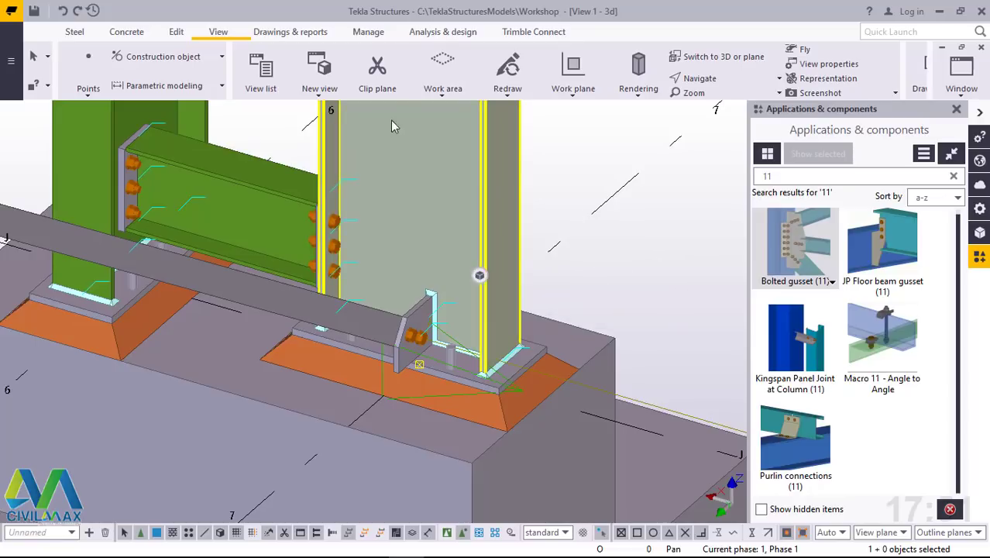
click(720, 84)
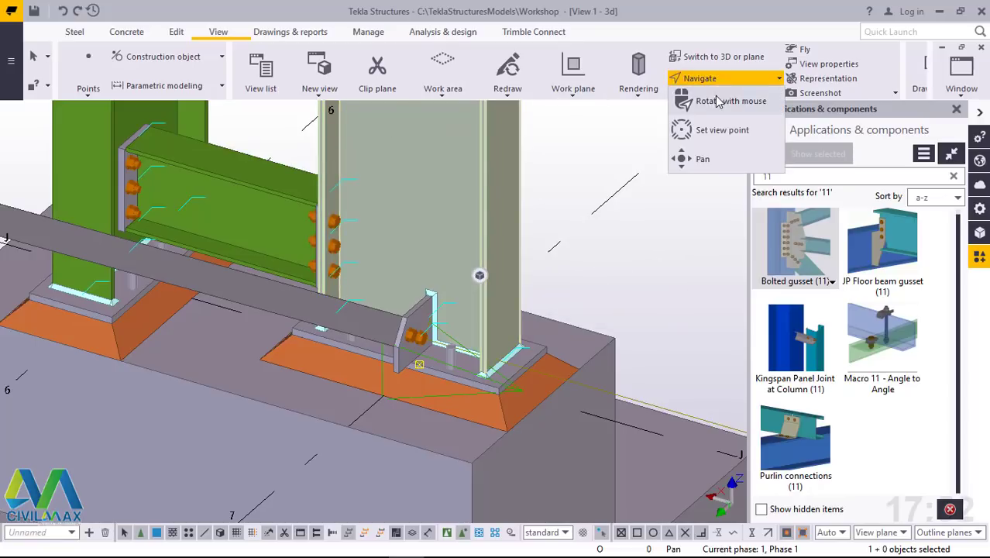
click(711, 99)
drag(428, 335, 612, 372)
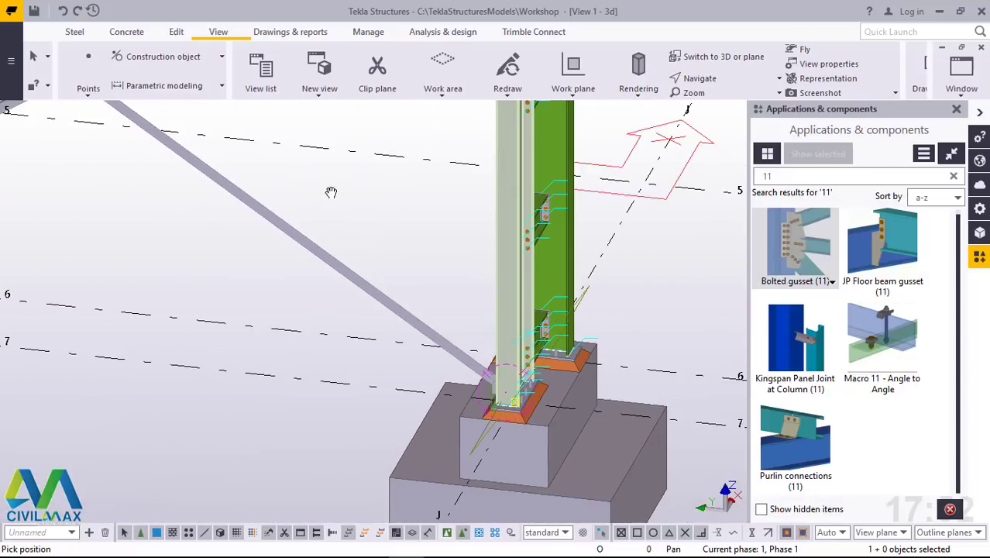
right_click(328, 190)
click(360, 197)
click(218, 34)
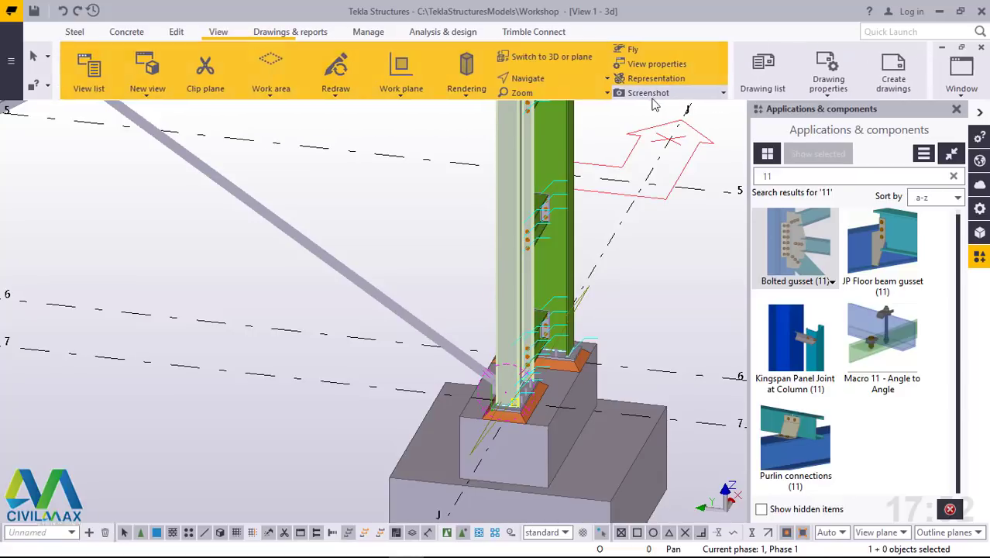
click(548, 81)
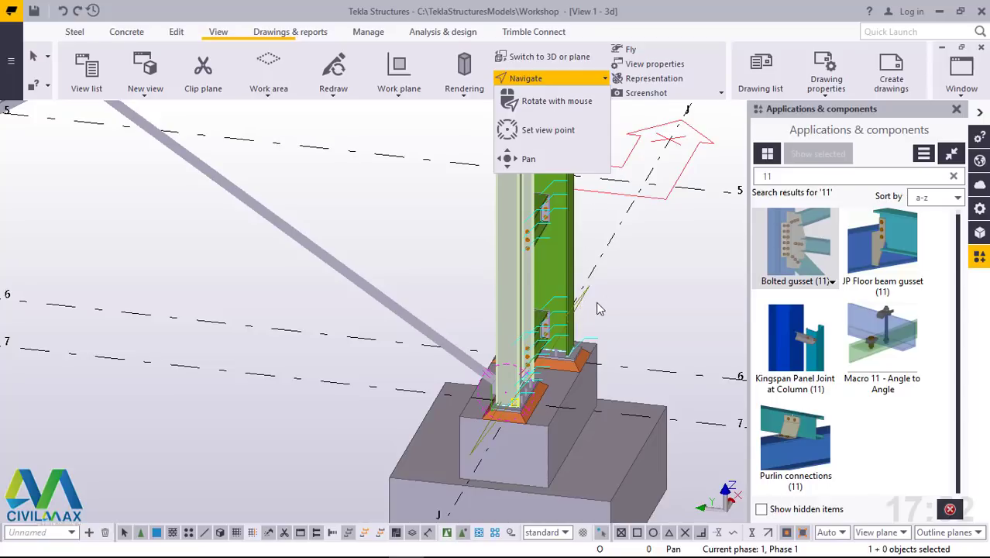
click(395, 213)
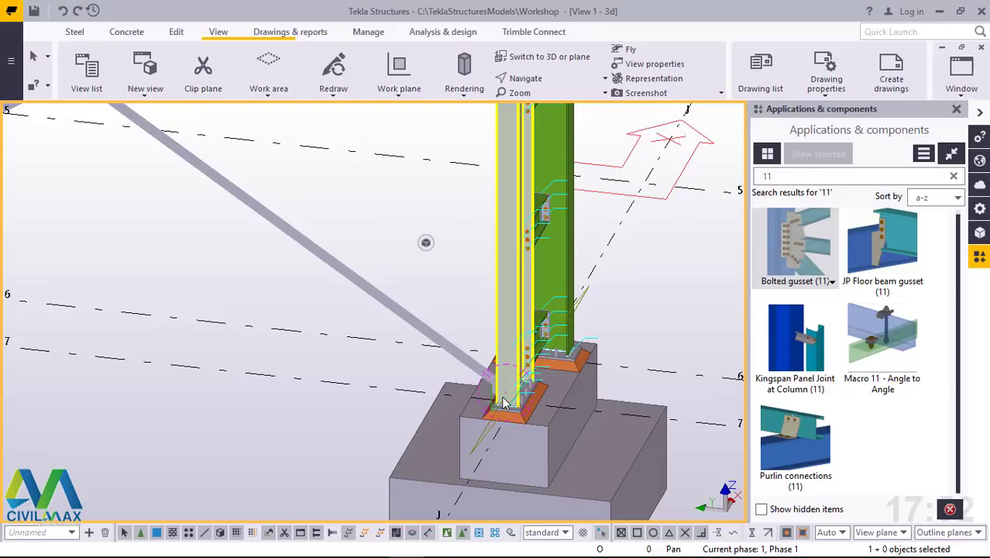
ctrl+middle_drag(504, 403, 315, 419)
scroll(318, 422, up, 5)
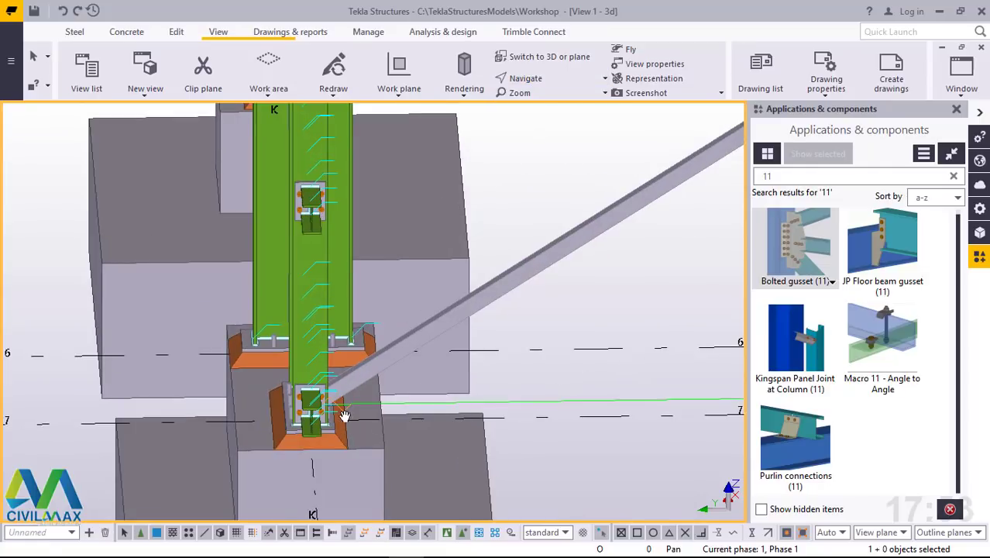
ctrl+middle_drag(345, 416, 355, 396)
scroll(390, 375, up, 3)
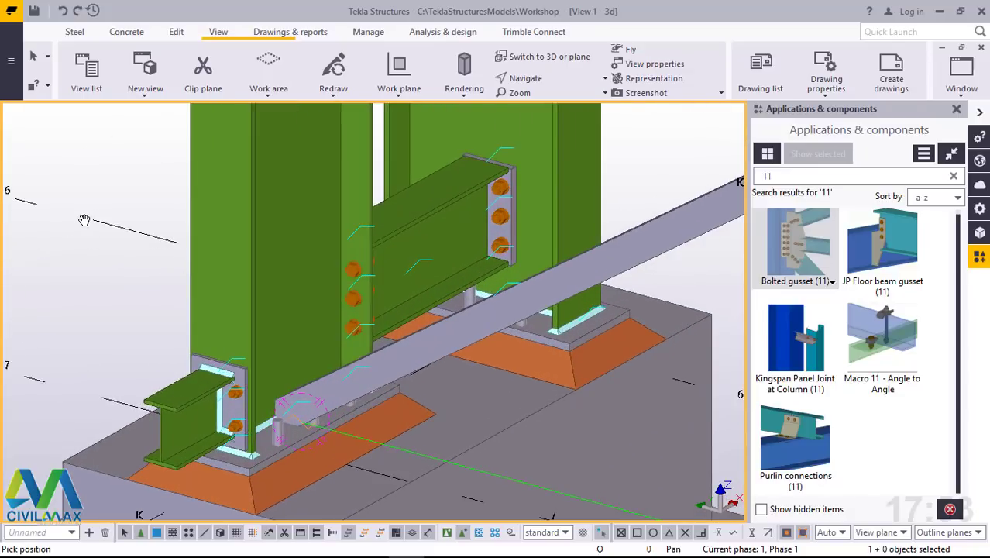
right_click(84, 220)
click(116, 224)
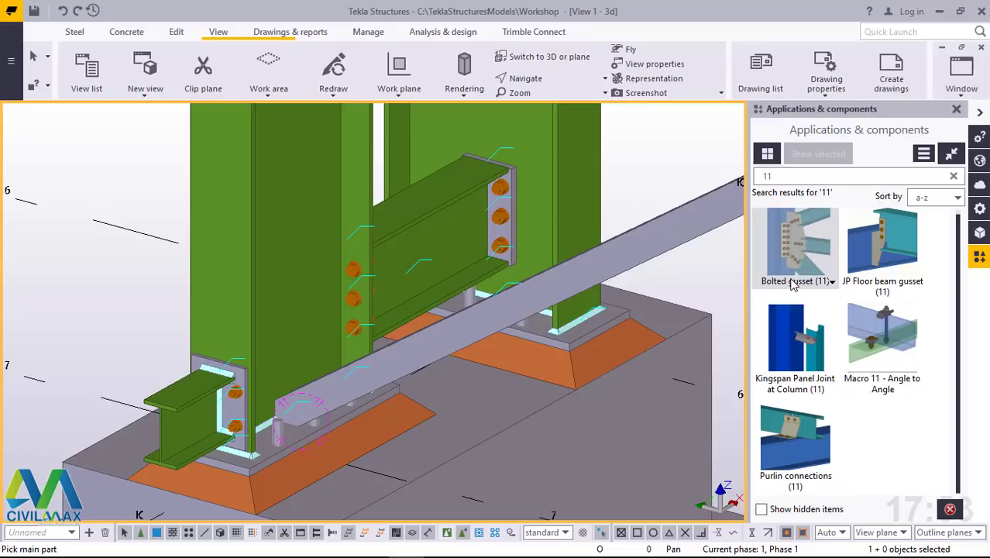
scroll(314, 330, up, 3)
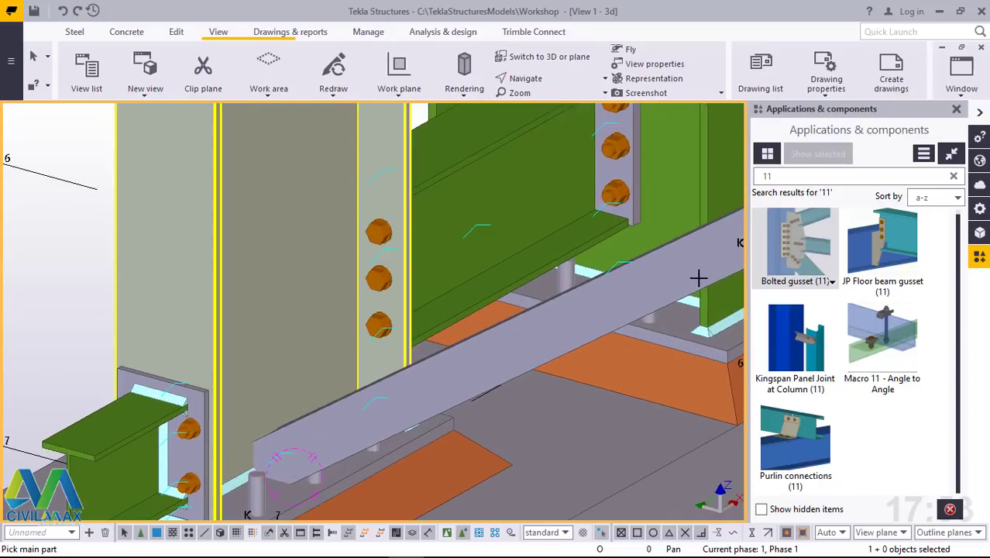
middle_click(323, 422)
scroll(321, 424, down, 6)
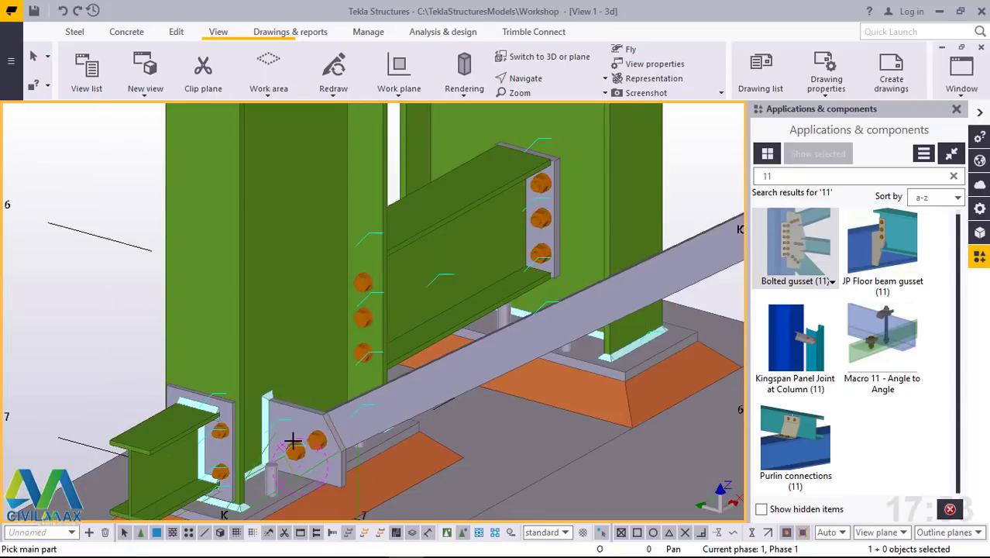
Connect the two brace ends meeting at mid-height of the grid K column with one Bolted gusset (11), with both braces as secondaries.
scroll(289, 443, up, 10)
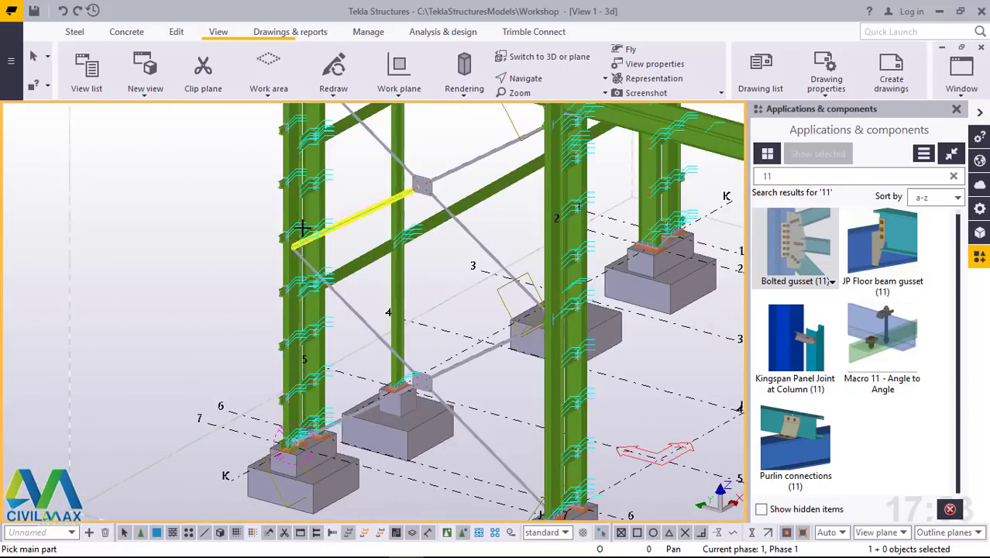
scroll(279, 267, up, 5)
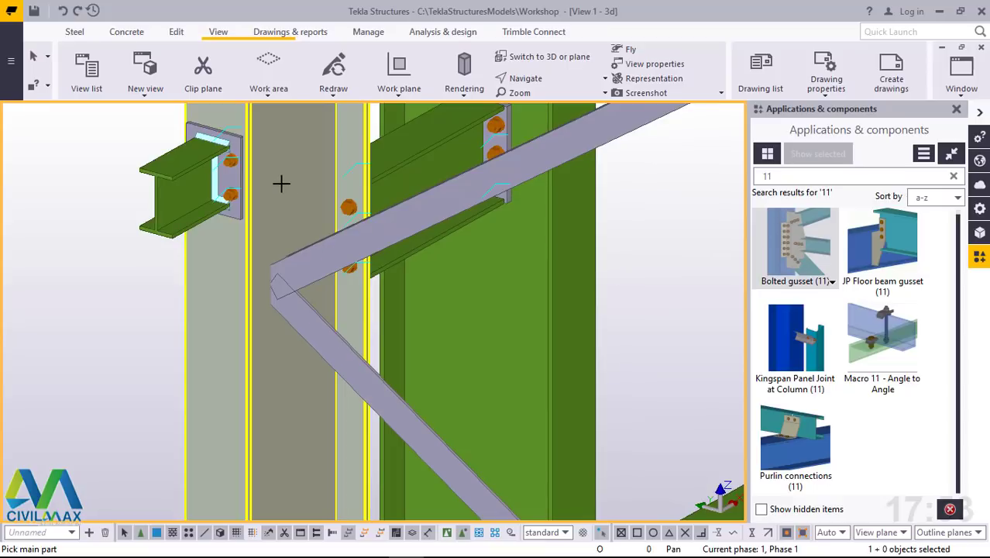
click(306, 242)
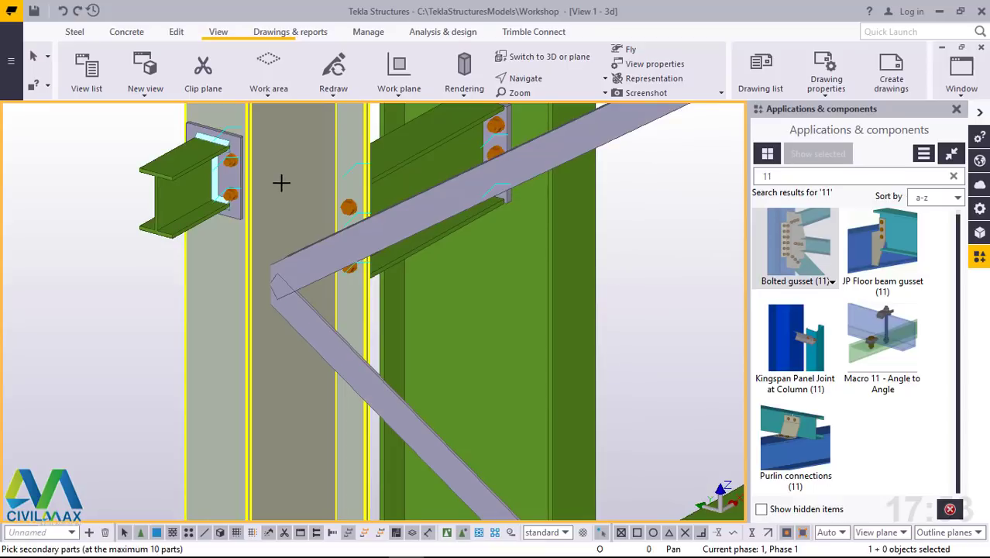
click(318, 249)
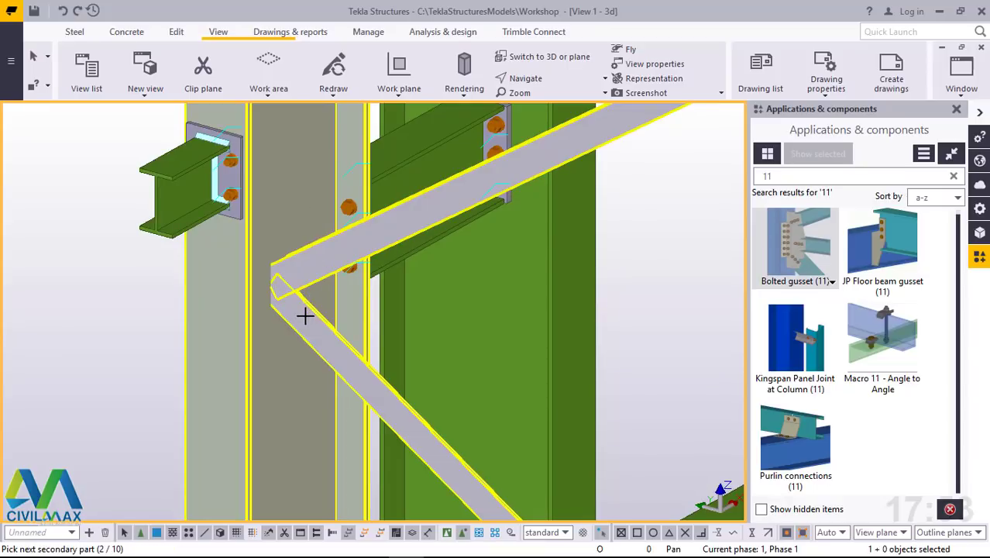
middle_click(304, 317)
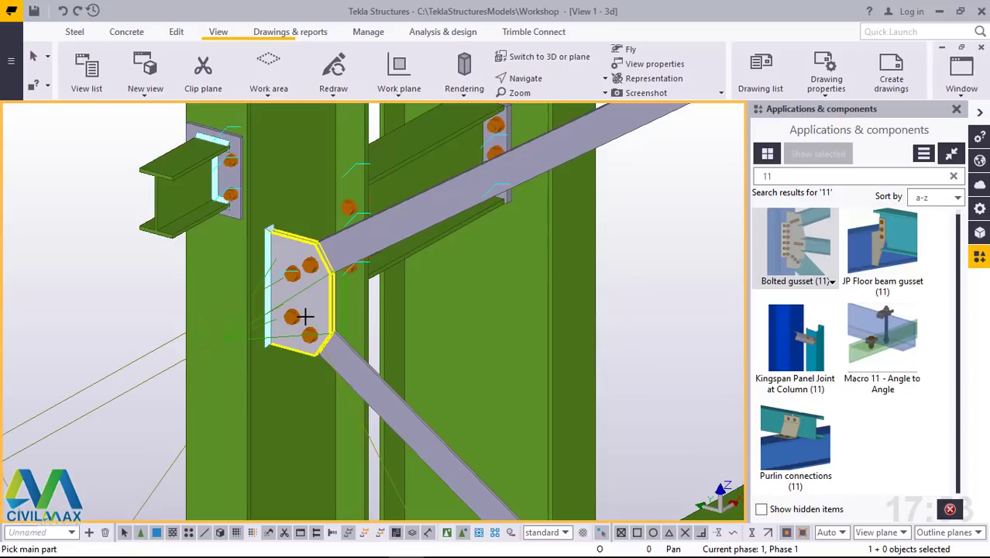
scroll(271, 337, down, 3)
right_click(530, 288)
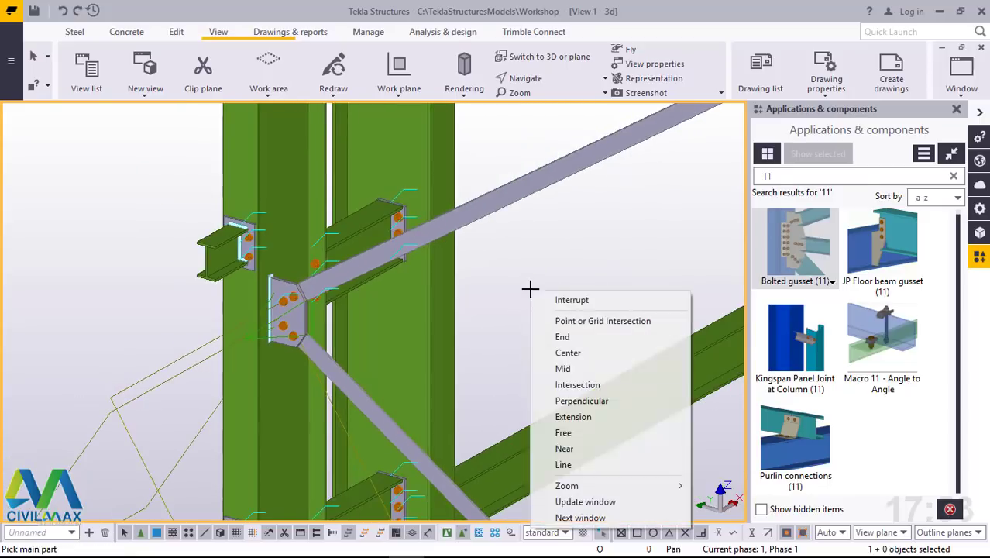
click(588, 296)
Connect the upper end of the vertical bracing diagonal to the grid K column with Bolted gusset (11), with the column as main part.
scroll(465, 341, down, 1)
ctrl+middle_drag(344, 381, 334, 170)
scroll(333, 169, up, 4)
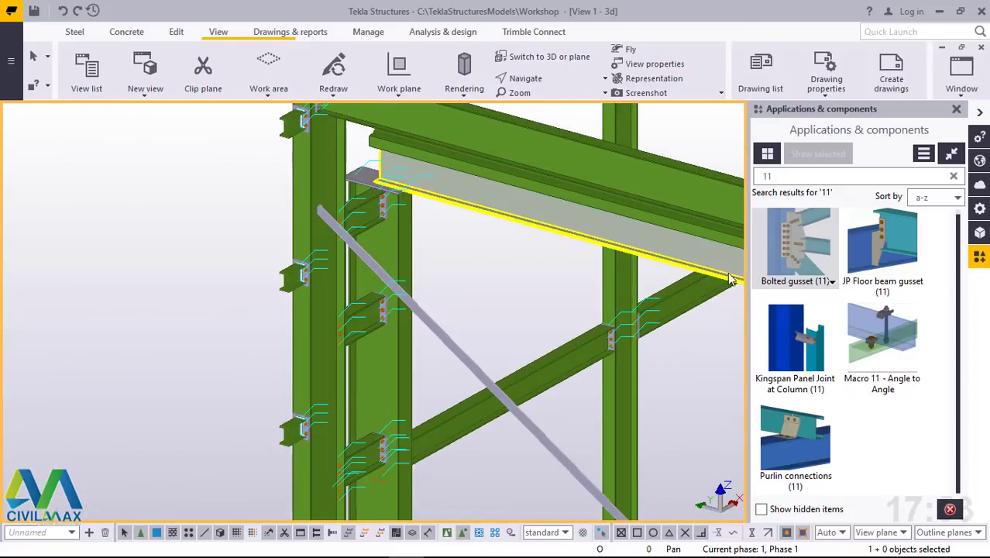
scroll(304, 203, up, 4)
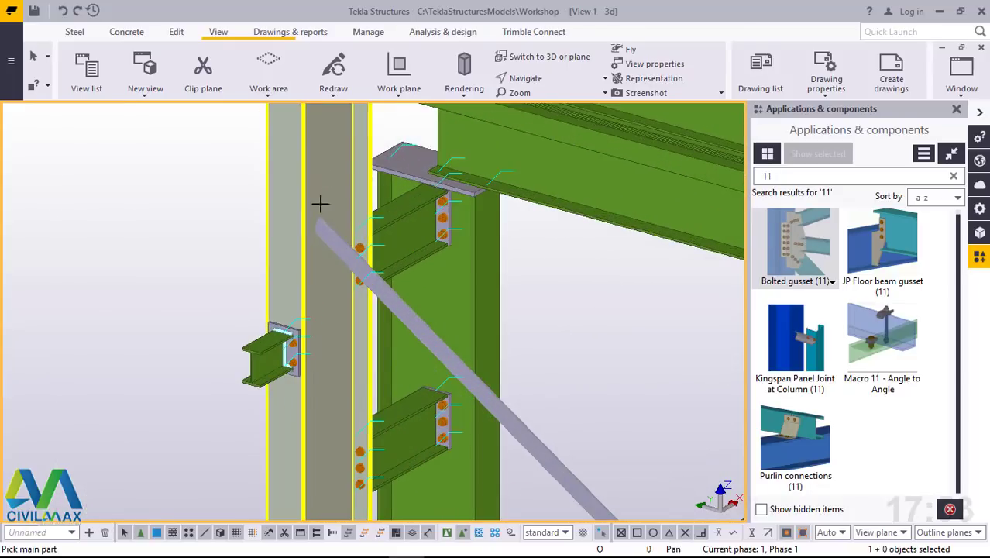
click(321, 203)
middle_click(323, 227)
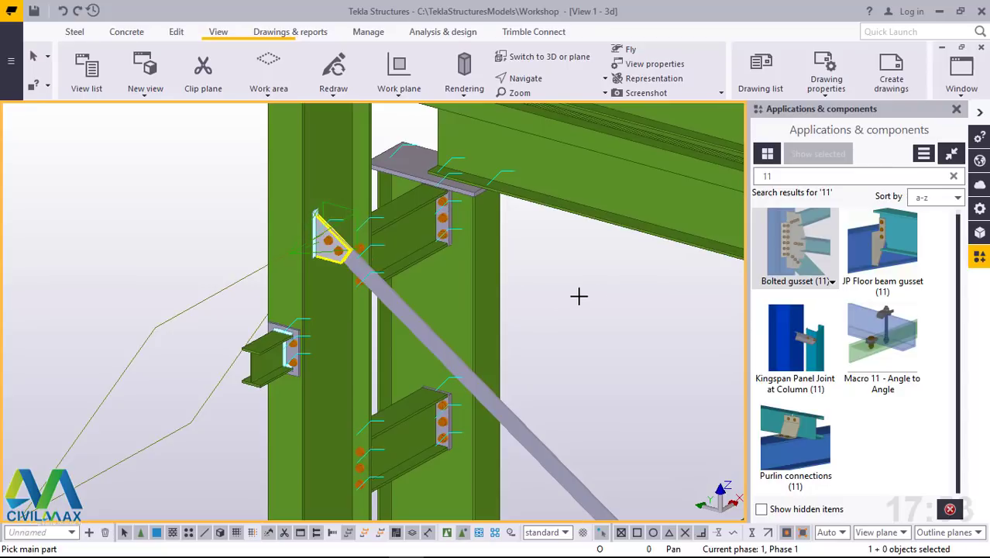
right_click(591, 290)
click(624, 302)
Redraw the 3D view of the frame to clear the temporary lines left around the brace connections.
scroll(399, 302, down, 8)
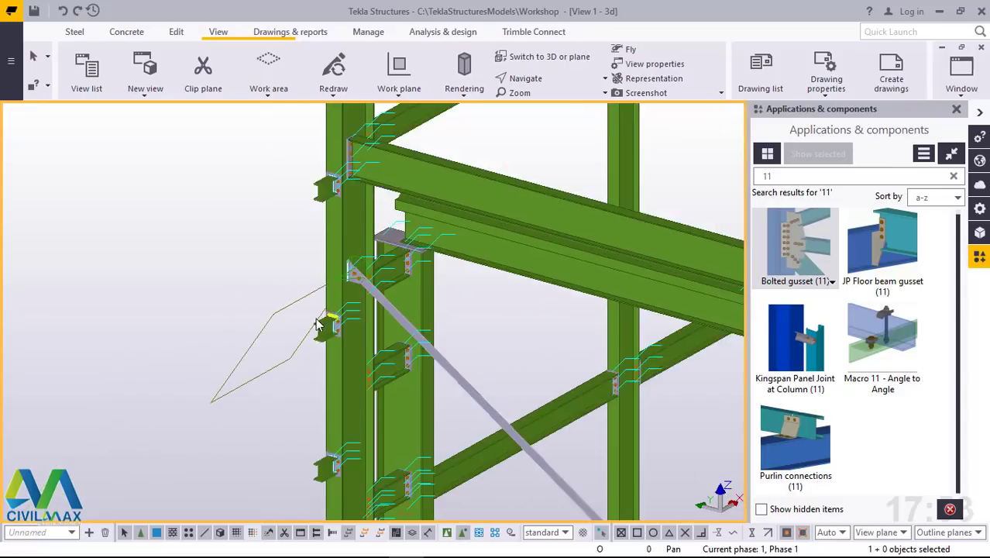
scroll(322, 324, down, 3)
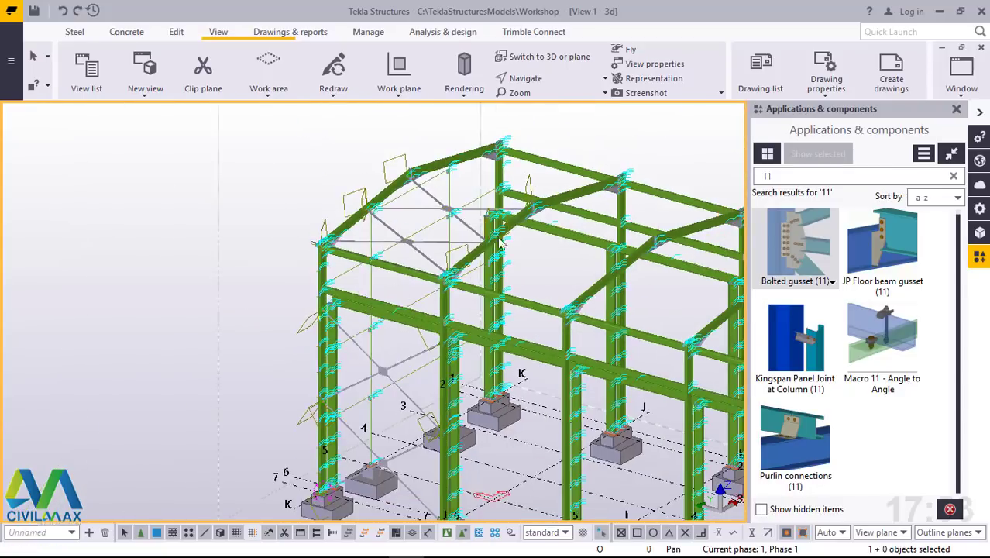
right_click(315, 142)
click(372, 225)
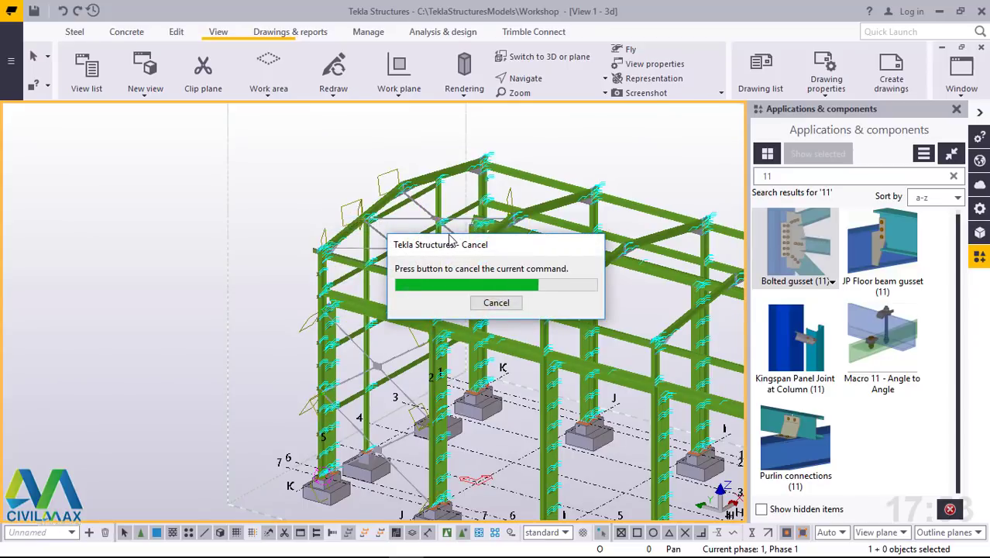
scroll(425, 205, up, 4)
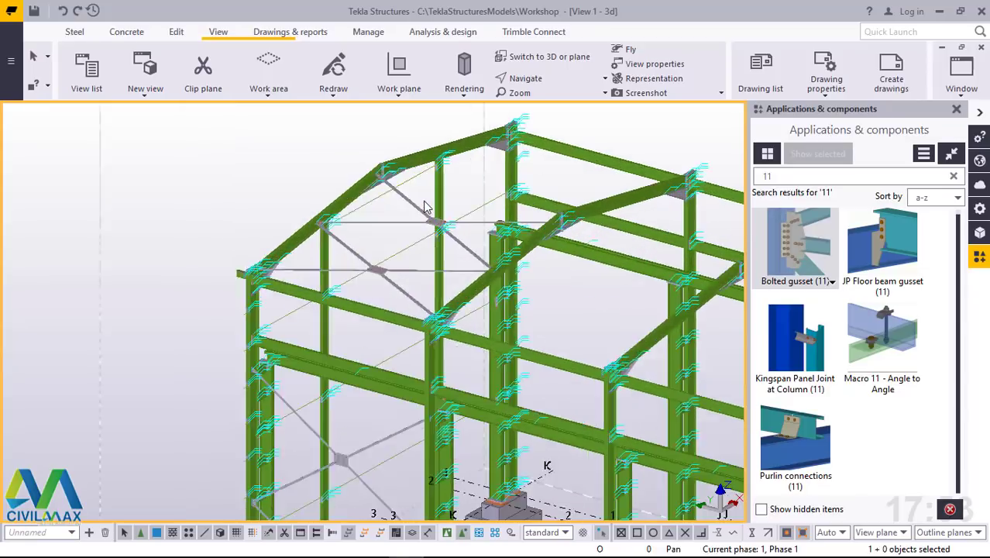
scroll(424, 207, up, 5)
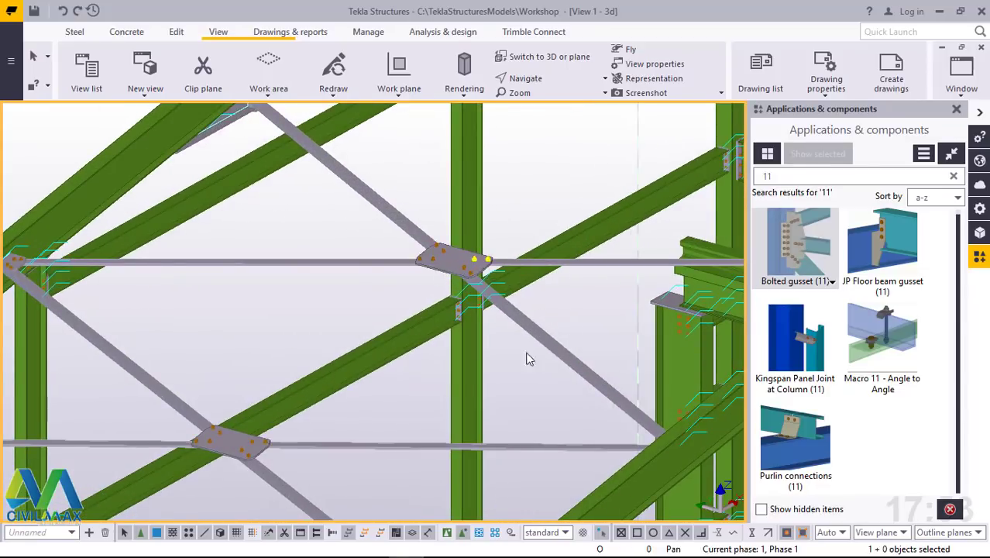
Examine the roof bracing as a component and how its braces are grouped across the hierarchy levels.
click(956, 110)
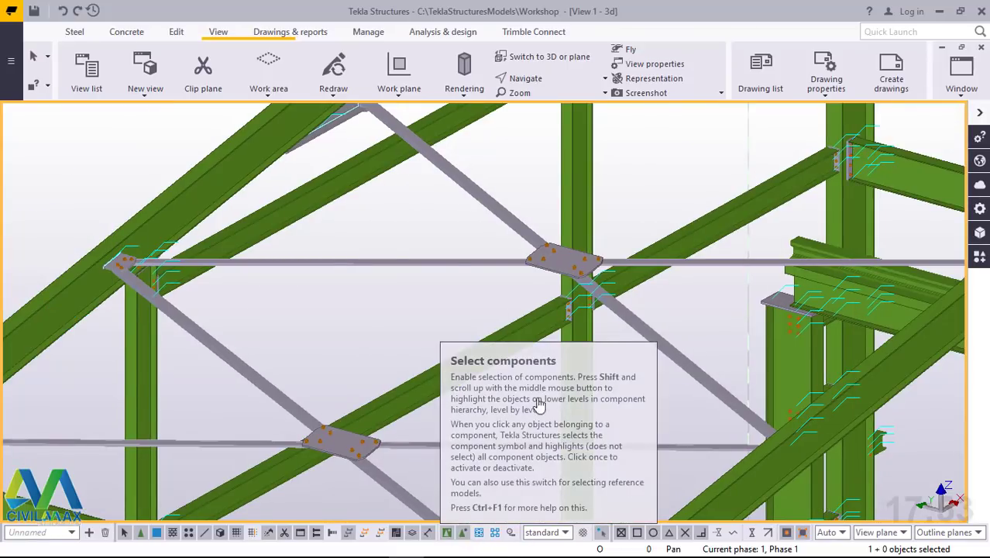
scroll(409, 275, down, 4)
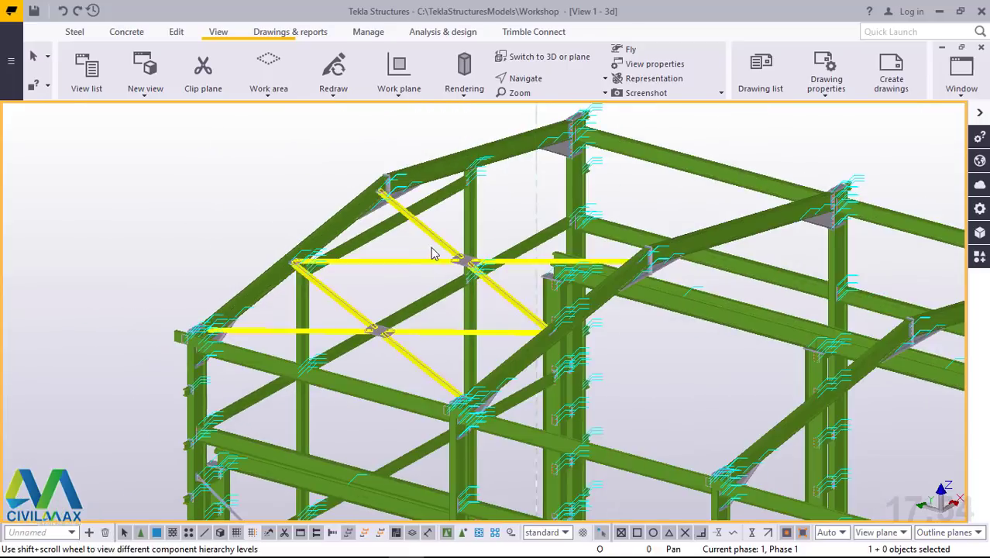
scroll(433, 252, up, 4)
scroll(439, 248, up, 1)
click(454, 229)
scroll(438, 217, down, 1)
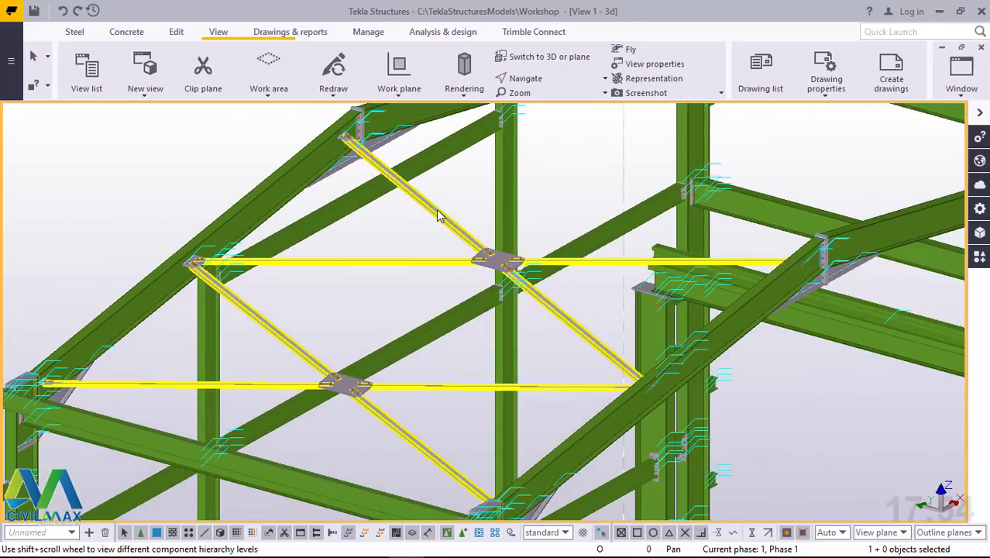
scroll(453, 223, down, 1)
scroll(464, 236, up, 3)
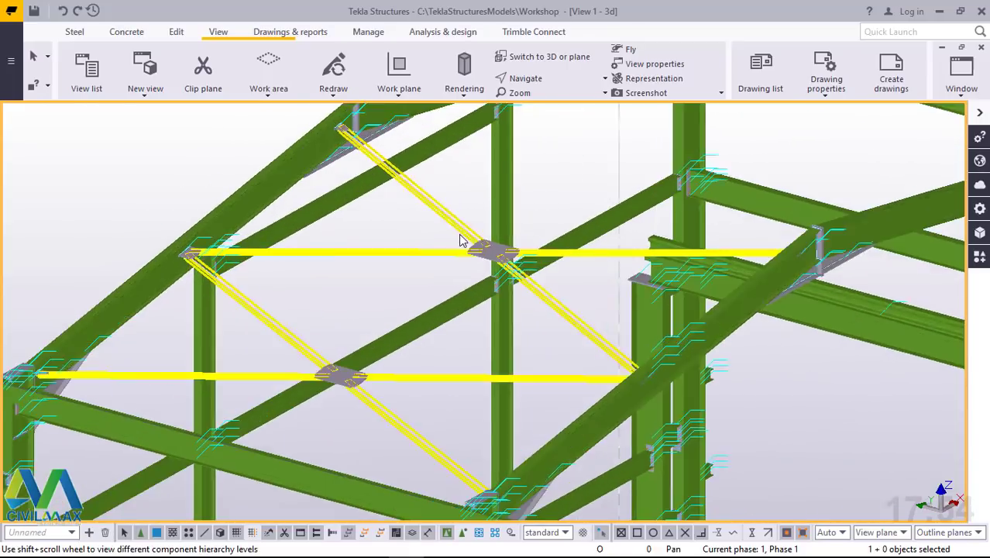
click(546, 138)
Search the component catalog for "brac" and locate Tensioner brace and compression bar (13).
click(527, 78)
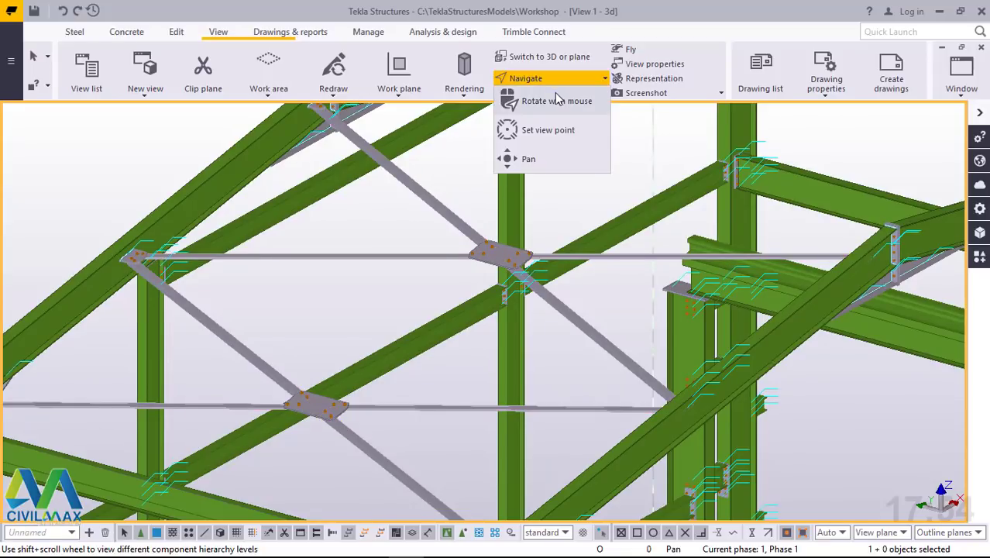
click(570, 101)
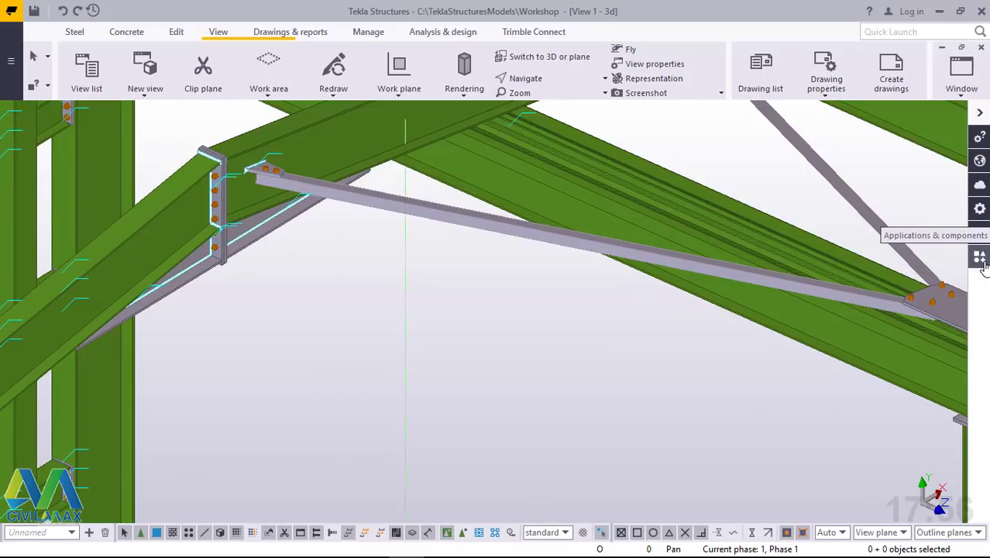
click(980, 260)
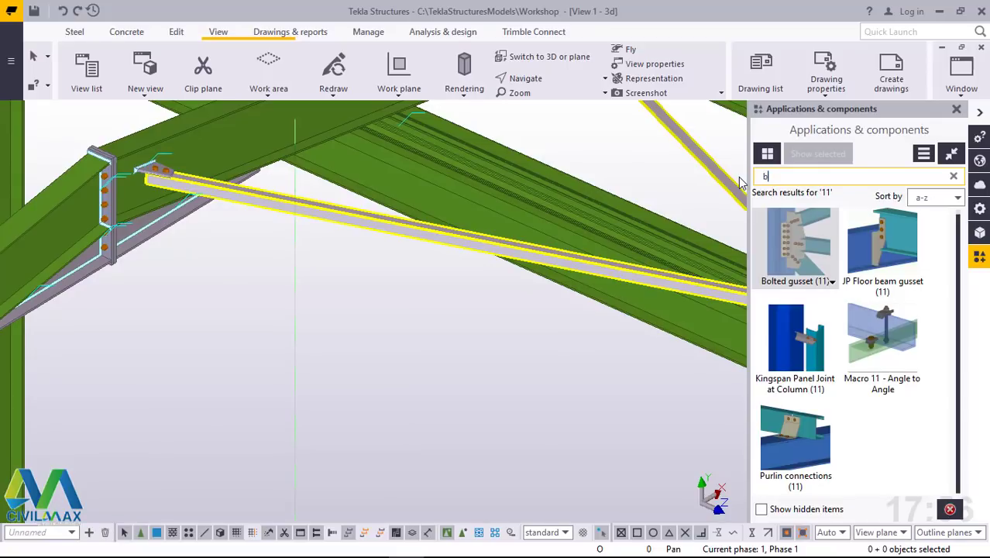
text(brac)
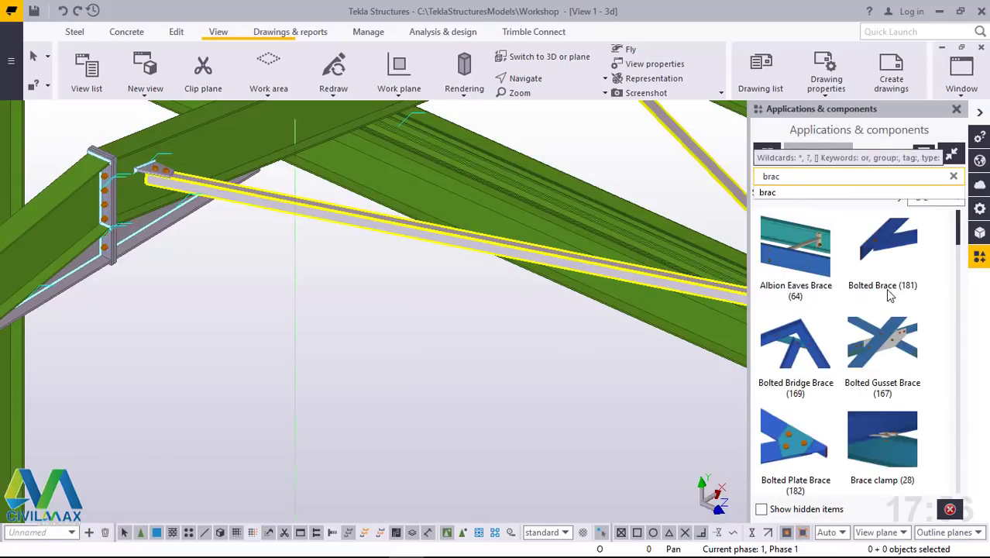
scroll(836, 380, down, 6)
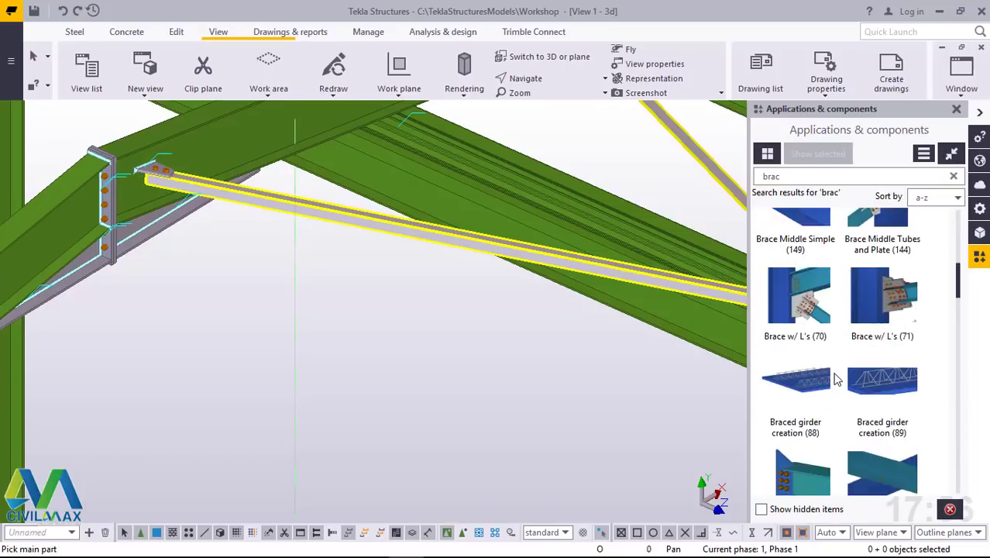
scroll(835, 378, down, 12)
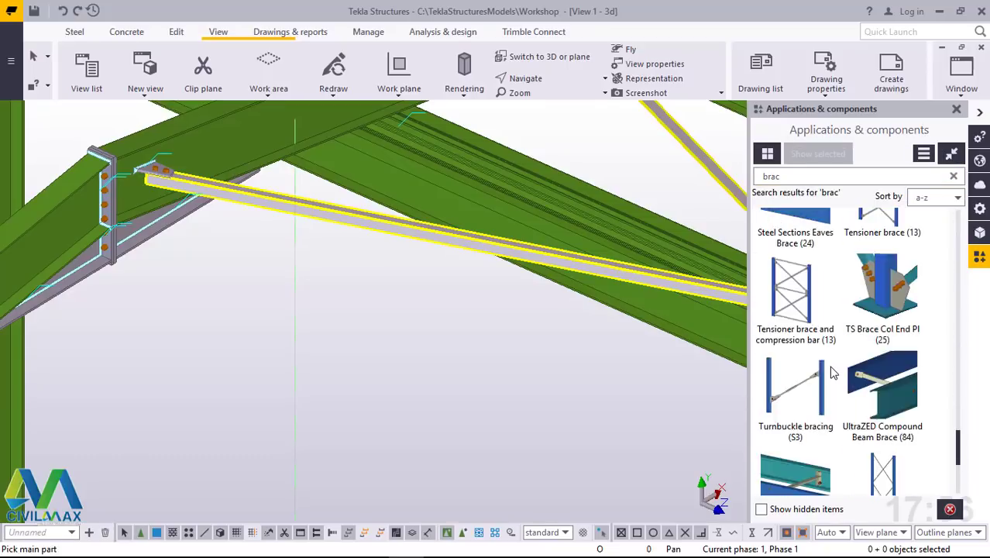
scroll(830, 365, up, 3)
click(794, 302)
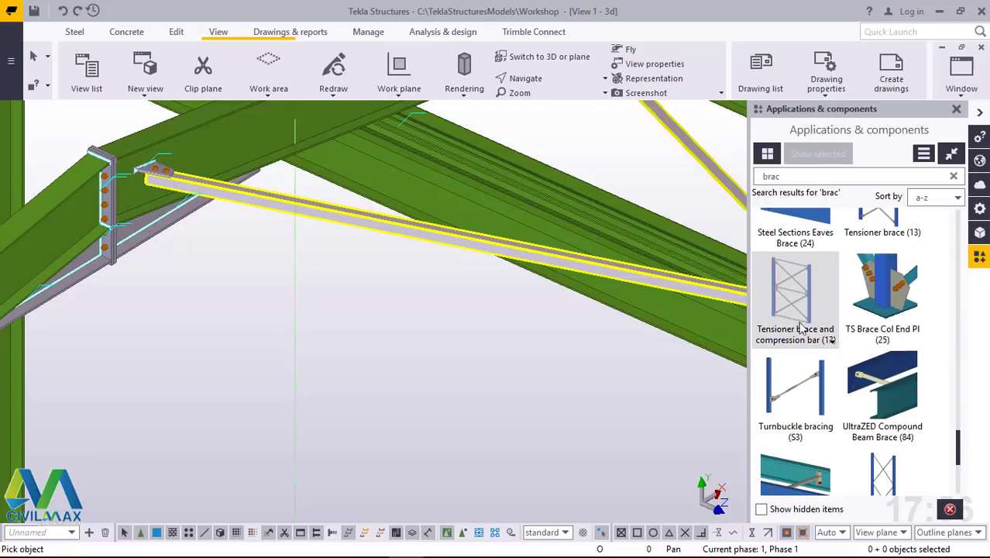
scroll(412, 406, down, 8)
scroll(406, 312, up, 4)
scroll(232, 393, down, 3)
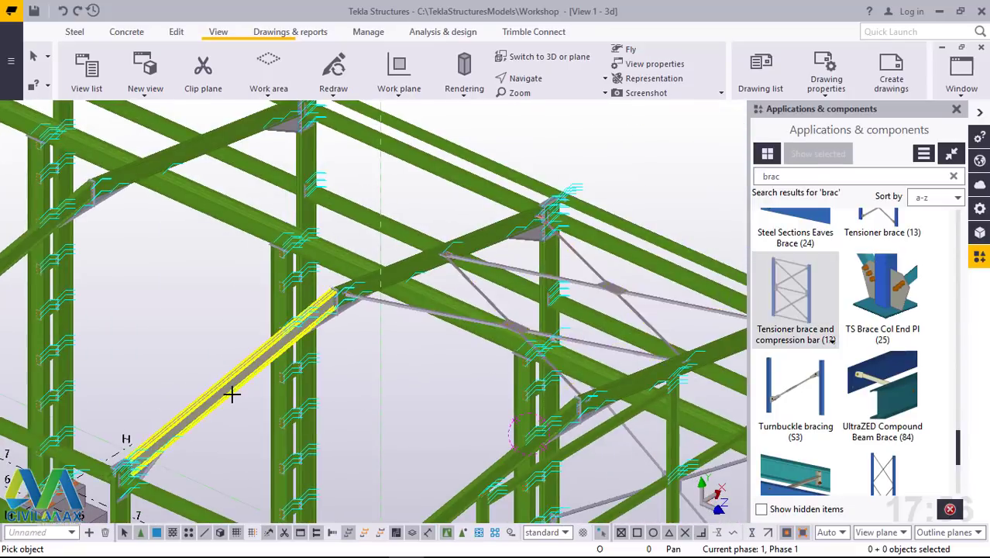
scroll(309, 327, down, 4)
scroll(315, 325, down, 4)
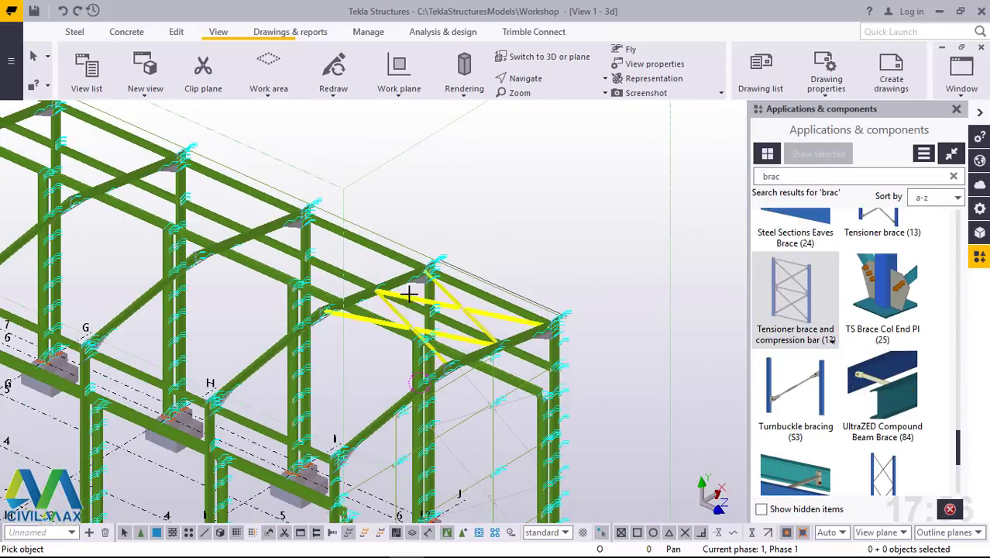
scroll(480, 255, down, 2)
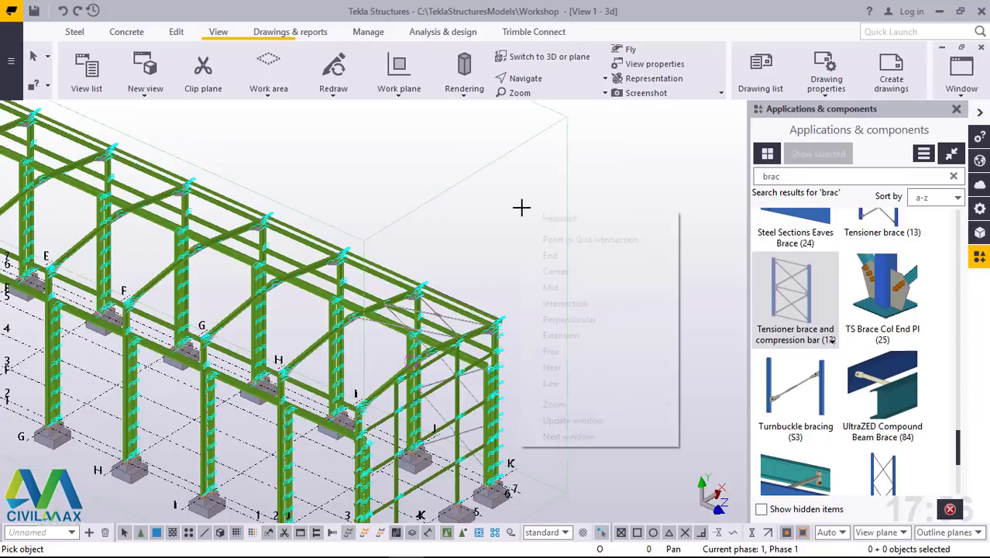
right_click(521, 209)
click(539, 244)
Set the work plane with the Work plane tool near the column bases between grids J and K.
scroll(476, 268, down, 2)
scroll(387, 453, up, 5)
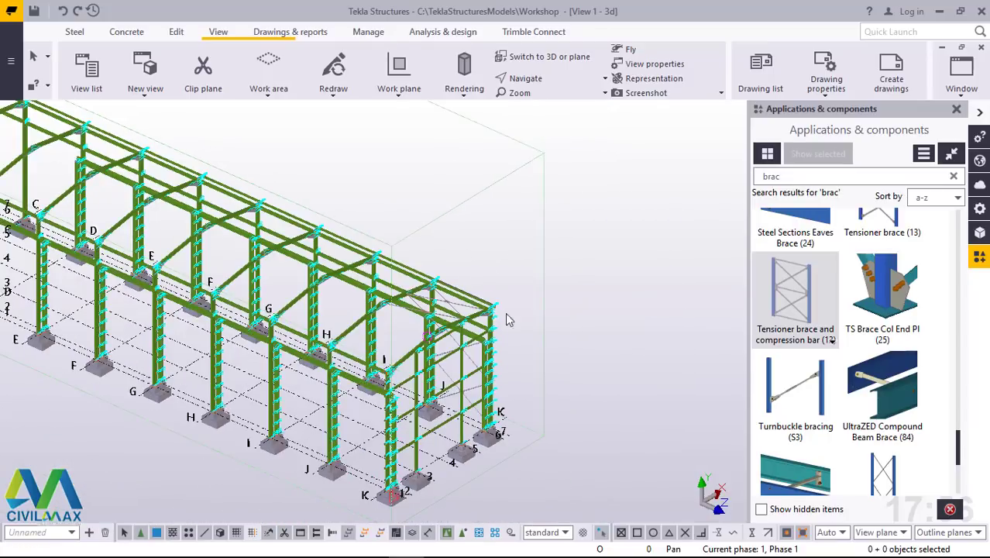
scroll(378, 439, up, 5)
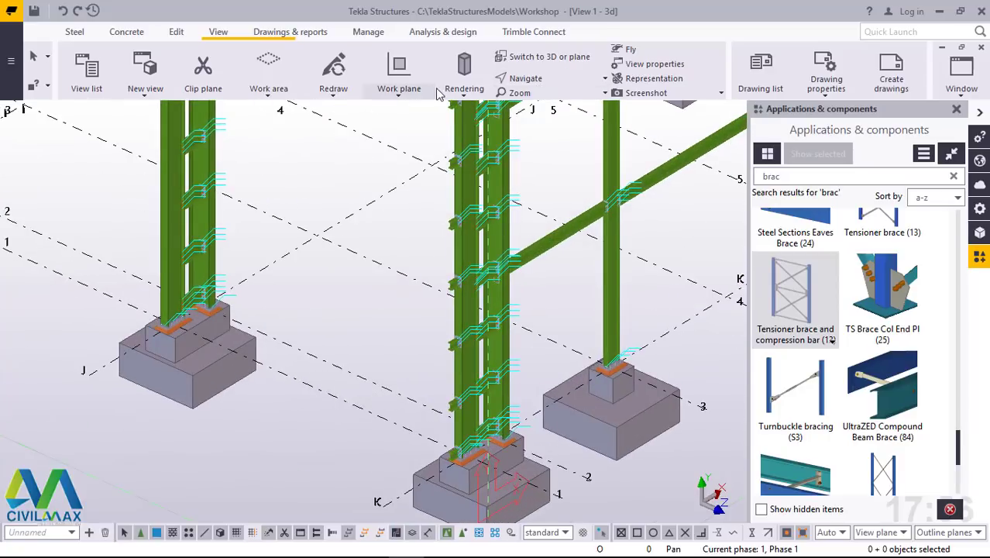
click(398, 94)
click(411, 126)
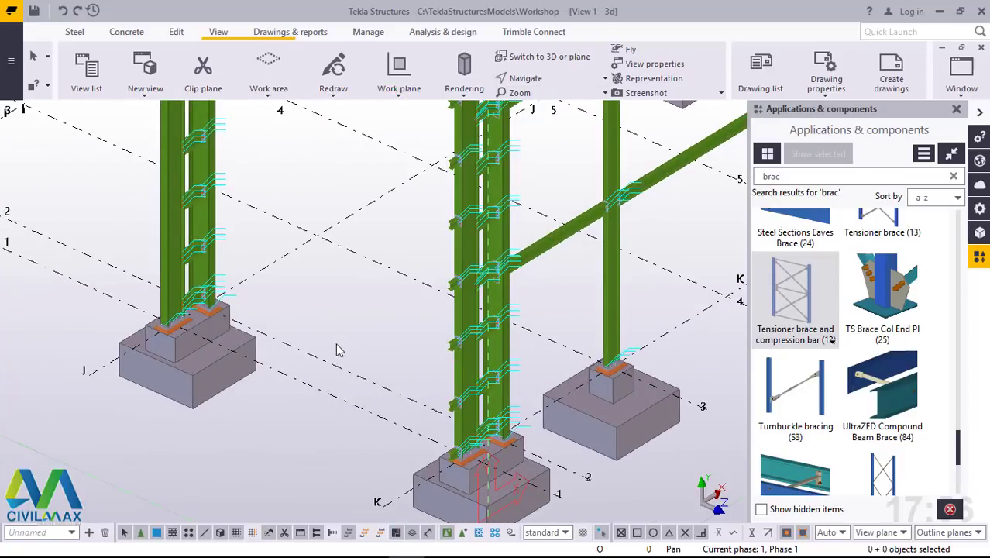
right_click(337, 304)
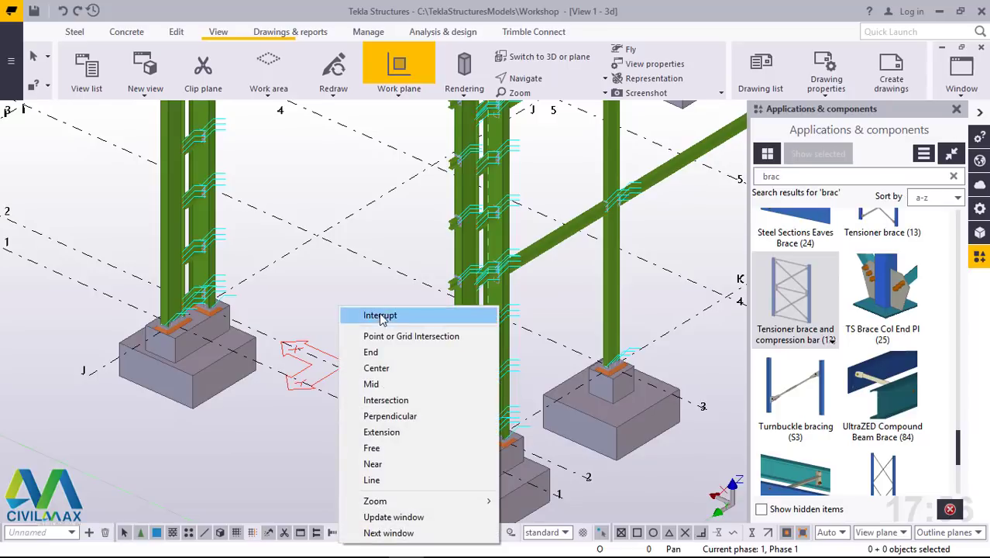
click(372, 313)
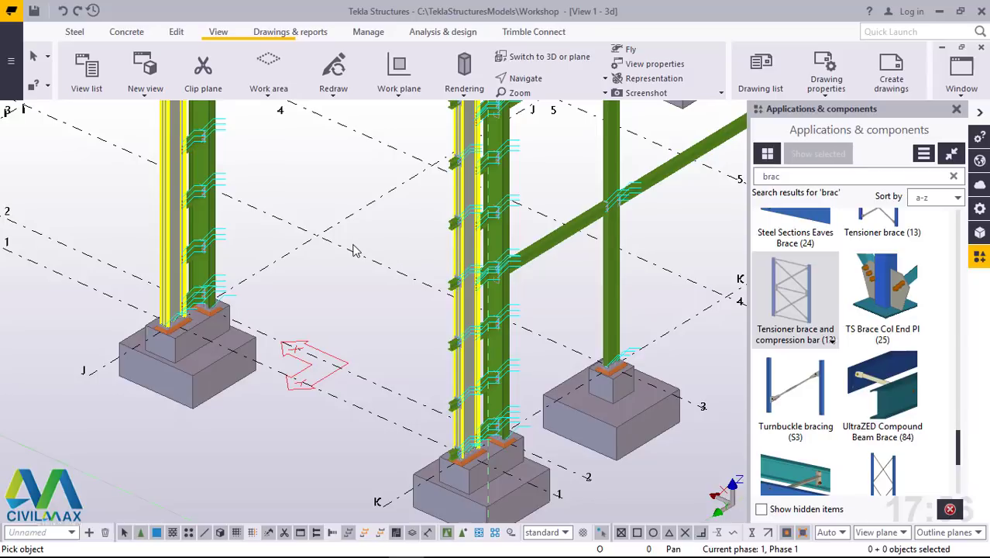
Try Tensioner brace and compression bar (13) between the side-wall columns with the grid J column as first part, and undo it.
scroll(313, 161, up, 6)
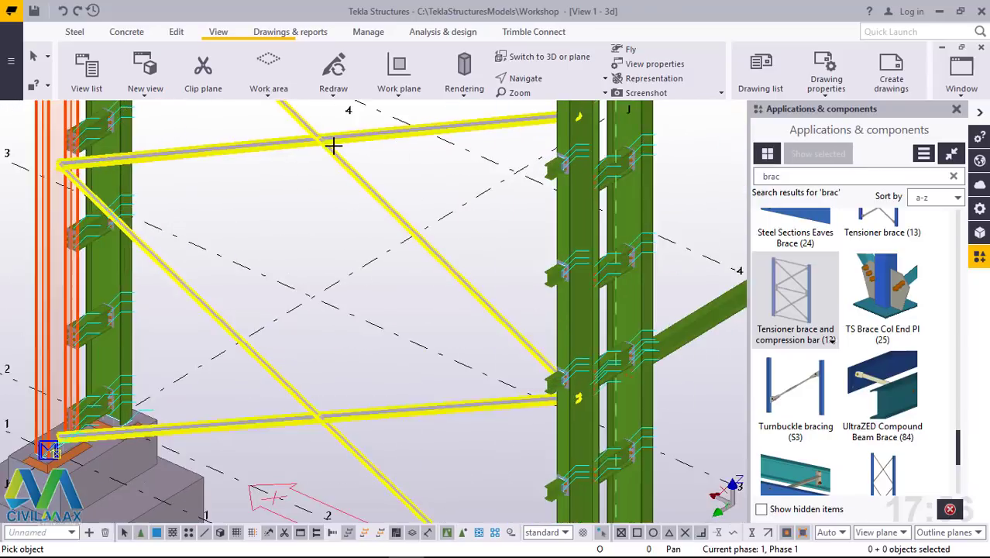
right_click(401, 169)
click(452, 177)
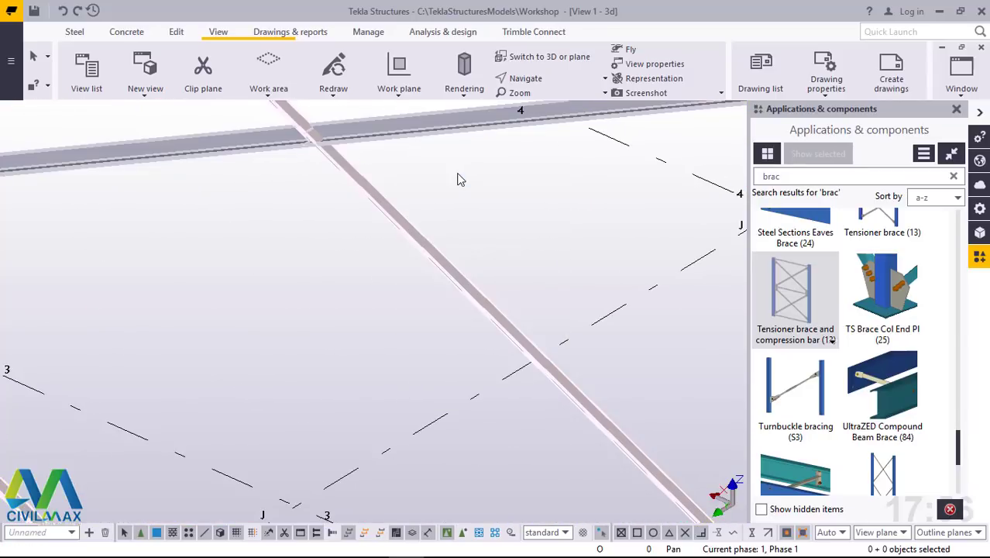
click(423, 343)
scroll(423, 343, down, 5)
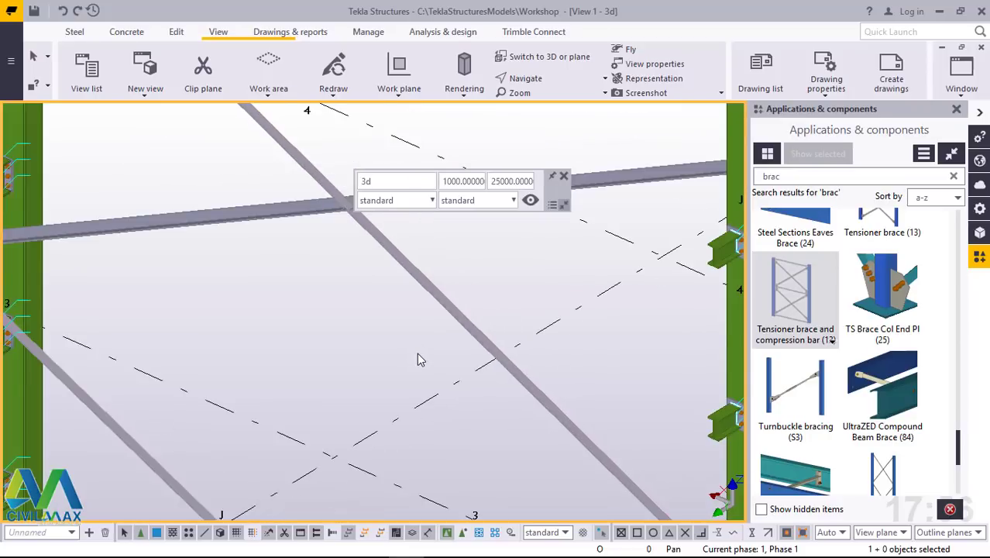
click(63, 11)
Place Tensioner brace and compression bar (13) between the side-wall columns with the grid K column as first part.
click(798, 289)
click(581, 332)
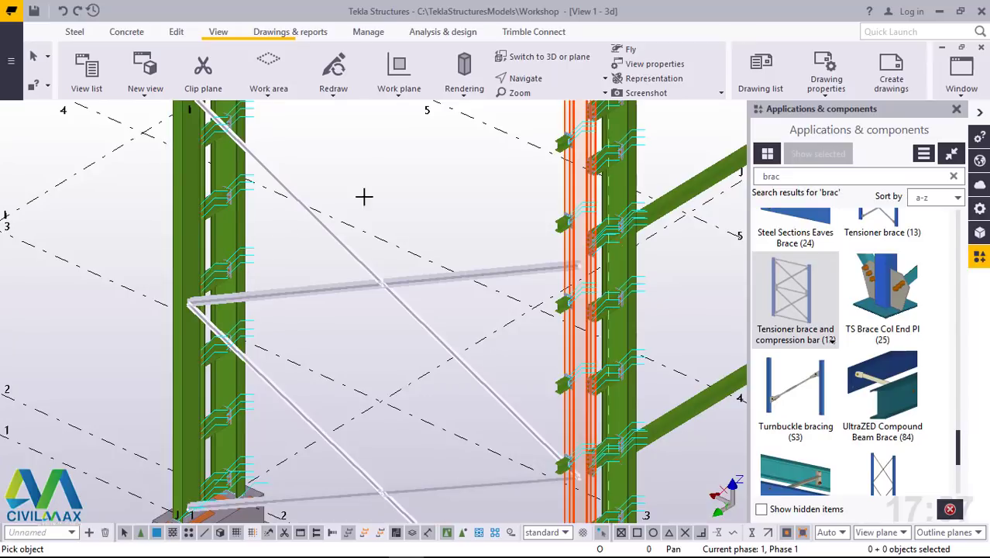
right_click(385, 175)
click(401, 185)
Load the saved bracings1 properties for the new side-wall bracing and modify the component with them.
ctrl+middle_drag(401, 184, 353, 341)
scroll(323, 333, up, 3)
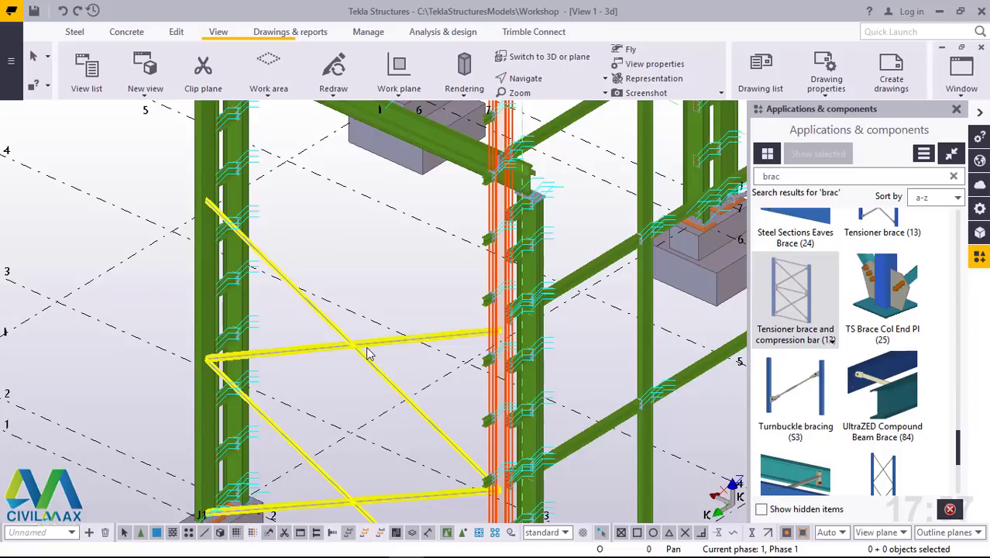
double_click(369, 355)
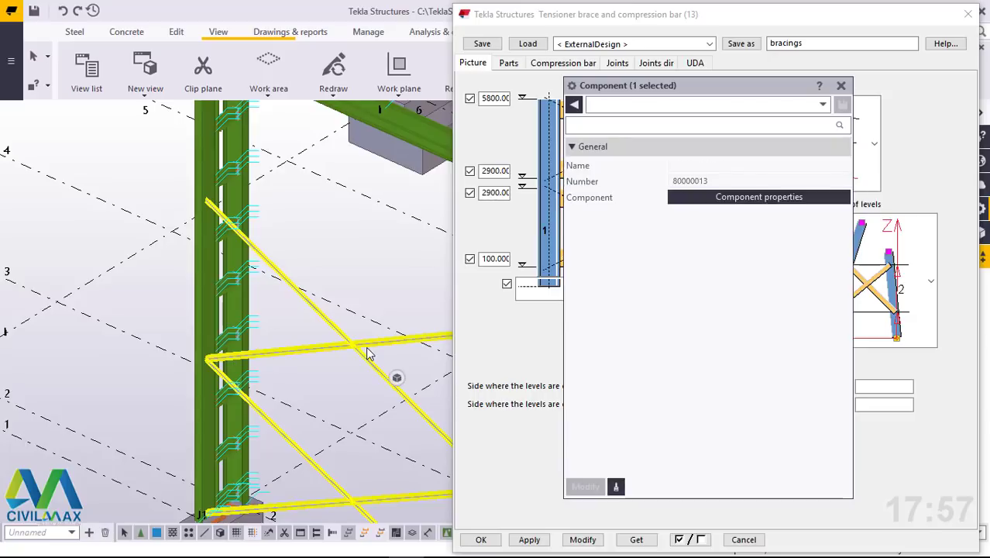
click(841, 86)
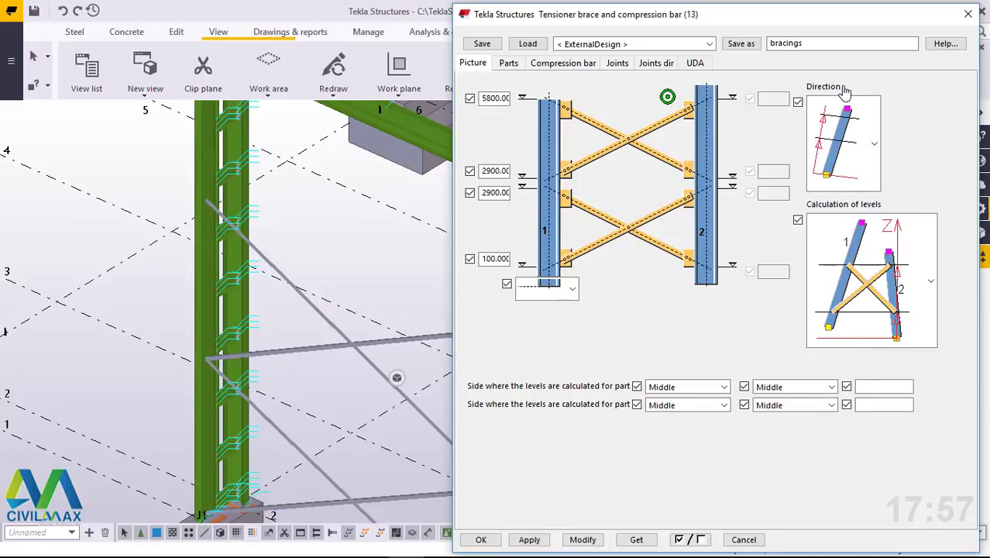
click(709, 45)
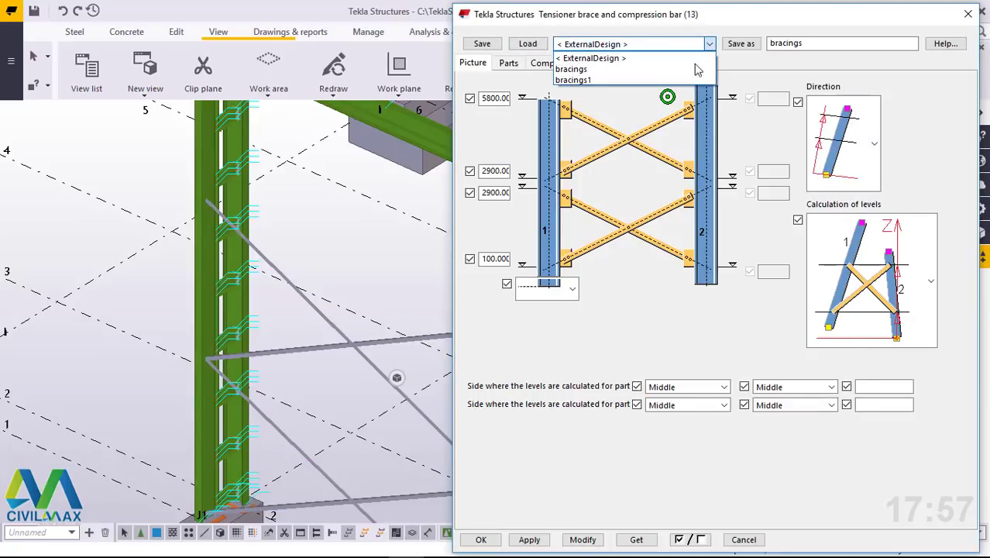
click(592, 68)
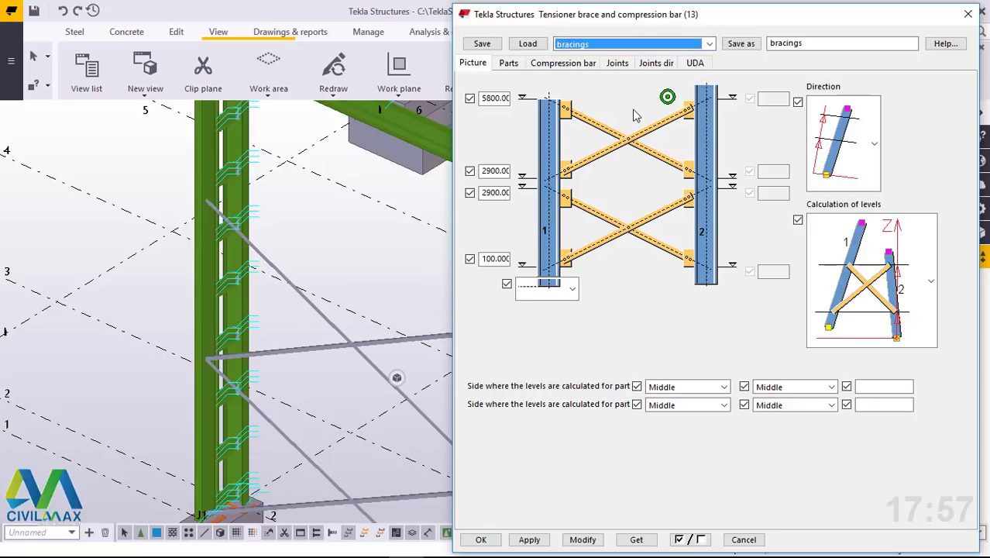
click(708, 45)
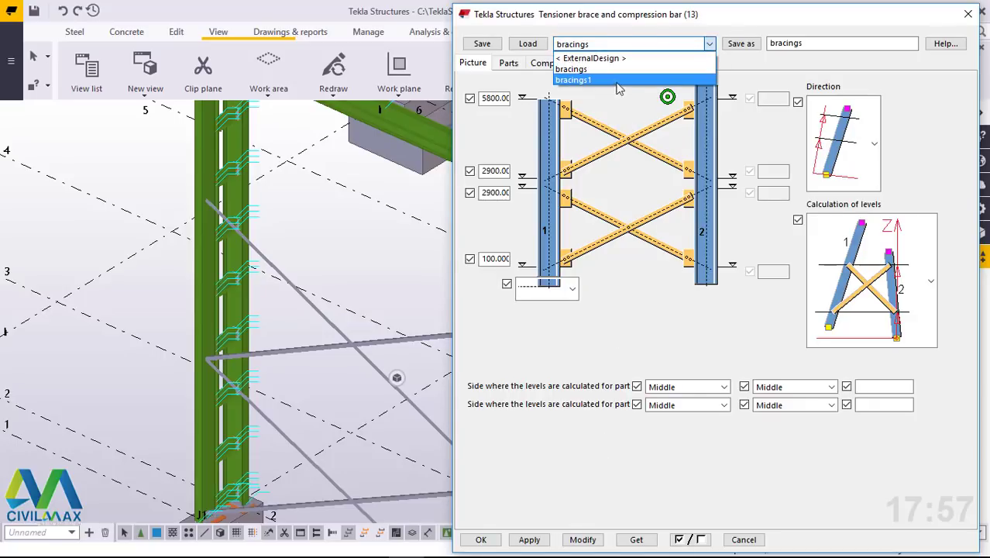
click(597, 81)
click(583, 542)
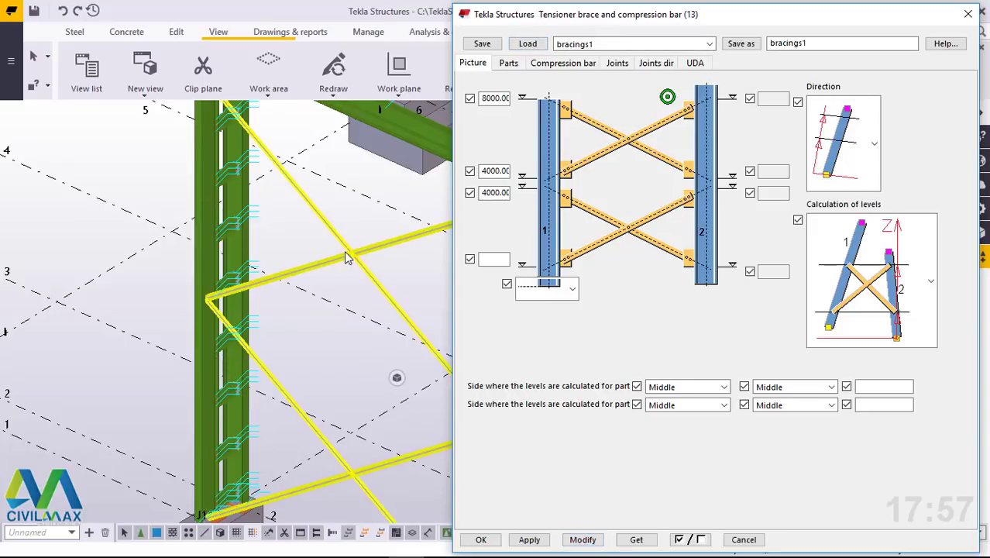
Examine the modified bracing between the grid J and K columns and the adjacent roof bay, and close the component properties.
scroll(248, 303, down, 3)
scroll(242, 304, down, 2)
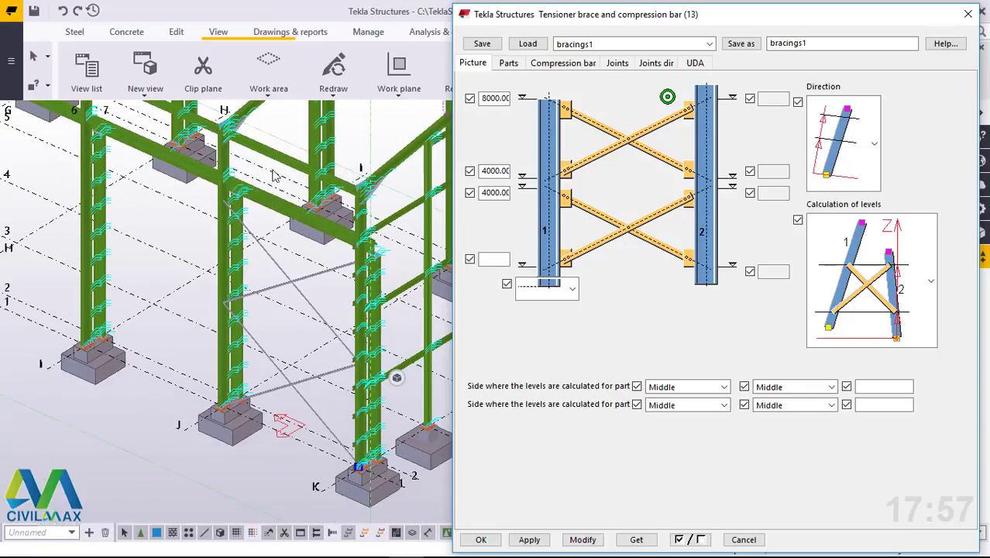
scroll(210, 326, up, 4)
scroll(185, 347, up, 6)
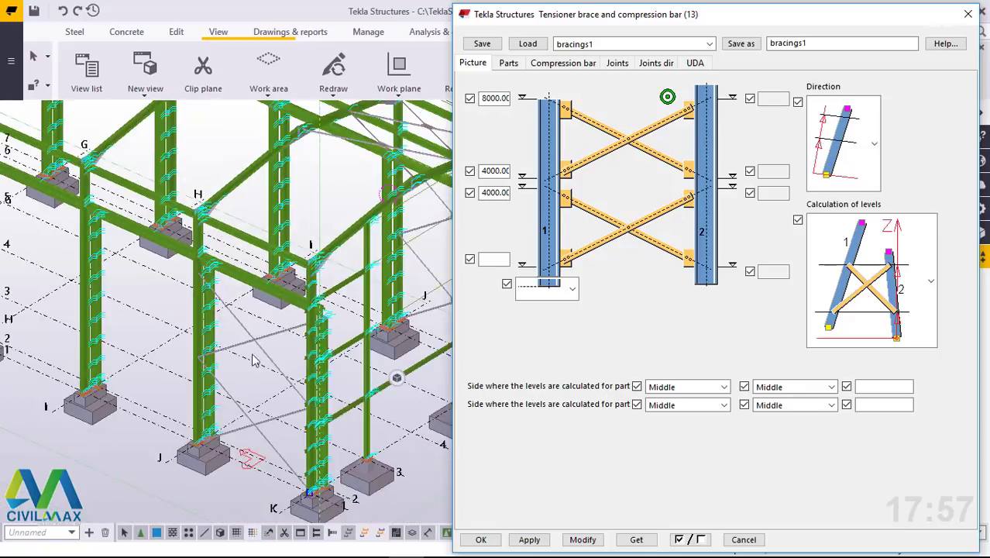
scroll(232, 403, down, 5)
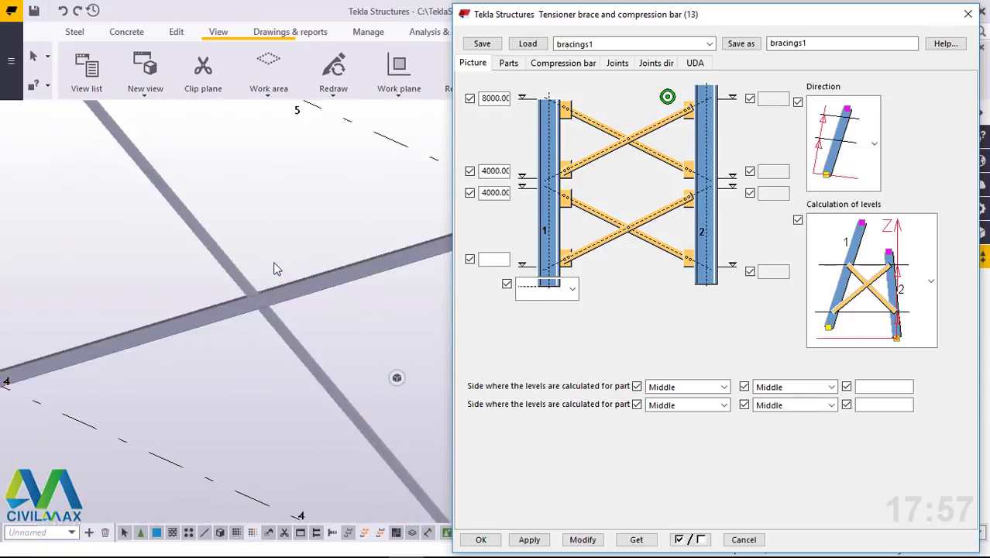
scroll(232, 372, down, 3)
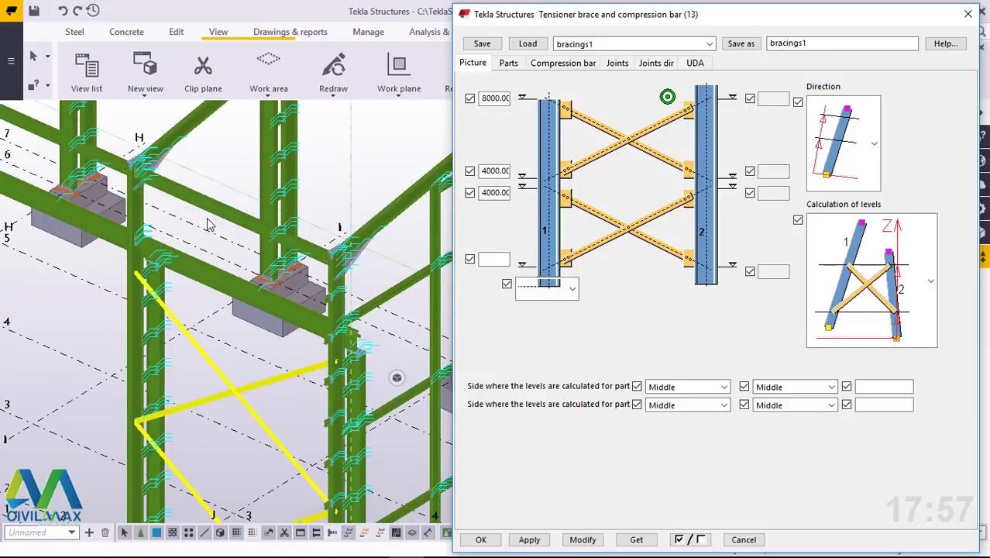
scroll(194, 225, up, 4)
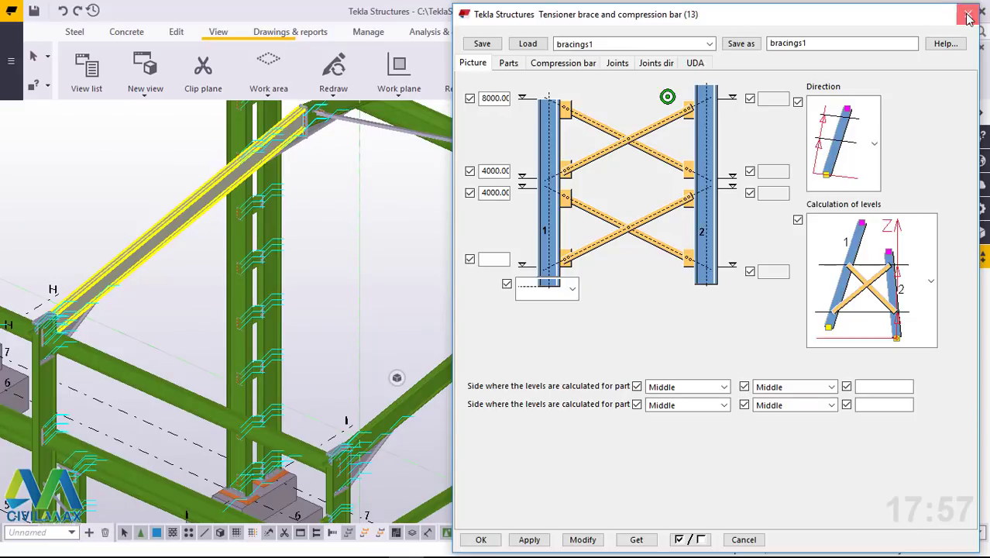
key(Escape)
Set the work plane to the slope of the grid K end-frame rafter with the Work plane tool.
click(399, 90)
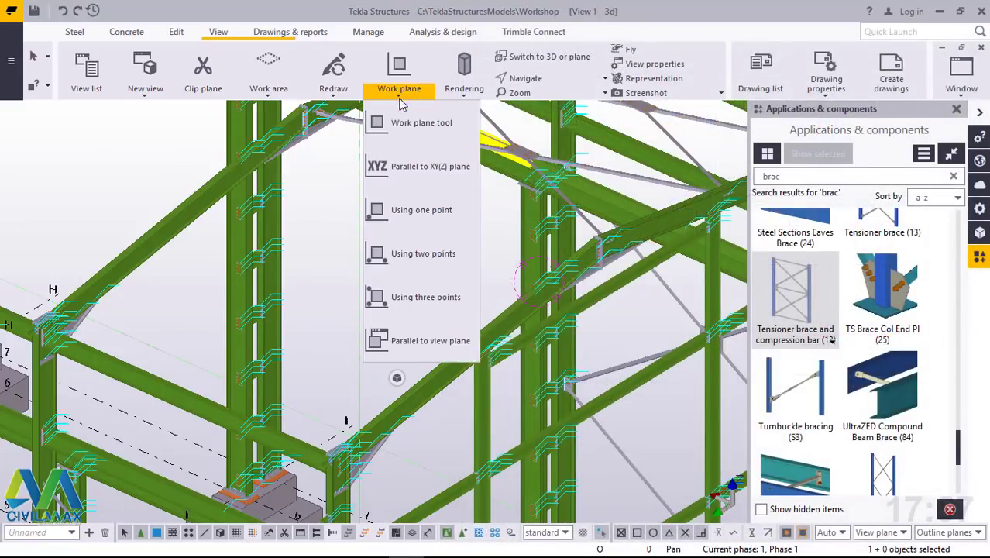
click(411, 123)
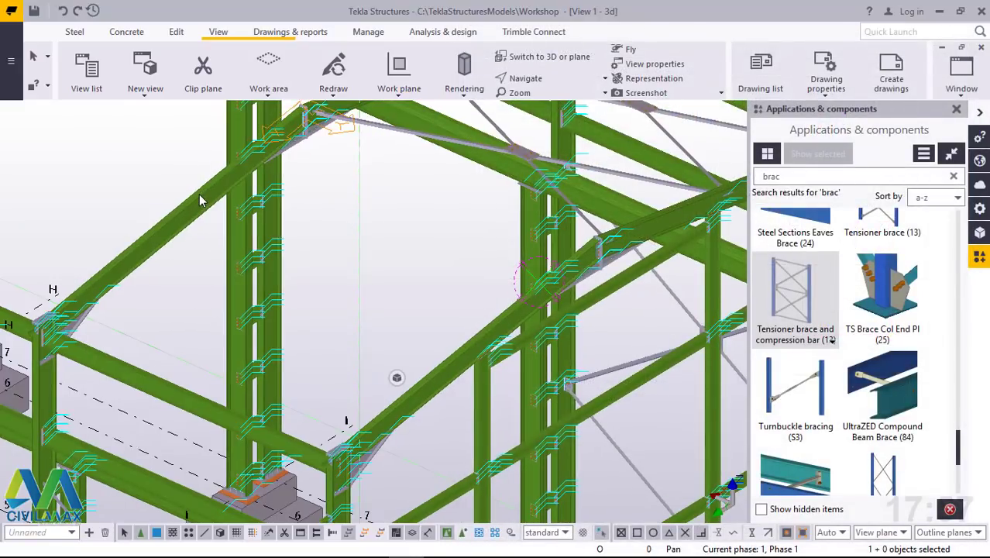
click(430, 387)
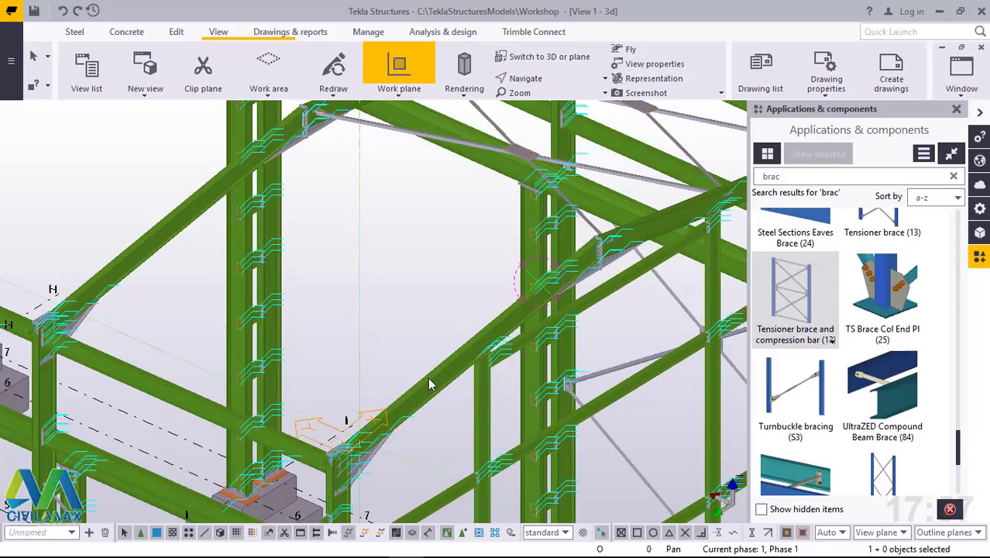
scroll(420, 383, up, 4)
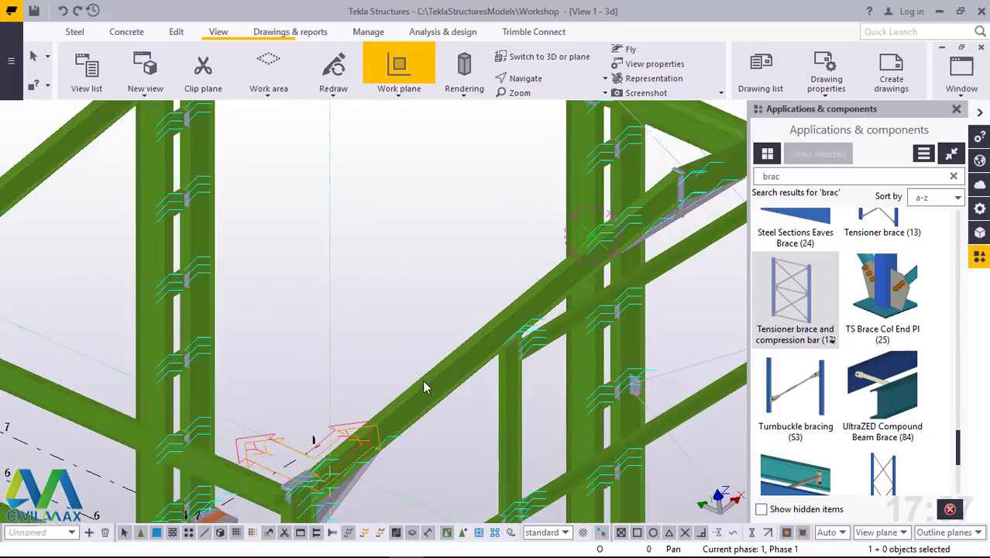
right_click(397, 213)
click(448, 225)
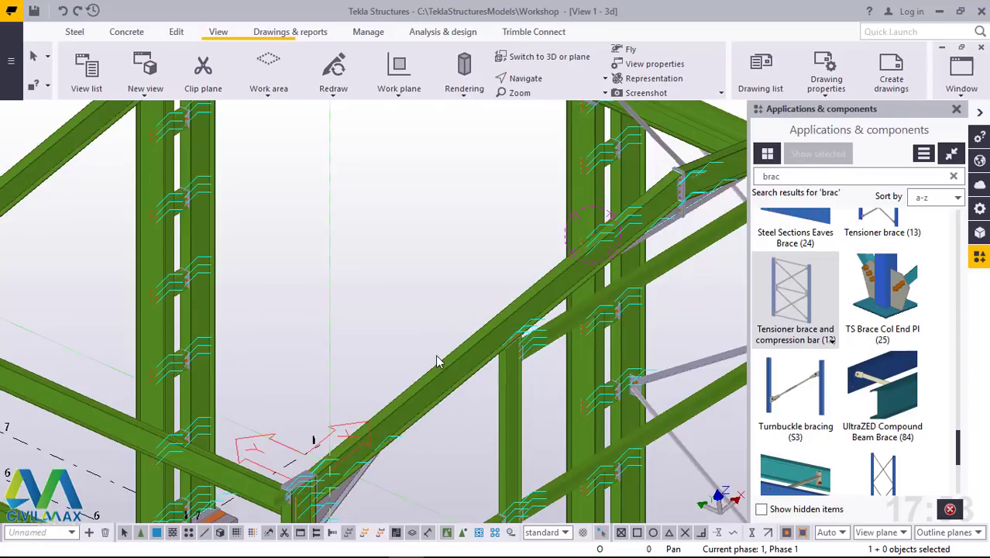
Place Tensioner brace and compression bar (13) between the grid K end-frame rafter and the neighbouring grid J rafter.
scroll(437, 354, down, 3)
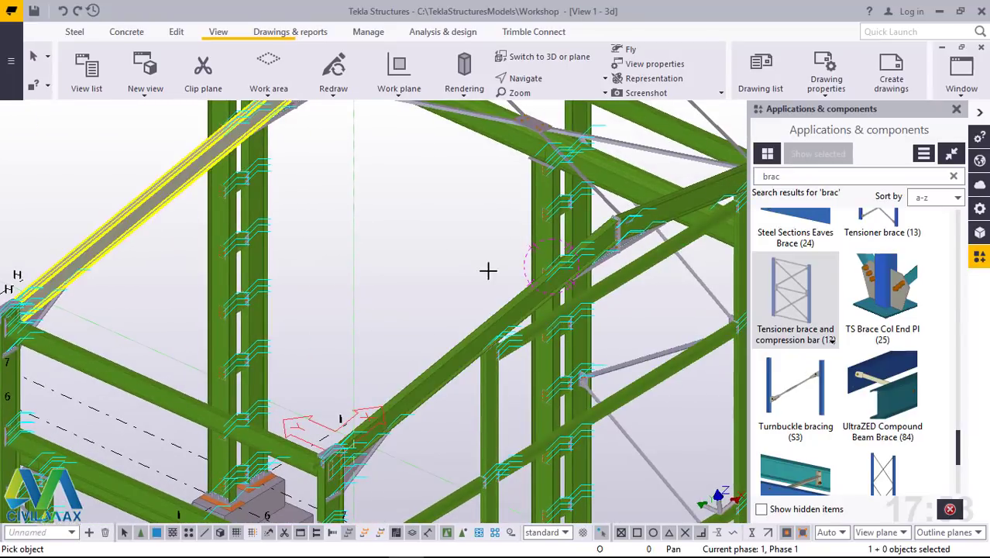
click(165, 186)
right_click(425, 185)
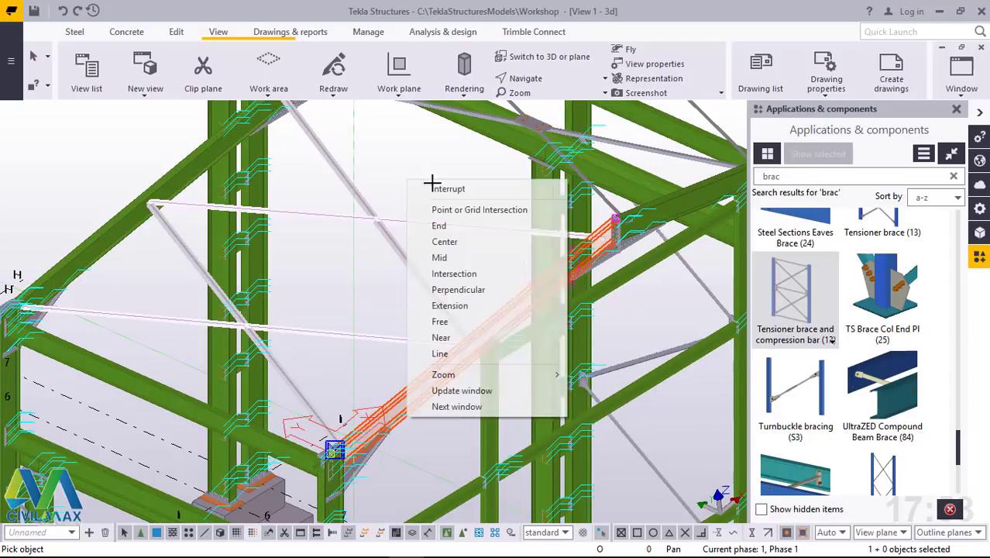
Interrupt the running bracing command and examine the roof bracing from the opposite side of the frame.
click(434, 187)
scroll(390, 211, down, 2)
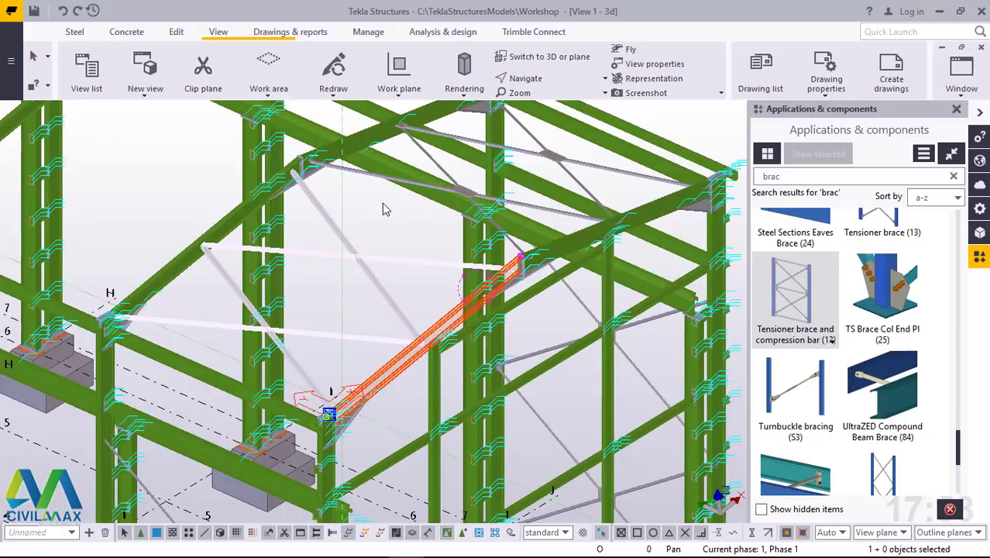
scroll(390, 211, up, 5)
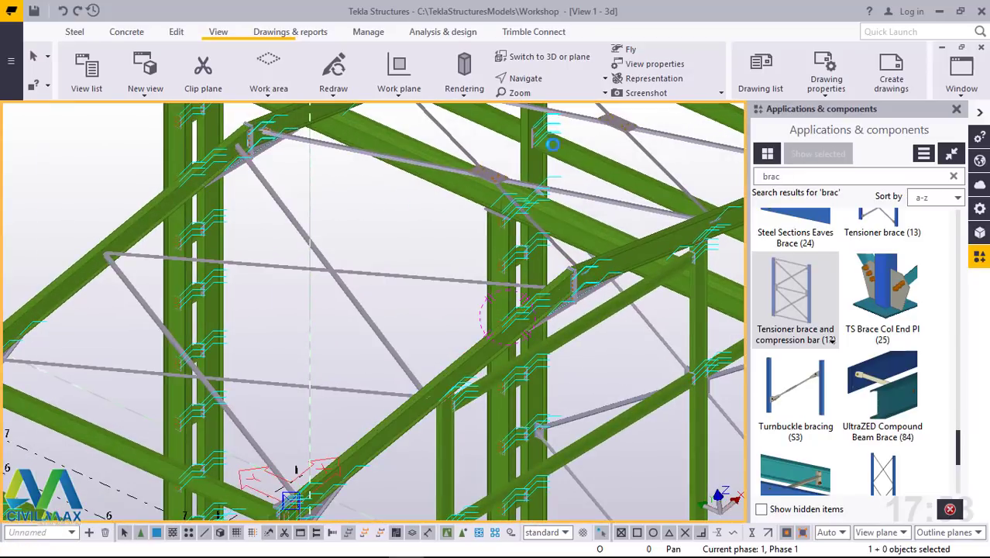
click(525, 78)
click(543, 102)
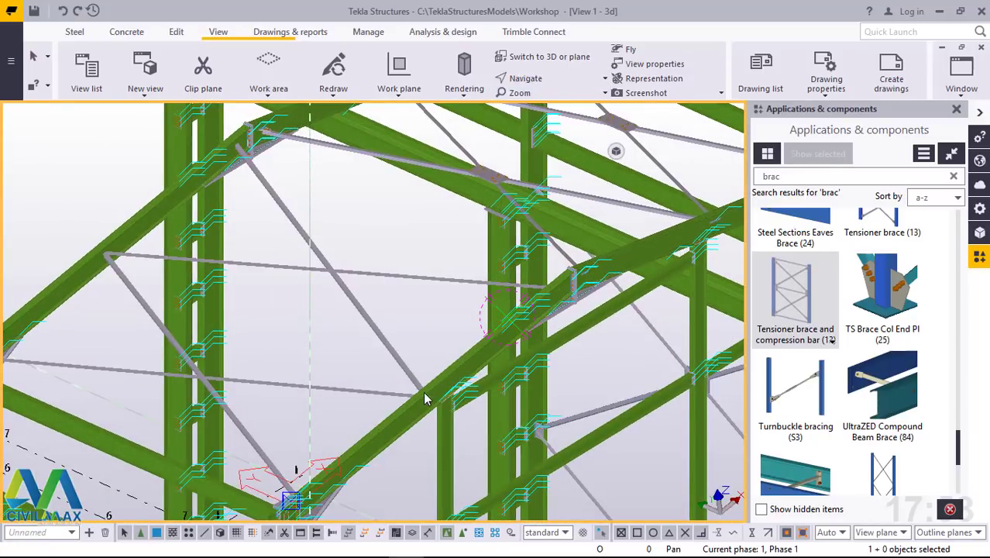
drag(433, 387, 682, 377)
ctrl+middle_drag(682, 377, 689, 377)
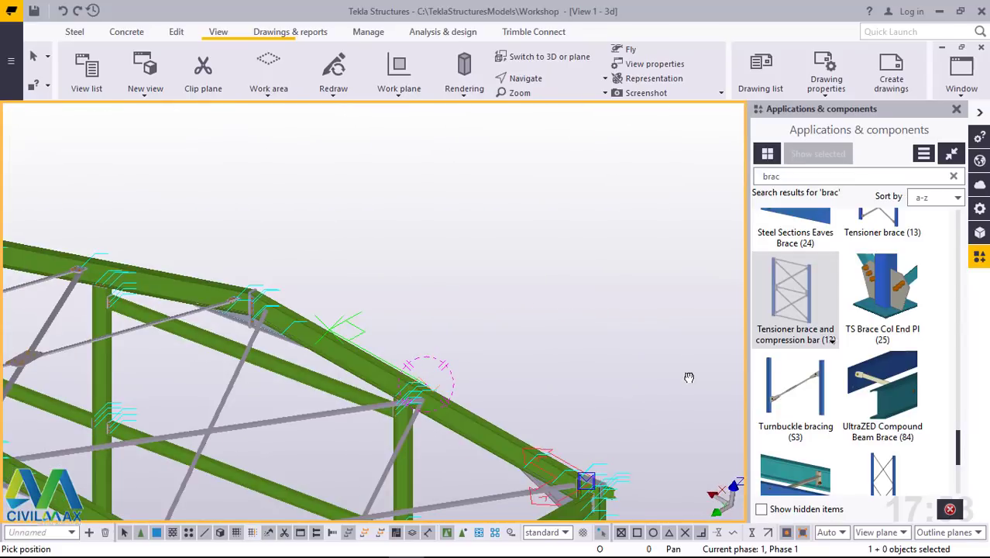
ctrl+middle_drag(348, 343, 347, 316)
right_click(482, 163)
click(535, 169)
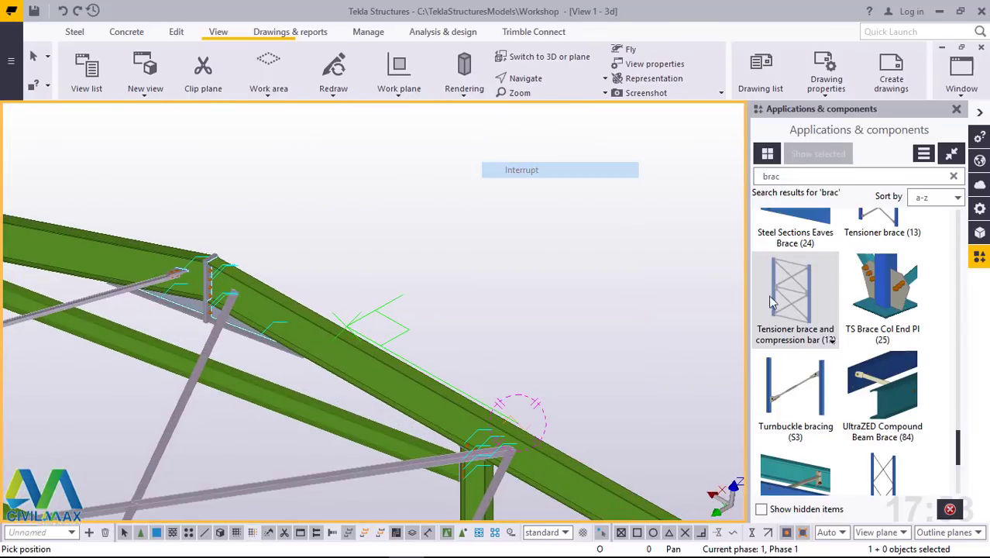
Search the applications and components catalog for "cen" to find the Central gusset (169) component.
click(765, 177)
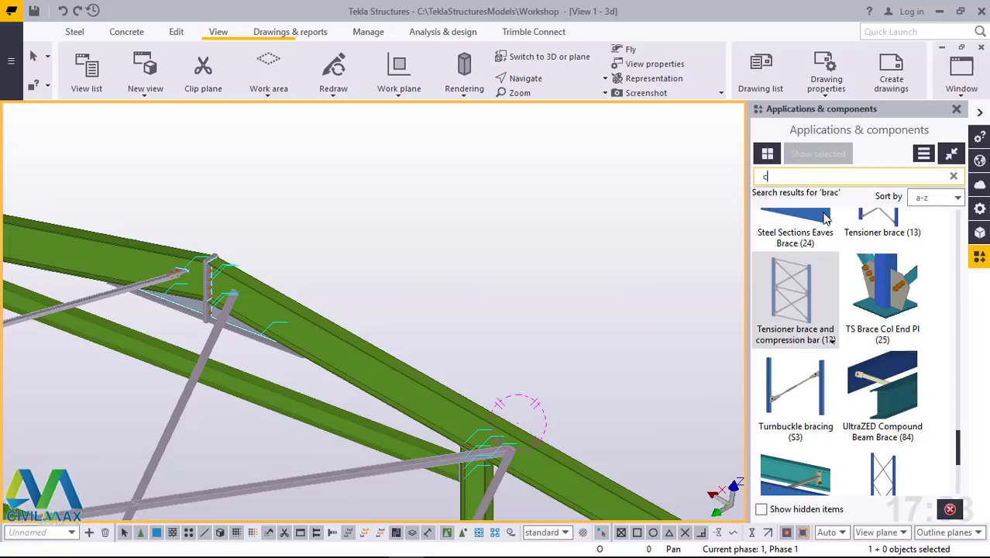
text(ce)
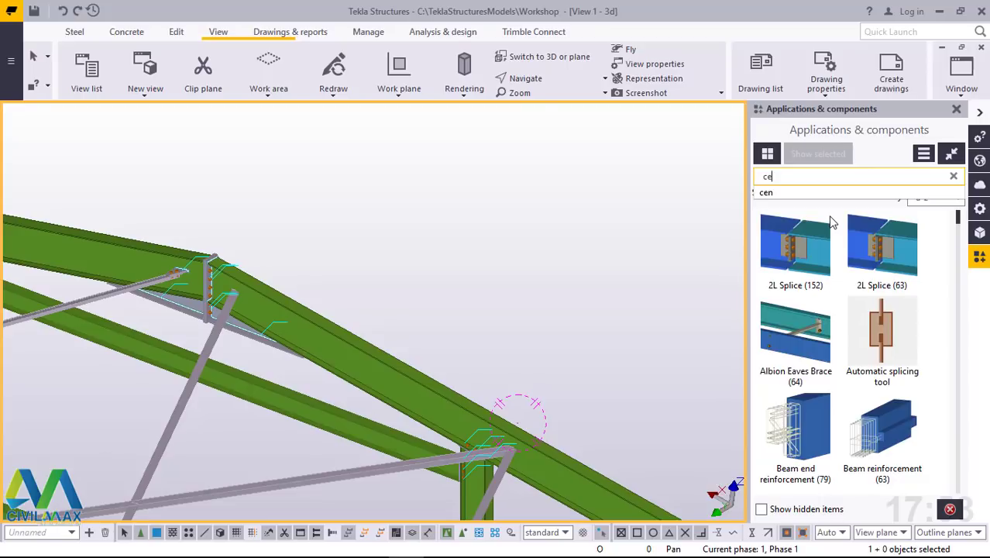
text(b)
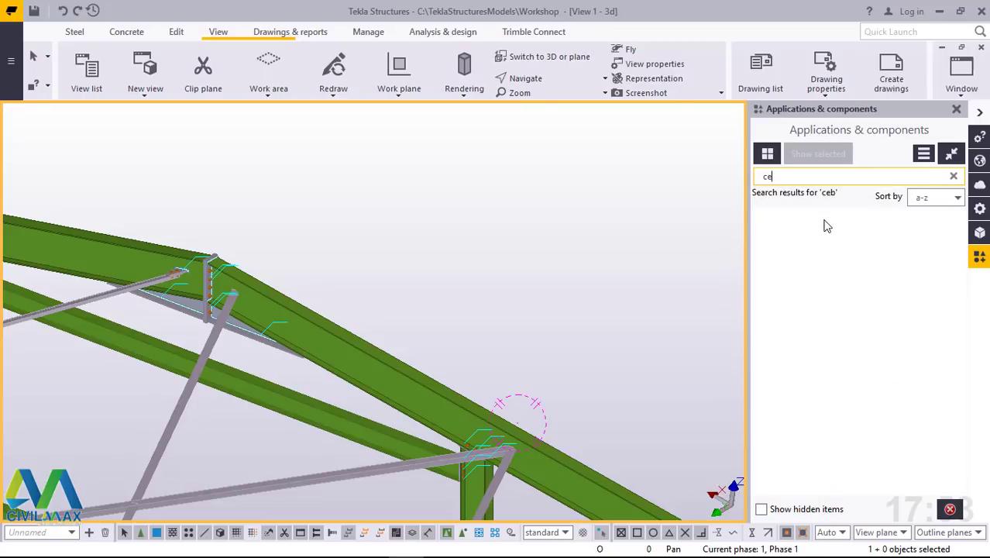
text(n)
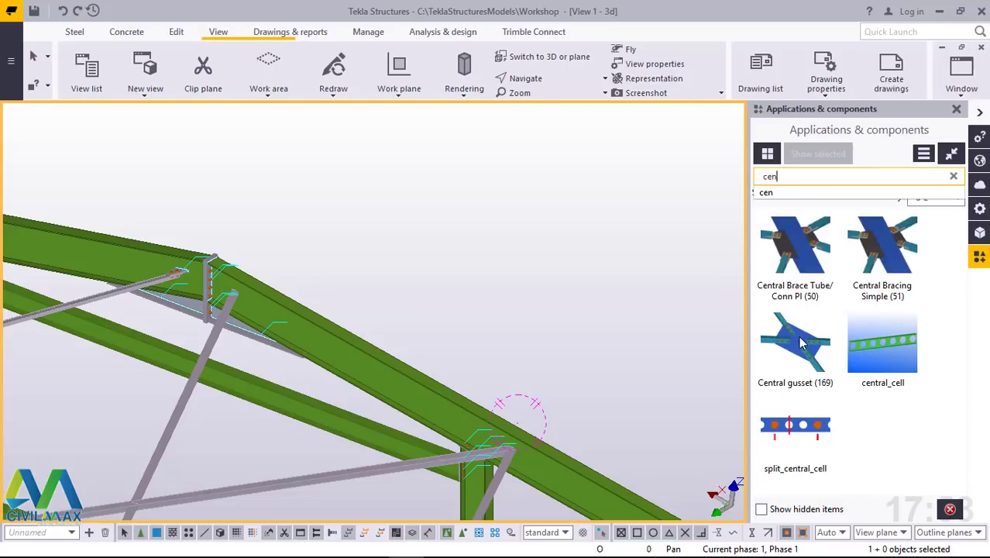
Create a Central gusset (169) at the crossing of the roof braces near the ridge, with selection set to objects in components.
scroll(370, 290, down, 5)
scroll(232, 418, up, 8)
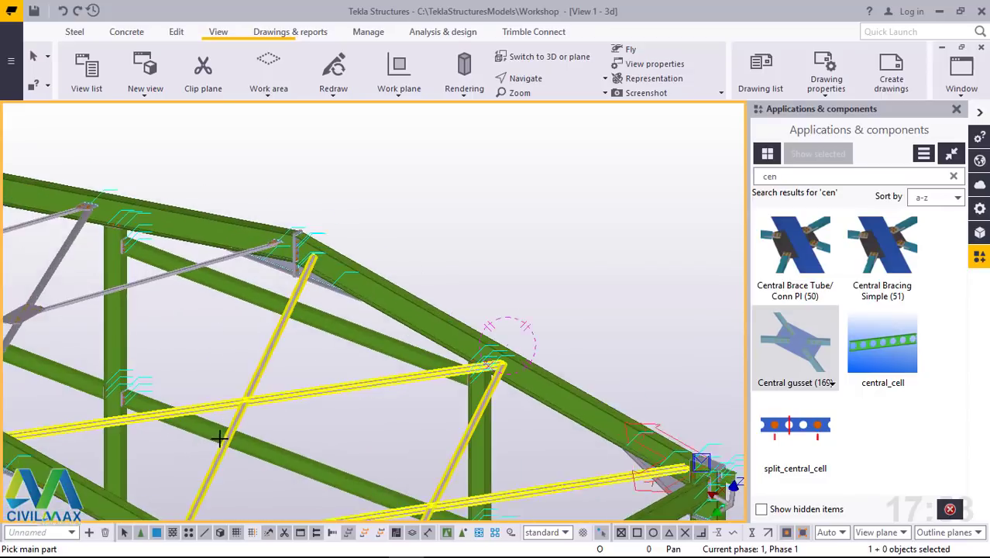
scroll(267, 365, up, 3)
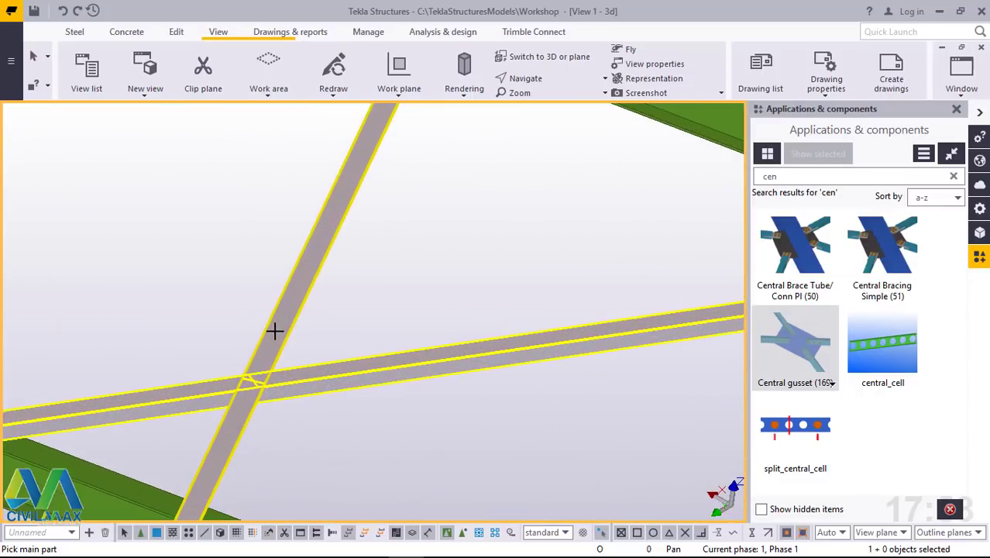
scroll(376, 500, down, 3)
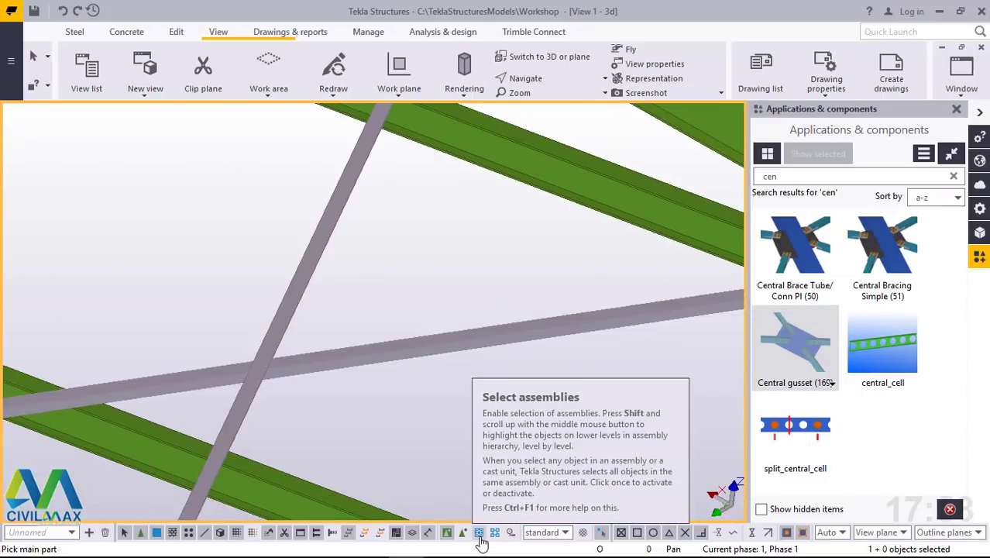
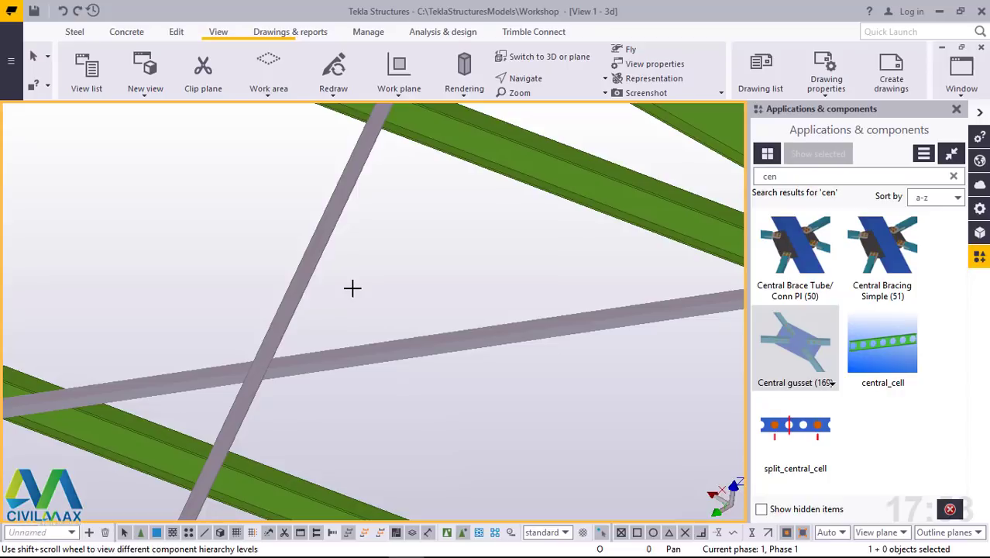
click(284, 321)
click(310, 357)
click(260, 381)
click(240, 379)
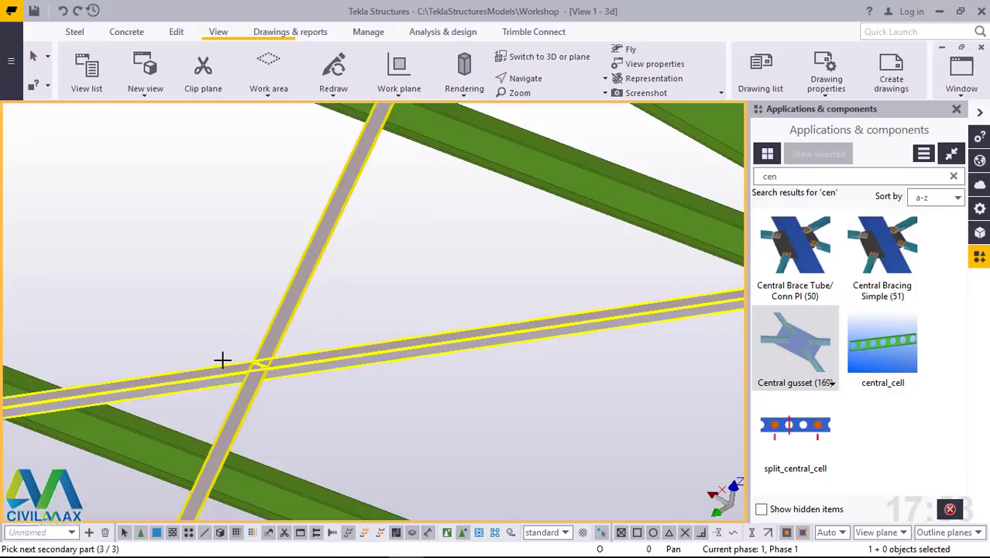
middle_click(218, 310)
scroll(224, 310, down, 5)
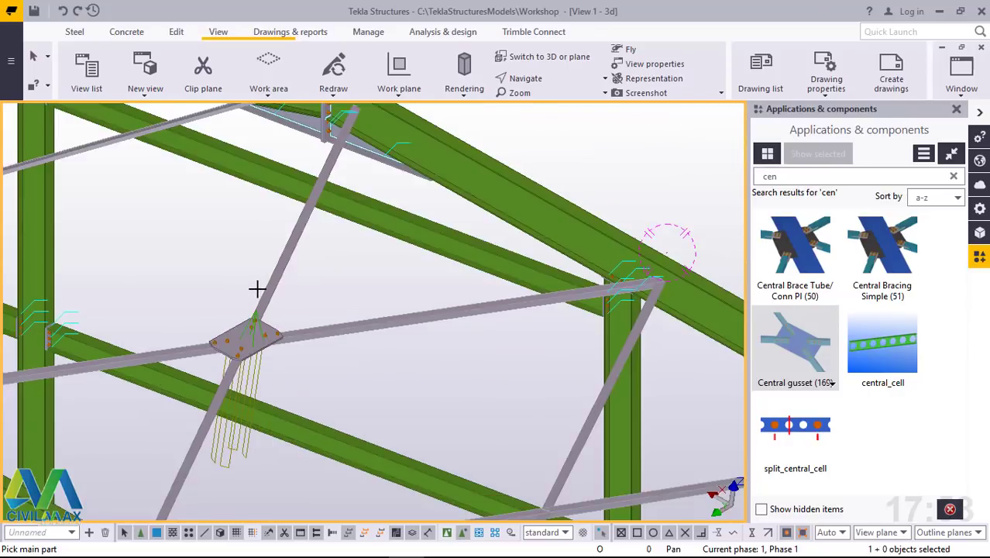
Add a Central gusset (169) at the crossing of the roof braces in the bay next to the eaves.
ctrl+middle_drag(256, 288, 343, 349)
scroll(356, 372, up, 4)
scroll(370, 338, up, 2)
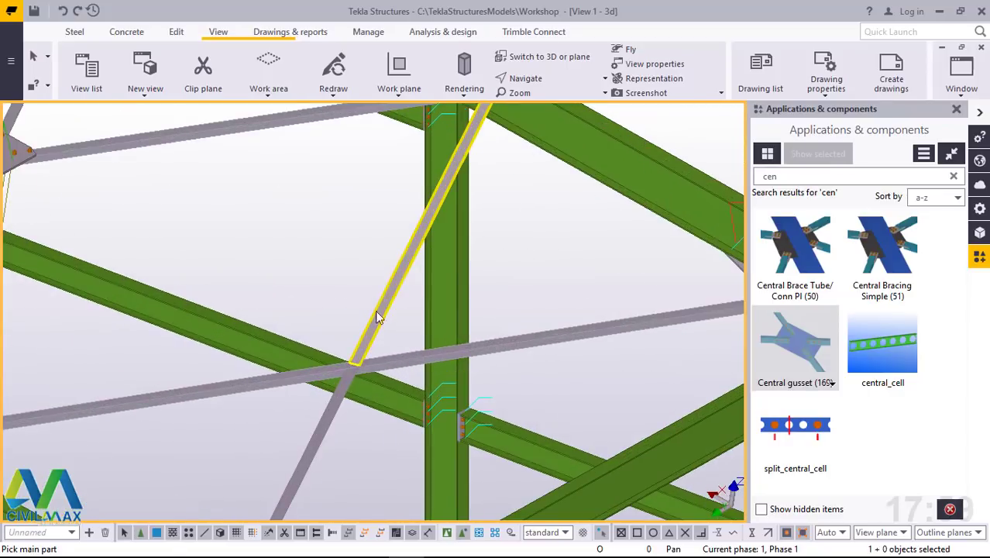
click(379, 313)
click(338, 369)
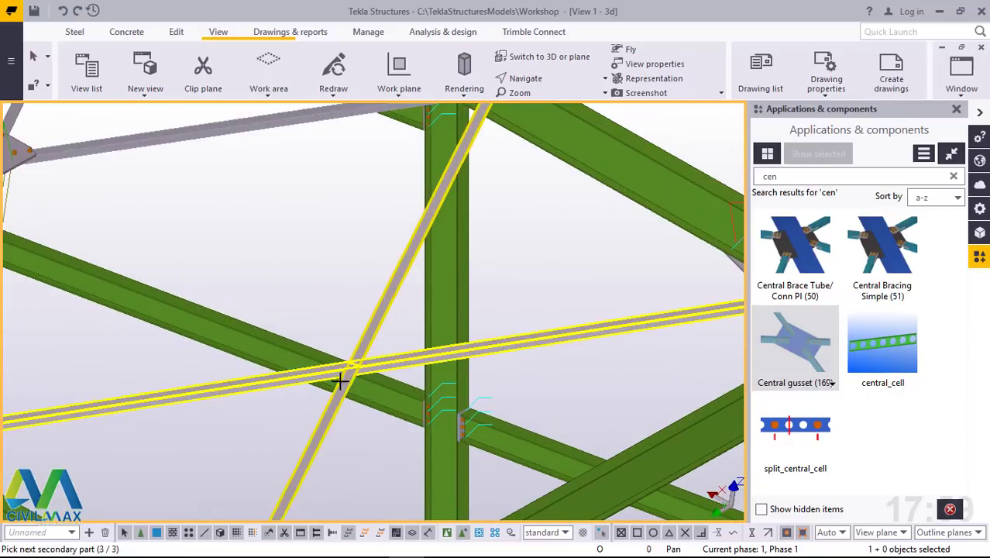
click(325, 303)
middle_click(318, 288)
scroll(319, 271, down, 5)
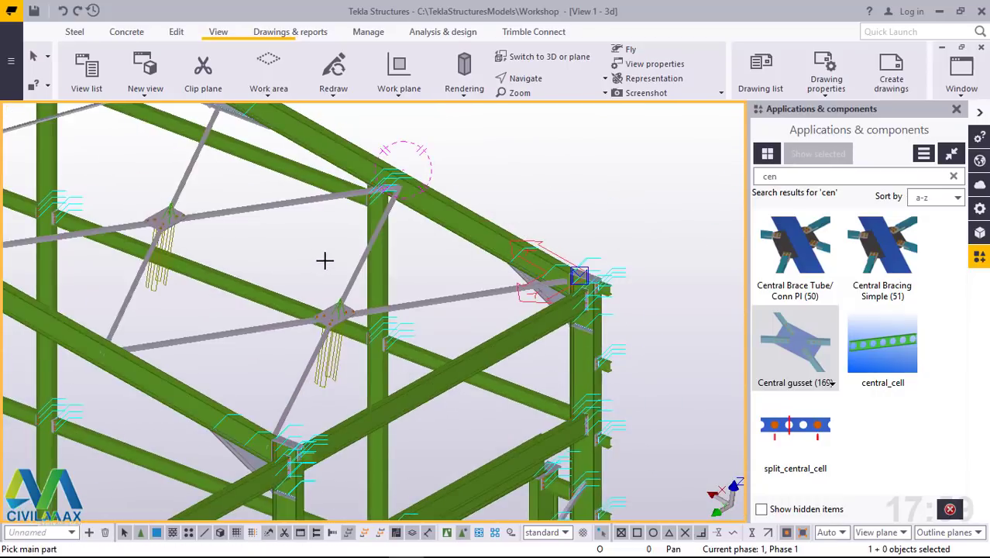
Add a Central gusset (169) joining the diagonals at the upper crossing of the vertical wall bracing.
scroll(446, 421, down, 3)
scroll(343, 482, up, 5)
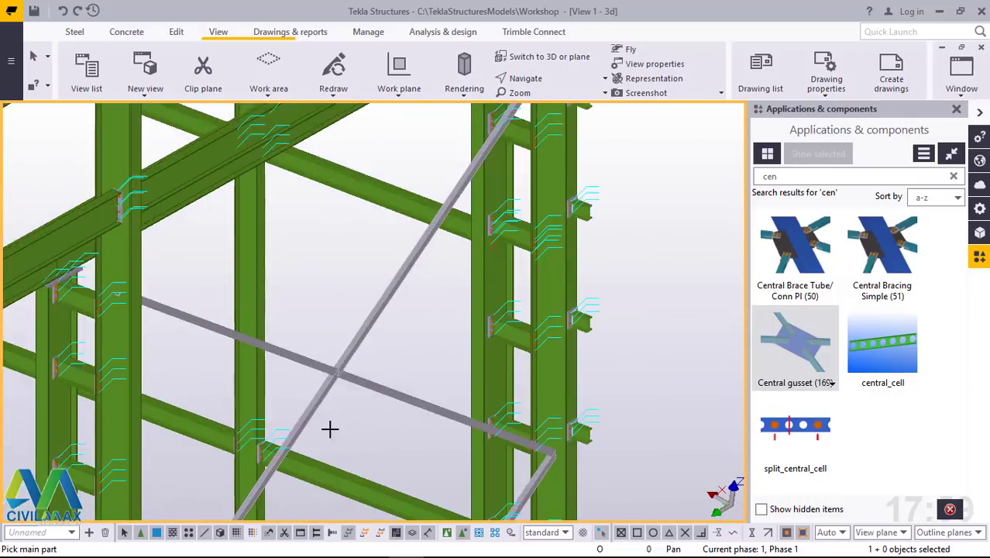
scroll(330, 429, up, 5)
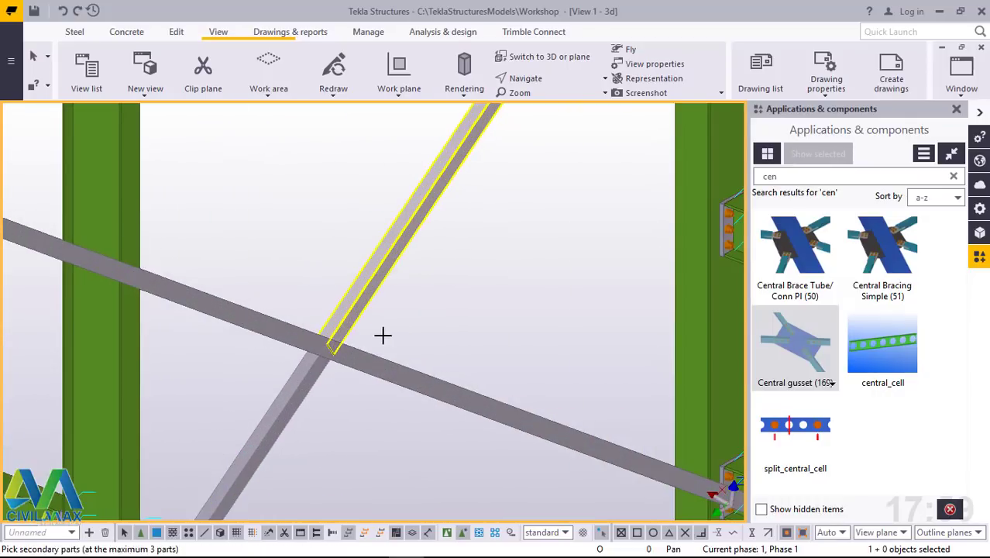
click(332, 371)
click(323, 314)
middle_click(363, 212)
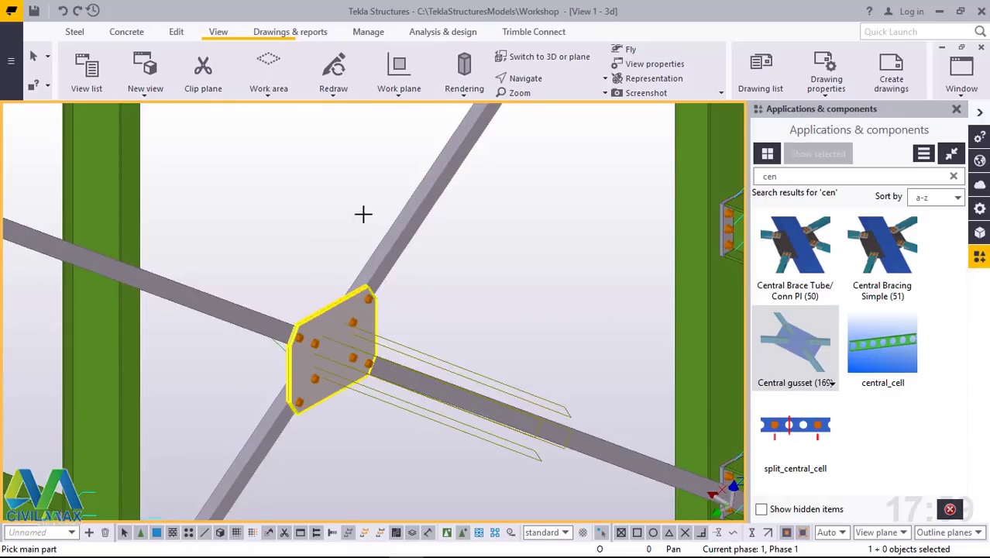
Add a Central gusset (169) at the lower crossing of the vertical wall bracing near the foundations and end the command.
scroll(409, 199, down, 5)
scroll(379, 348, down, 4)
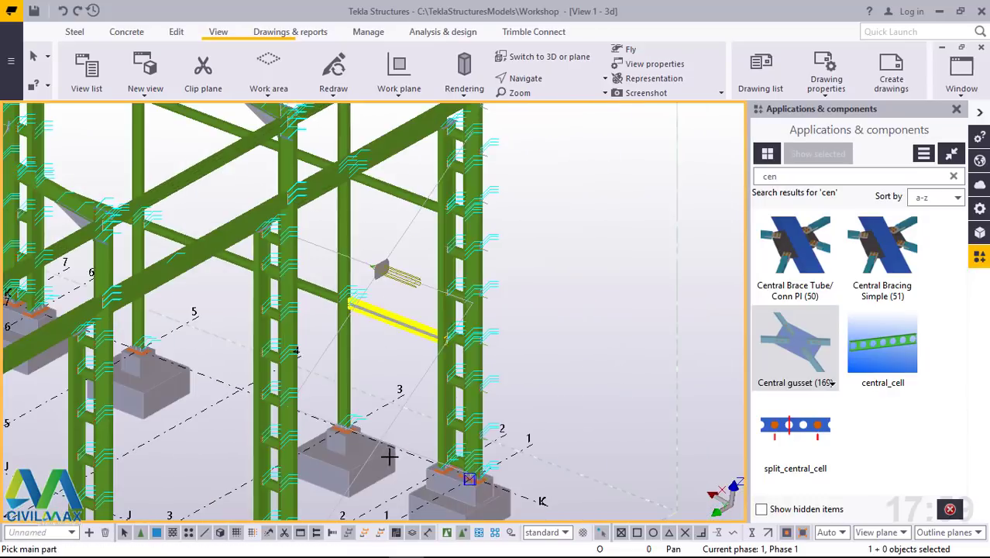
scroll(375, 448, up, 5)
scroll(420, 365, up, 5)
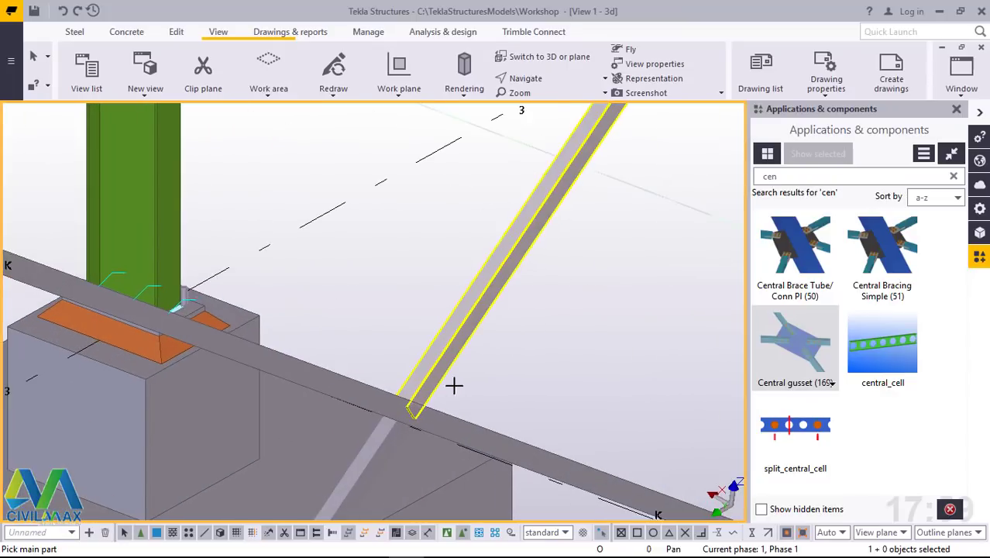
click(443, 420)
click(381, 435)
click(376, 398)
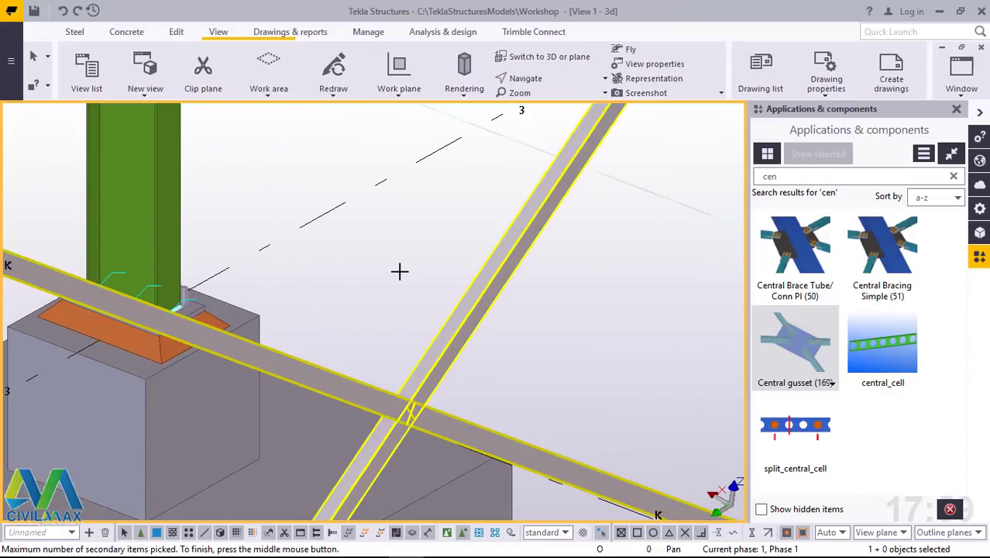
middle_click(414, 275)
scroll(420, 270, down, 3)
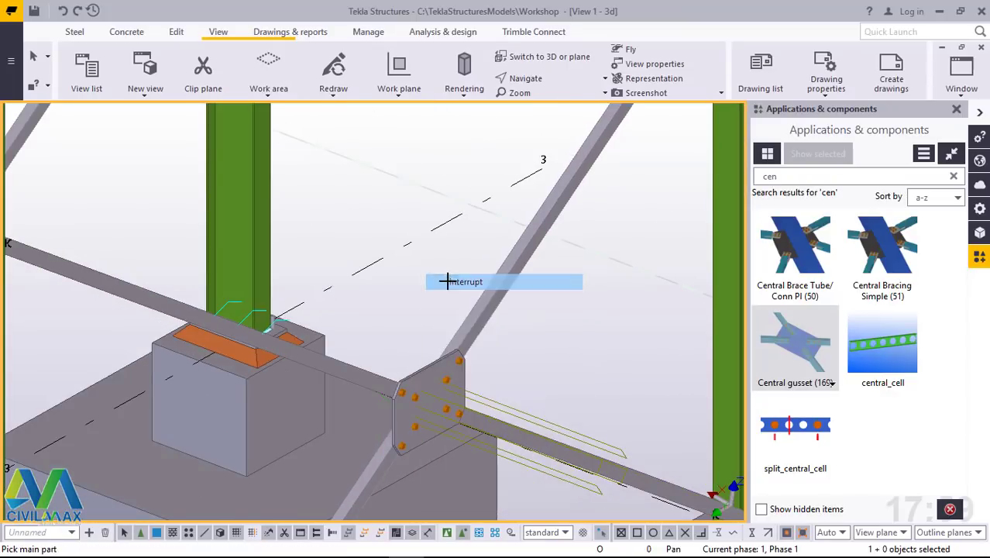
scroll(420, 270, down, 2)
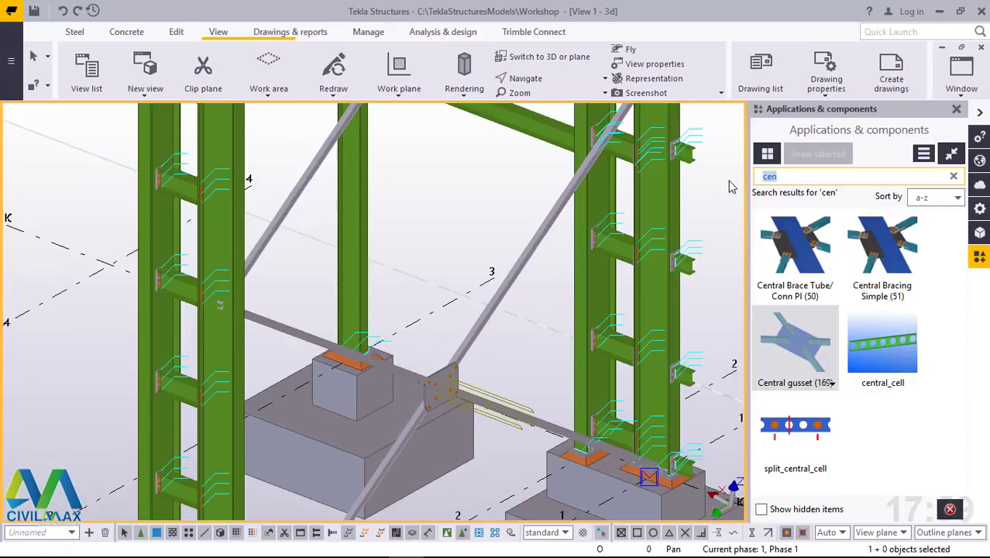
Search the catalog for "11" and connect the two wall braces to the grid K column at mid-height with Bolted gusset (11).
text(11)
click(806, 260)
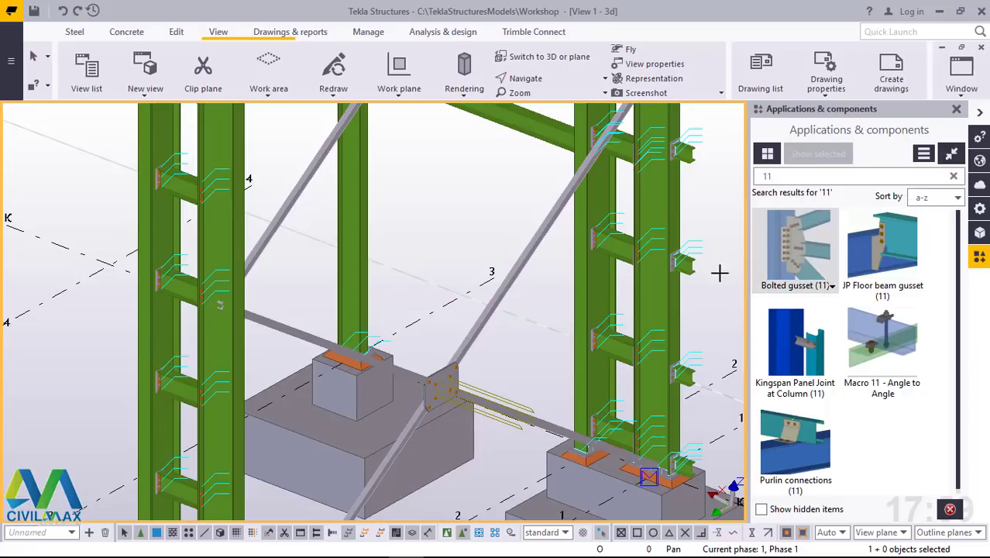
scroll(349, 421, down, 2)
scroll(601, 231, up, 8)
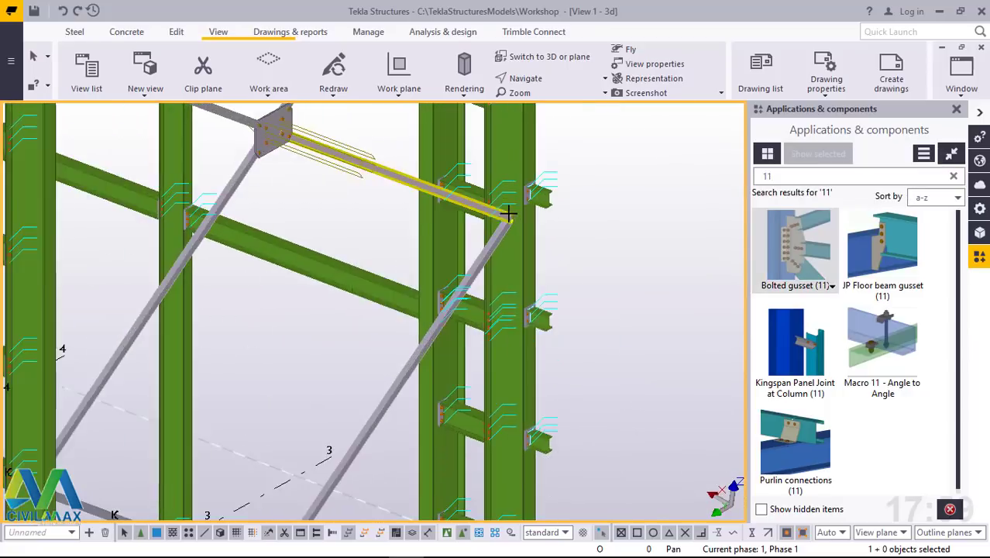
click(513, 169)
click(504, 223)
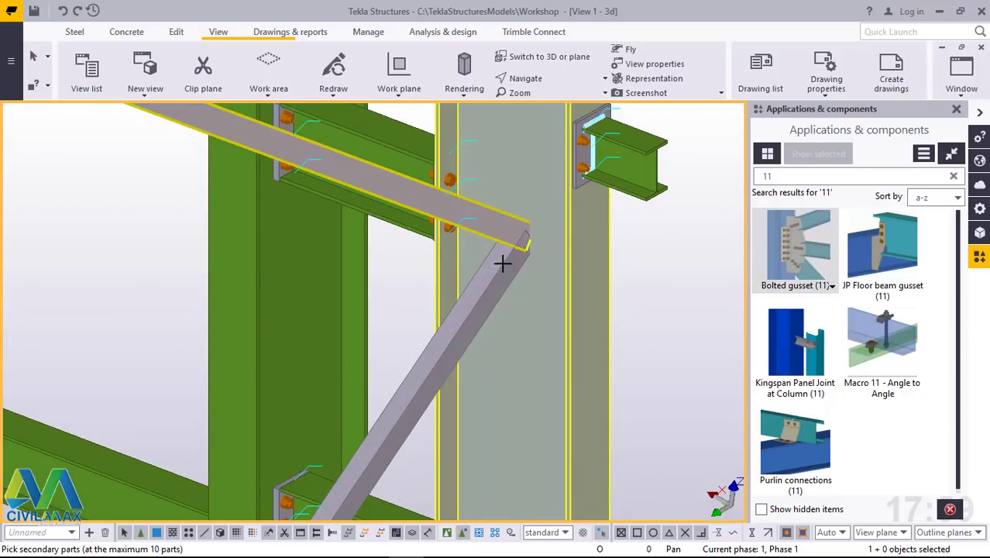
click(501, 265)
middle_click(502, 273)
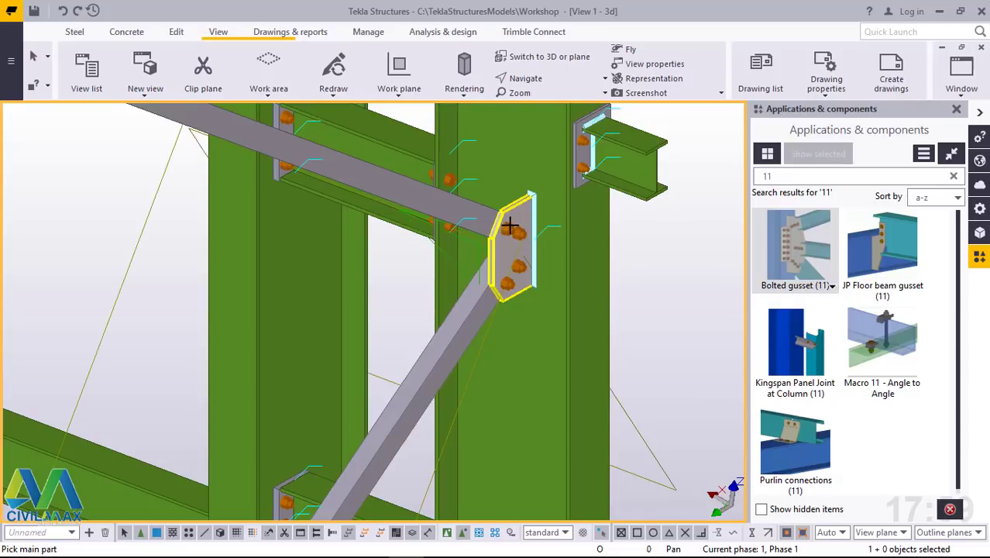
Connect the lower wall brace to the base of the grid K column with Bolted gusset (11).
scroll(509, 225, down, 5)
scroll(507, 421, up, 5)
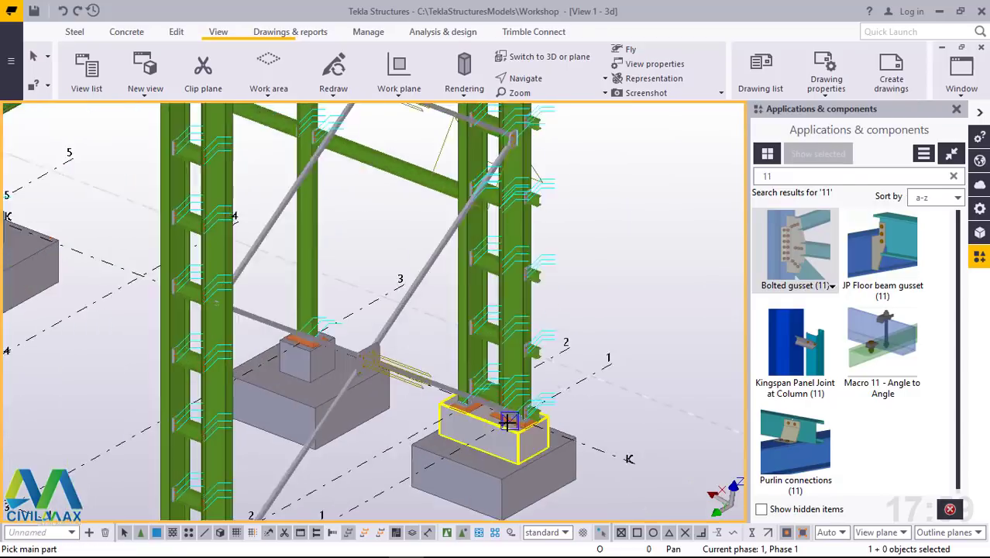
scroll(508, 420, up, 5)
scroll(519, 392, up, 4)
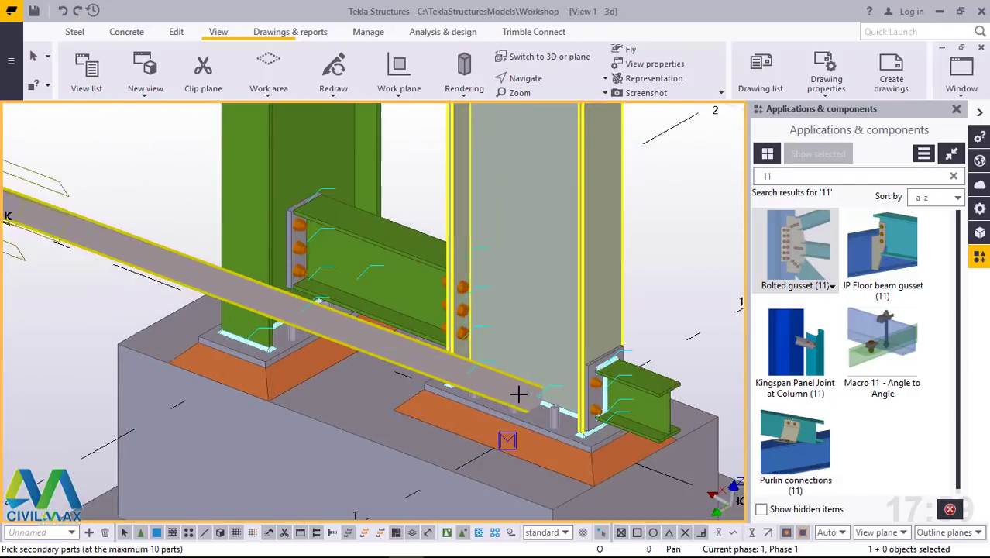
middle_click(502, 380)
scroll(503, 376, down, 6)
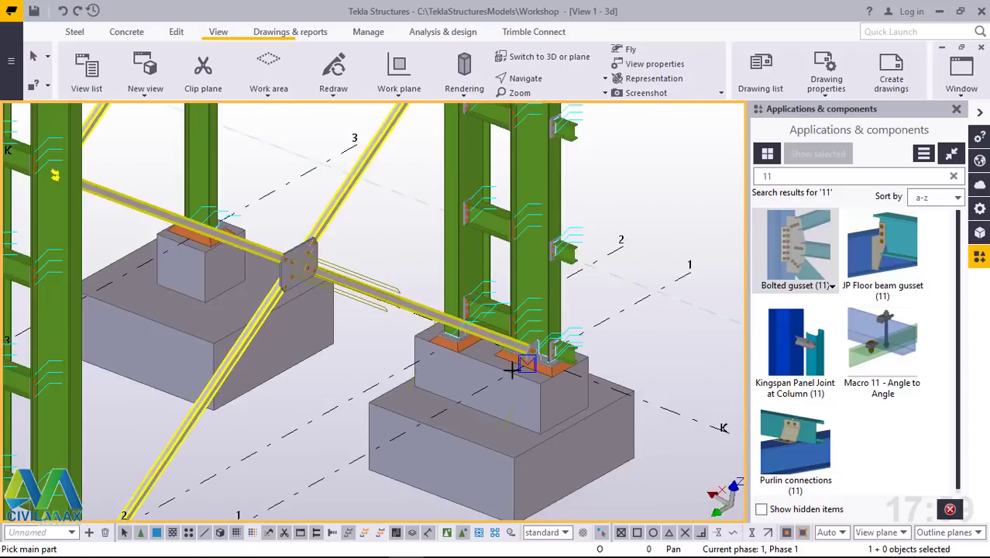
Connect the lower wall brace to the base of the grid J column with Bolted gusset (11) and check the plate.
middle_drag(511, 370, 601, 131)
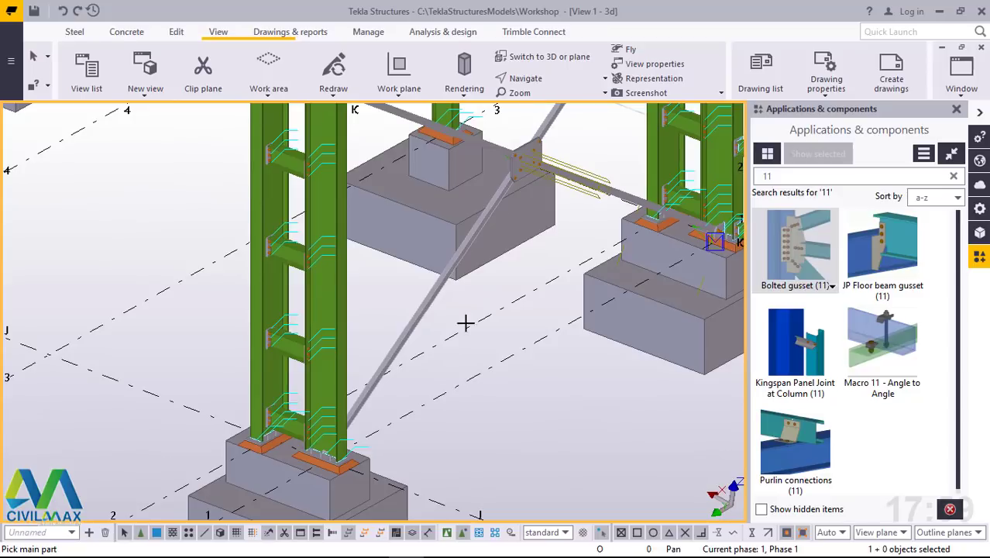
scroll(338, 418, up, 5)
click(345, 380)
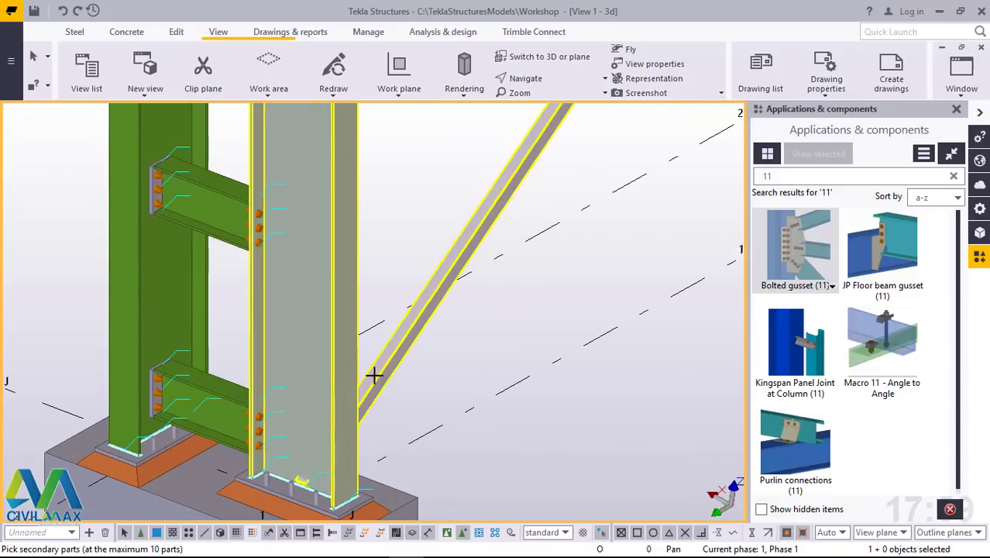
middle_click(381, 372)
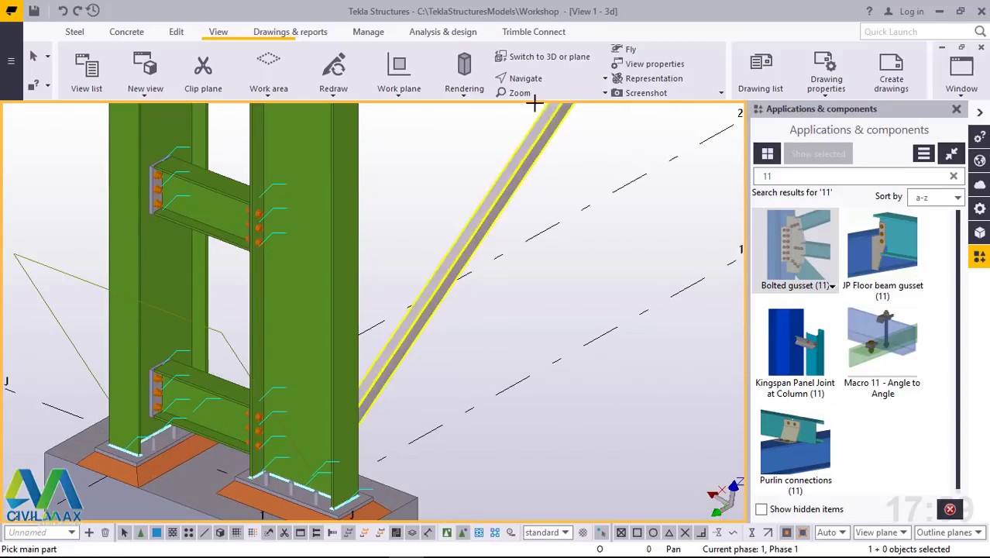
click(524, 79)
click(552, 101)
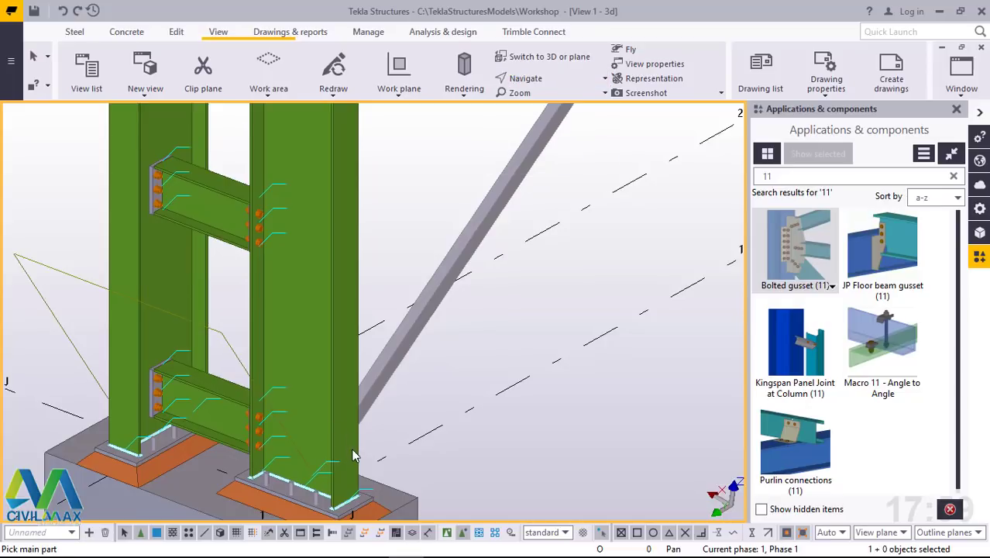
drag(317, 439, 303, 409)
scroll(302, 408, up, 6)
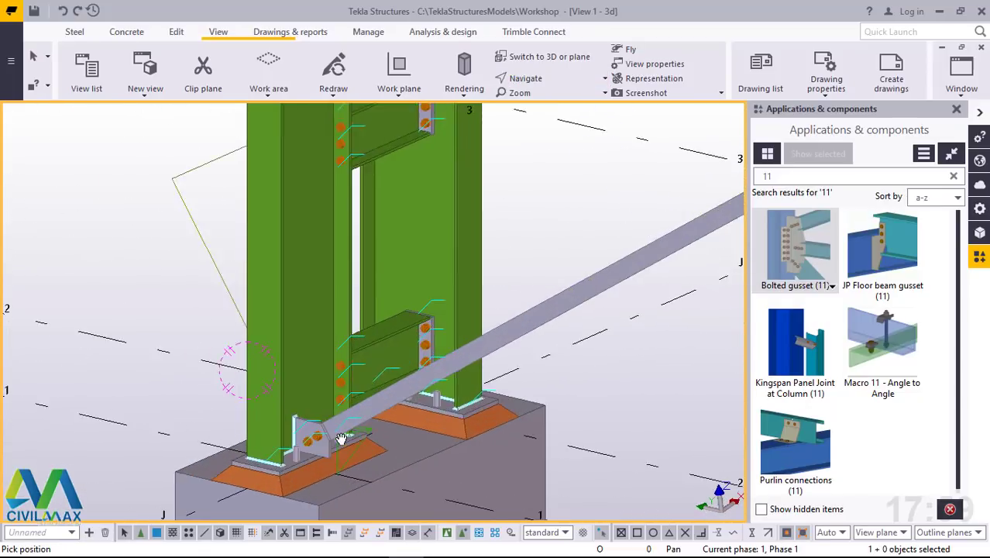
scroll(308, 455, up, 4)
scroll(264, 461, down, 6)
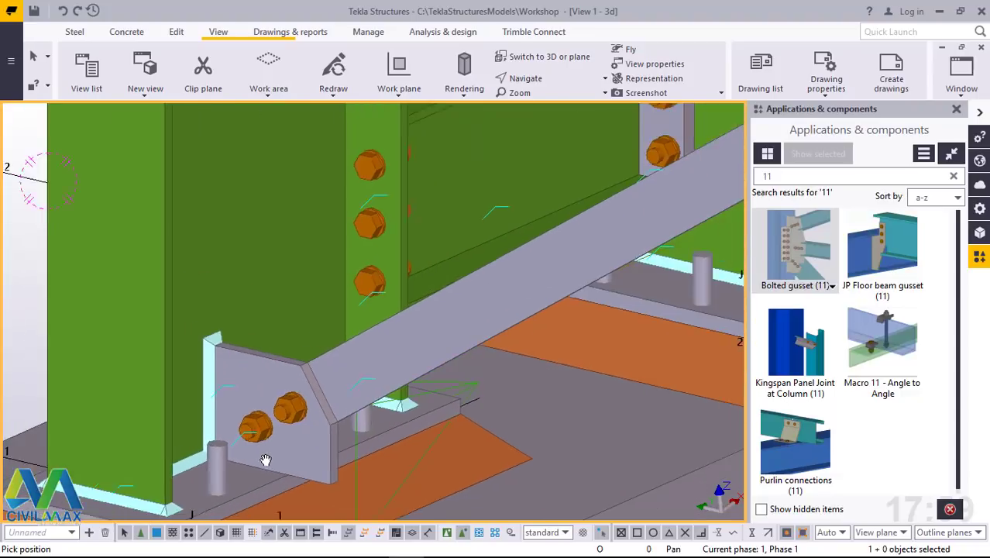
Connect the two wall braces meeting at mid-height of the grid J column with Bolted gusset (11).
scroll(265, 474, down, 8)
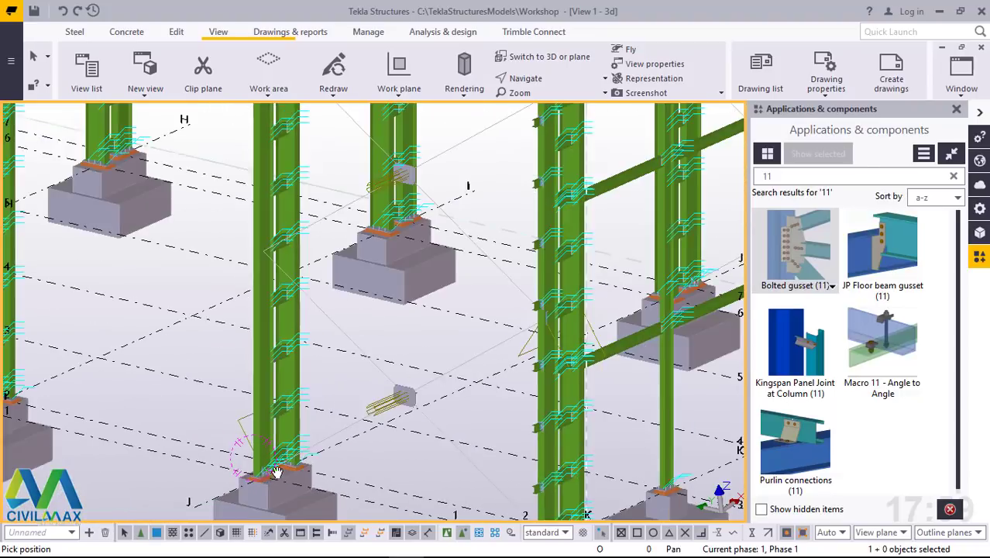
scroll(266, 267, up, 8)
right_click(422, 168)
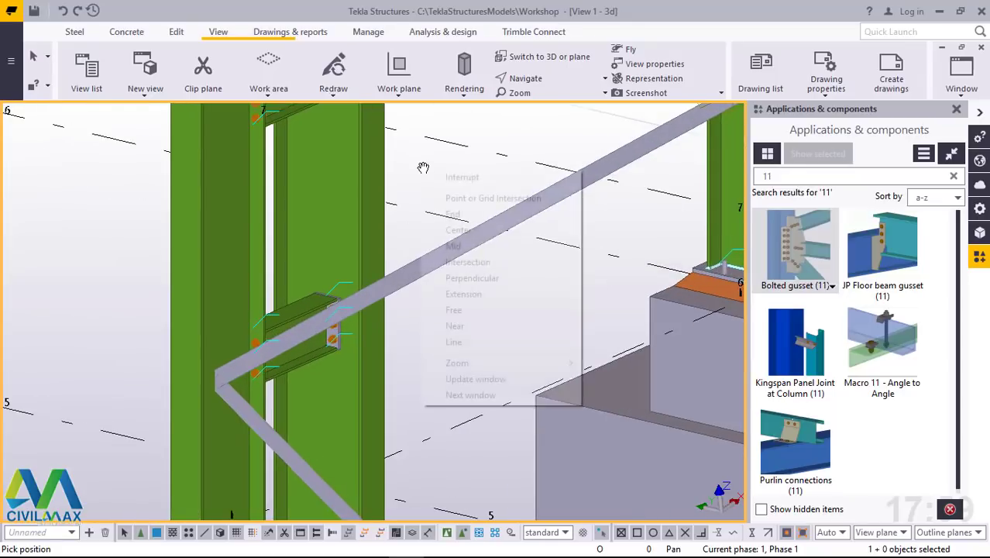
click(461, 177)
scroll(212, 398, up, 5)
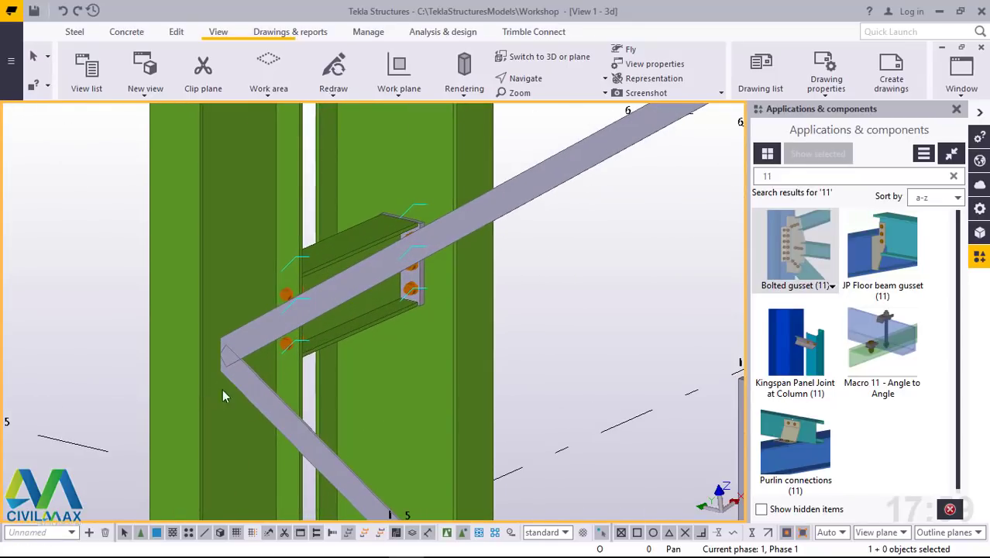
click(261, 335)
click(263, 389)
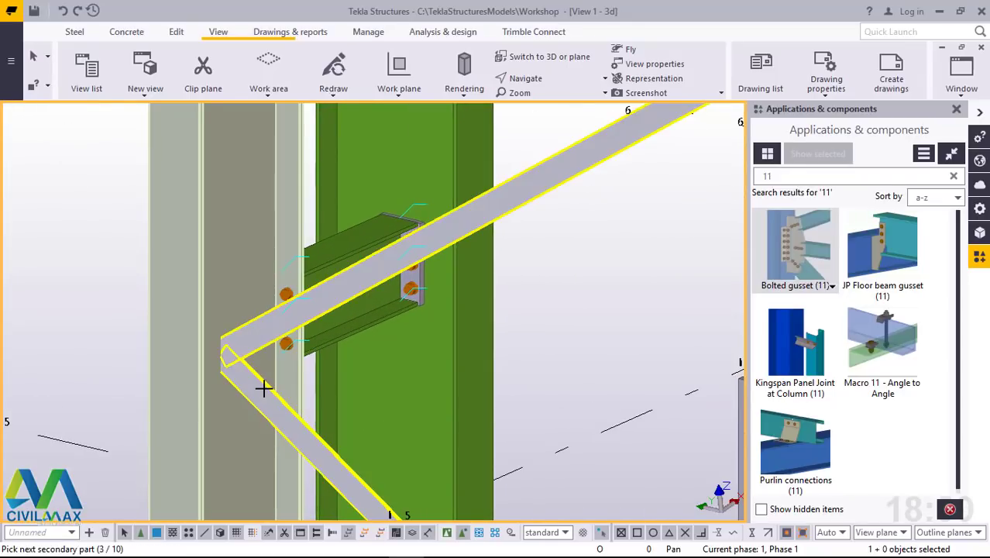
middle_click(263, 389)
Connect the upper wall brace to the grid J column just below the longitudinal girder with Bolted gusset (11).
scroll(249, 414, down, 8)
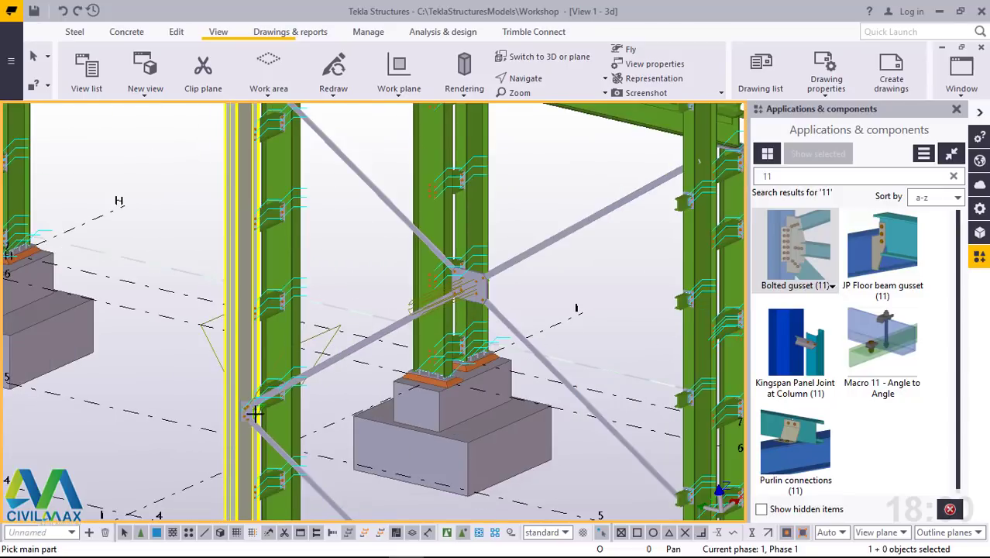
scroll(241, 136, up, 6)
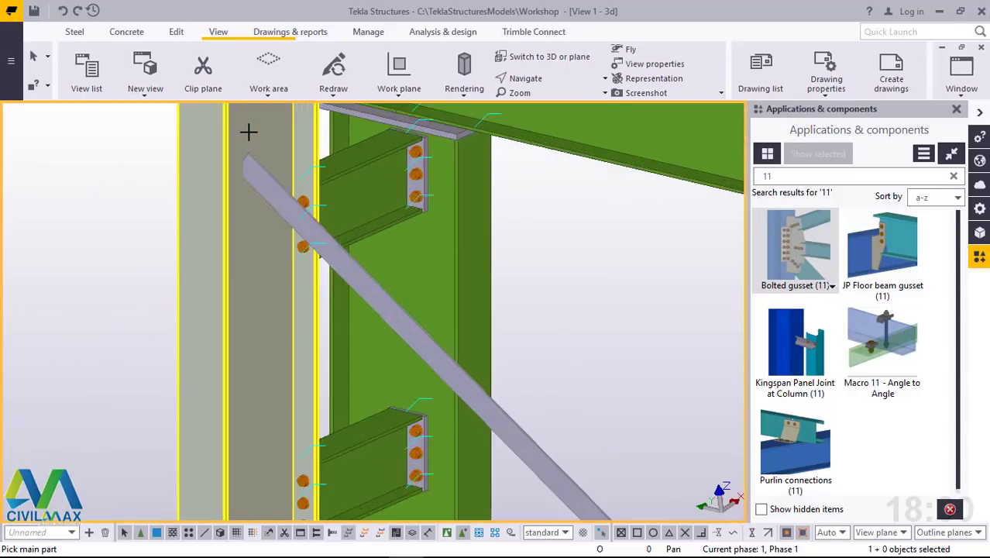
scroll(248, 132, up, 2)
click(258, 193)
middle_click(255, 186)
Connect the two roof braces meeting at the middle of the grid J rafter with Bolted gusset (11).
scroll(275, 356, down, 8)
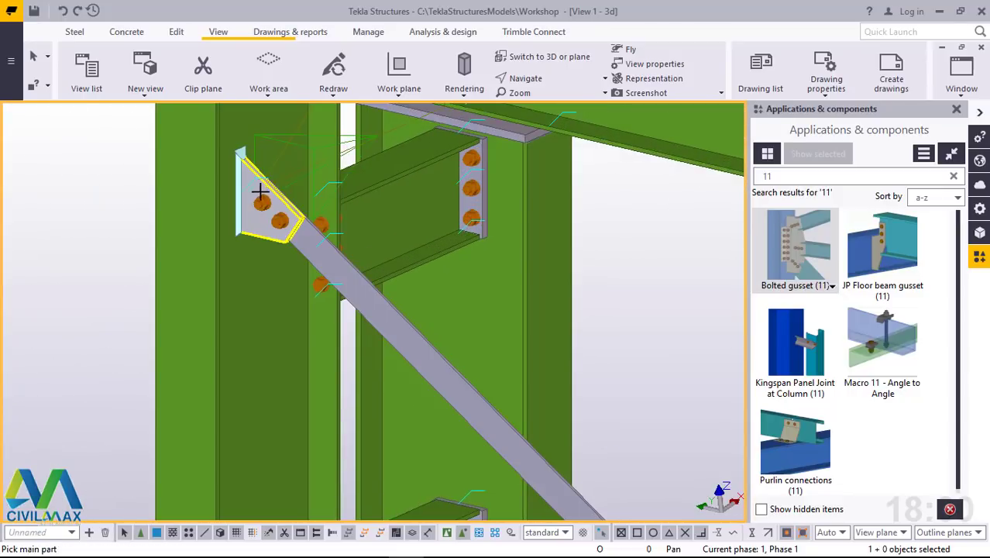
scroll(275, 372, down, 4)
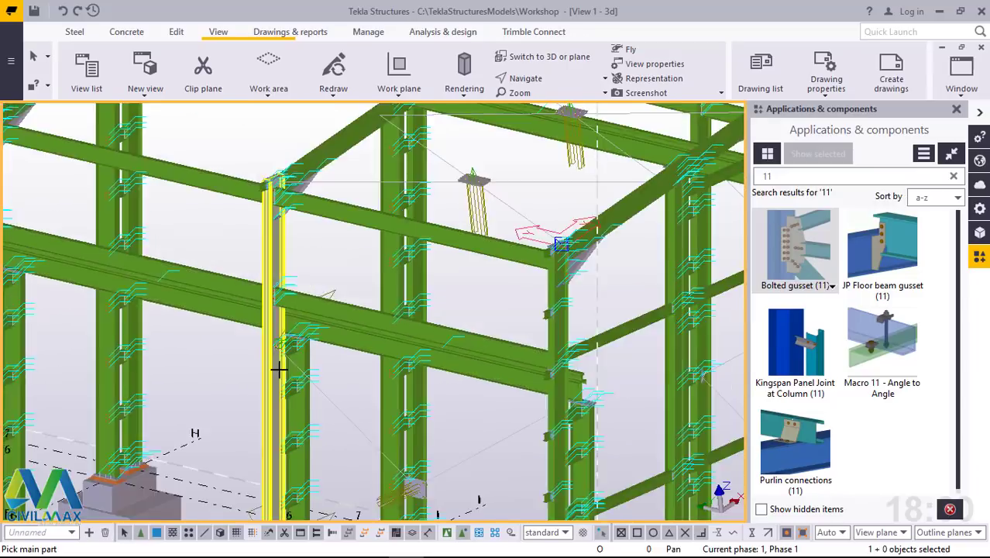
scroll(333, 233, up, 5)
scroll(342, 258, up, 5)
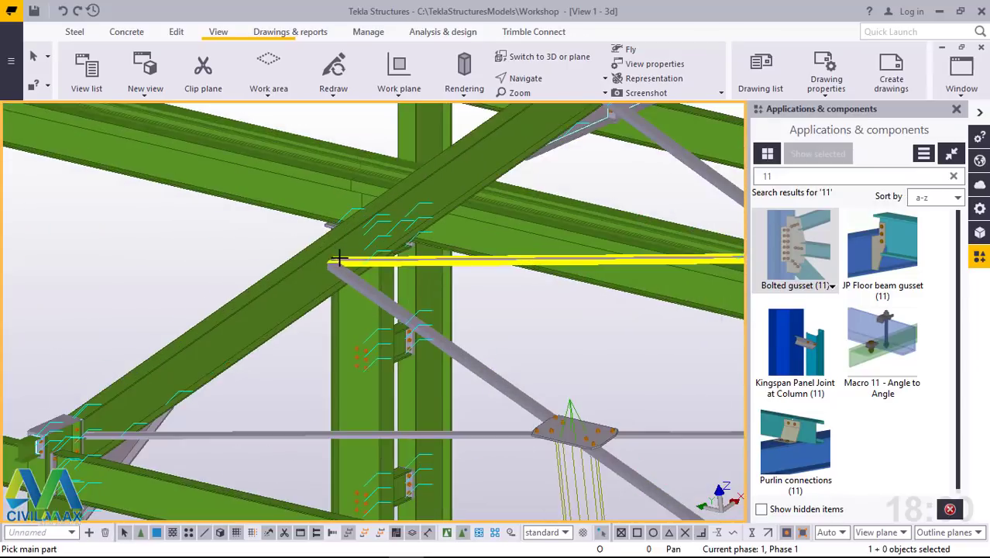
click(349, 264)
click(338, 293)
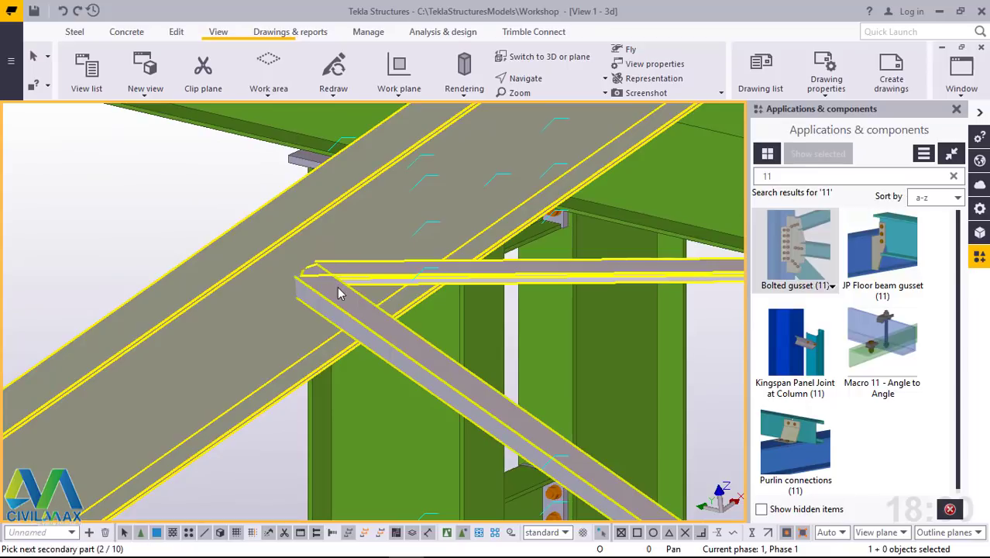
middle_click(337, 286)
Connect the roof brace to the eave end of the grid J rafter with Bolted gusset (11).
scroll(392, 241, down, 3)
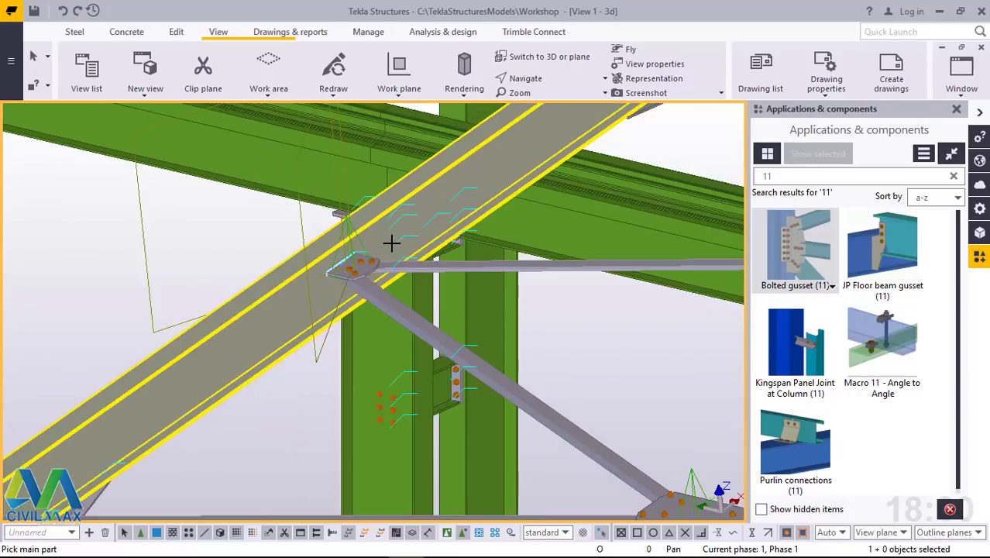
scroll(161, 432, up, 3)
scroll(68, 457, up, 5)
scroll(93, 403, up, 2)
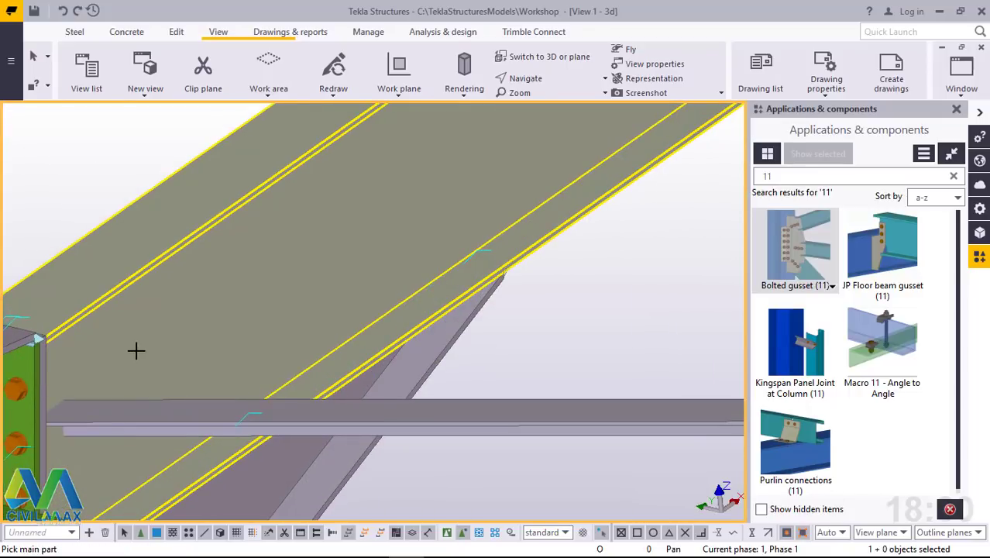
click(137, 350)
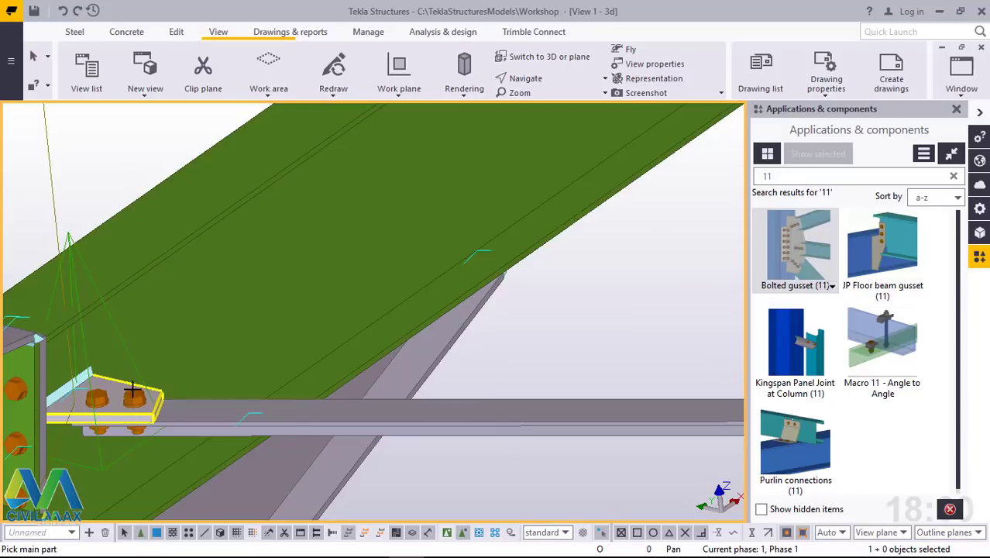
Connect the roof brace to the ridge end of the grid J rafter with Bolted gusset (11).
scroll(133, 390, down, 8)
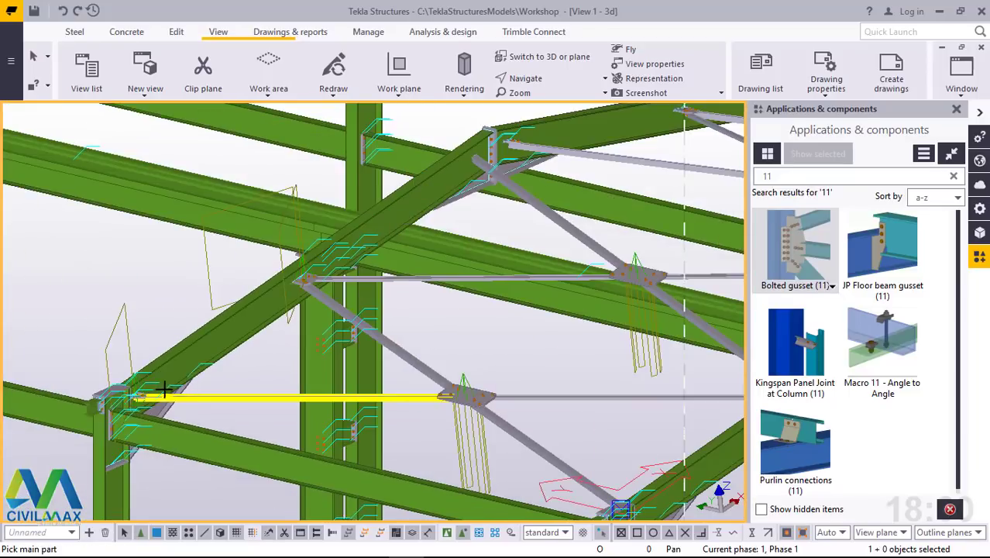
ctrl+middle_drag(161, 390, 393, 209)
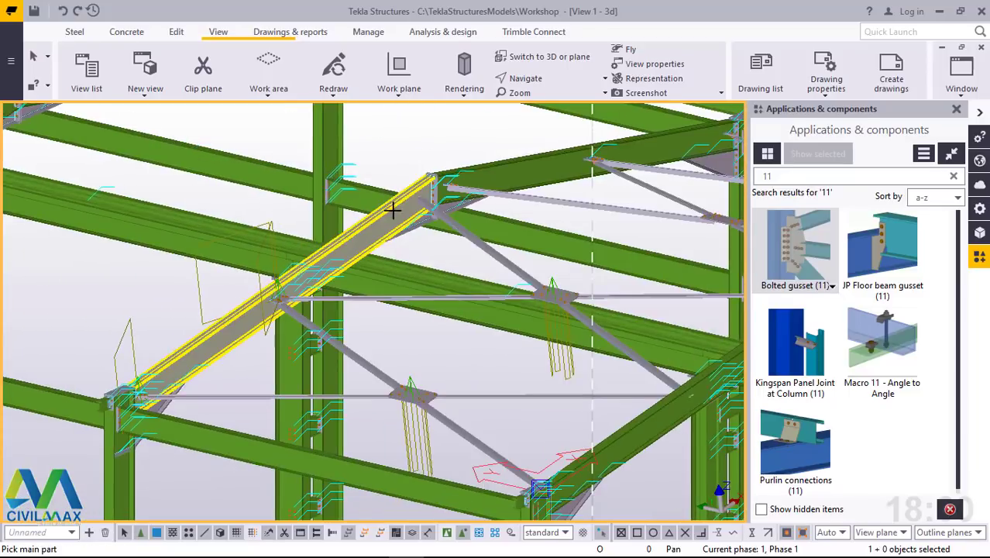
scroll(367, 216, up, 8)
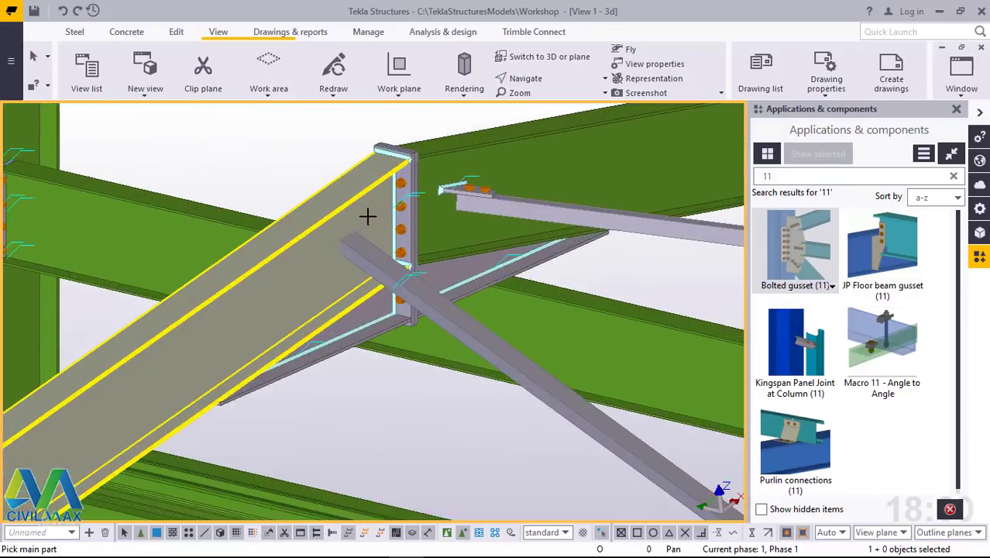
scroll(367, 216, up, 2)
middle_click(364, 252)
Connect the roof brace to the ridge end of the opposite grid K rafter with Bolted gusset (11).
scroll(364, 248, down, 10)
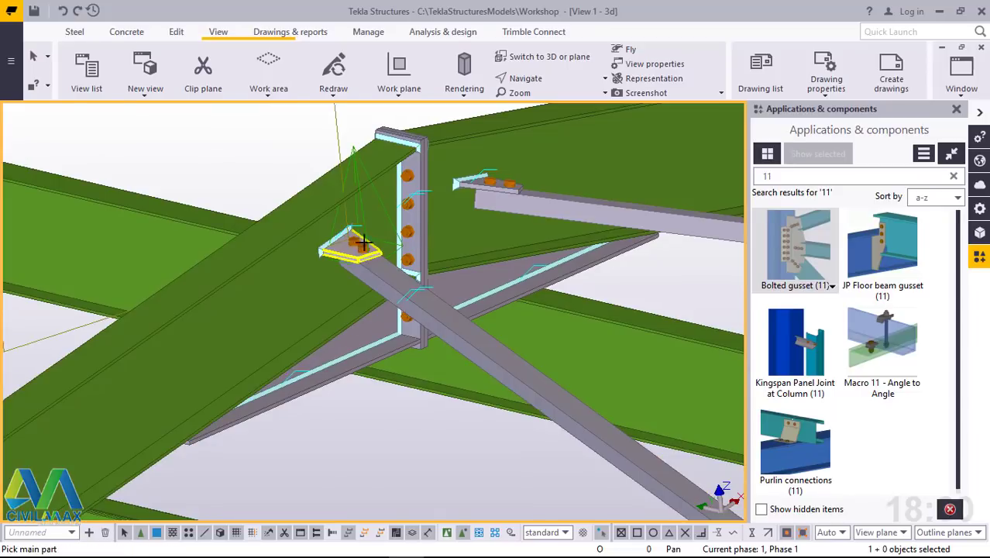
scroll(365, 224, down, 3)
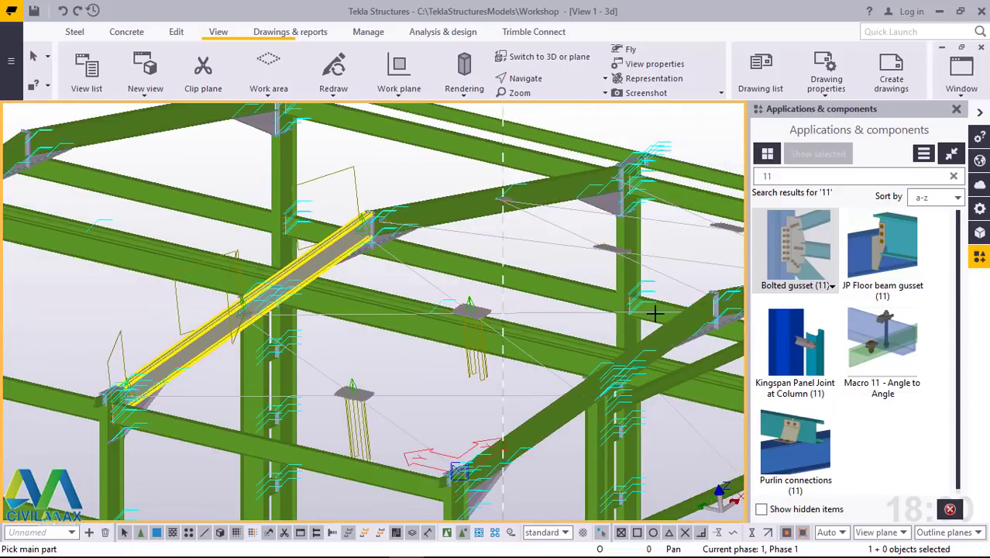
middle_drag(656, 313, 553, 88)
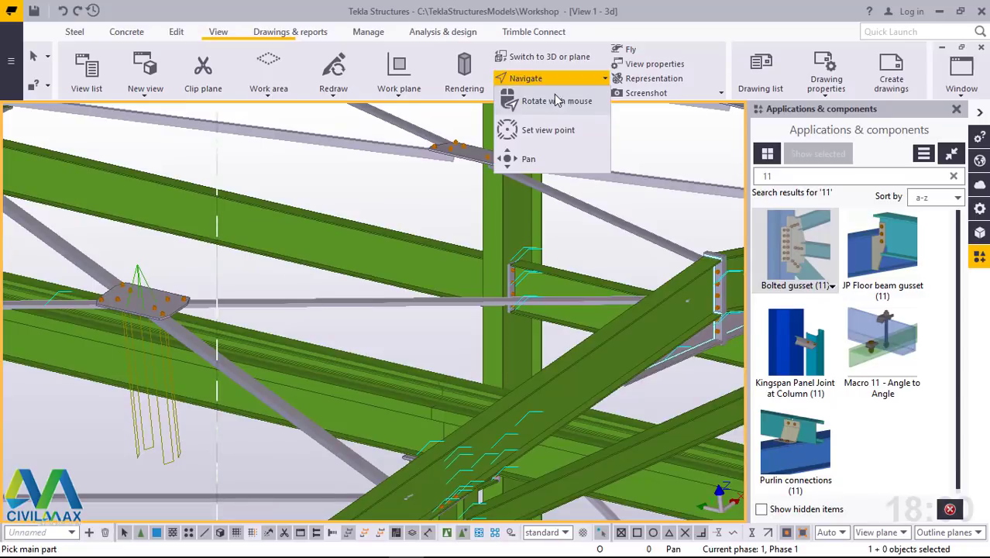
scroll(279, 384, down, 2)
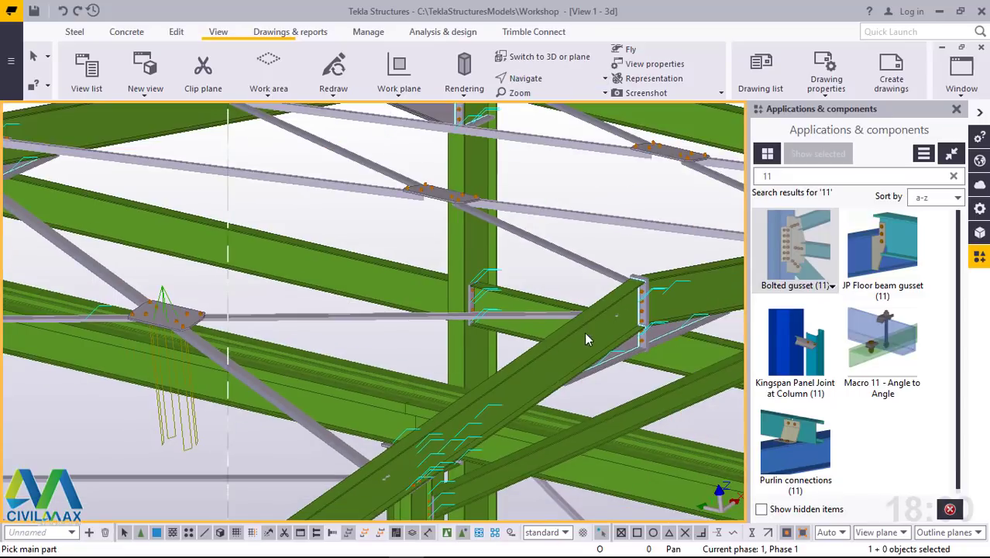
scroll(578, 342, down, 2)
middle_drag(577, 342, 692, 344)
scroll(691, 344, up, 2)
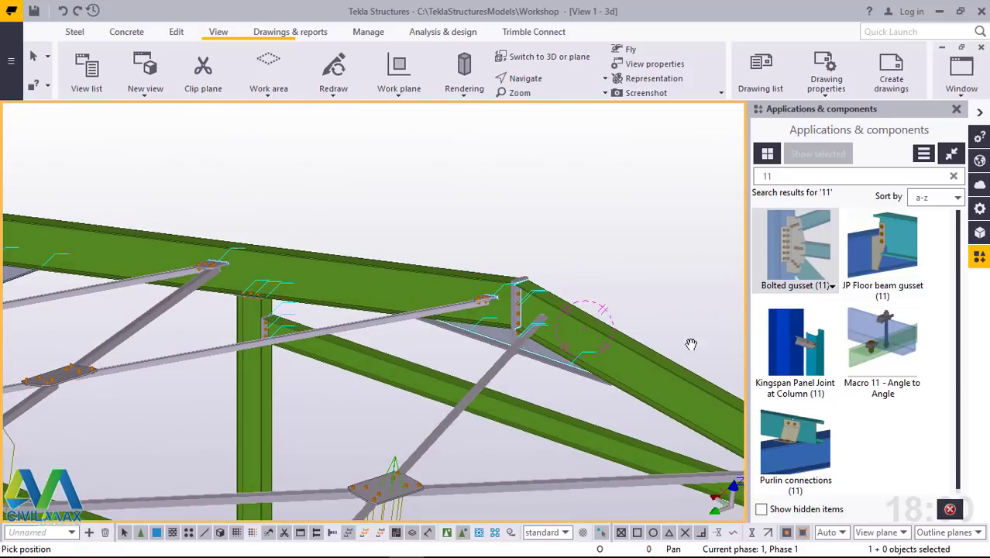
scroll(586, 309, up, 1)
right_click(561, 214)
key(Escape)
scroll(508, 334, up, 3)
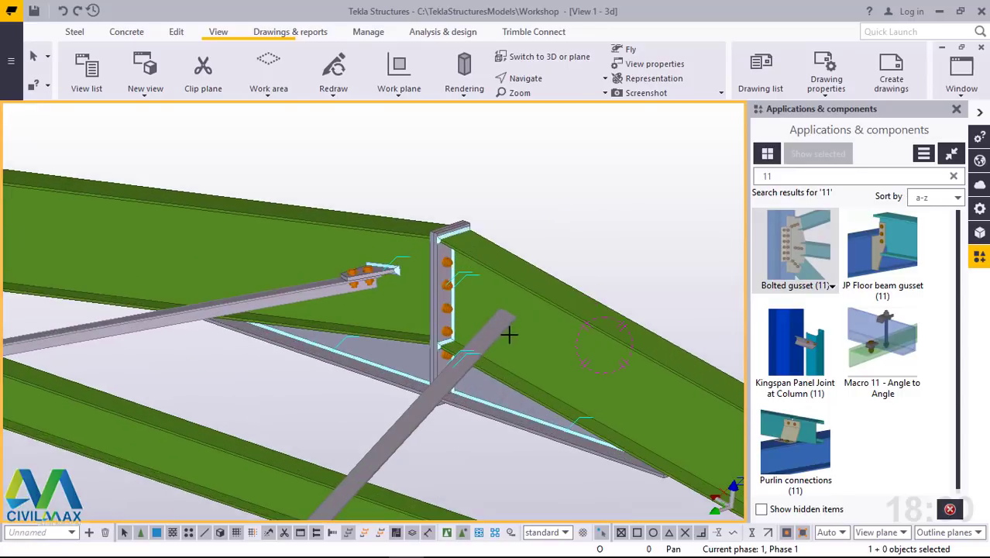
click(515, 315)
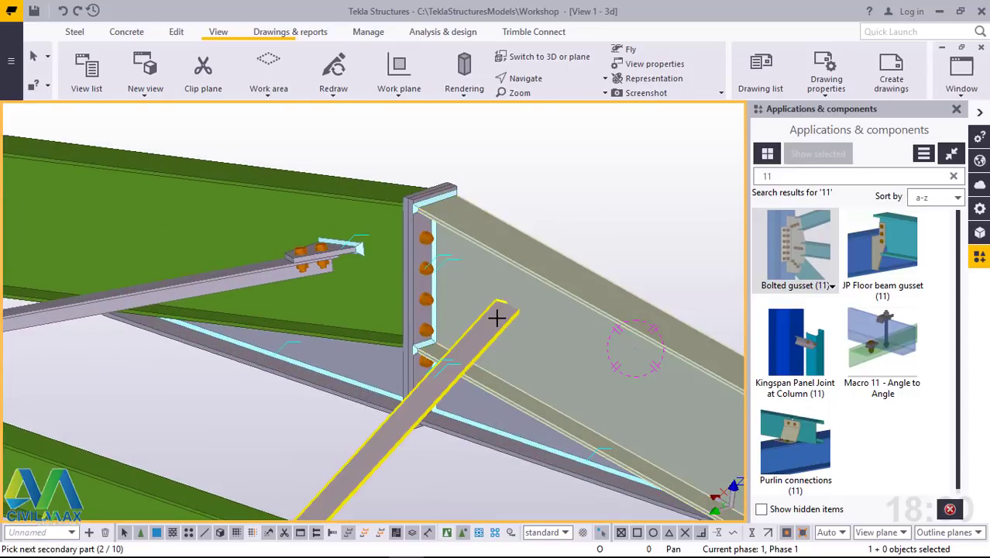
middle_click(497, 317)
Connect the two roof braces meeting at the middle of the grid K rafter with Bolted gusset (11).
scroll(233, 264, down, 3)
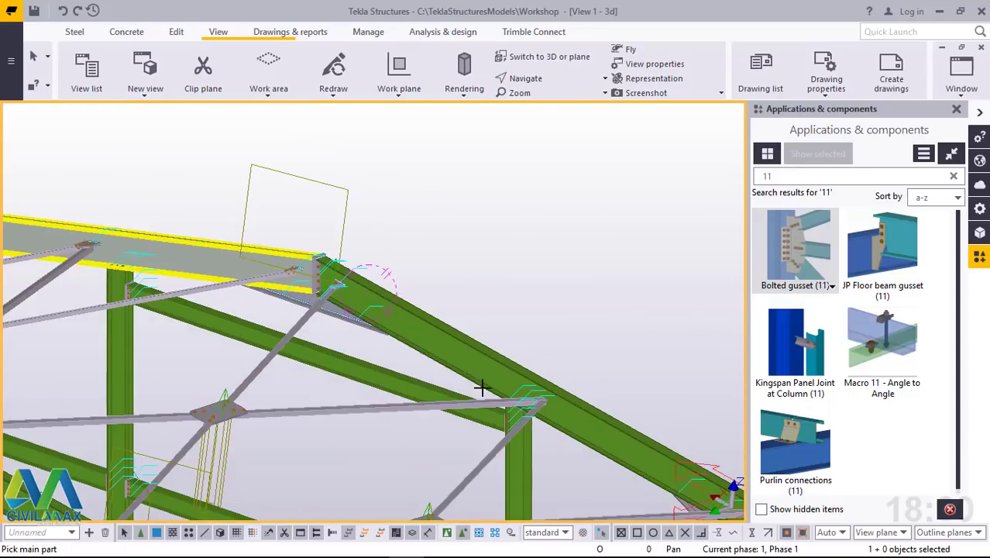
scroll(559, 416, up, 4)
scroll(591, 411, up, 2)
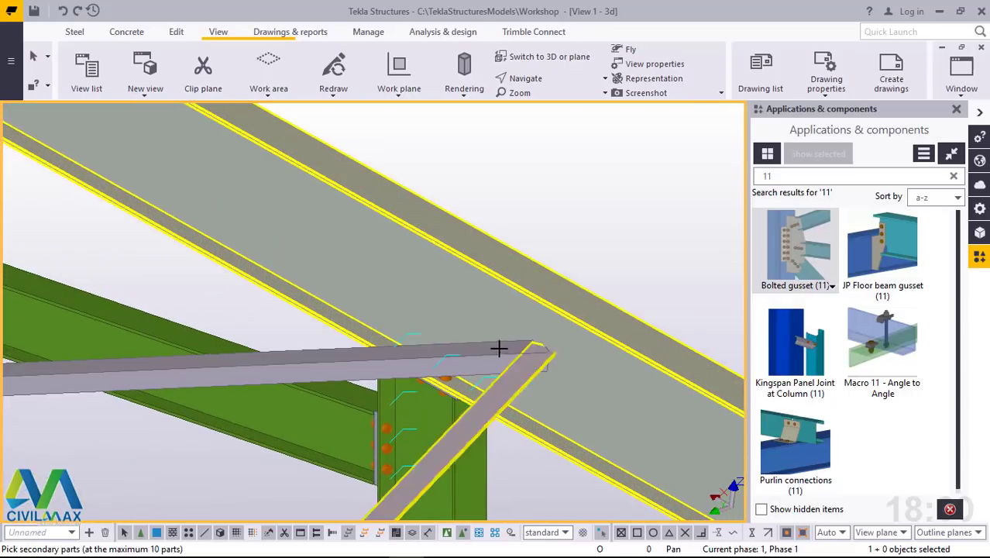
middle_click(535, 378)
Connect the roof brace to the eave end of the grid K rafter with Bolted gusset (11) and end the command.
scroll(535, 378, down, 6)
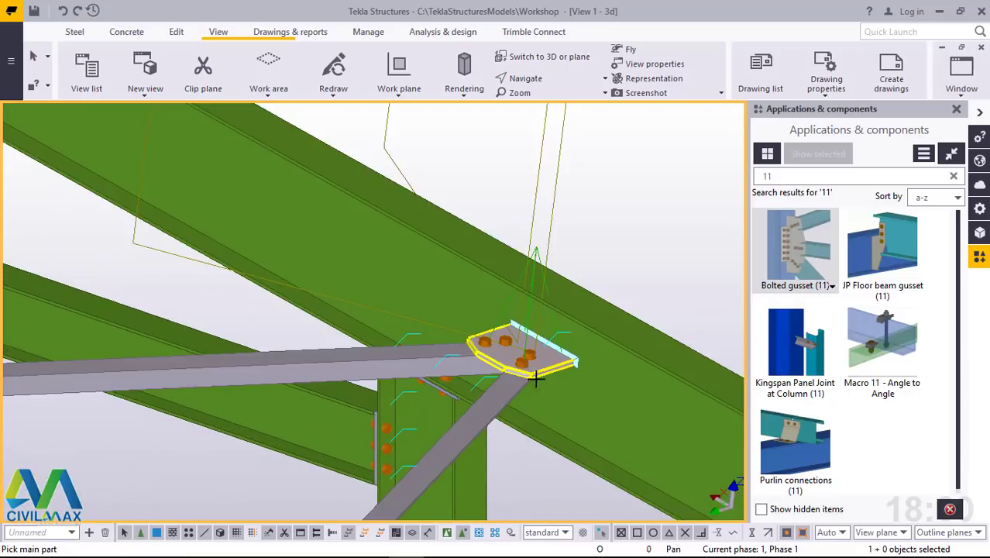
scroll(566, 402, up, 8)
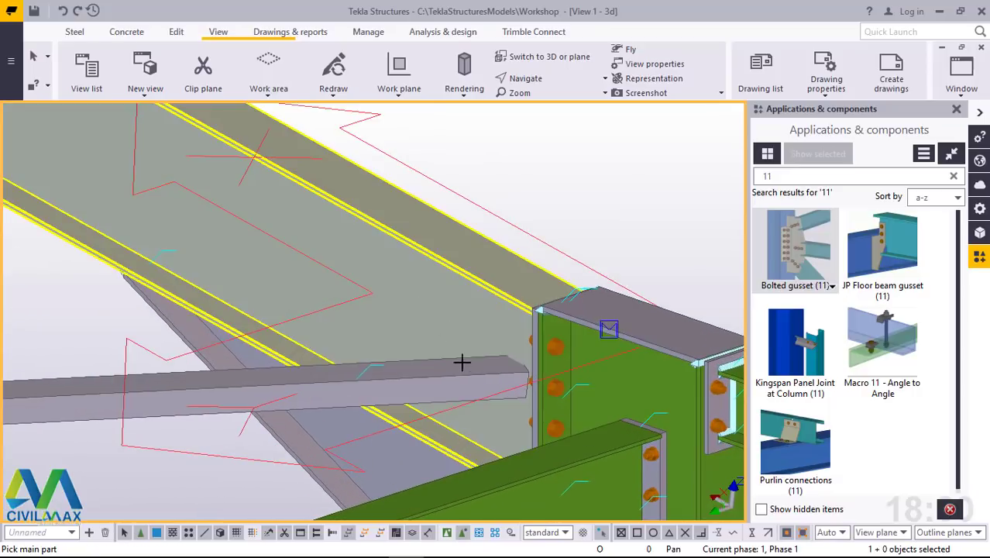
click(461, 362)
middle_click(463, 370)
right_click(608, 180)
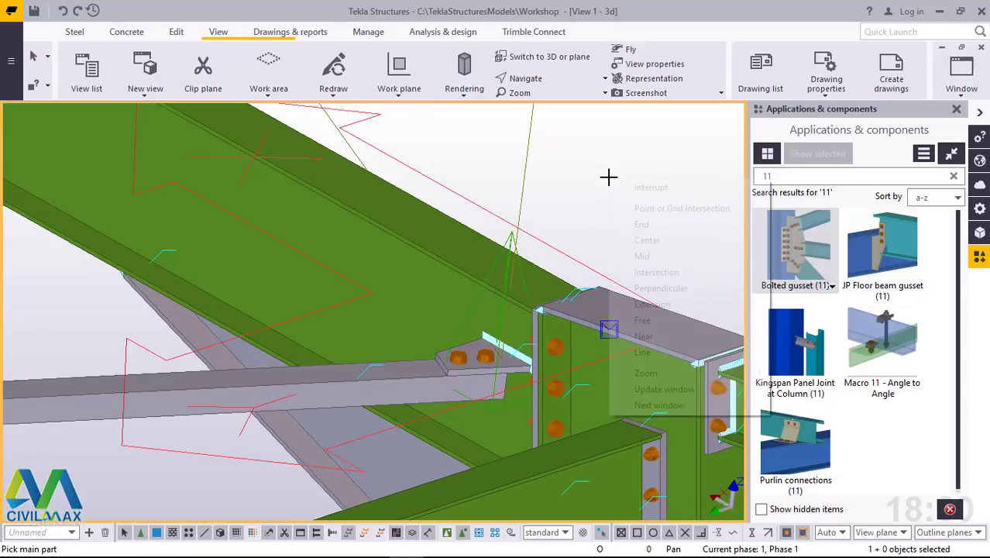
click(651, 186)
scroll(539, 359, down, 8)
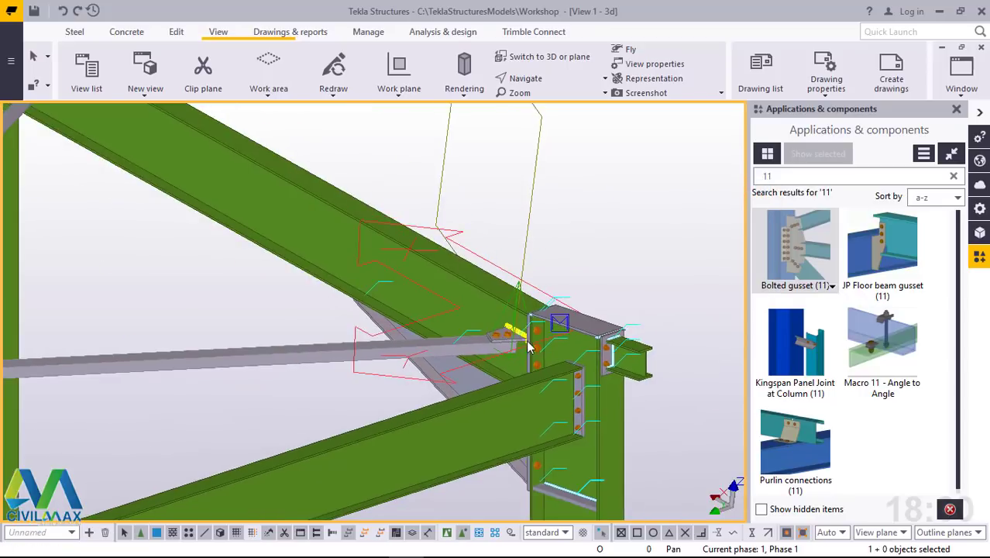
Redraw the 3D view of the workshop model.
scroll(541, 371, down, 6)
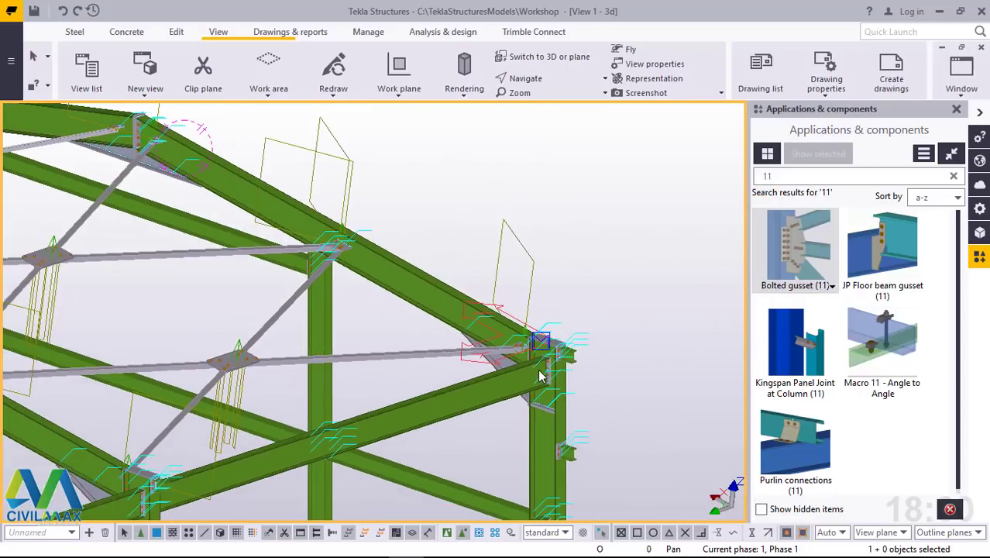
right_click(542, 172)
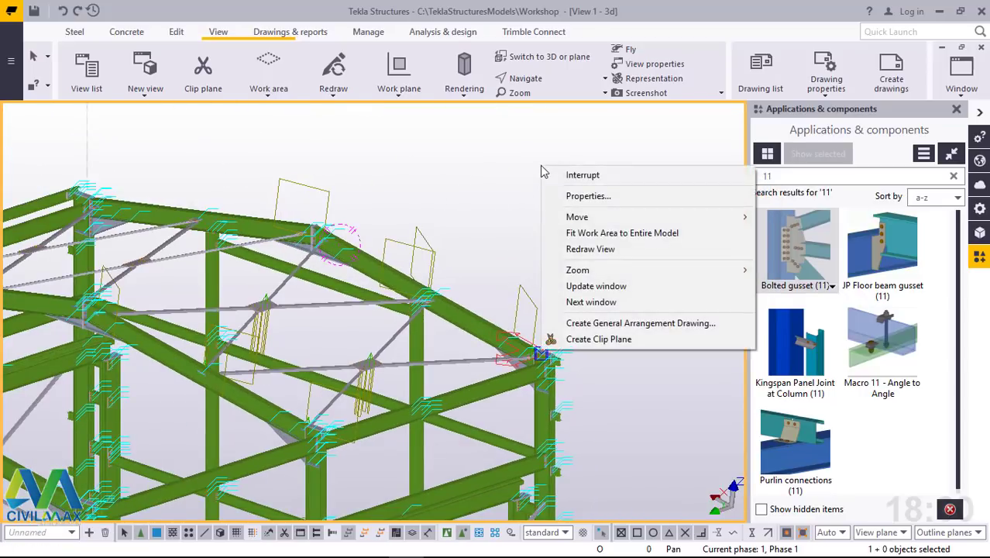
click(603, 256)
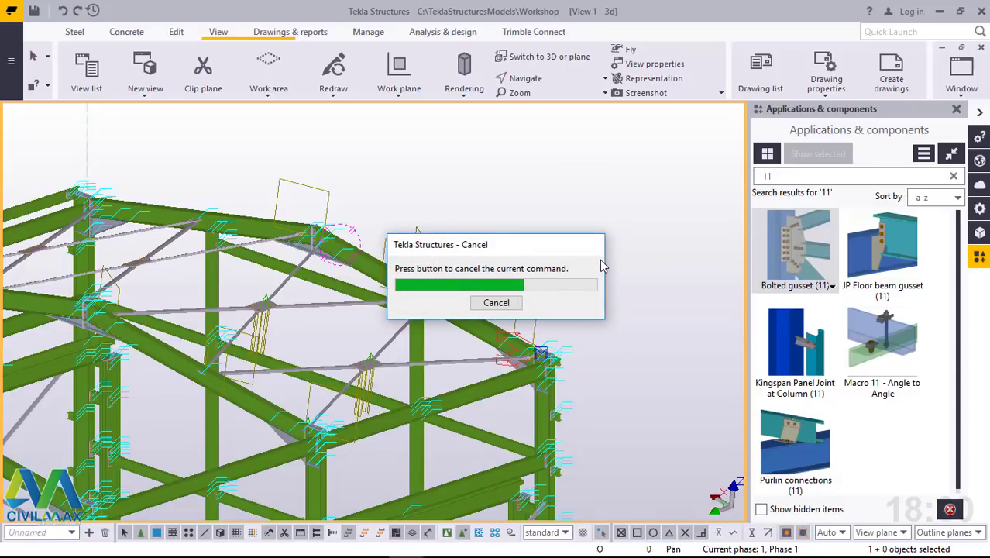
scroll(324, 366, up, 5)
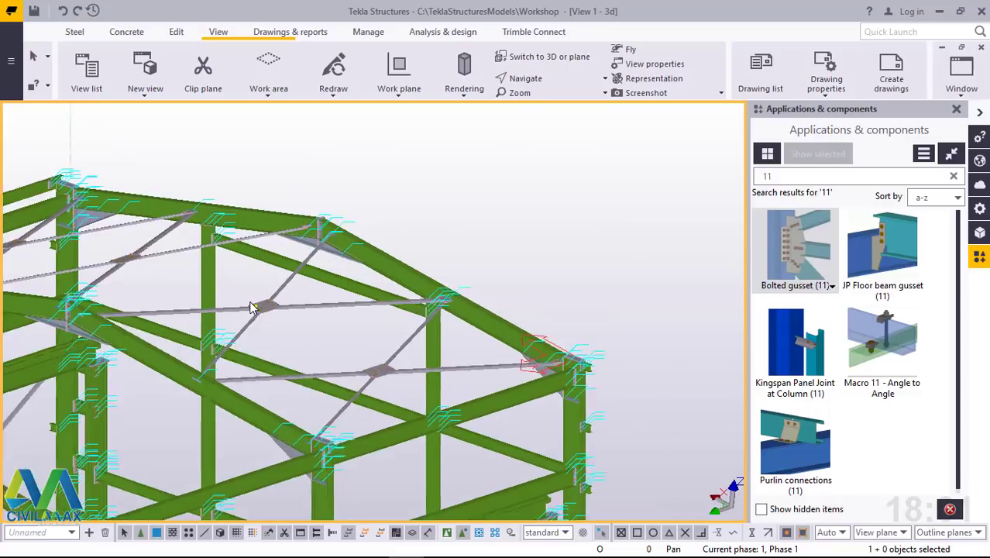
Switch the view from 3D to plane and frame the roof bracing between grids J and K near grid 6.
click(555, 56)
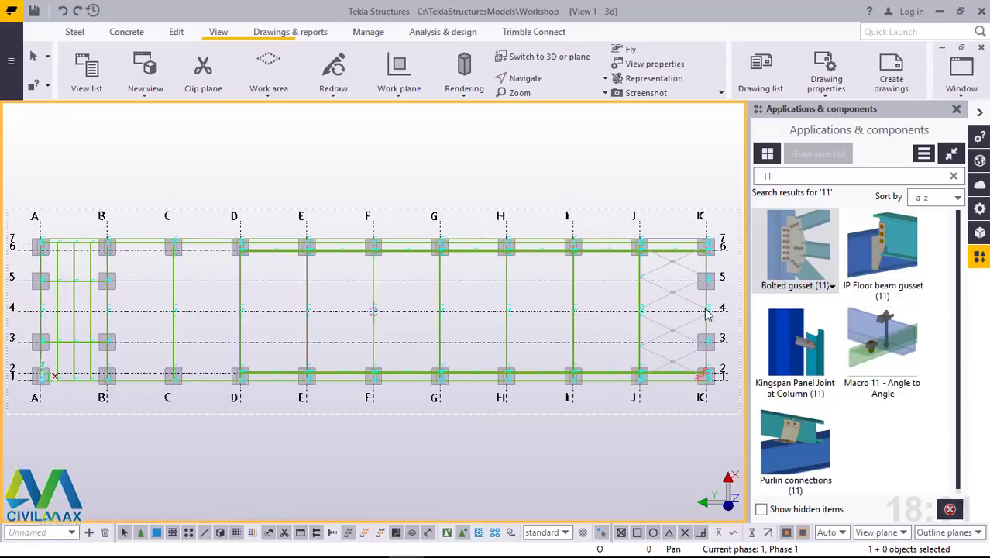
scroll(707, 312, up, 6)
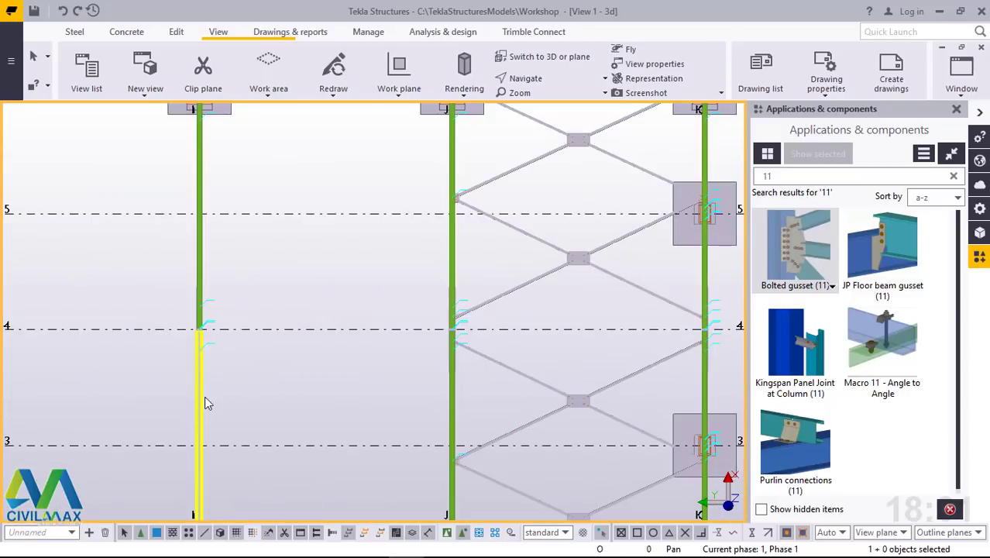
scroll(365, 342, down, 5)
scroll(541, 210, up, 4)
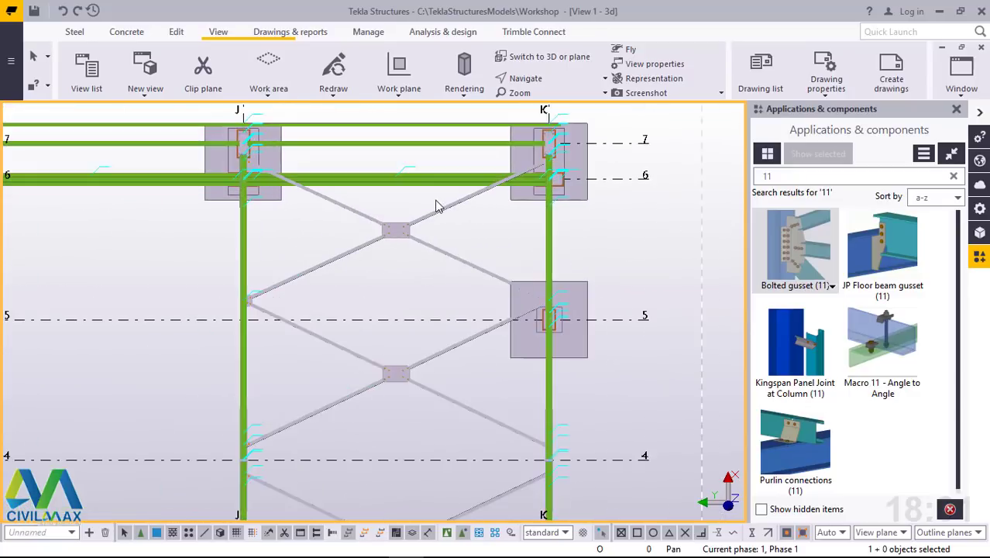
scroll(438, 207, down, 3)
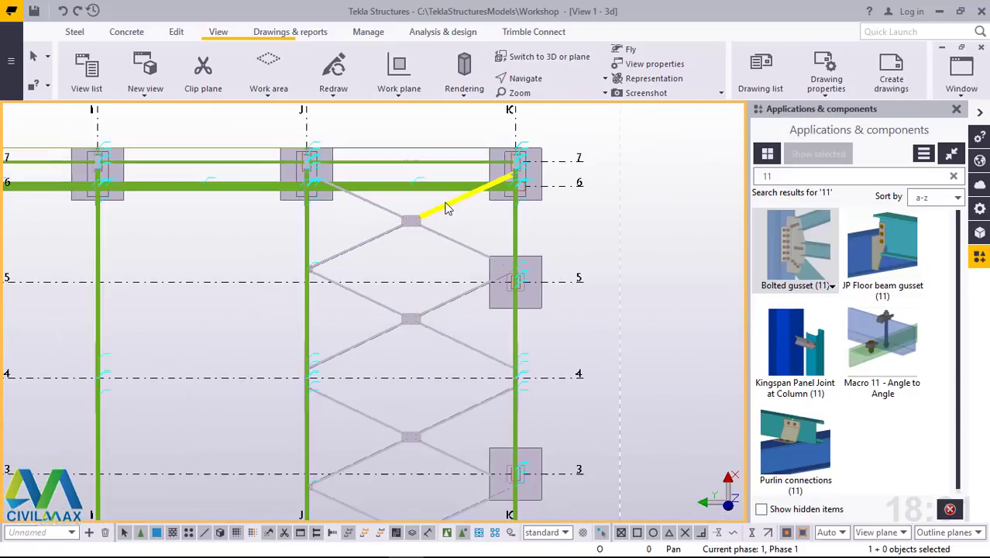
scroll(447, 207, down, 1)
scroll(434, 225, up, 4)
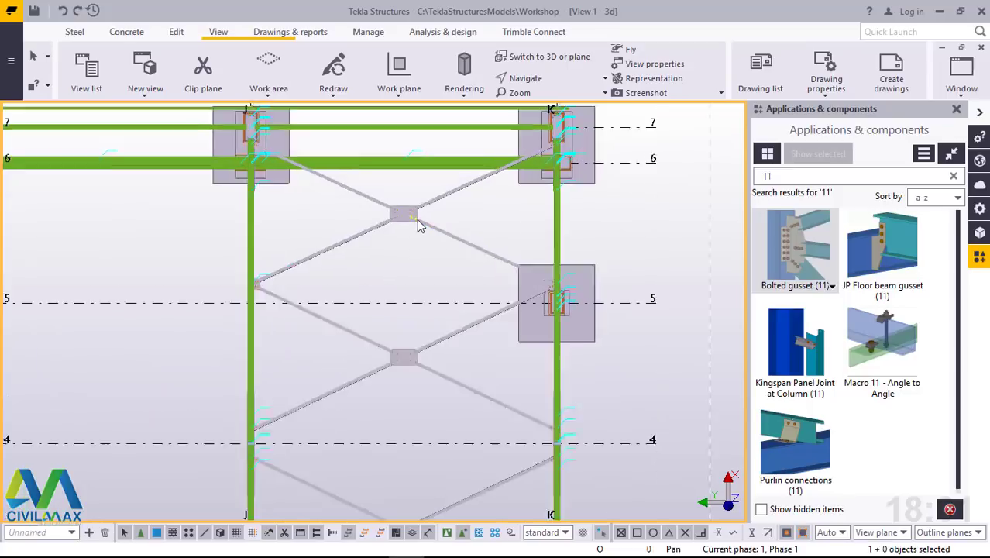
scroll(471, 228, down, 2)
scroll(449, 214, up, 3)
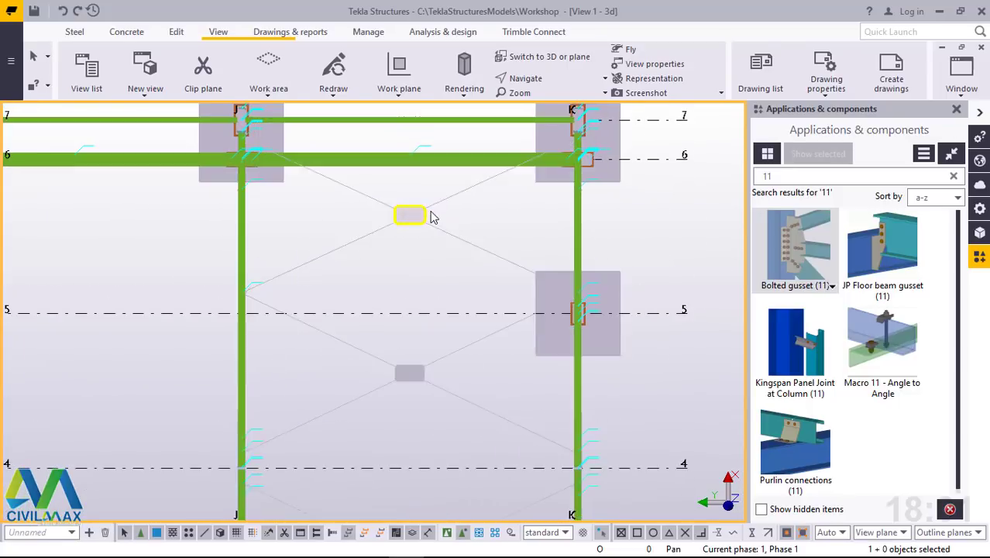
Select the two roof braces meeting at the grid J rafter near grid 5, together with their gusset plate and weld.
scroll(432, 218, up, 2)
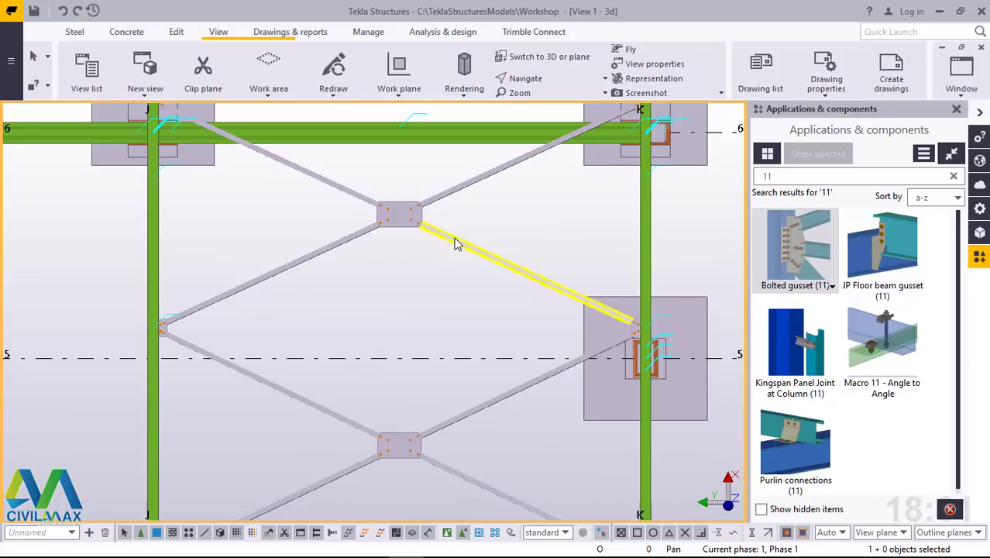
scroll(188, 346, up, 3)
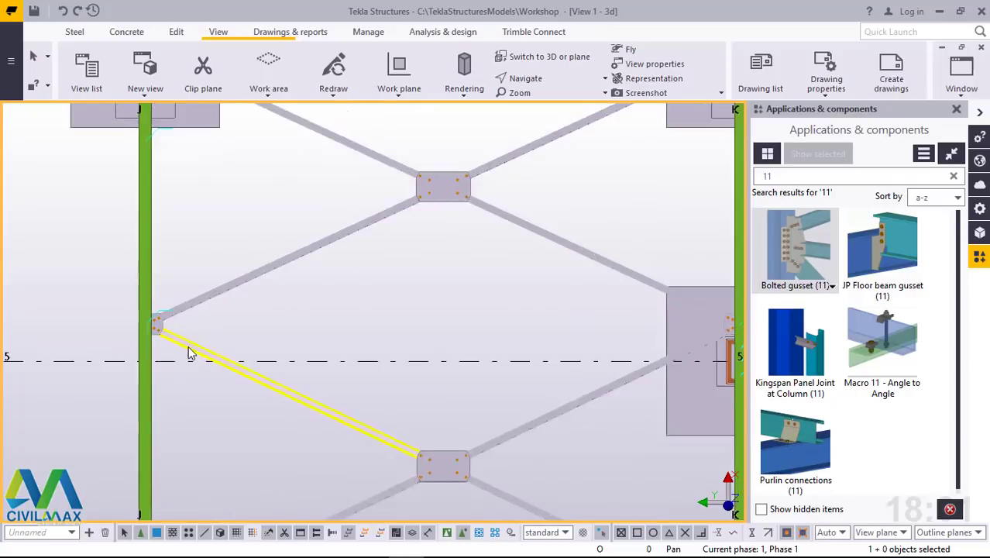
scroll(197, 330, down, 1)
scroll(185, 325, up, 2)
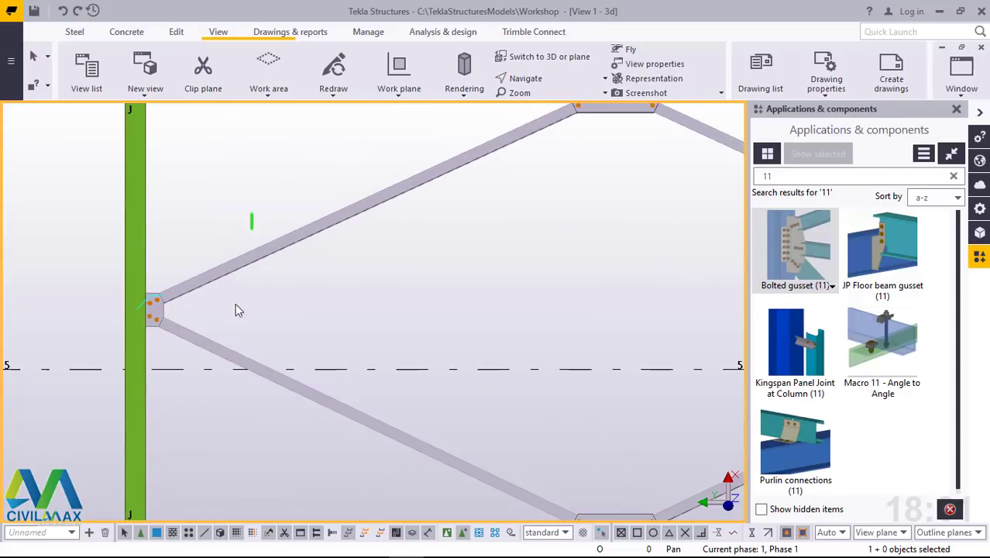
scroll(208, 347, down, 5)
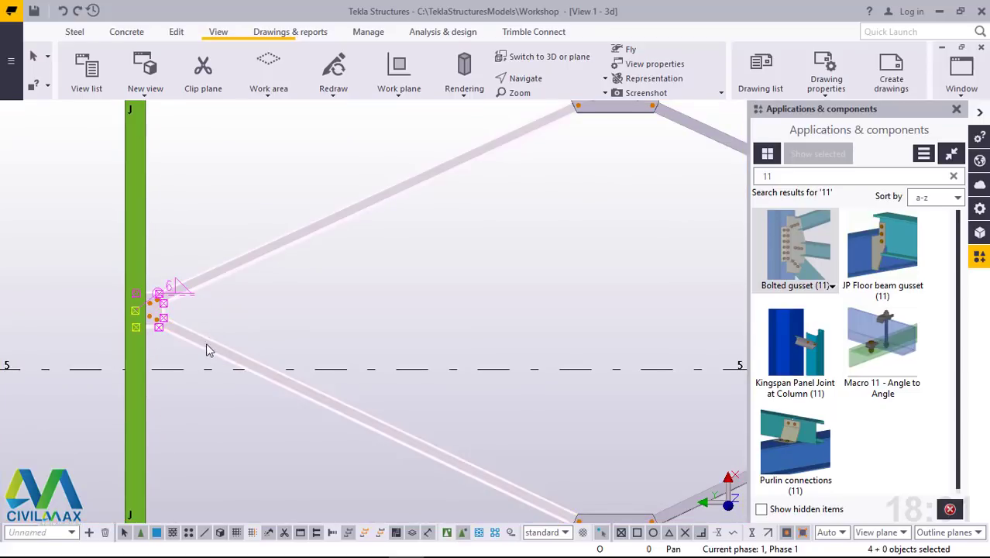
Add the remaining braces around grids 5 and 6 and the grid K gusset plate near grid 5 to the selection.
scroll(418, 248, up, 2)
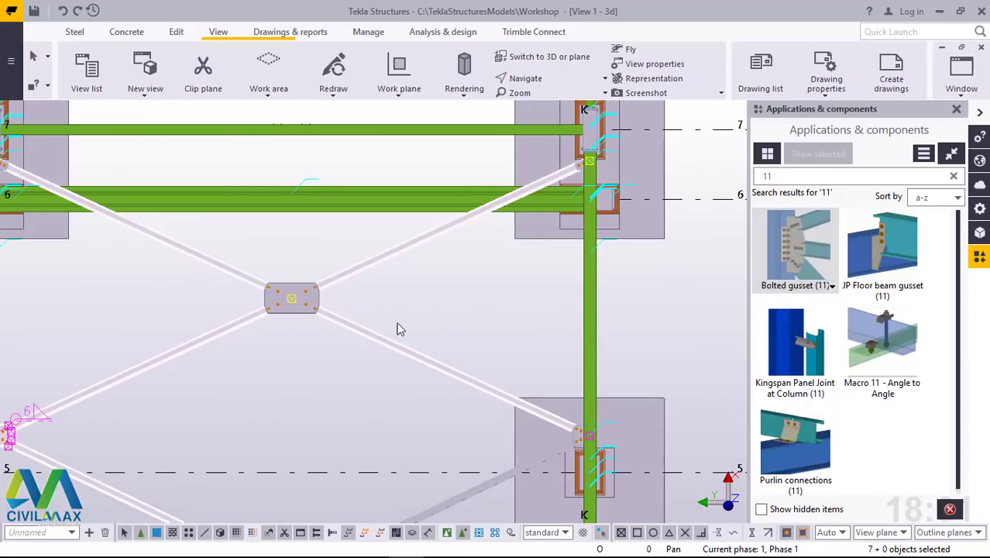
scroll(585, 453, up, 5)
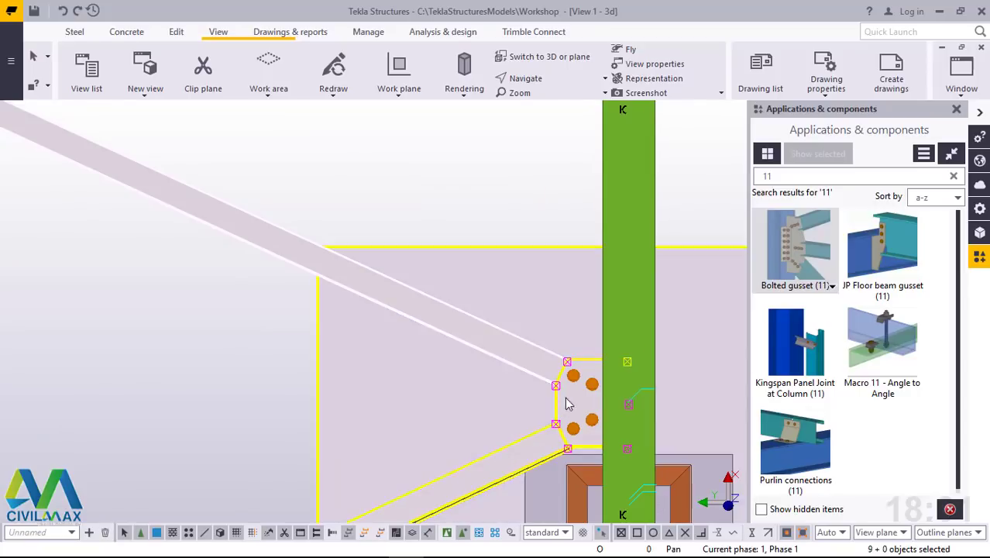
scroll(563, 400, up, 2)
shift+click(608, 377)
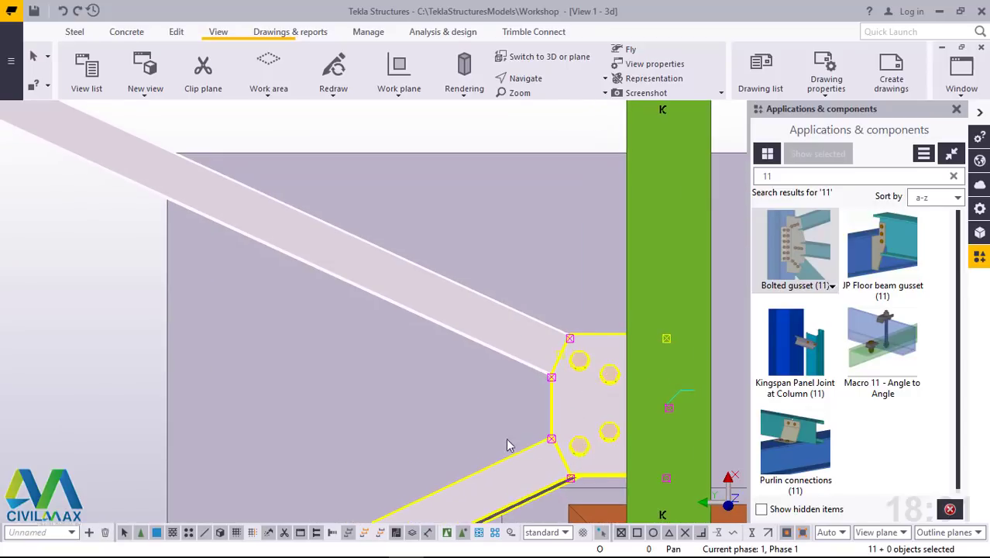
scroll(507, 446, down, 5)
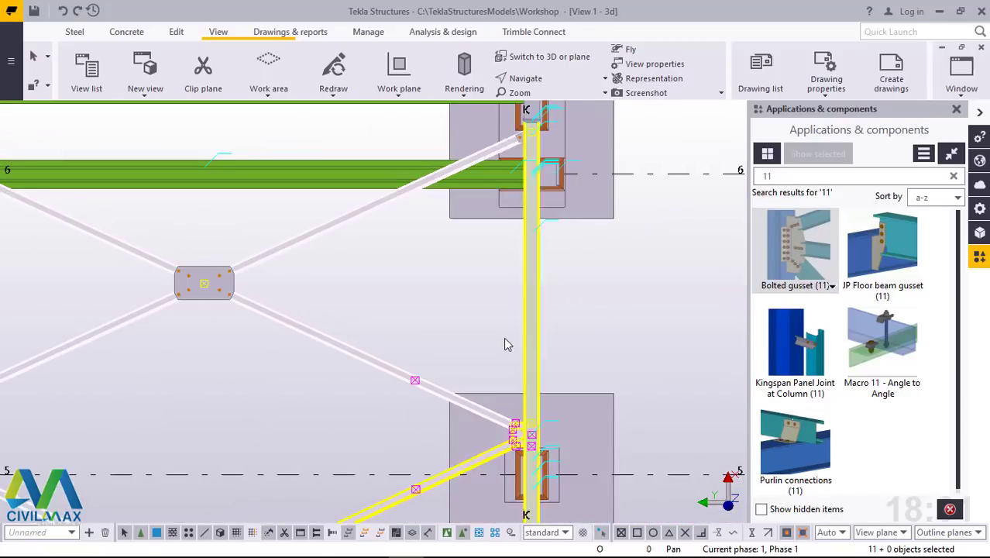
Add the gusset plates at the eave ends of the grid K and grid J rafters near grid 7 to the selection.
scroll(517, 151, up, 6)
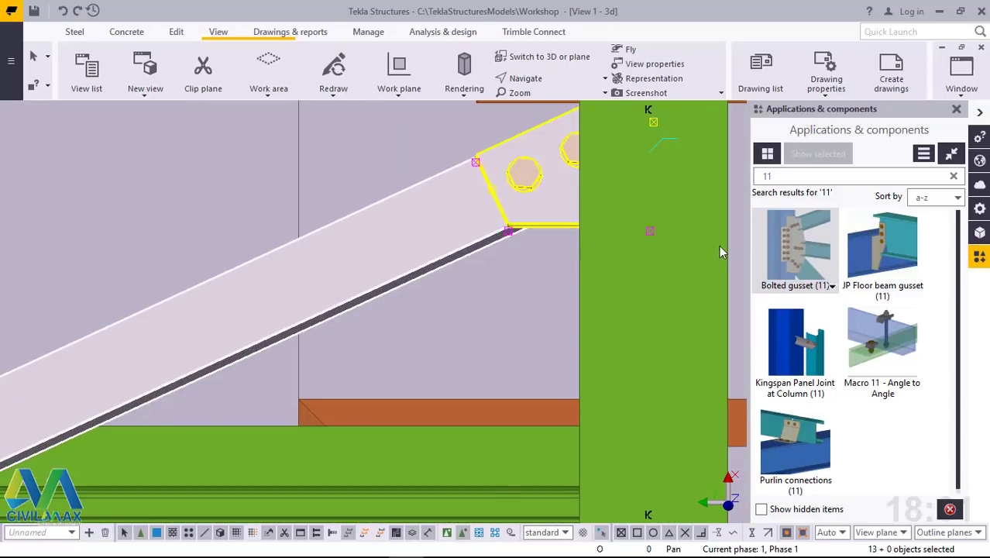
scroll(649, 244, down, 5)
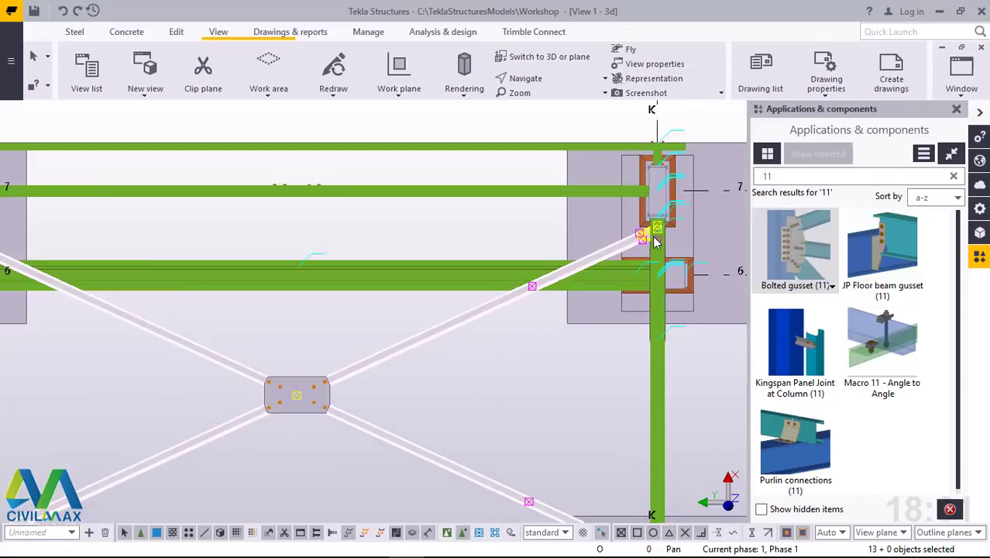
scroll(657, 242, down, 2)
scroll(175, 238, up, 6)
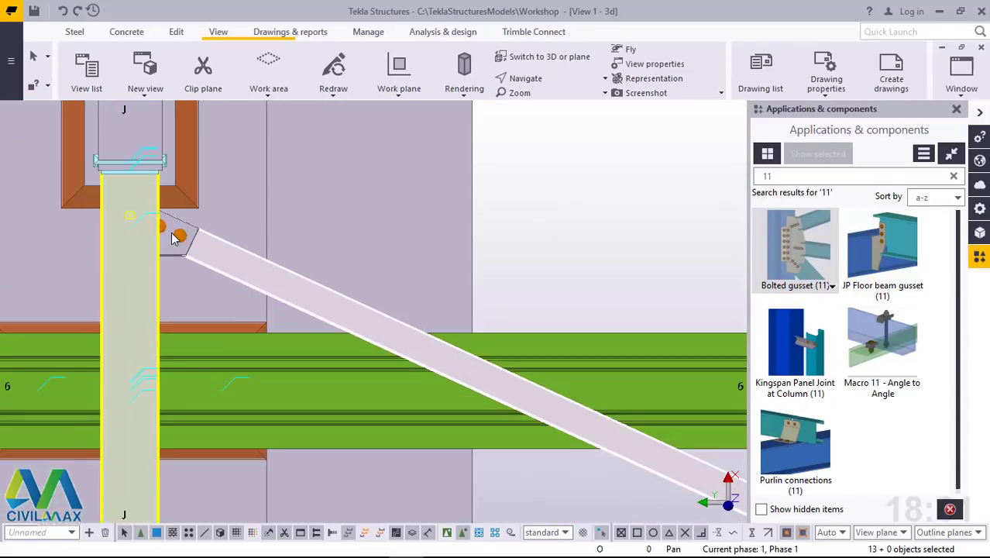
scroll(175, 239, up, 5)
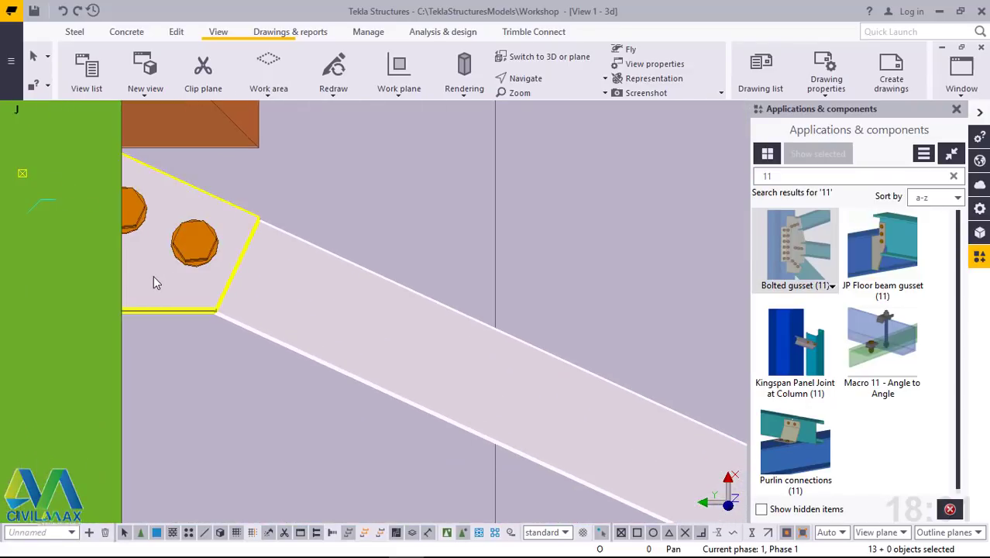
shift+click(153, 277)
scroll(224, 220, down, 4)
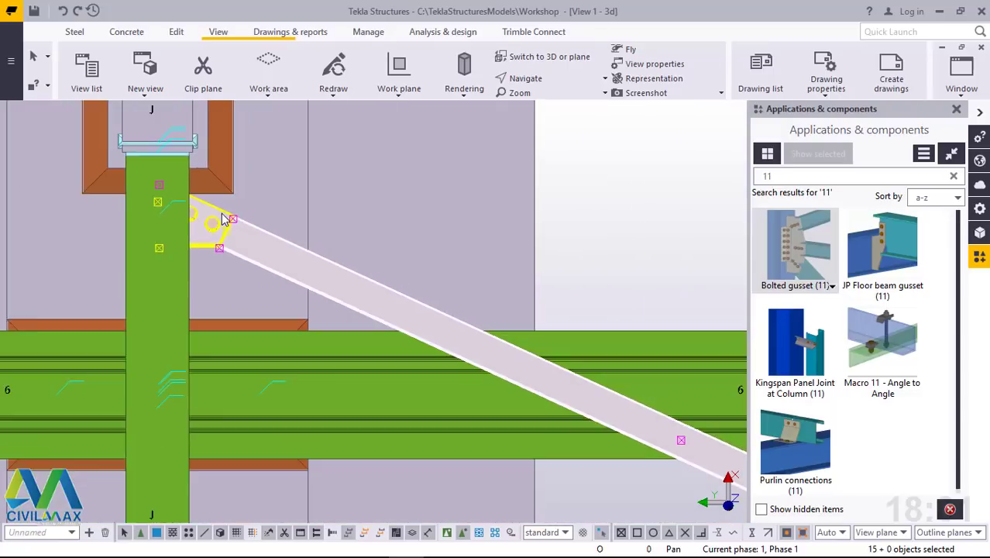
Add the central gusset plate and bolts of the cross bracing between grids 5 and 6 to the selection.
scroll(223, 219, down, 5)
middle_drag(563, 321, 504, 329)
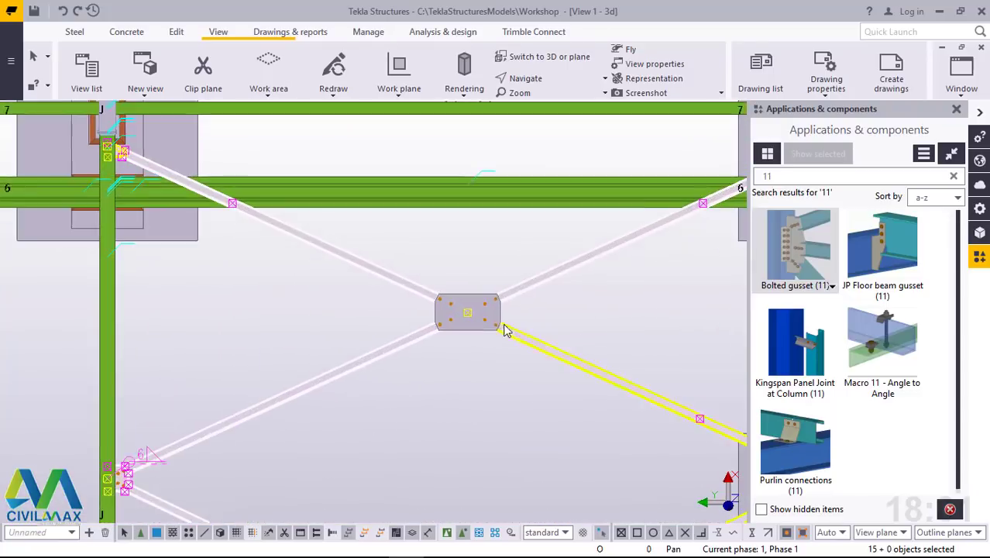
scroll(504, 330, up, 5)
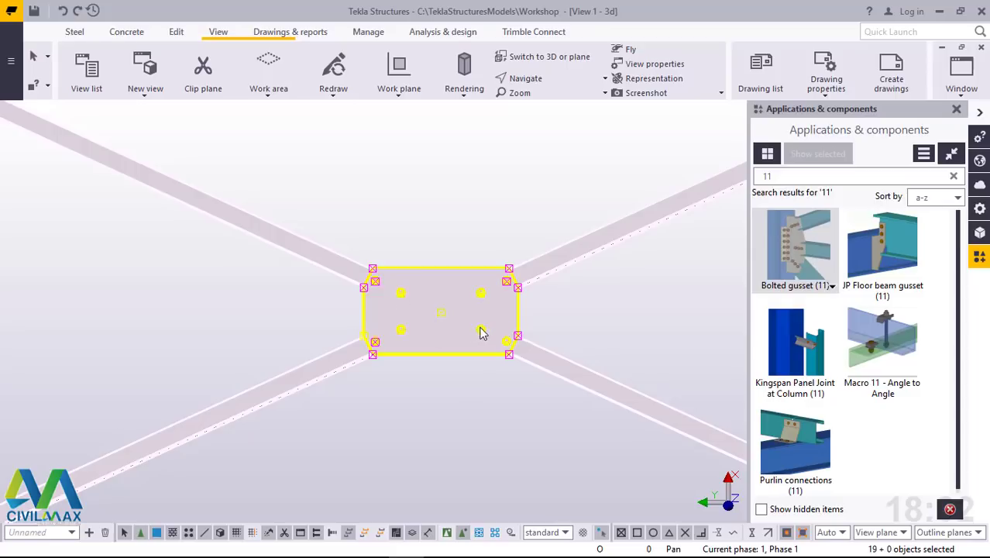
scroll(434, 232, down, 8)
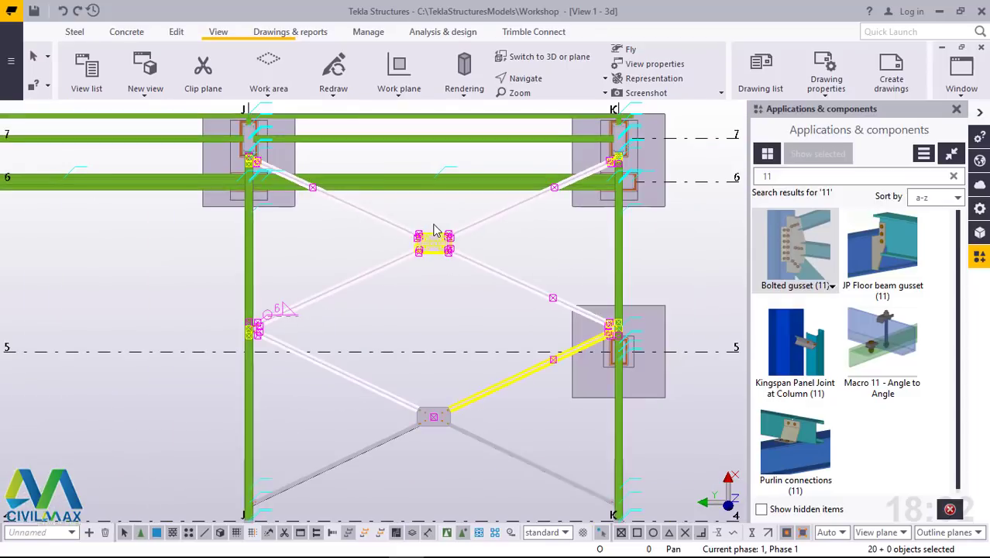
Add the central gusset component of the cross bracing between grids 4 and 5 to the selection.
scroll(449, 369, up, 2)
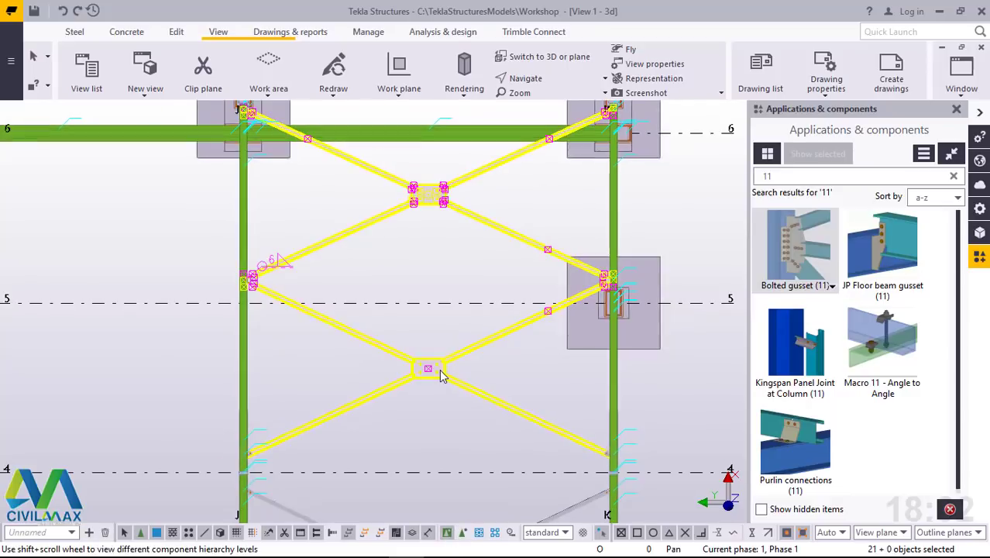
scroll(440, 375, up, 5)
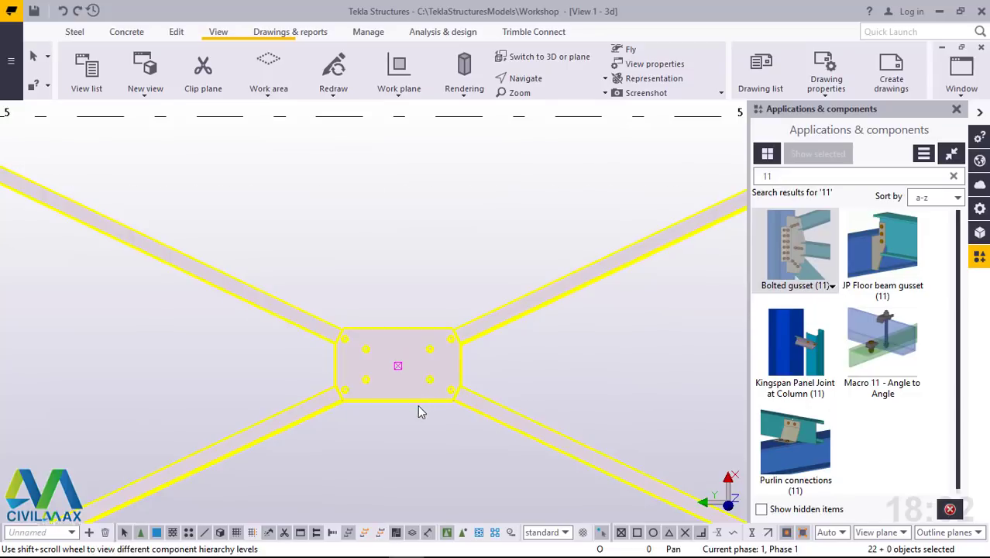
scroll(419, 410, down, 6)
scroll(629, 294, up, 6)
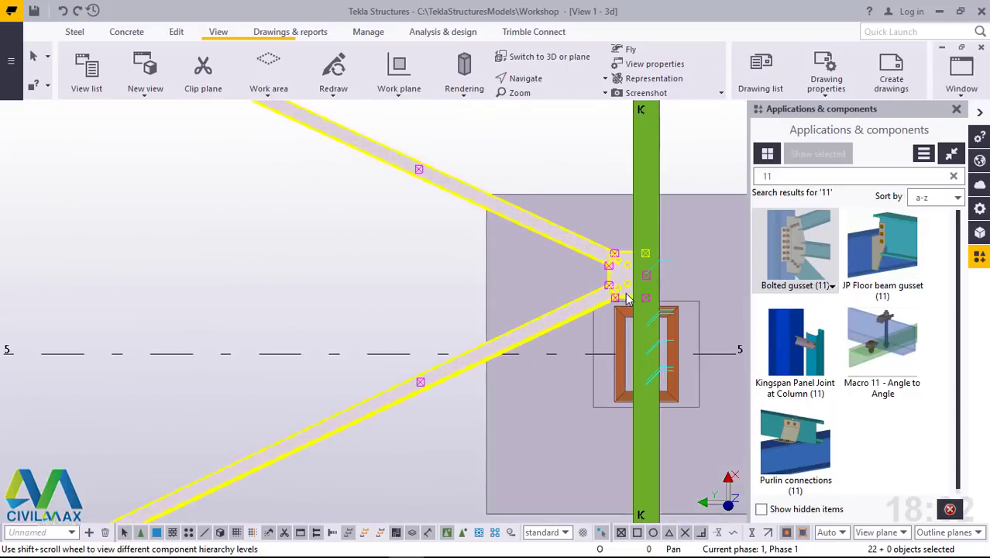
scroll(629, 294, down, 6)
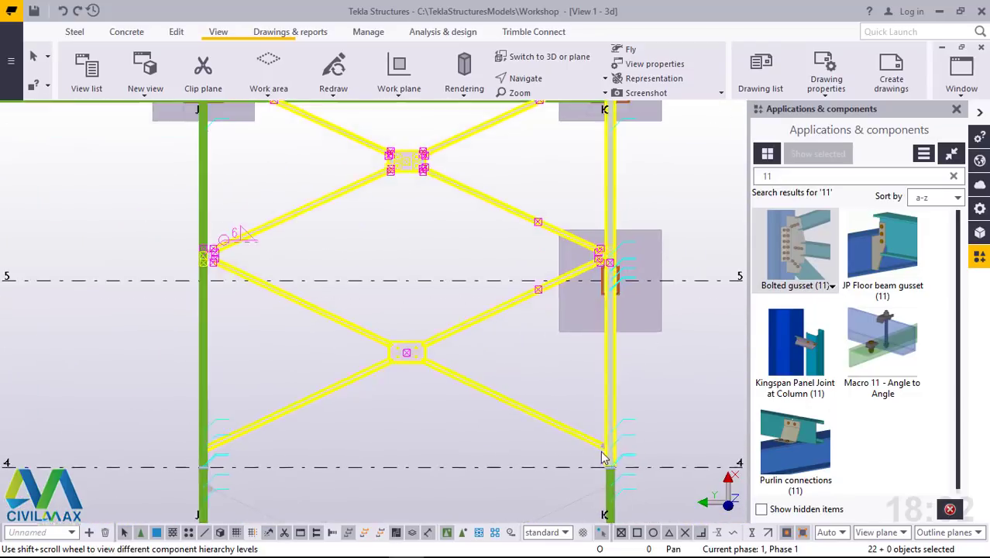
Add the bolted gussets at the grid K and grid J rafters, on the grid 5 side of grid 4, to the selection.
scroll(604, 457, up, 5)
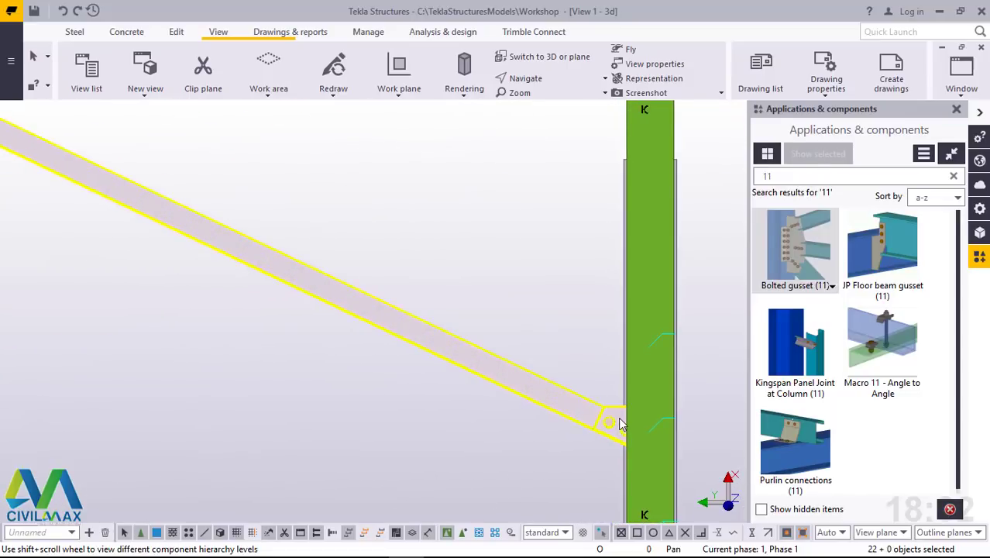
scroll(620, 424, down, 6)
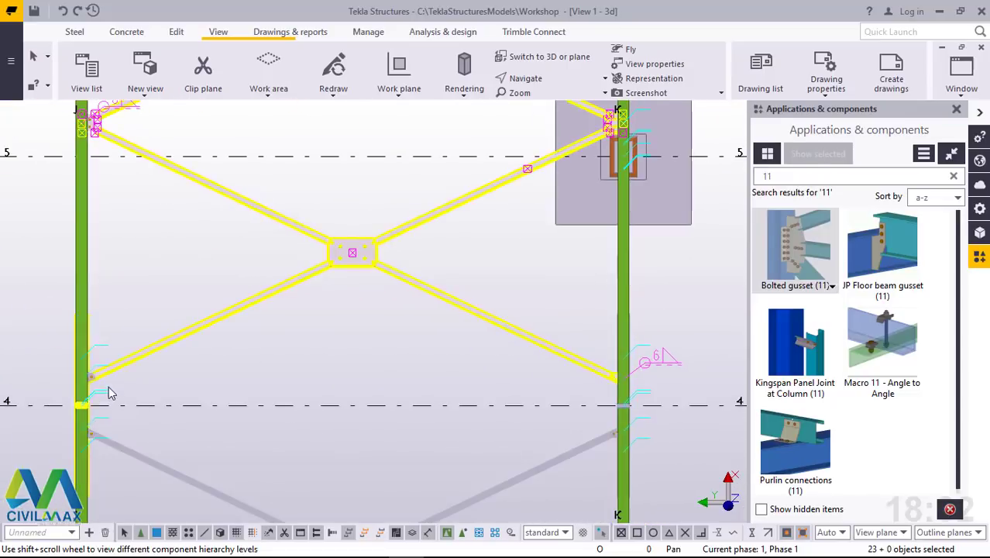
scroll(109, 388, up, 6)
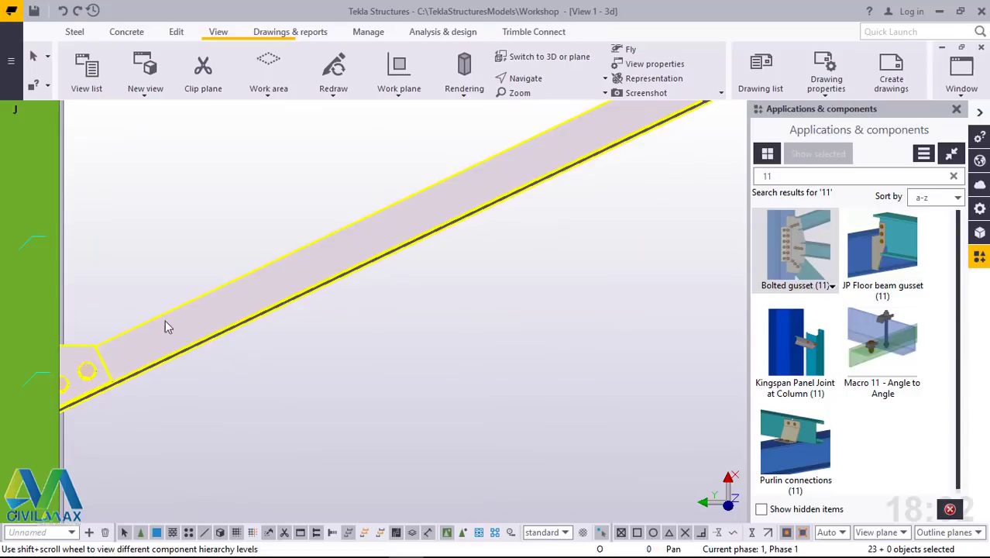
Add the central gusset between grids 3 and 4 and the bolted gussets at the J and K rafters just below grid 4 to the selection.
scroll(165, 325, down, 6)
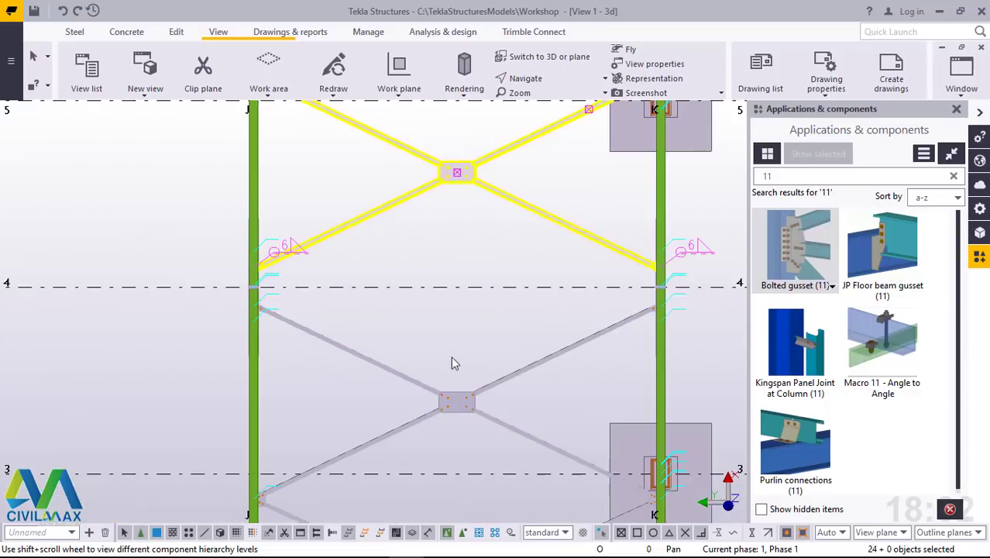
scroll(457, 397, up, 2)
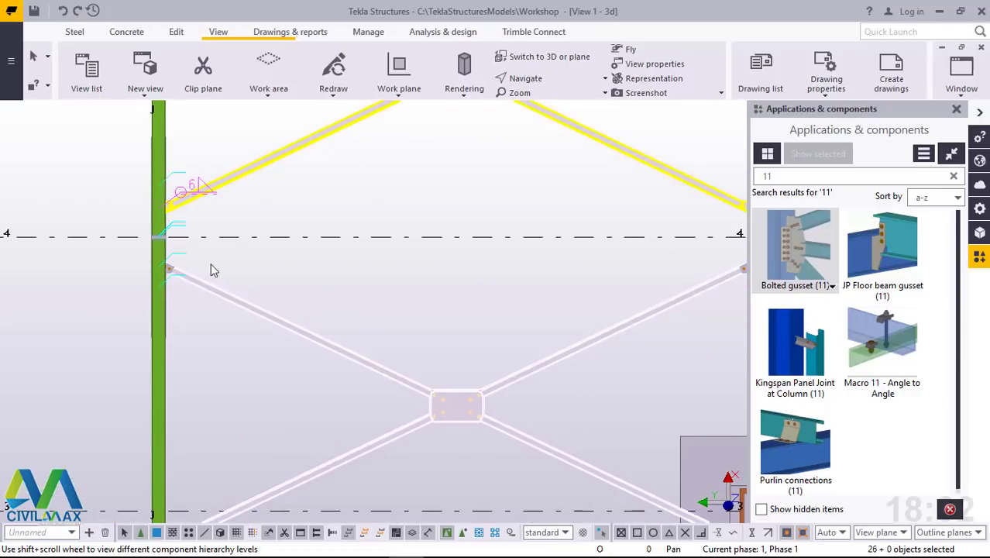
scroll(174, 274, up, 5)
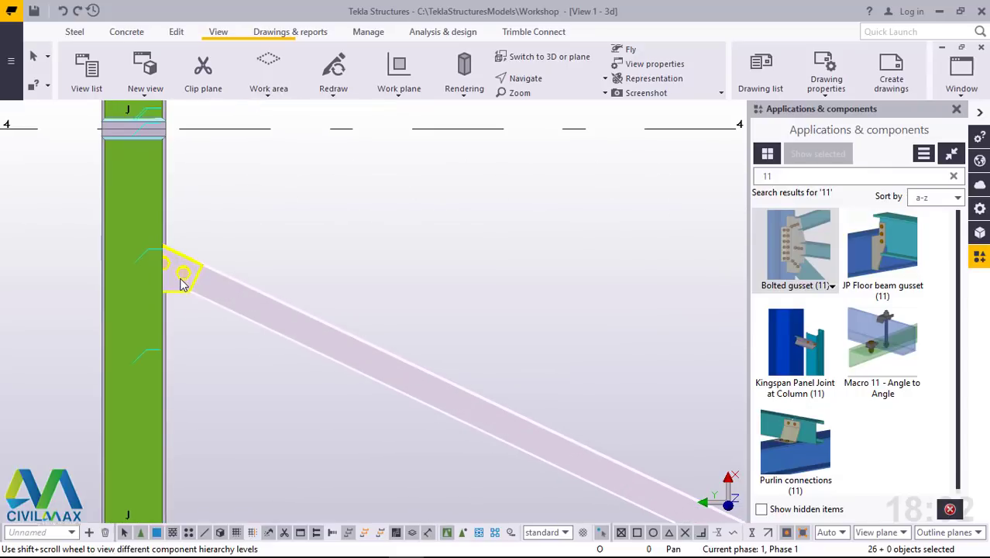
scroll(213, 285, down, 6)
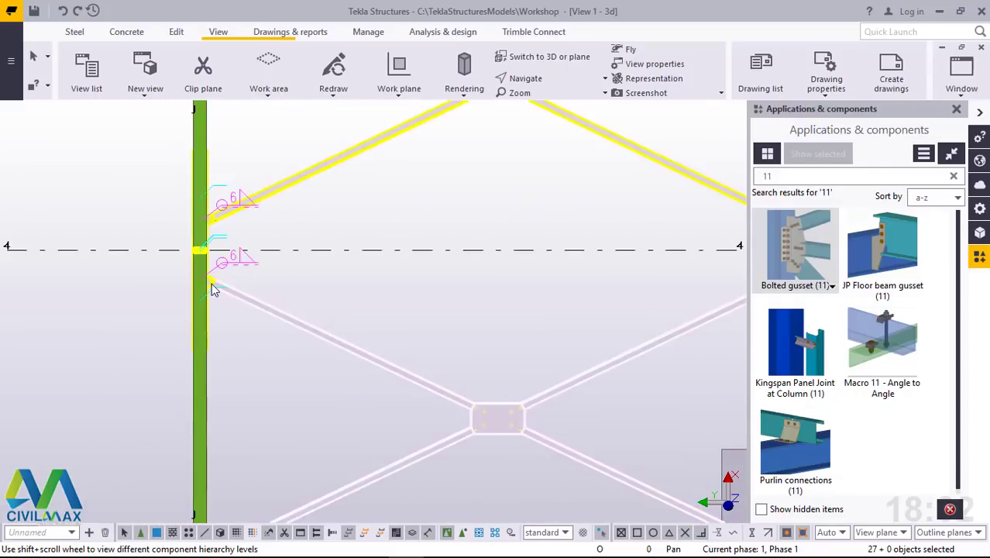
shift+click(212, 283)
scroll(490, 316, up, 8)
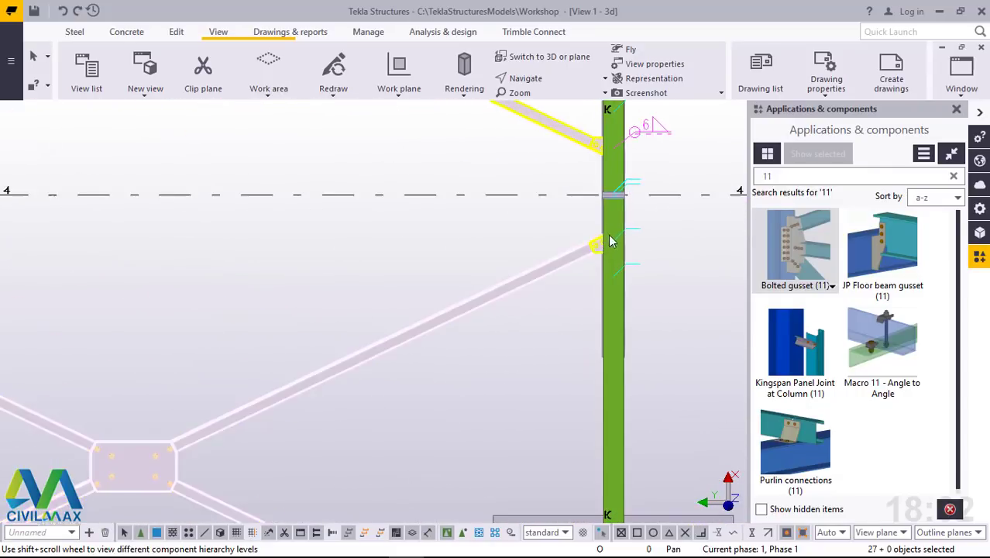
scroll(615, 238, up, 3)
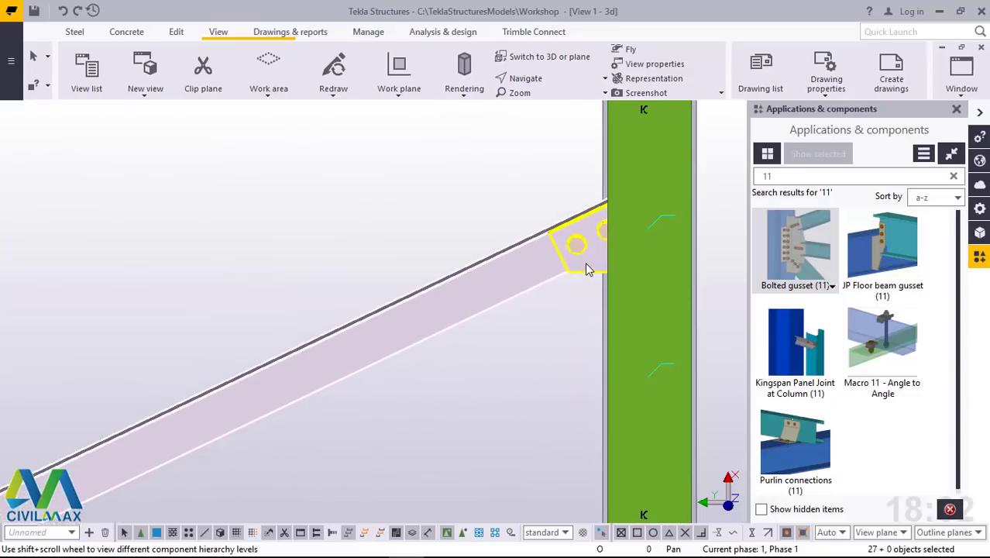
shift+click(587, 269)
scroll(519, 226, down, 8)
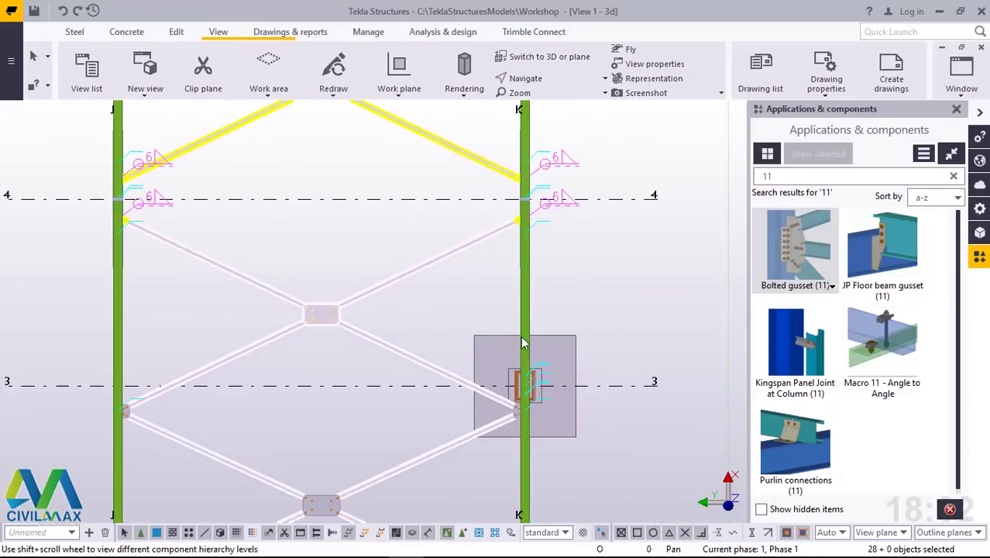
Add the bolted gusset at the grid K rafter near grid 3 and the central gusset between grids 2 and 3 to the selection.
scroll(514, 424, up, 8)
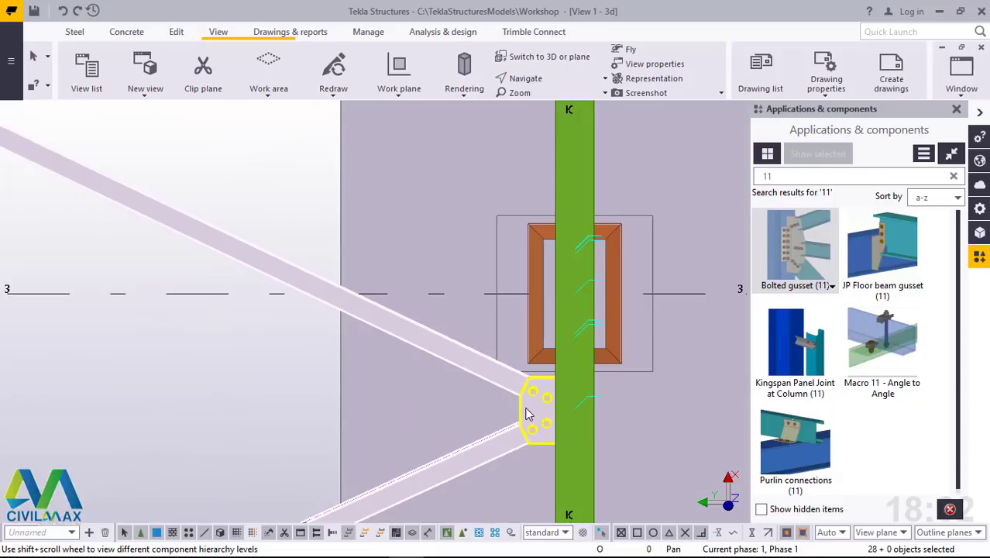
scroll(545, 323, down, 6)
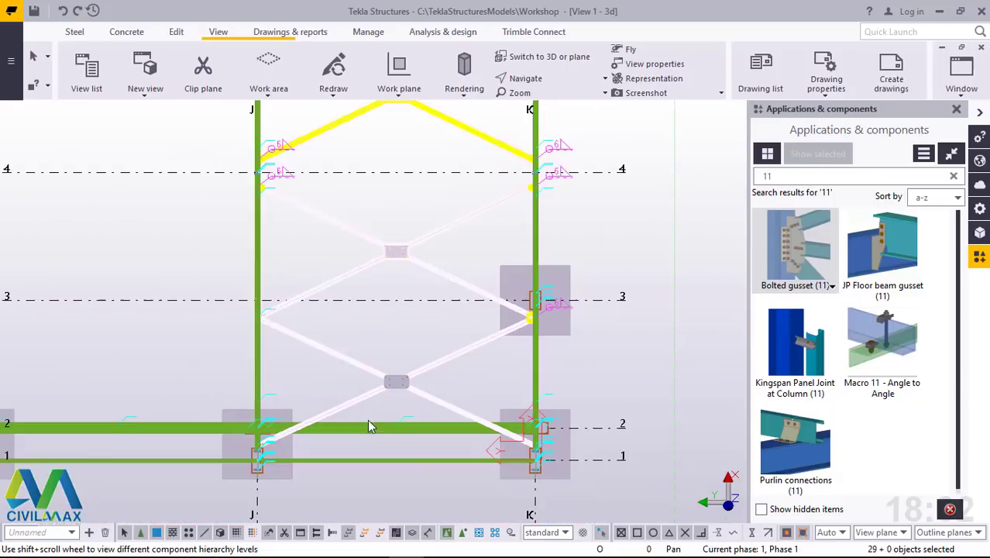
scroll(389, 389, up, 2)
scroll(411, 364, up, 4)
shift+click(420, 356)
scroll(420, 358, down, 5)
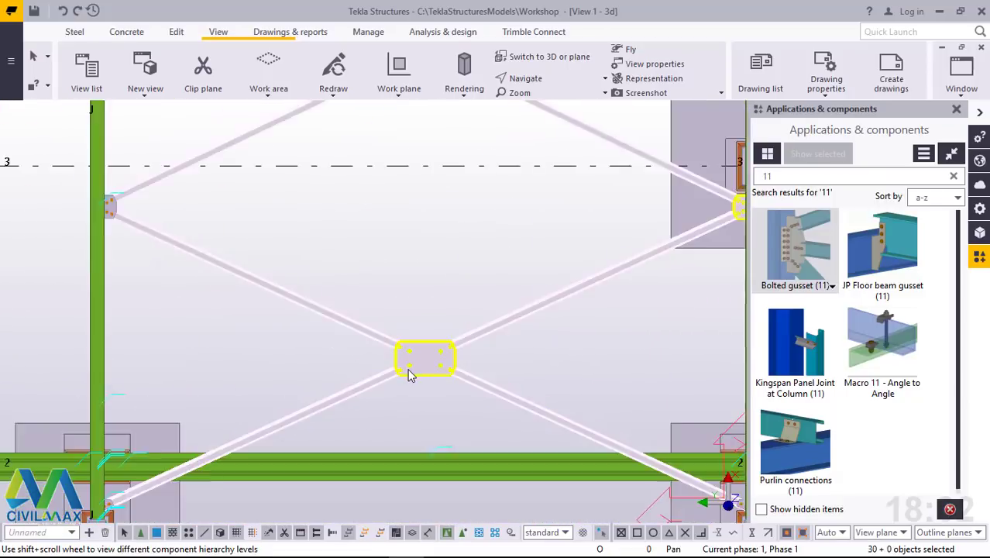
Add the bolted gussets at the eave ends of the grid K and grid J rafters, between grids 1 and 2, to the selection.
scroll(554, 433, down, 2)
scroll(571, 435, up, 5)
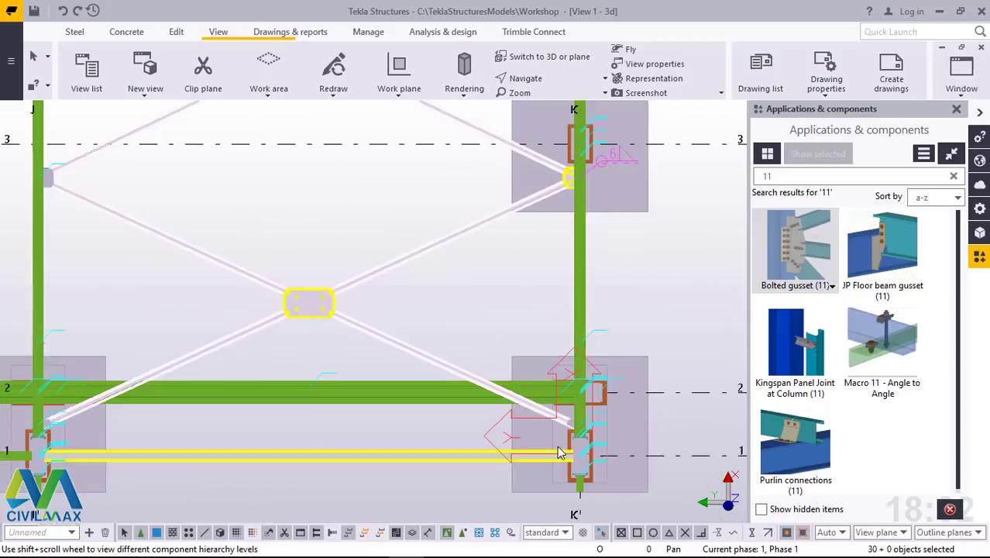
scroll(574, 430, up, 8)
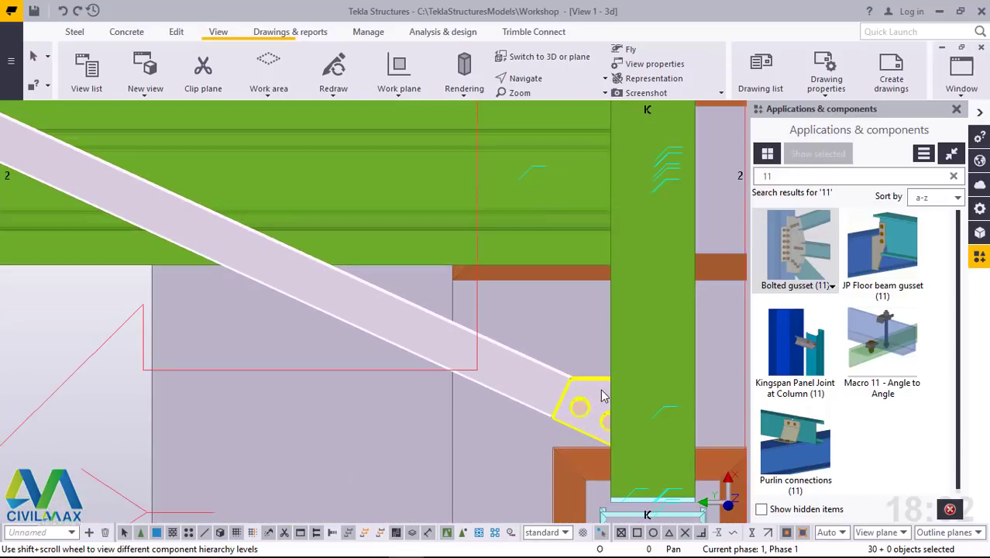
scroll(542, 446, down, 7)
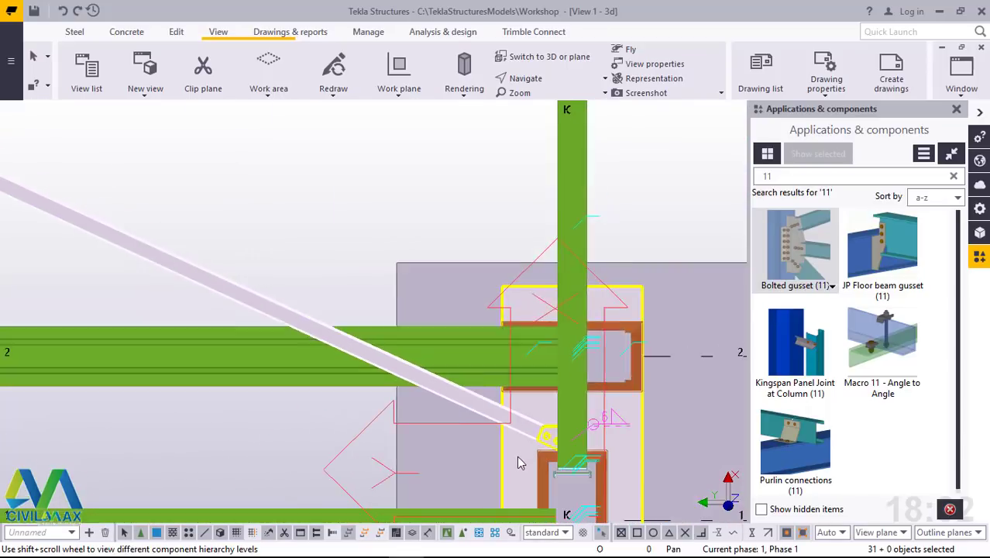
scroll(515, 465, down, 2)
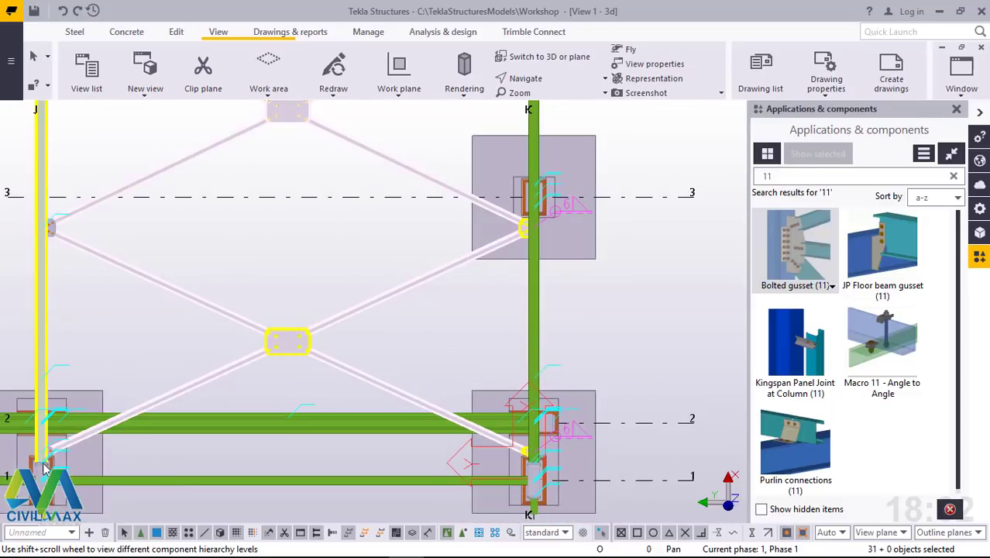
scroll(62, 450, up, 6)
scroll(62, 450, up, 4)
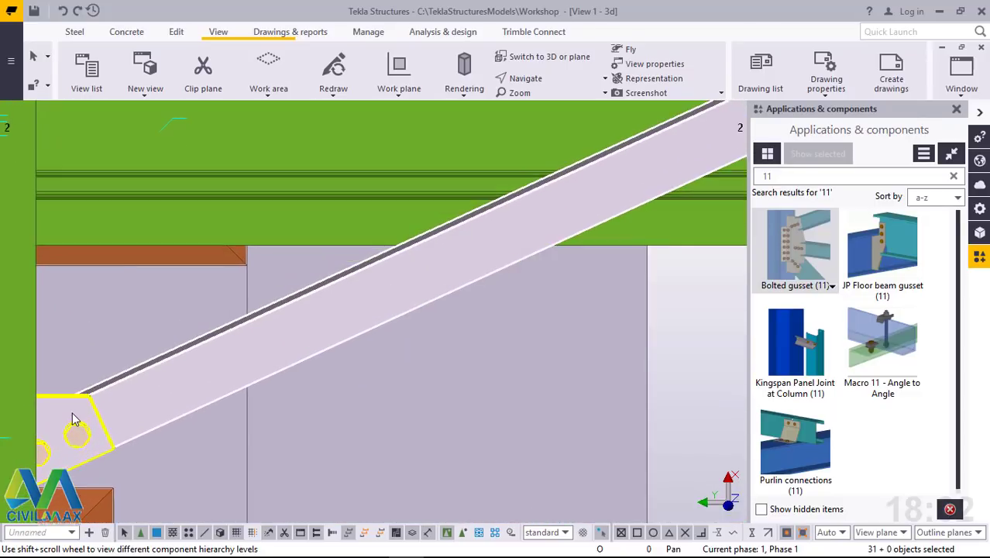
scroll(214, 433, down, 7)
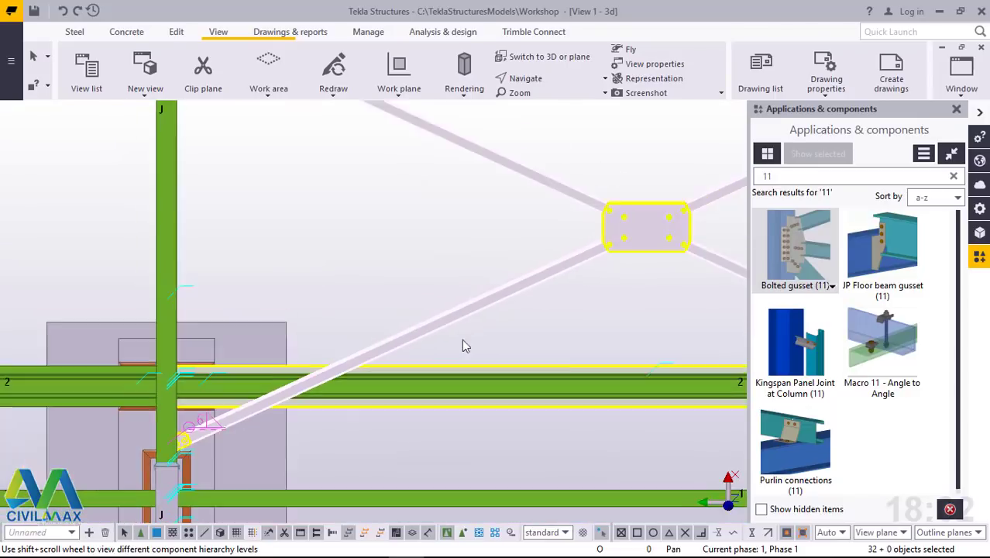
Add the bolted gusset at the grid J rafter near grid 3 to the selection.
scroll(434, 310, down, 1)
scroll(282, 205, up, 5)
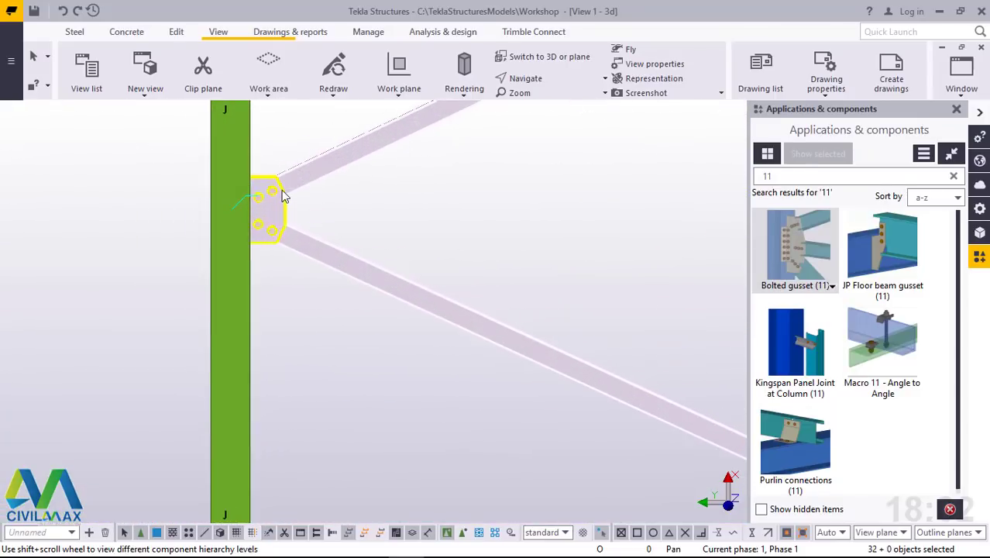
scroll(306, 393, down, 5)
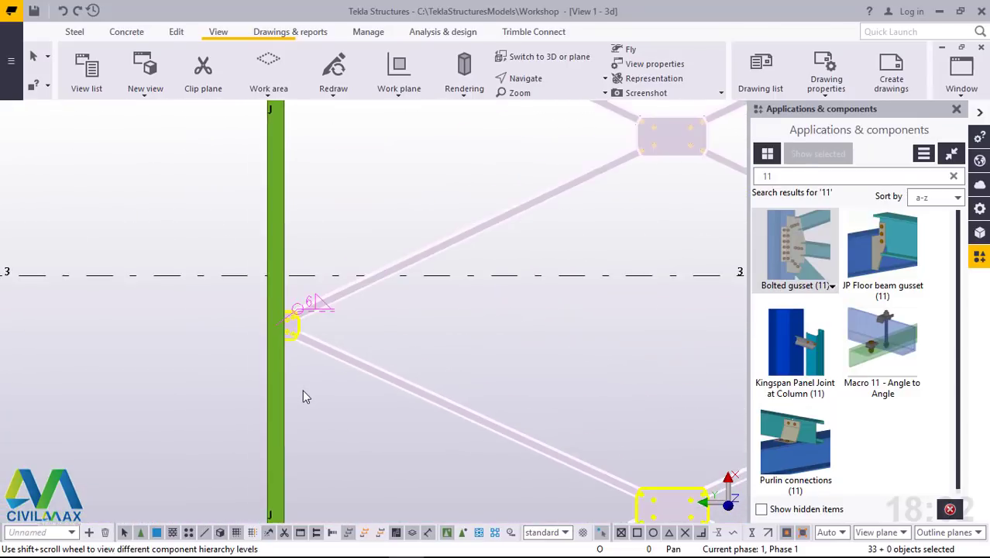
scroll(364, 394, down, 2)
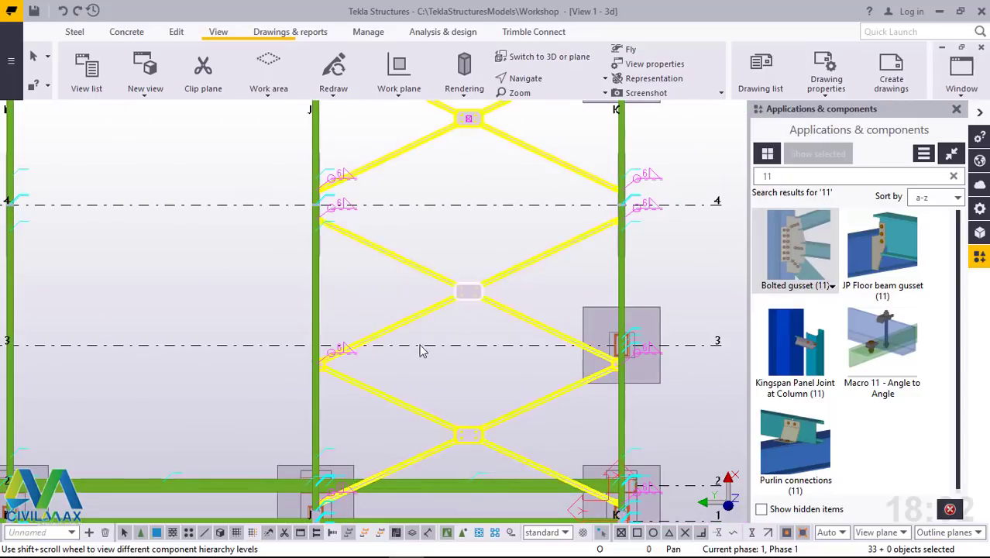
Turn the 3d view to the side elevation by modifying its rotation to 180 around Z and 0 around X.
scroll(464, 233, down, 2)
scroll(585, 126, up, 4)
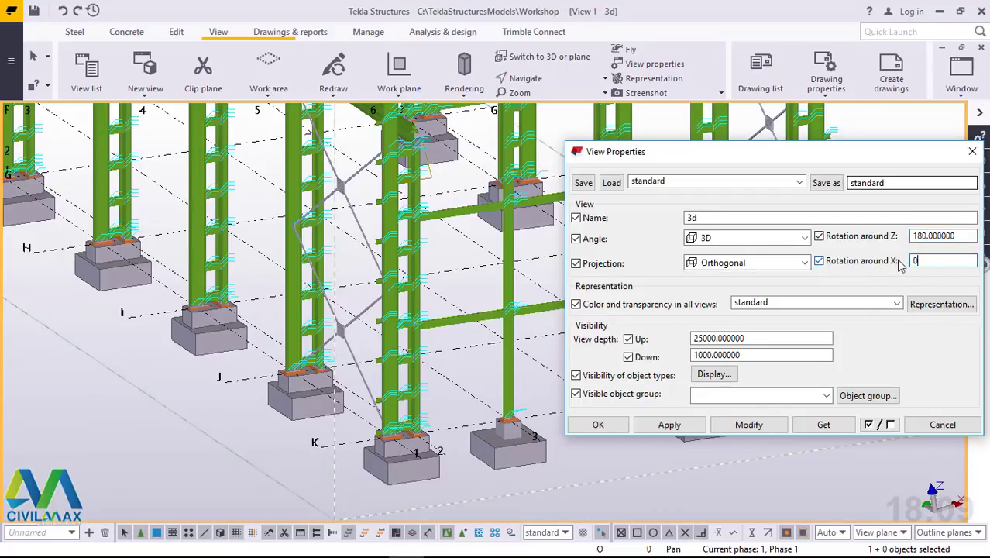
click(708, 427)
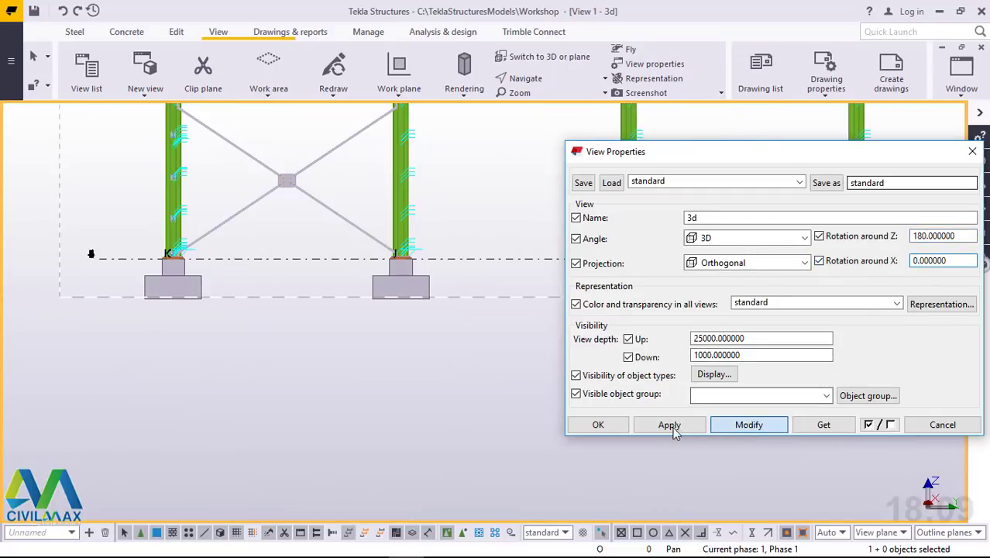
click(598, 425)
Select the diagonal members and central gussets of the wall bracing between grids K and J.
scroll(289, 457, down, 5)
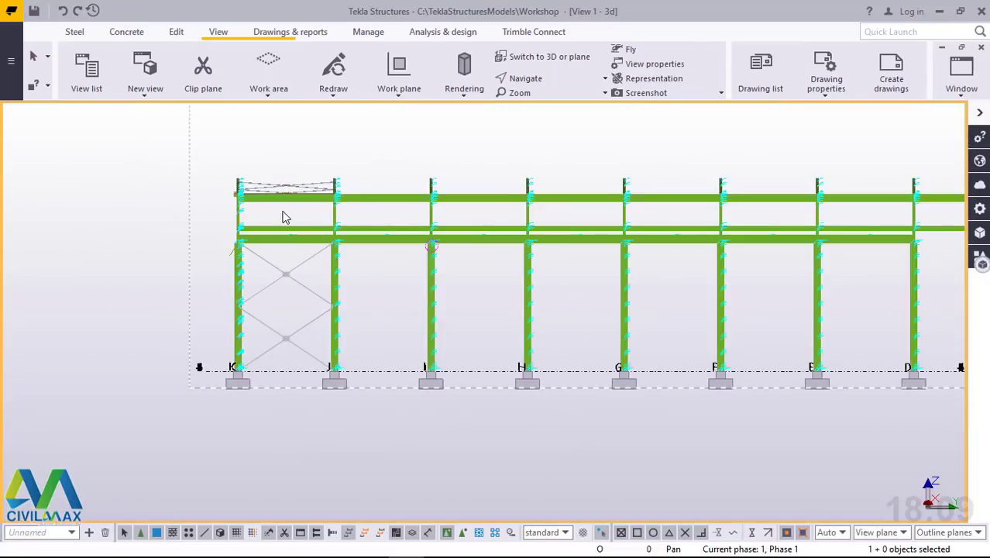
scroll(291, 330, up, 6)
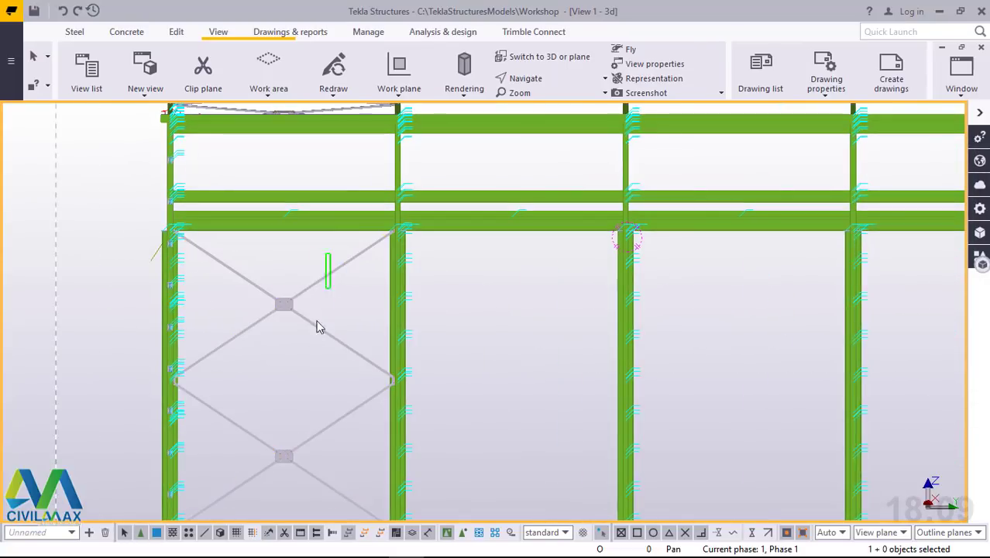
drag(249, 478, 252, 474)
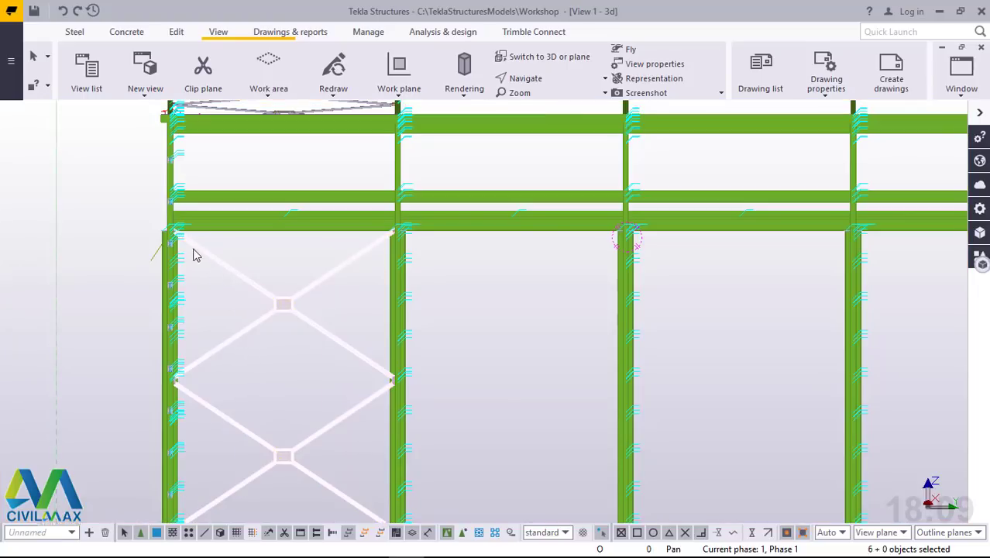
Add the gussets at the upper ends of the wall bracing, on the grid K and grid J columns, to the selection.
scroll(194, 255, up, 5)
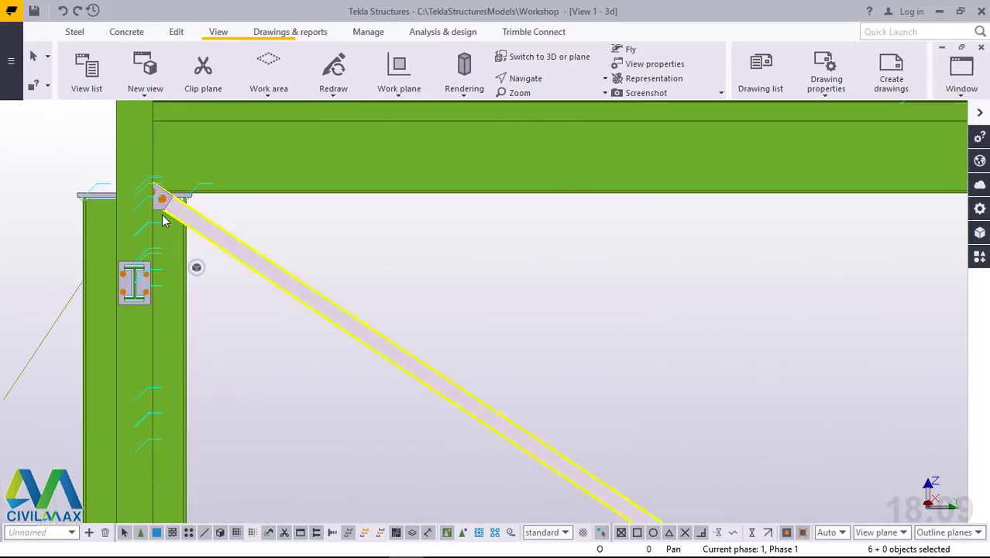
scroll(164, 217, up, 1)
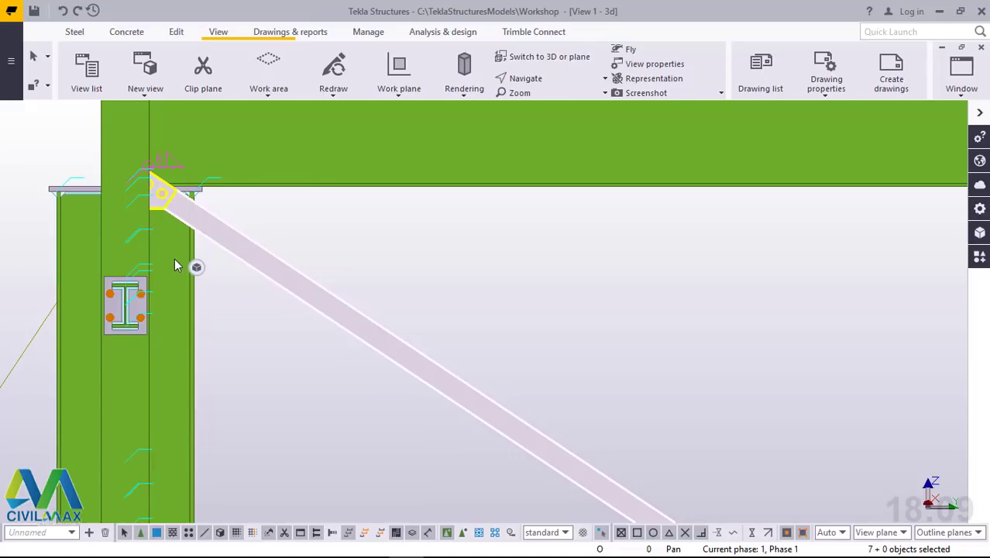
scroll(176, 263, down, 6)
scroll(829, 250, up, 5)
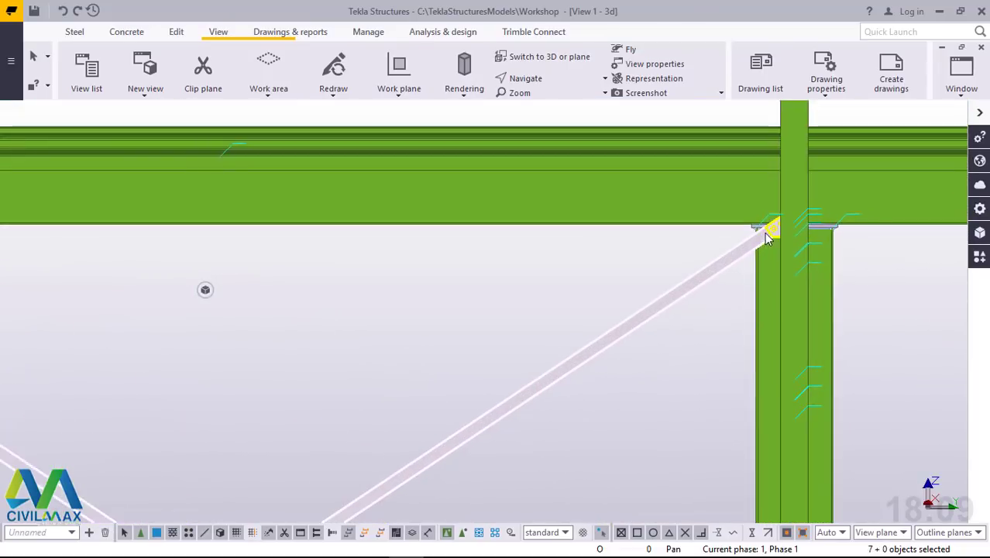
scroll(767, 238, up, 3)
scroll(643, 205, down, 5)
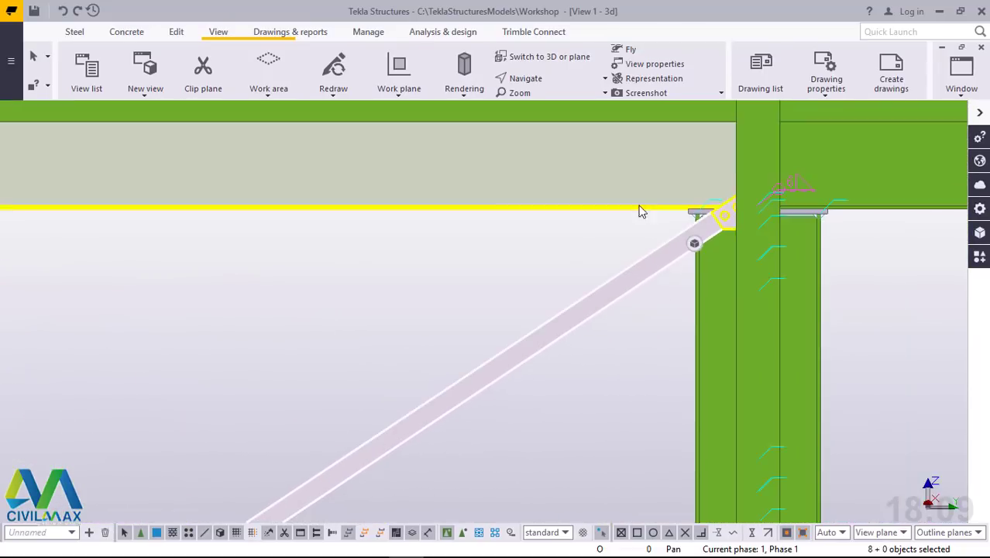
scroll(449, 403, down, 3)
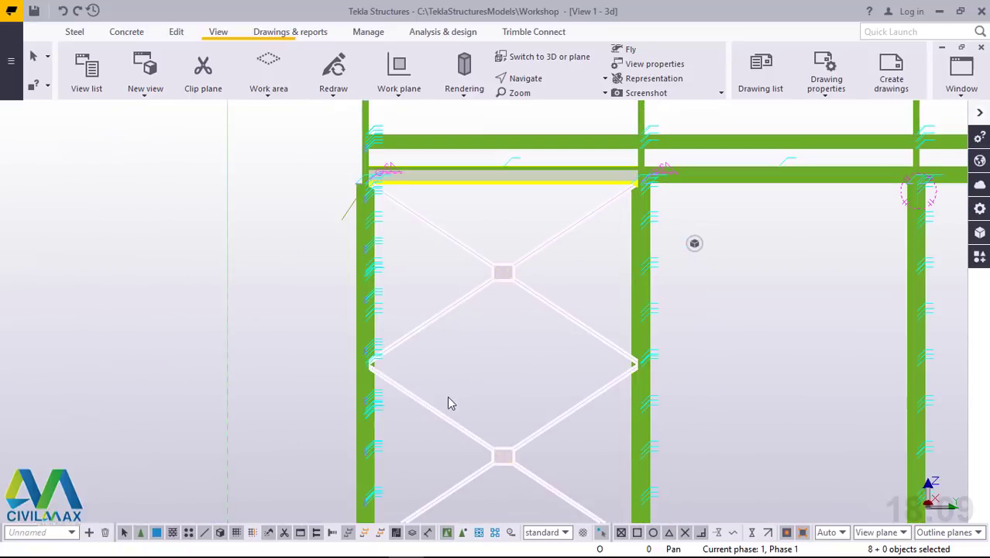
Add the mid-height wall bracing gussets on the grid K and grid J columns to the selection.
scroll(365, 365, up, 6)
scroll(380, 360, up, 2)
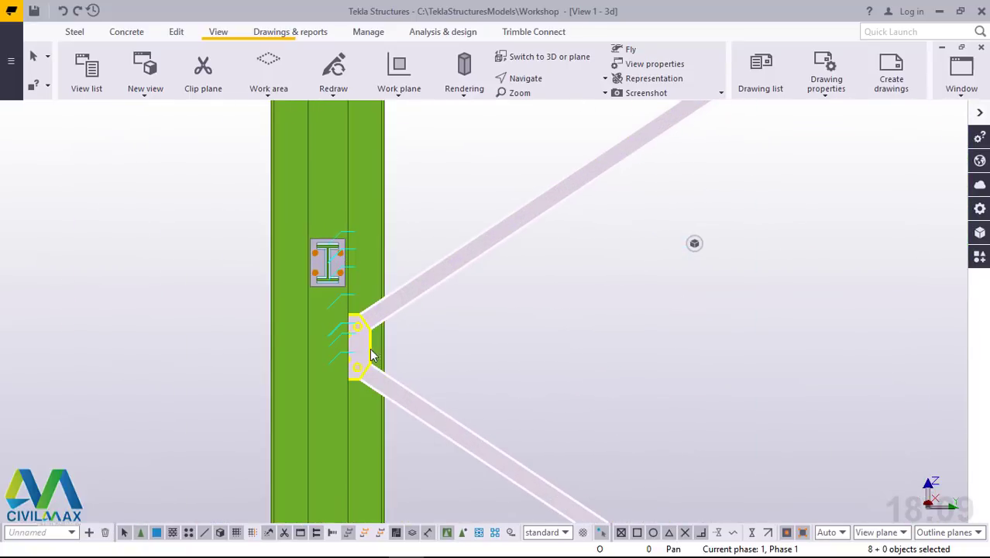
scroll(364, 352, down, 5)
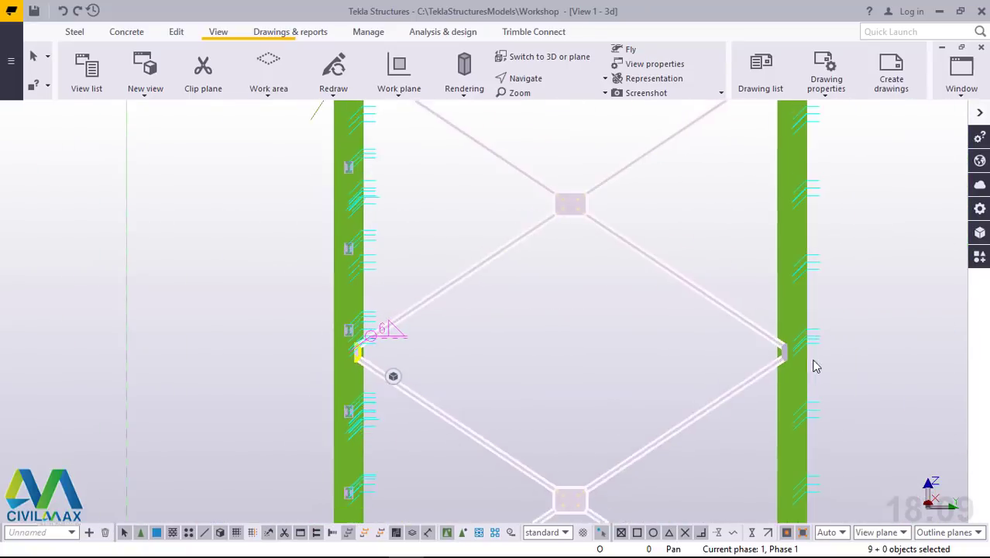
scroll(771, 358, up, 4)
scroll(770, 355, up, 3)
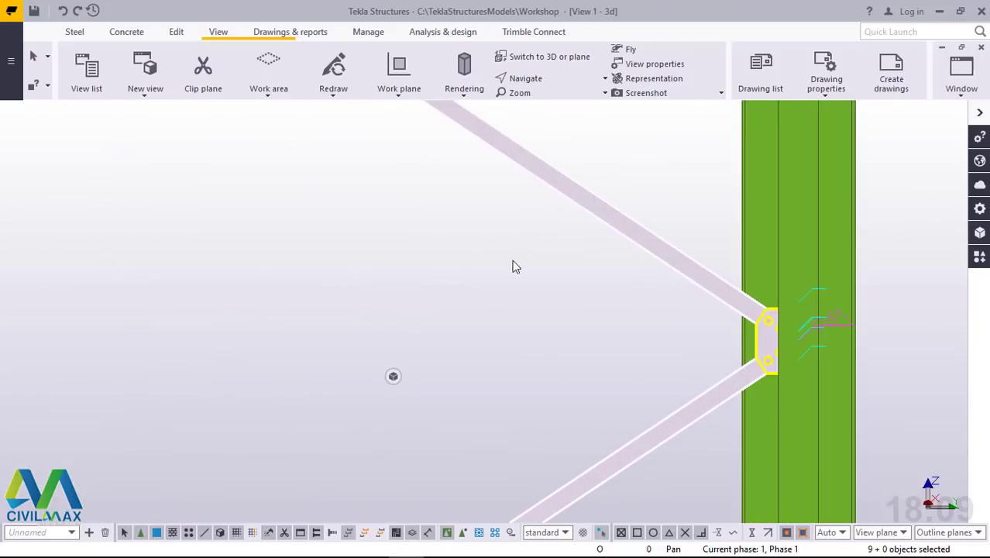
Add the wall bracing gusset at the base of the grid K column to the selection.
scroll(513, 267, down, 8)
scroll(295, 449, up, 1)
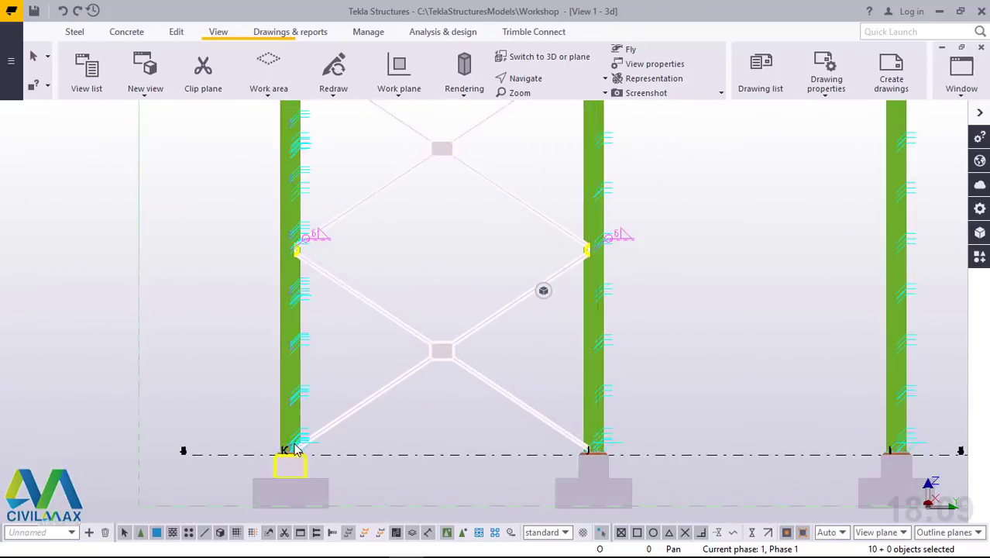
scroll(294, 450, up, 8)
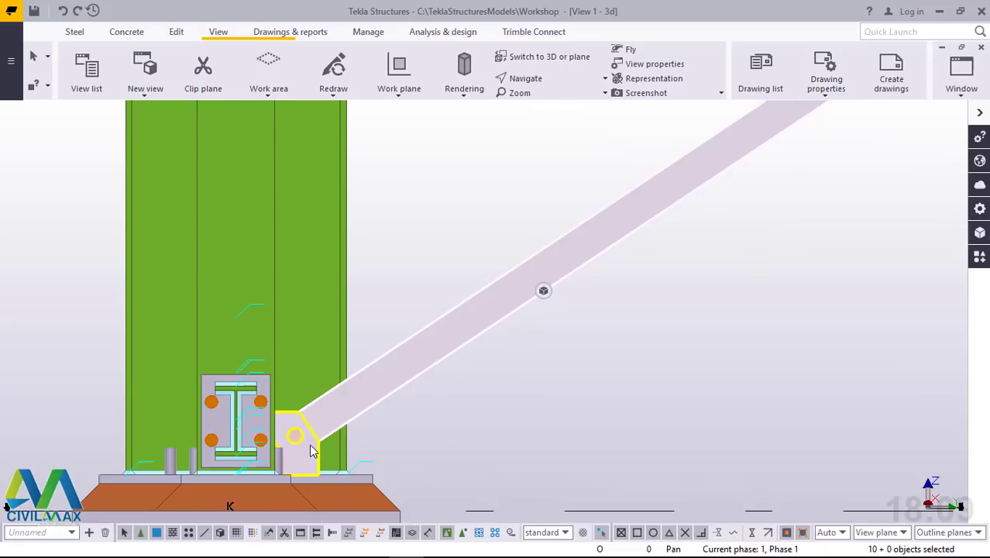
scroll(289, 361, down, 5)
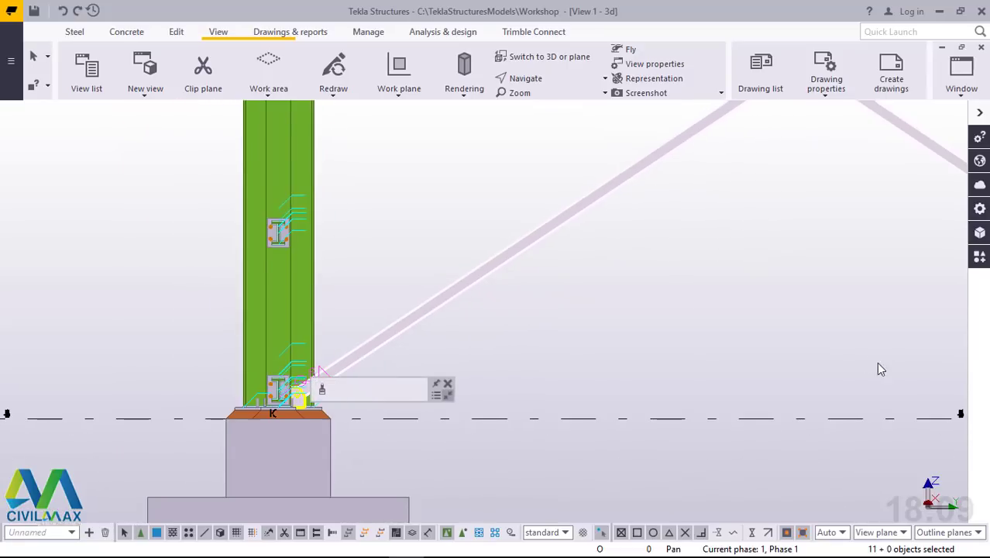
Add the wall bracing gusset at the base of the grid J column to the selection.
scroll(511, 383, down, 4)
scroll(852, 395, up, 8)
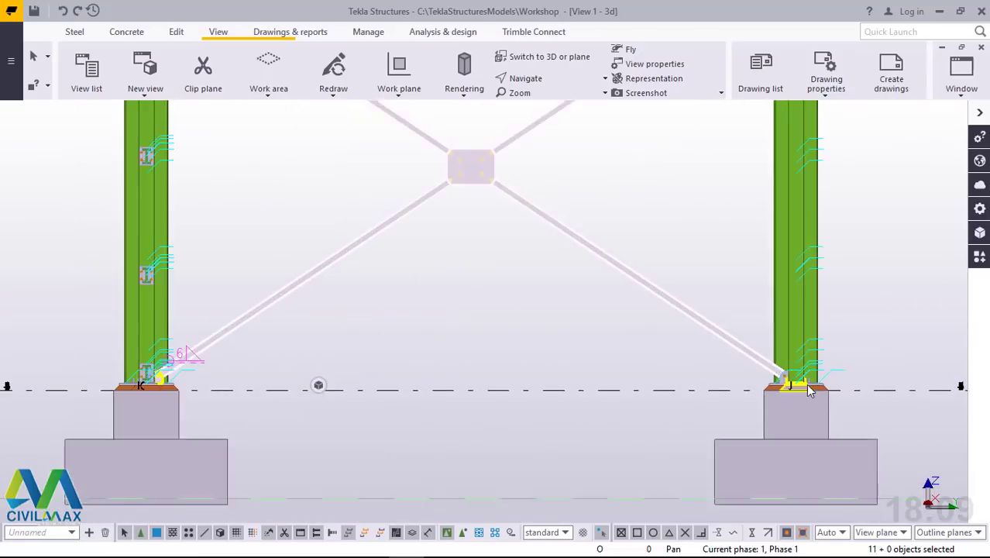
scroll(766, 380, up, 2)
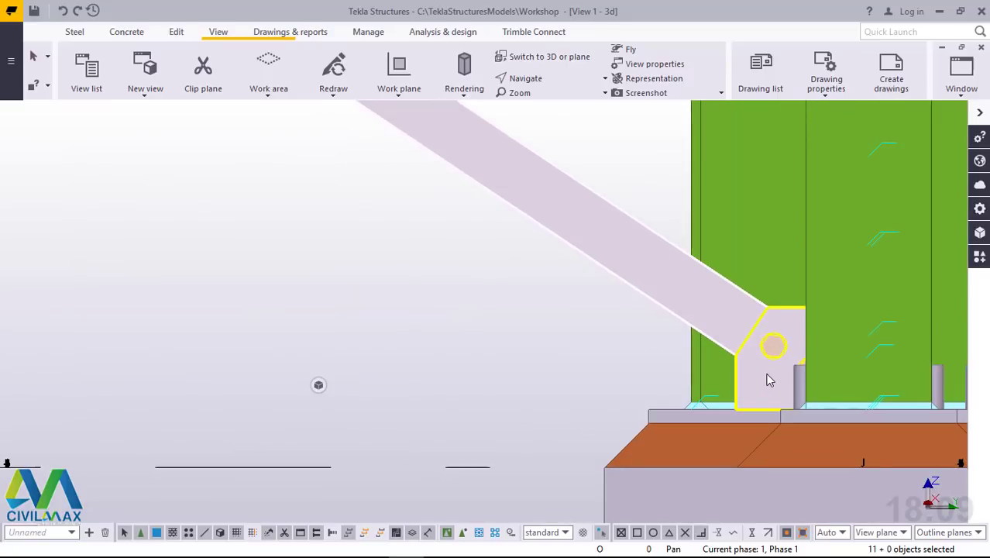
scroll(504, 369, down, 8)
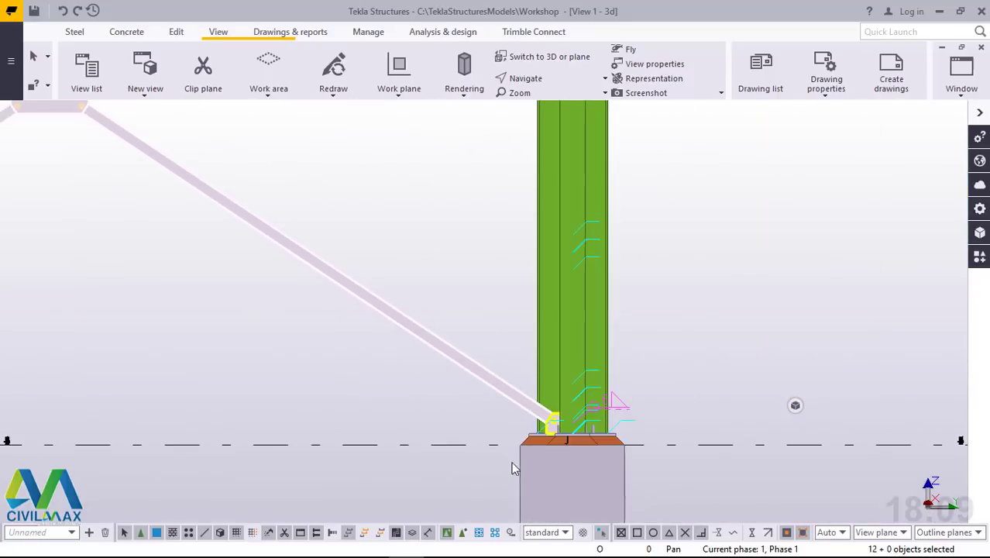
scroll(597, 440, down, 3)
Copy the selected wall bracing from the grid K line end to the grid I line end, filling the bay between grids I and H.
click(525, 78)
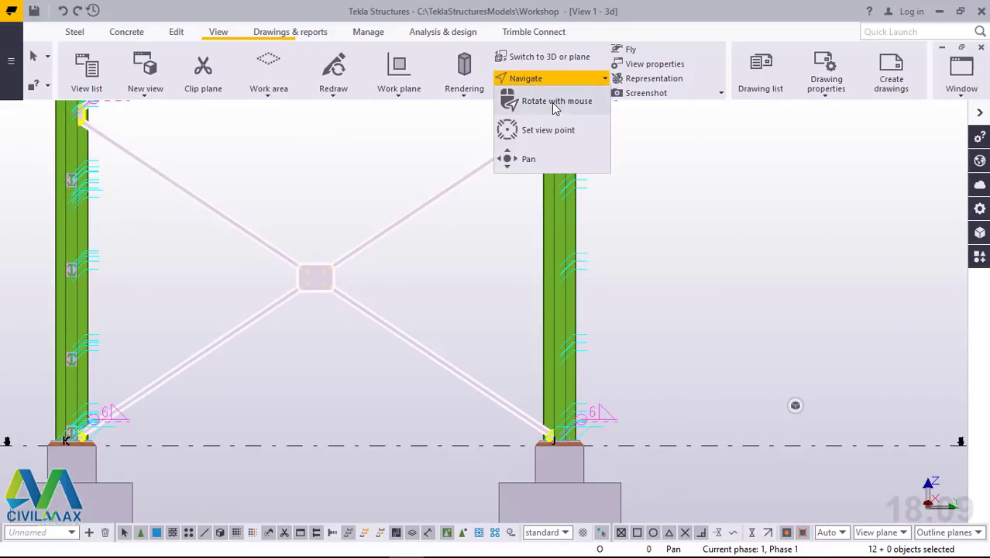
click(582, 153)
ctrl+middle_drag(569, 169, 713, 146)
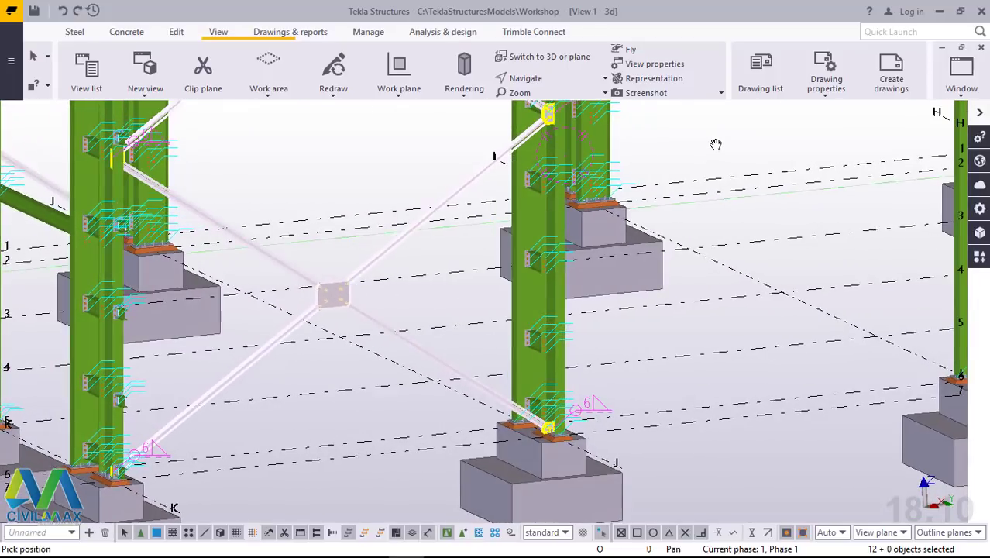
right_click(708, 146)
click(763, 155)
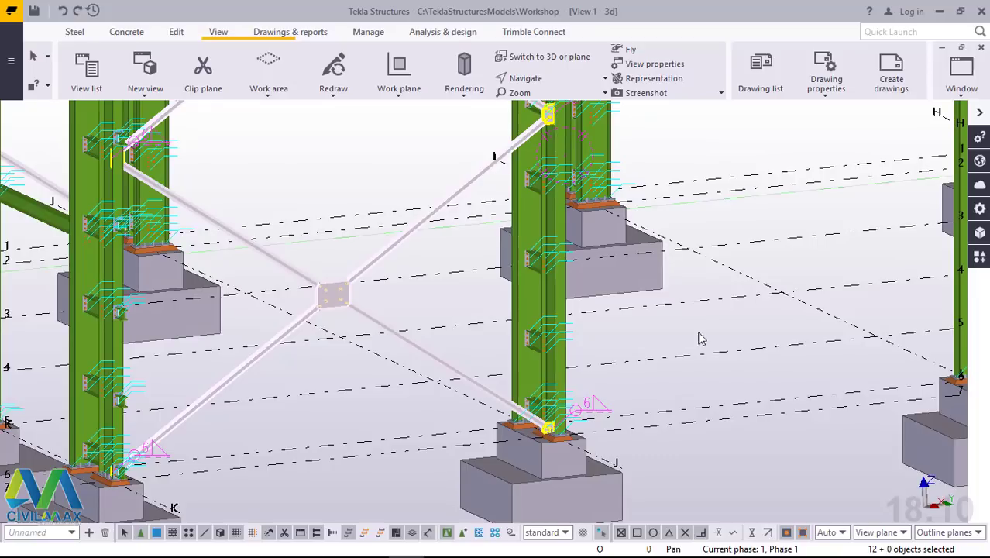
ctrl+middle_drag(699, 339, 749, 342)
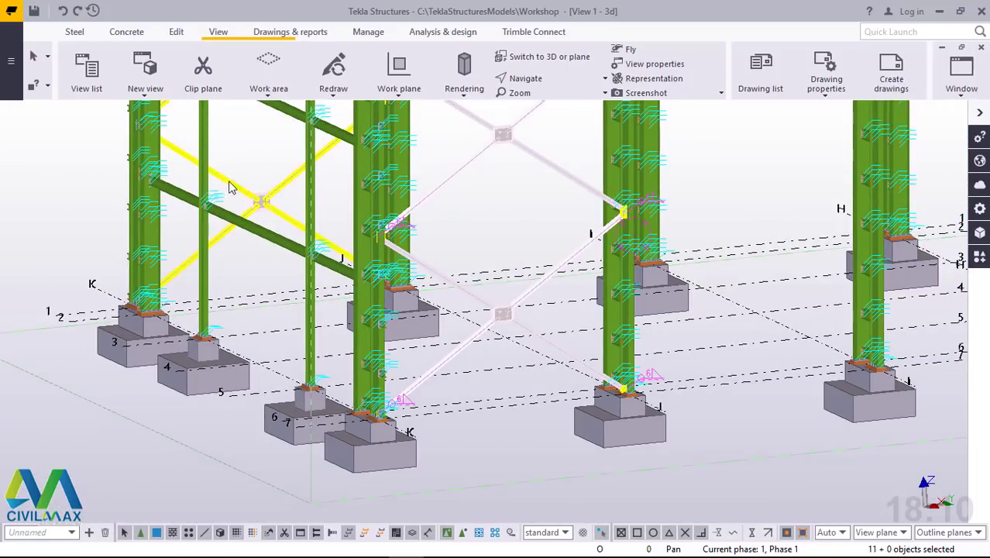
right_click(255, 134)
click(303, 163)
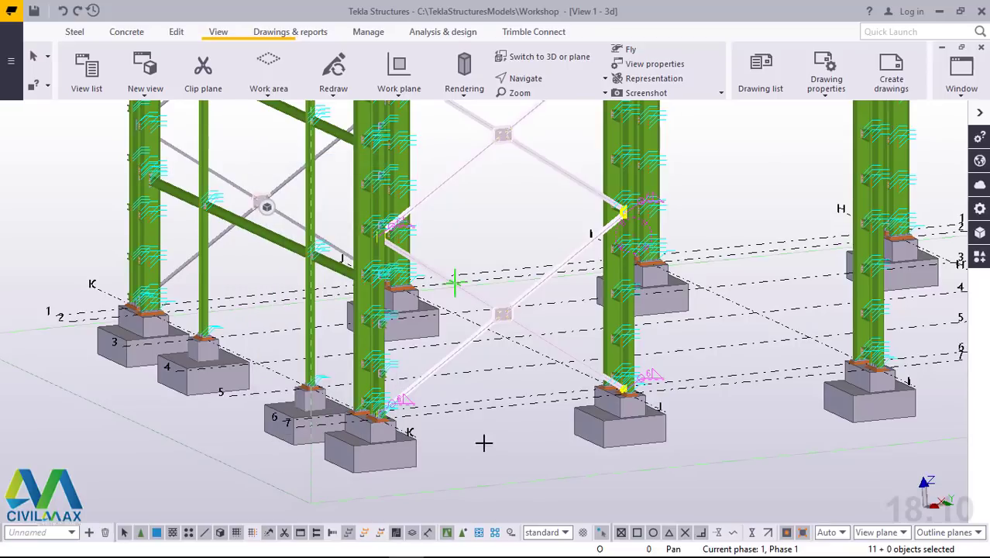
scroll(499, 470, up, 4)
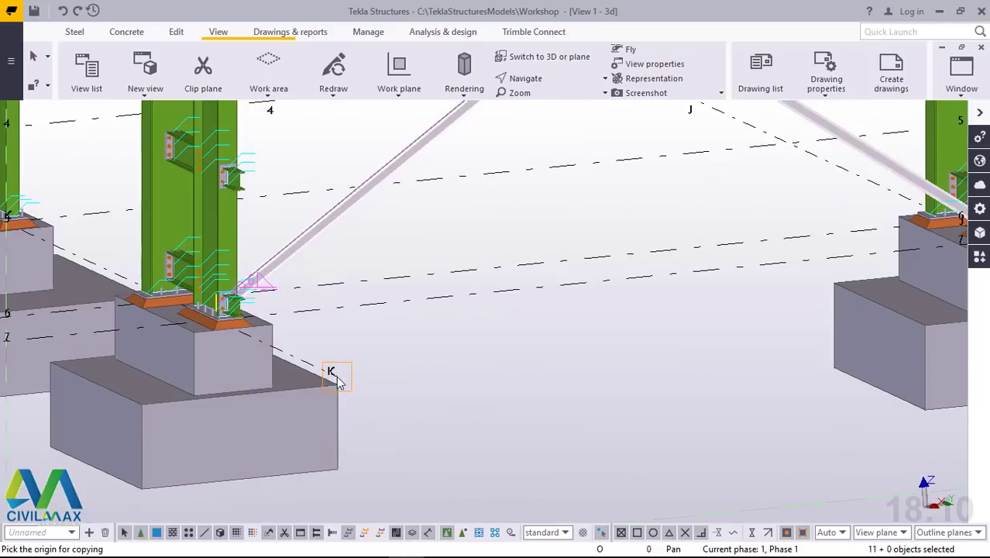
scroll(217, 450, down, 2)
click(204, 451)
scroll(205, 451, down, 3)
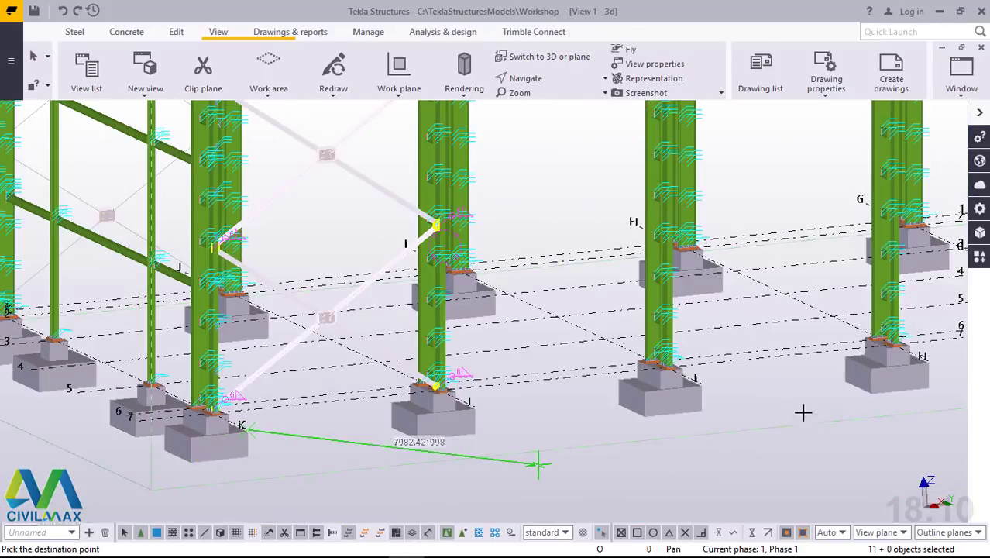
scroll(703, 400, up, 4)
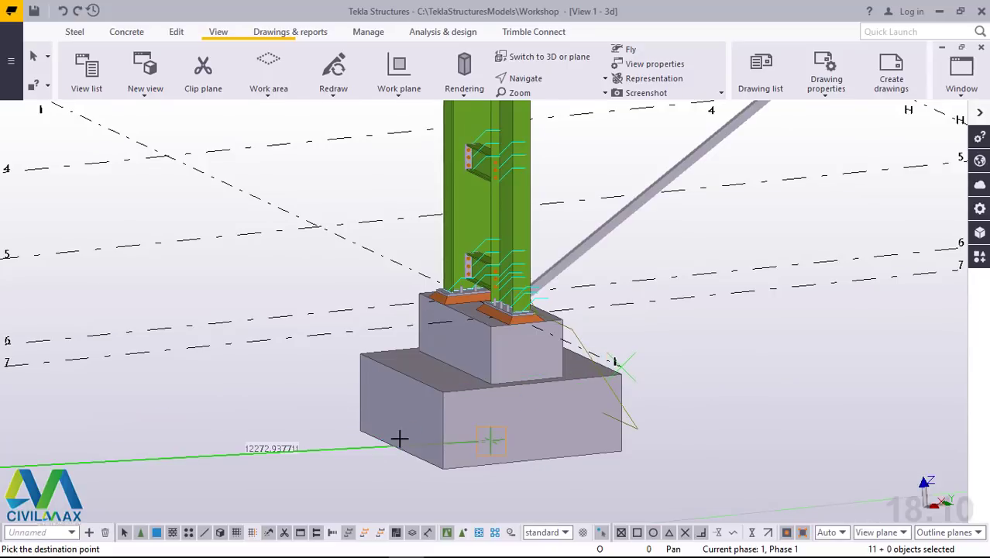
Place another copy of the wall bracing at the grid G line end, for the bay between grids G and F.
scroll(311, 448, down, 5)
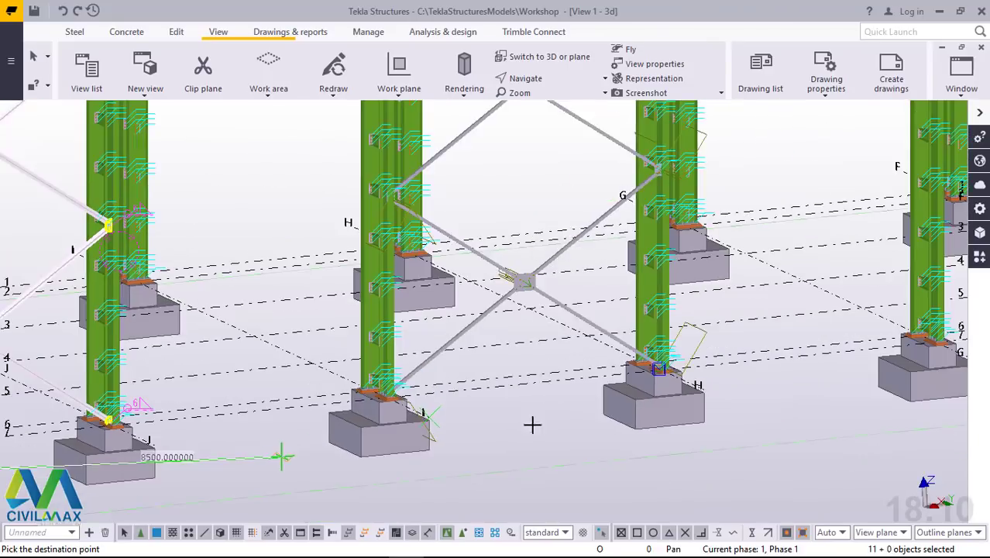
scroll(327, 427, up, 2)
scroll(327, 426, down, 6)
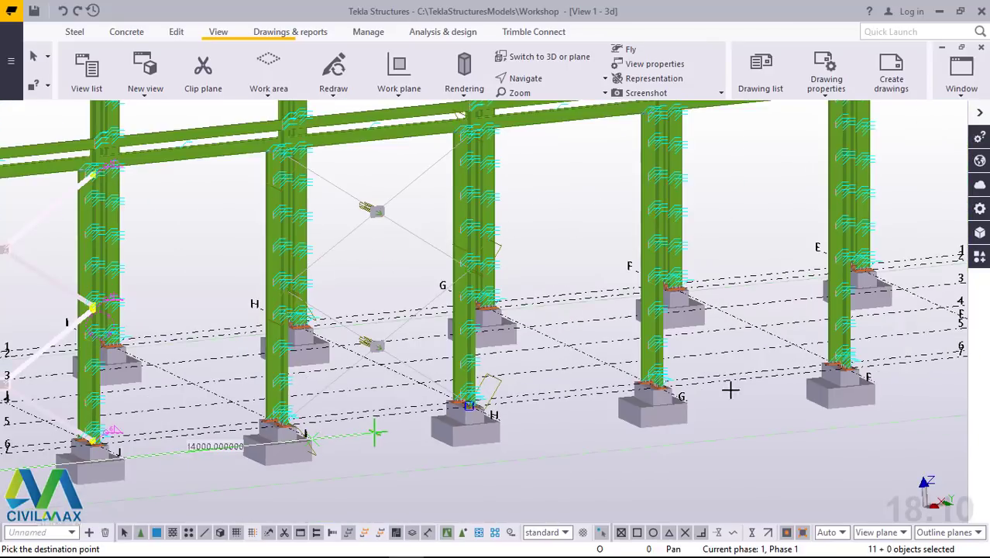
scroll(635, 408, up, 3)
scroll(519, 438, up, 3)
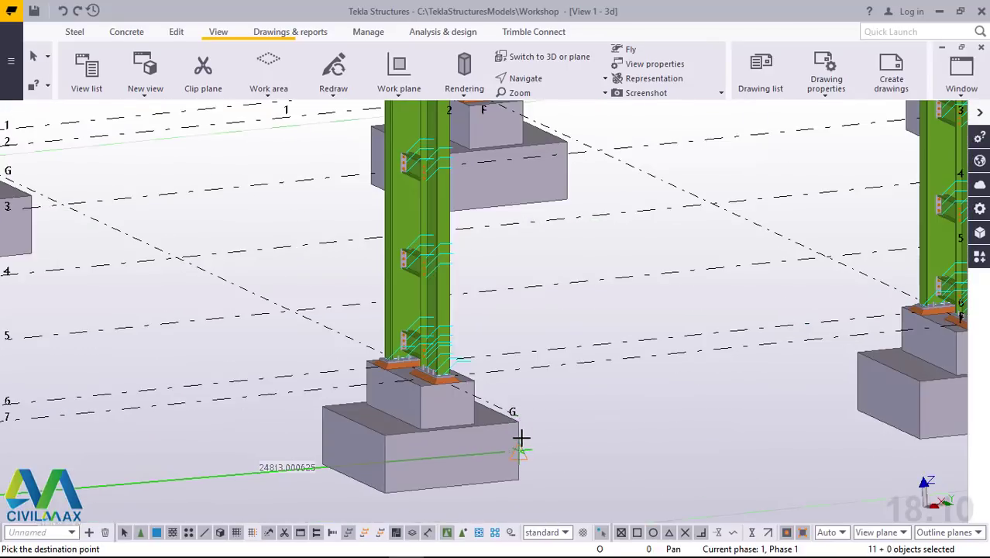
scroll(515, 408, up, 1)
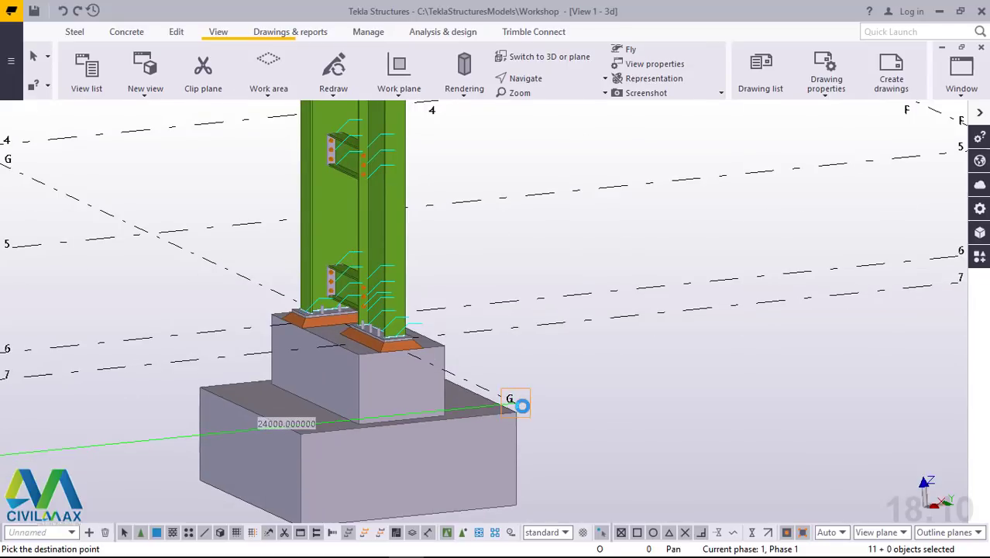
Place another copy of the wall bracing at the grid E line end, for the bay between grids E and D.
scroll(414, 427, down, 5)
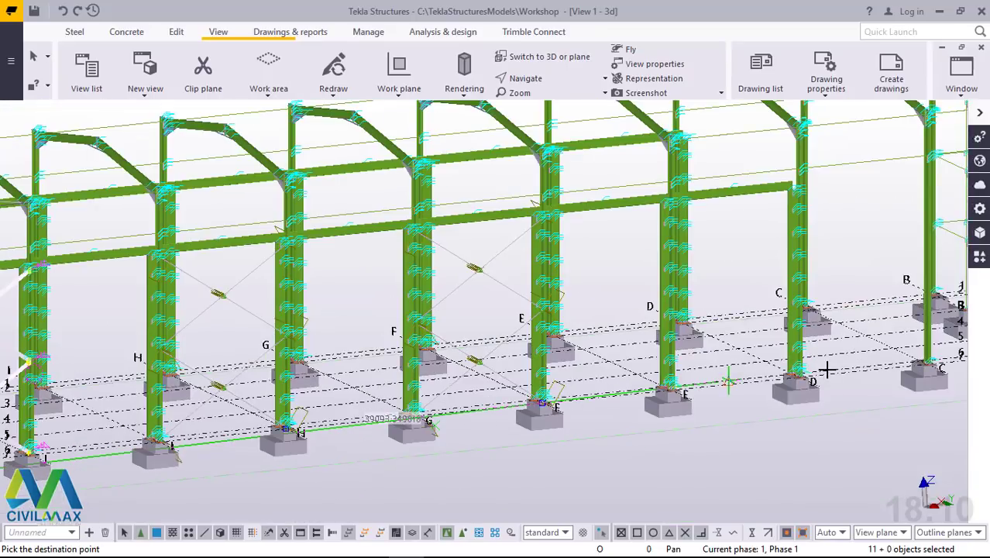
scroll(828, 370, up, 5)
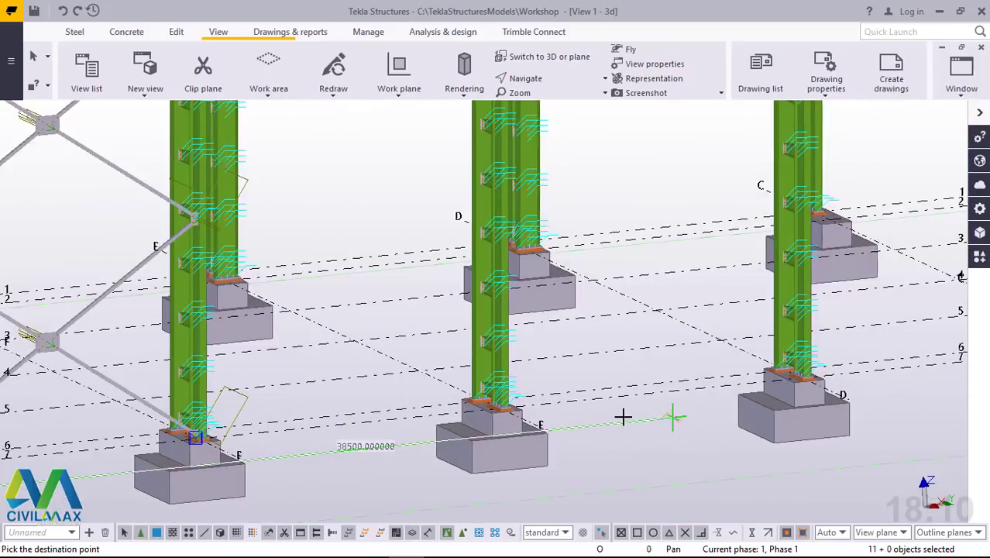
scroll(535, 433, up, 1)
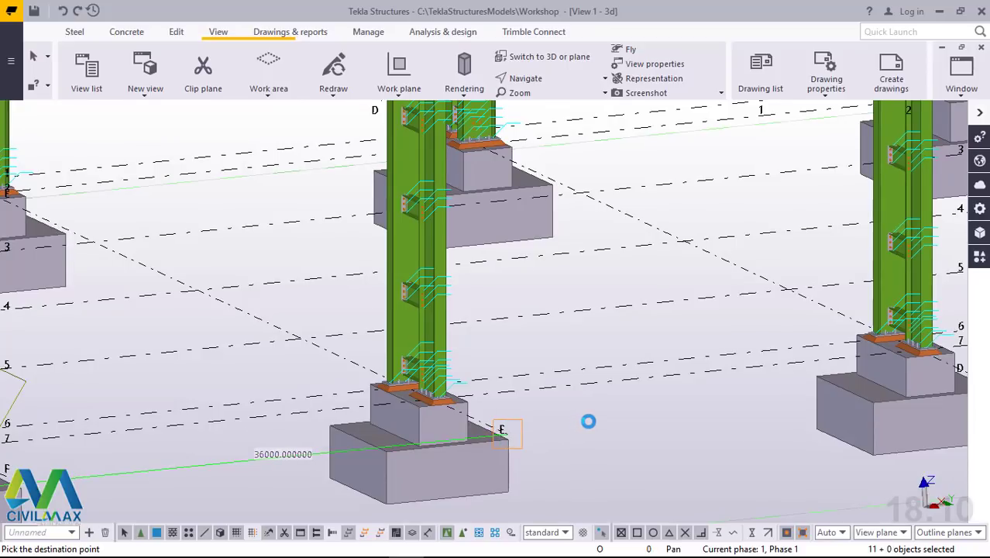
Place another copy of the wall bracing at the grid B line end, for the end bay between grids B and A.
scroll(465, 448, down, 5)
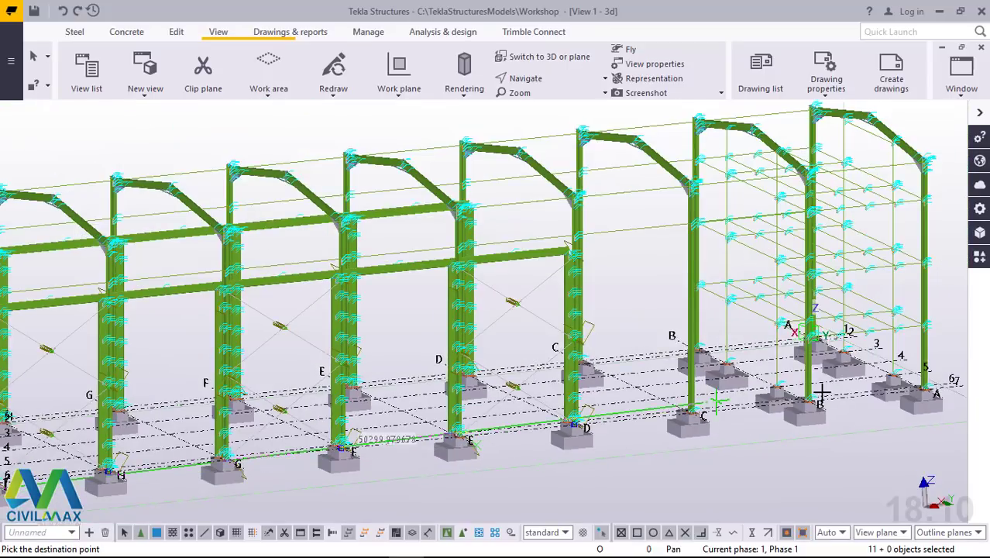
scroll(844, 391, up, 6)
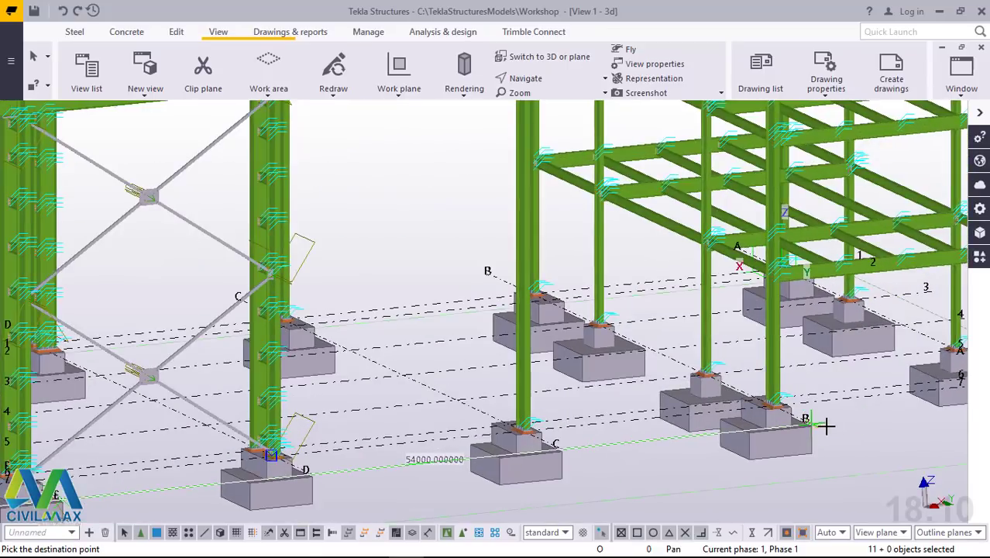
scroll(817, 422, up, 5)
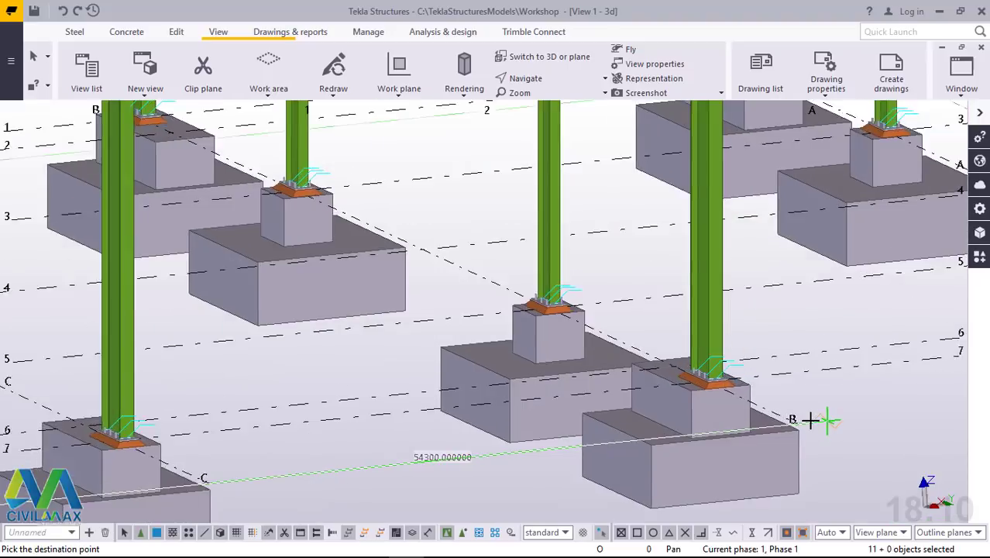
scroll(784, 422, down, 8)
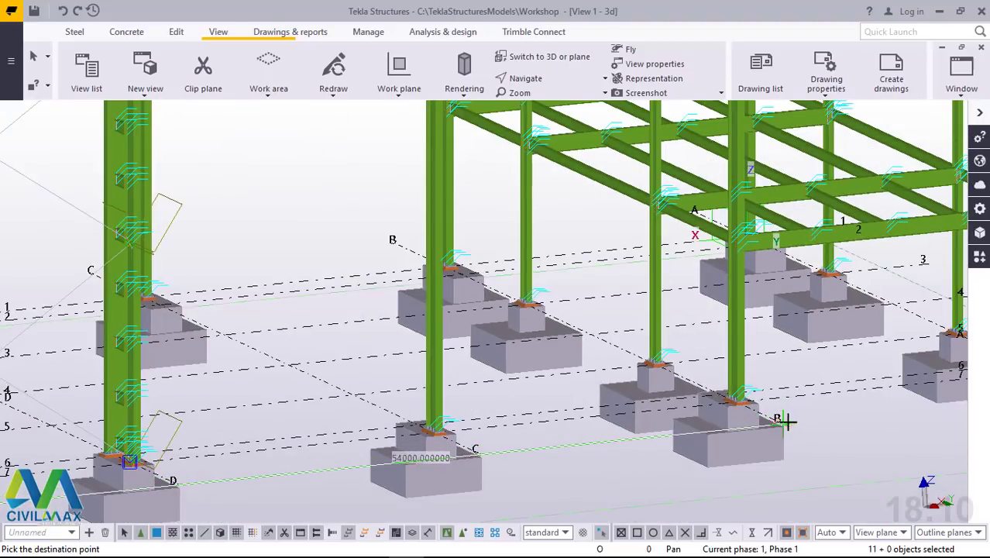
click(781, 421)
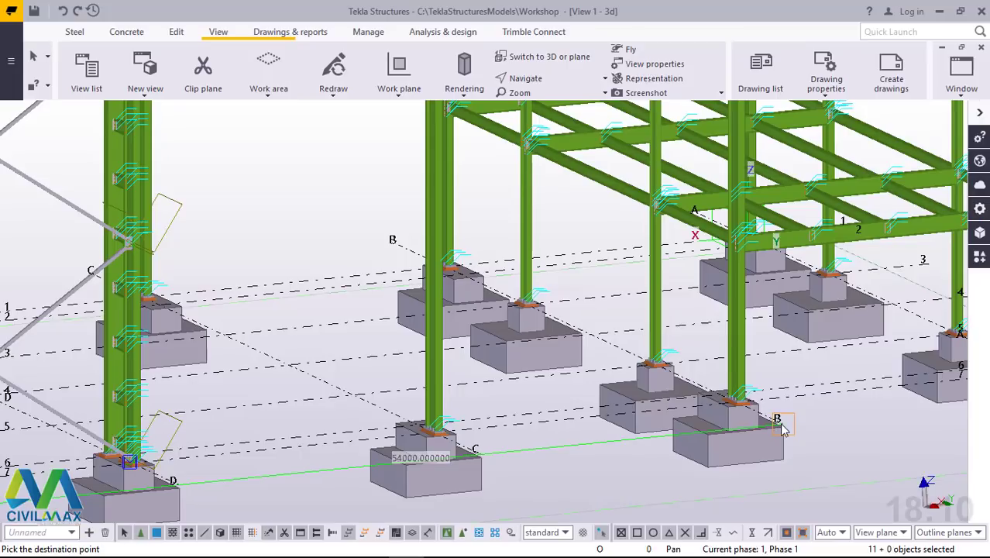
click(781, 422)
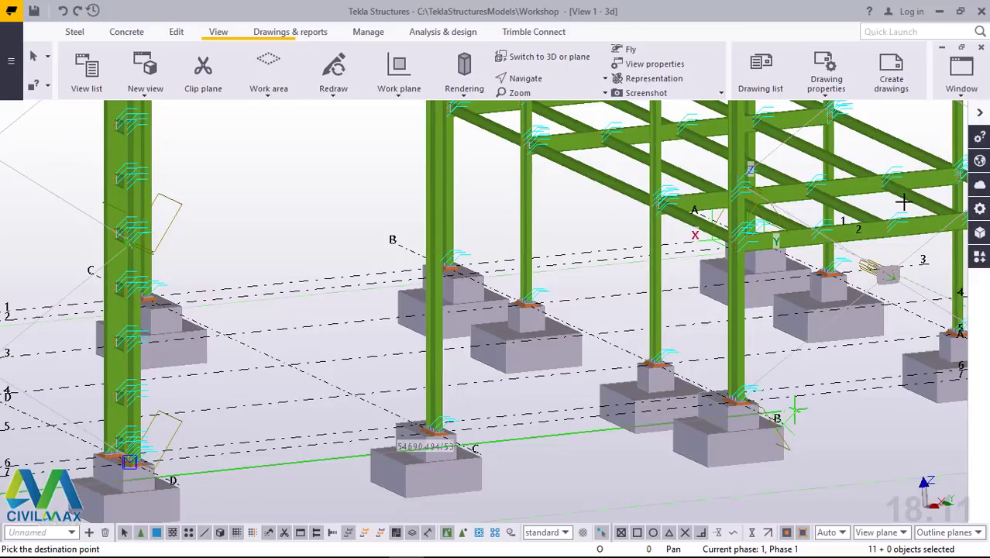
Place a last copy of the wall bracing at the grid C line end, for the bay between grids C and B, and end the copying.
scroll(941, 224, up, 4)
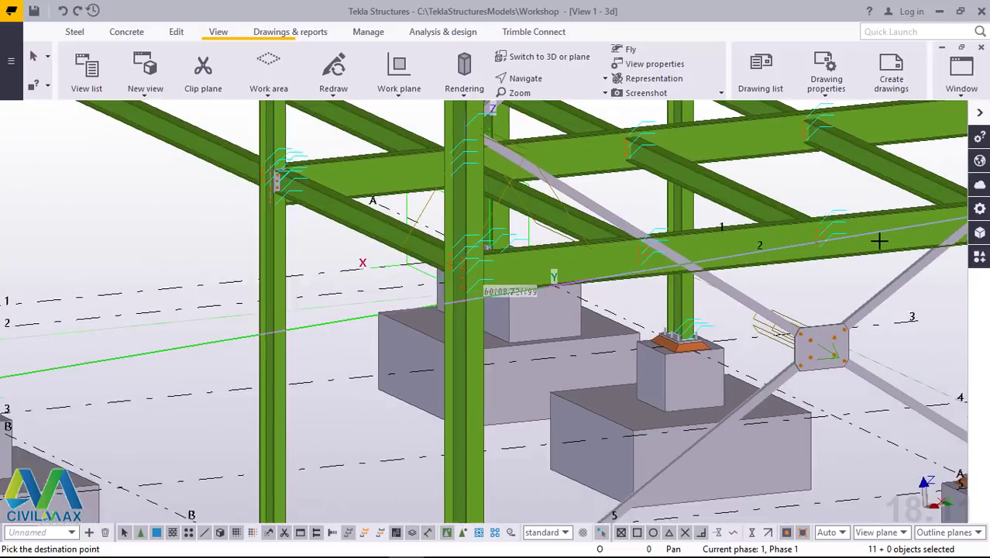
scroll(876, 241, down, 6)
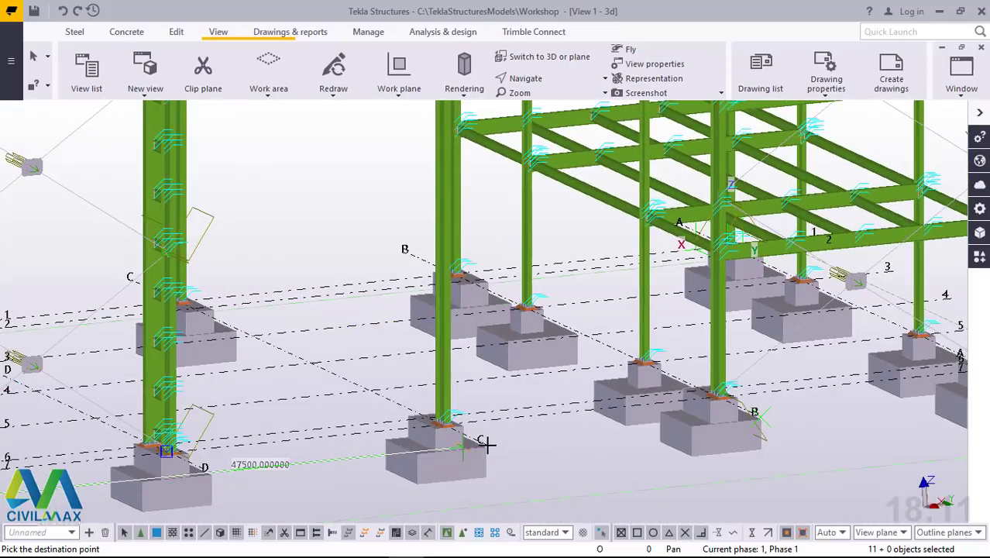
click(483, 440)
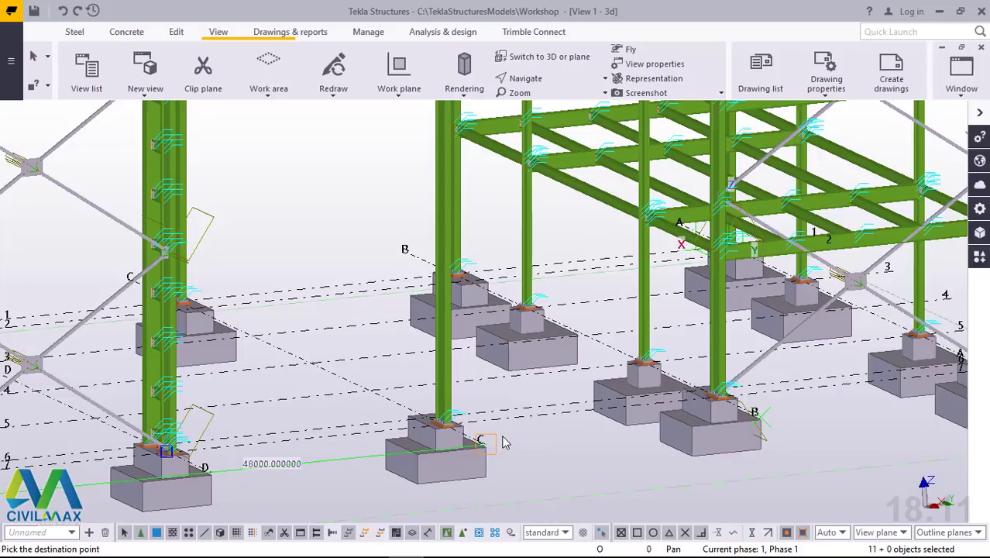
right_click(597, 450)
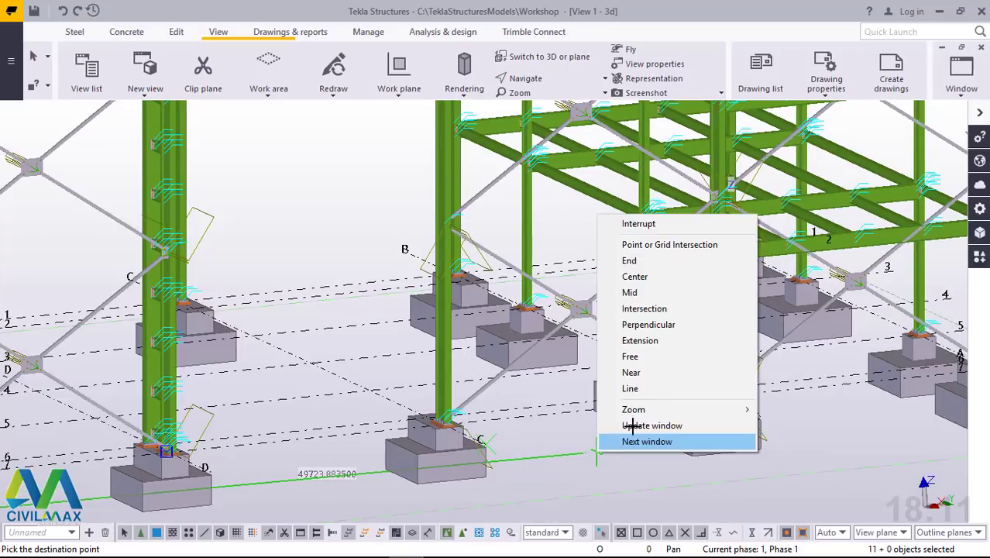
click(667, 223)
scroll(744, 388, down, 5)
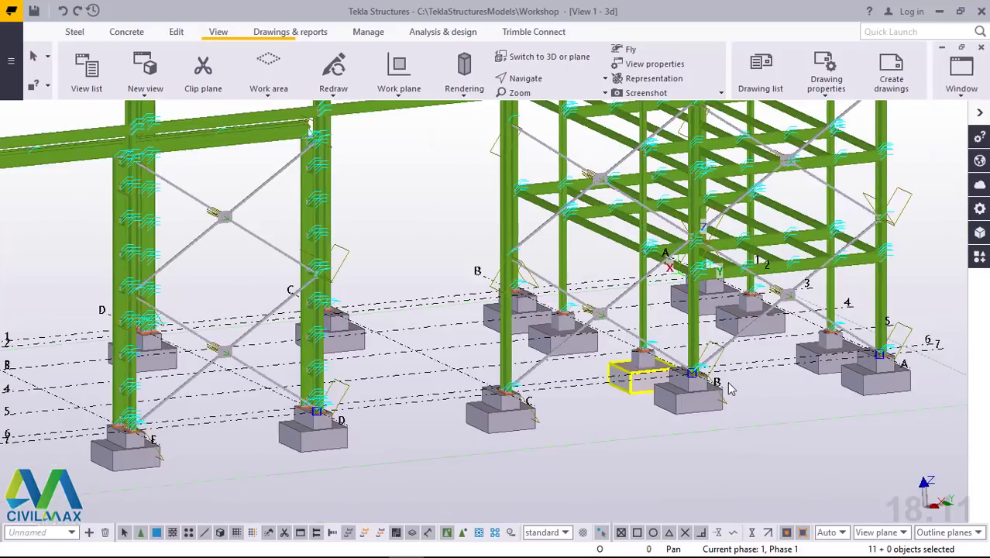
Examine the bracing on the workshop's opposite long wall, along grid line 1, between grids J and K.
scroll(744, 384, down, 4)
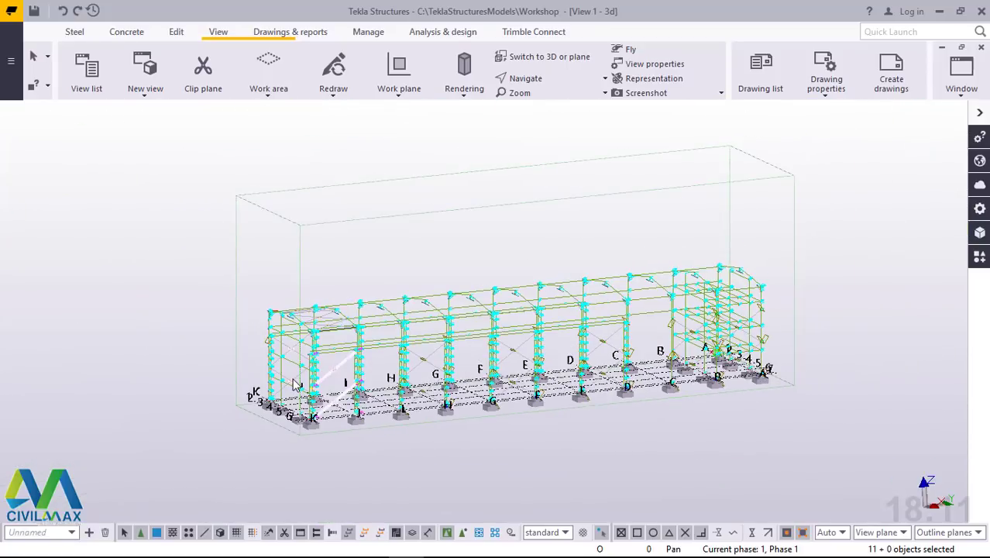
scroll(294, 385, up, 8)
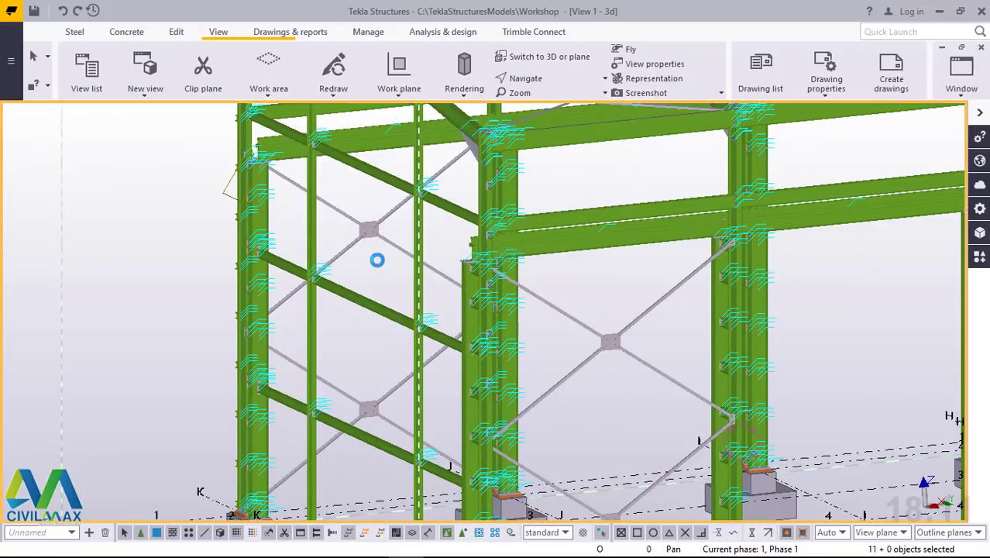
click(547, 82)
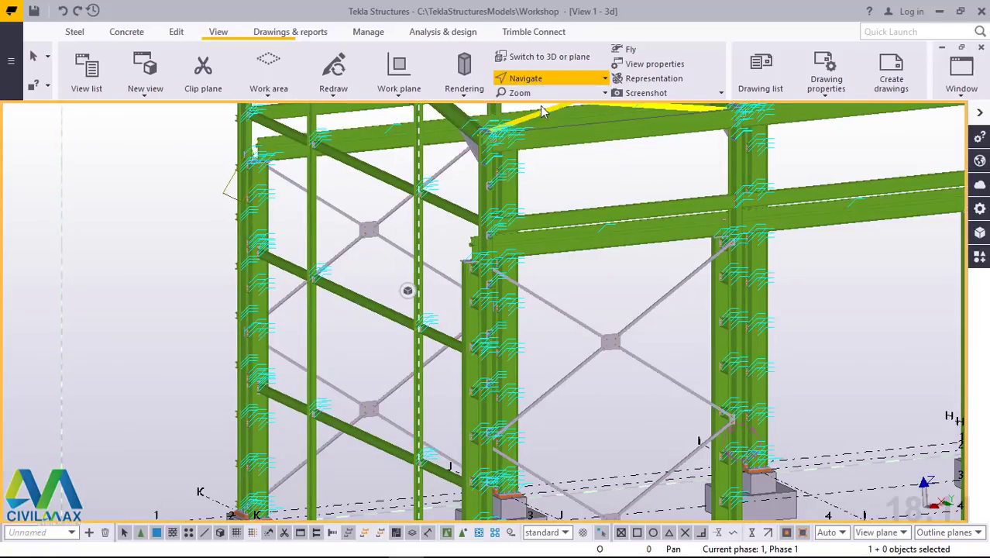
scroll(395, 361, down, 2)
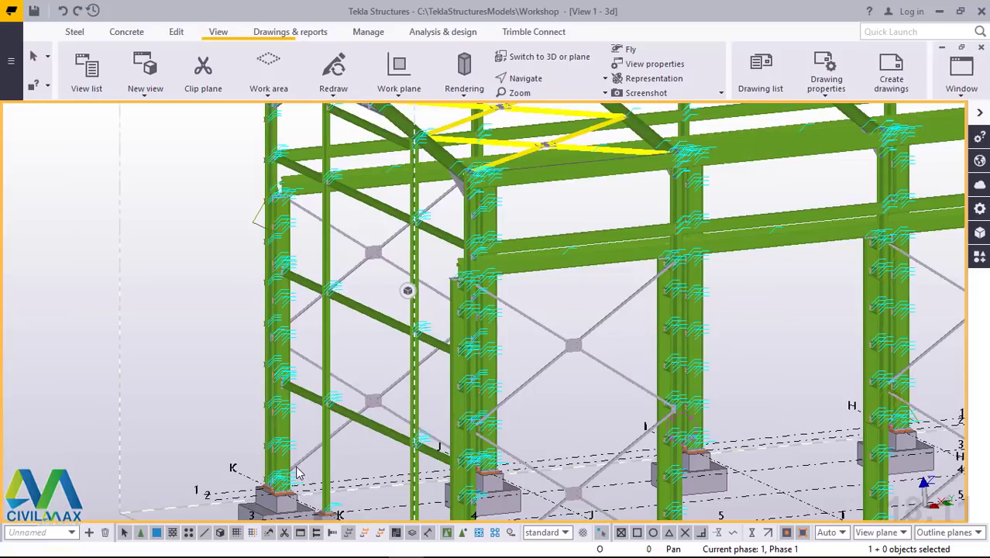
drag(389, 468, 671, 491)
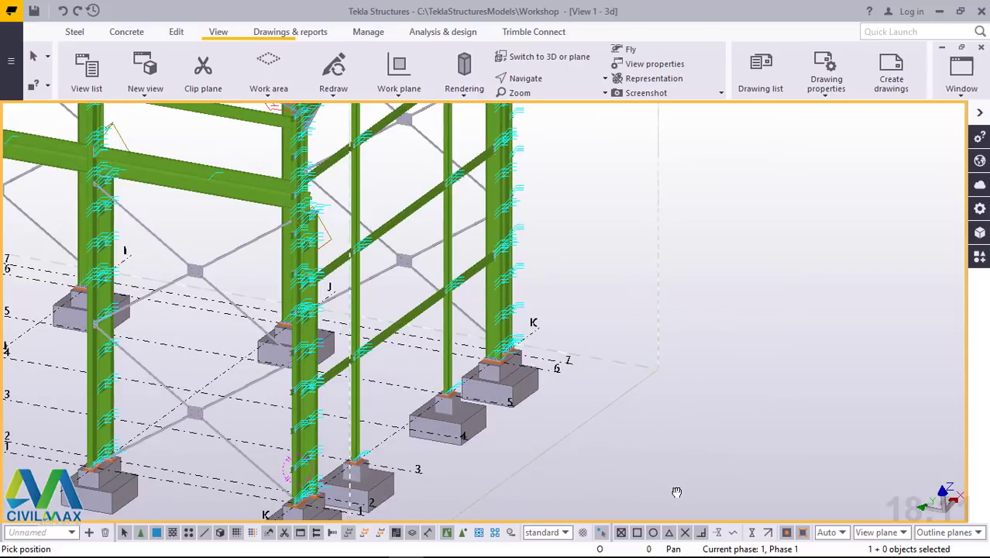
scroll(190, 328, up, 3)
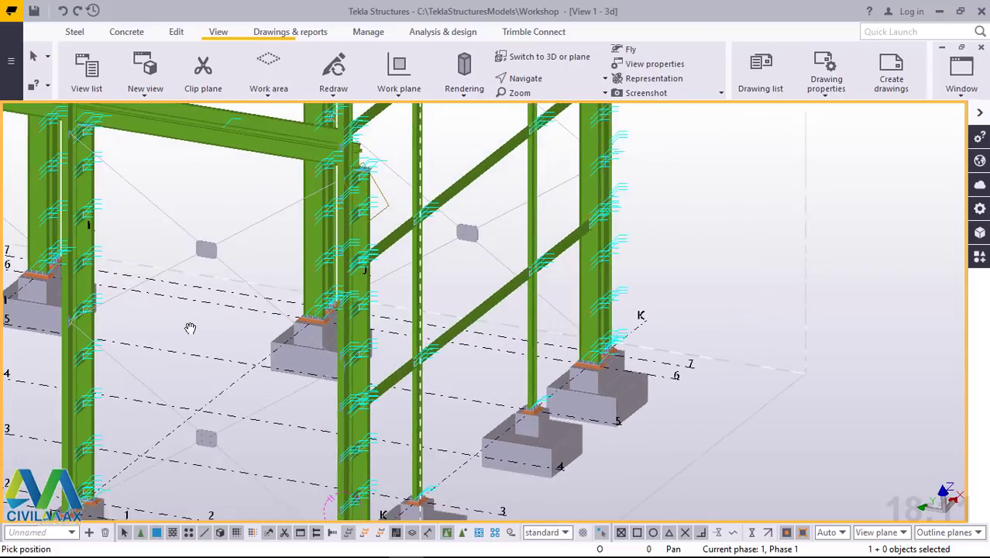
scroll(190, 328, down, 3)
scroll(221, 510, up, 3)
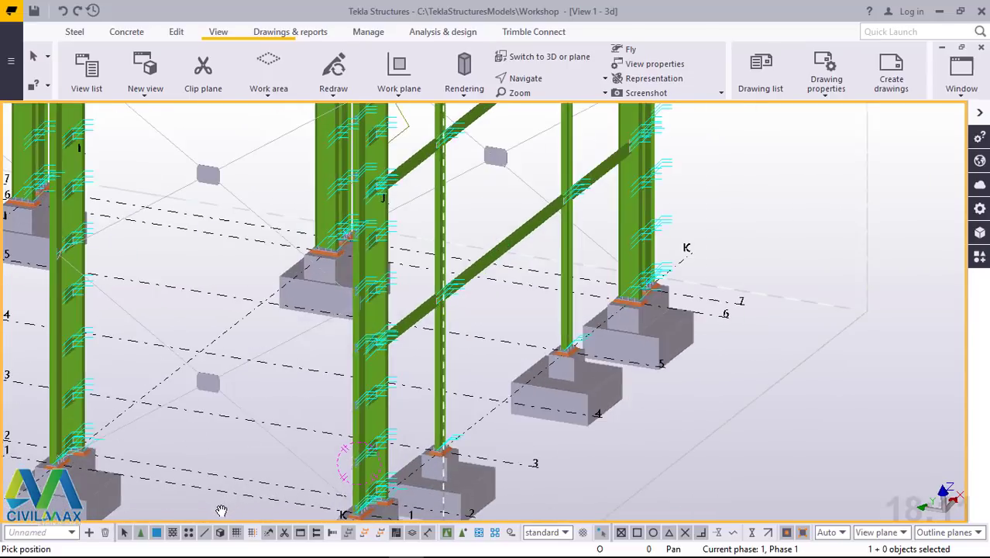
scroll(388, 505, up, 5)
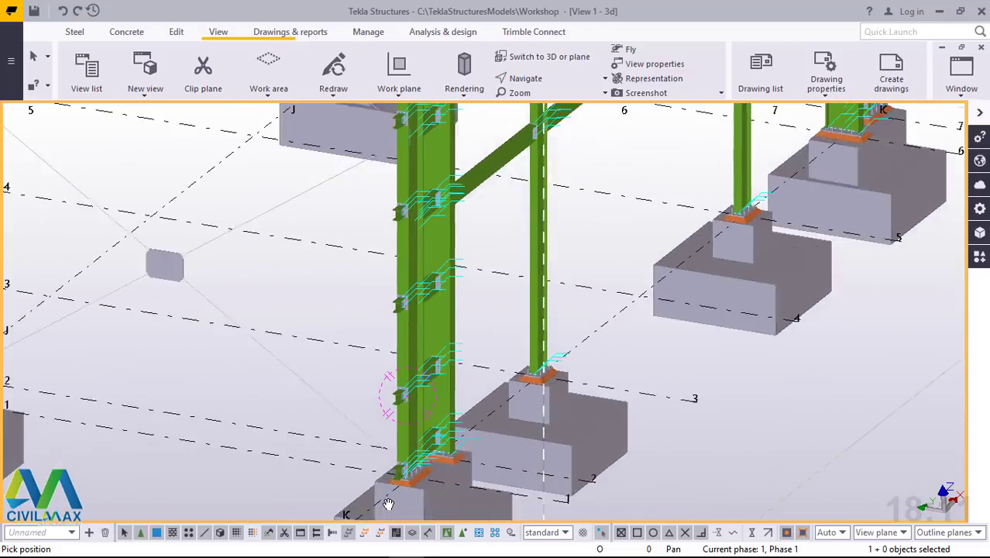
ctrl+middle_drag(389, 504, 456, 384)
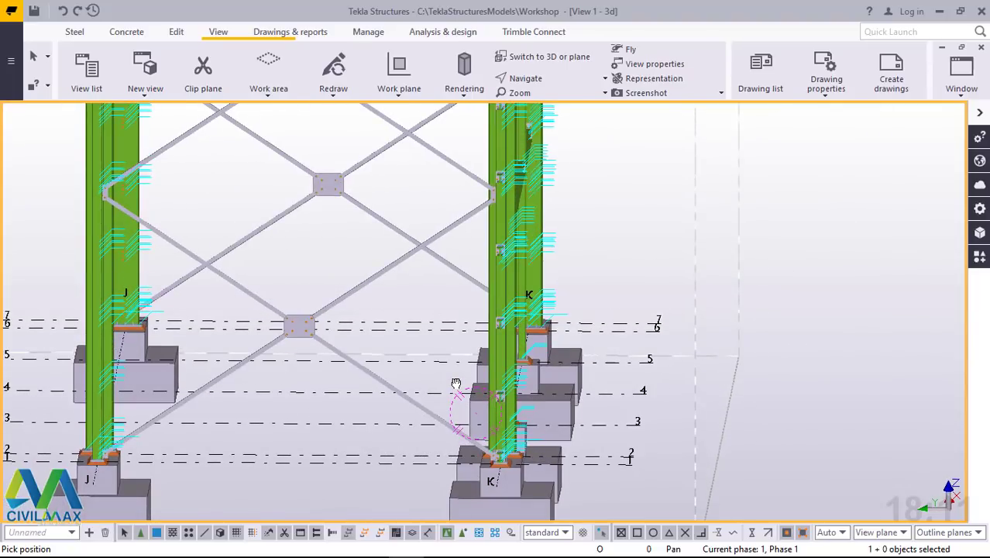
scroll(465, 429, down, 4)
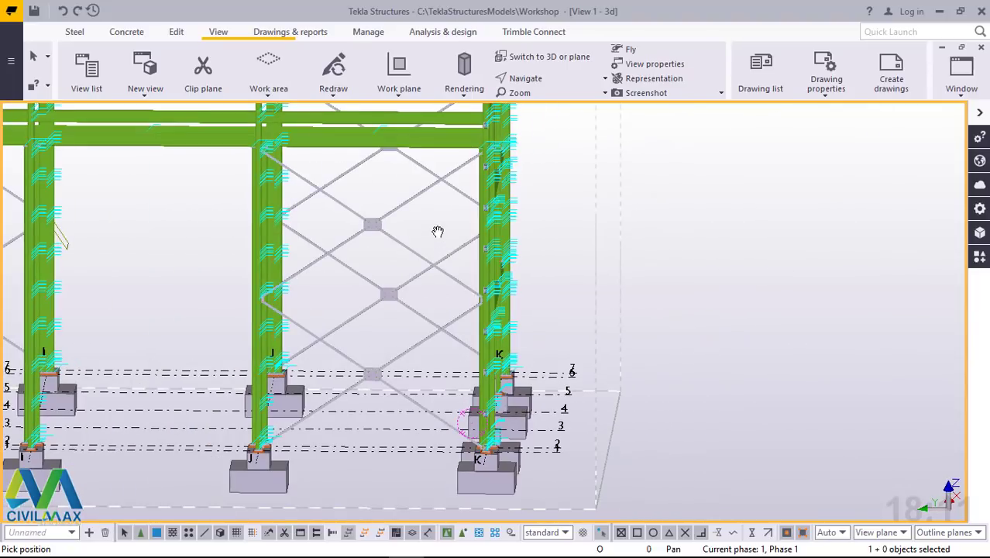
ctrl+middle_drag(401, 292, 379, 288)
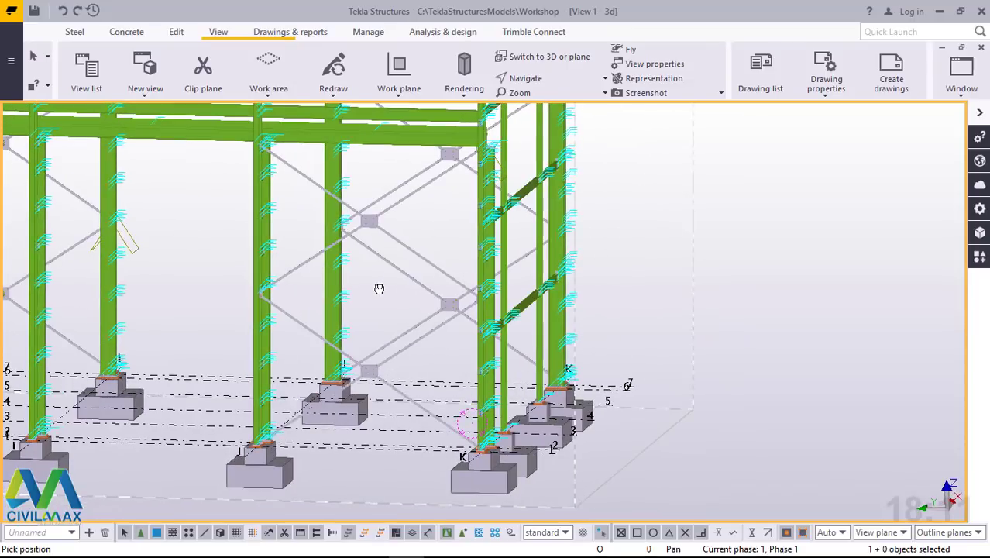
scroll(306, 166, up, 5)
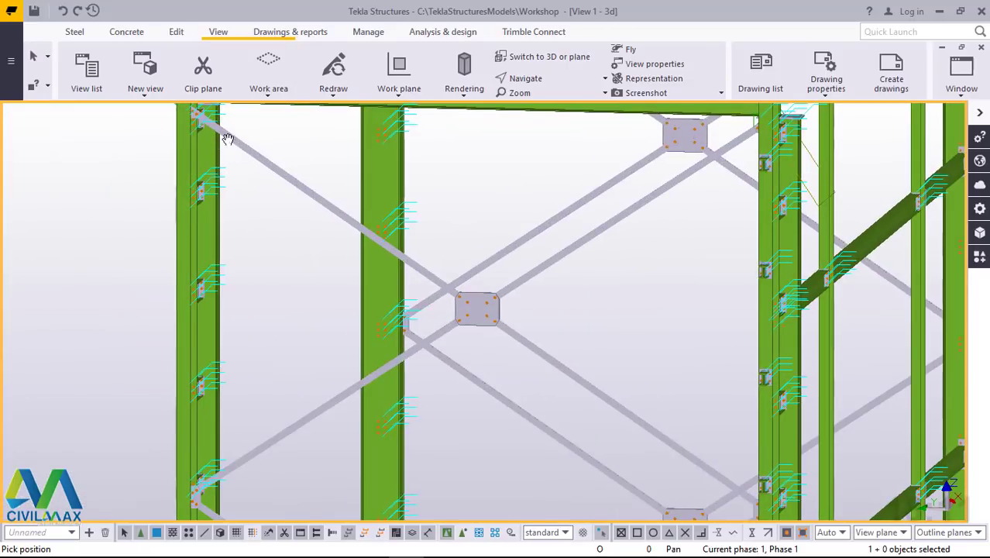
right_click(297, 143)
click(332, 153)
scroll(353, 420, down, 3)
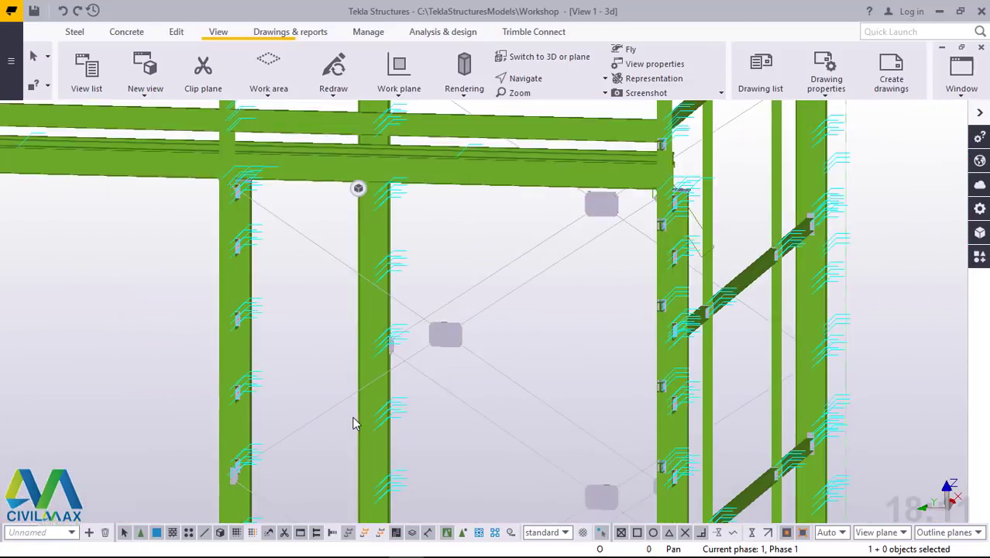
Select the grid 1 wall bracing between grids J and K, together with its top gusset connections at both columns.
scroll(334, 310, up, 3)
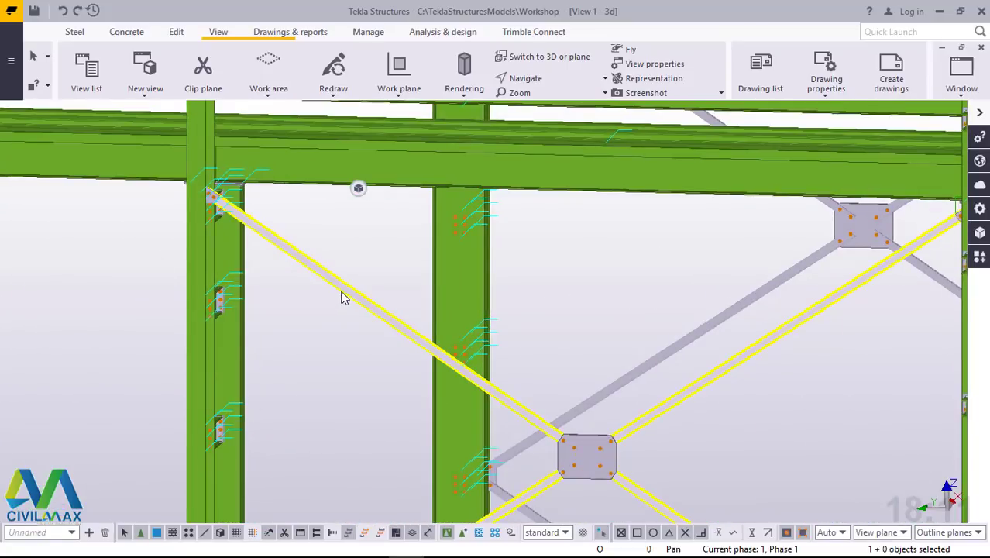
scroll(275, 250, up, 5)
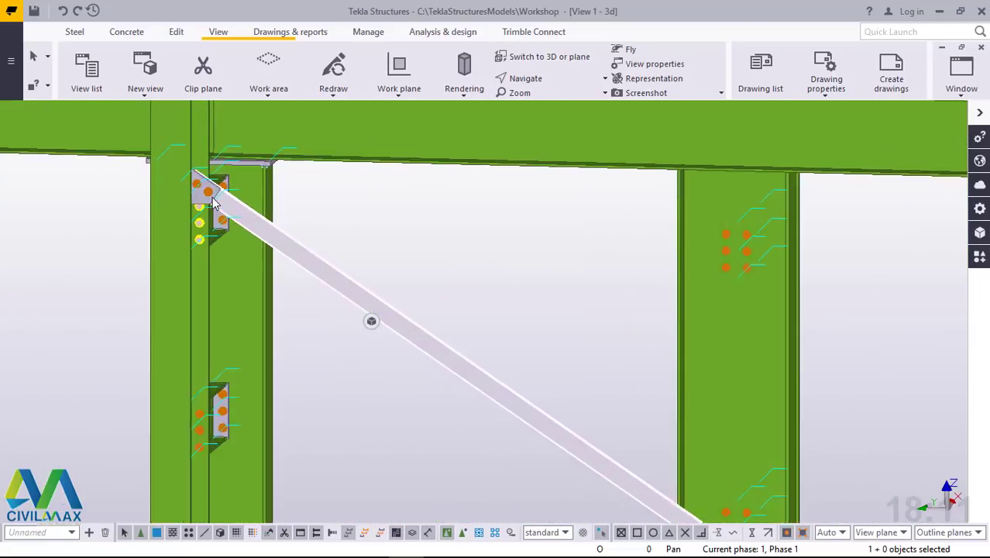
click(195, 203)
scroll(201, 205, down, 5)
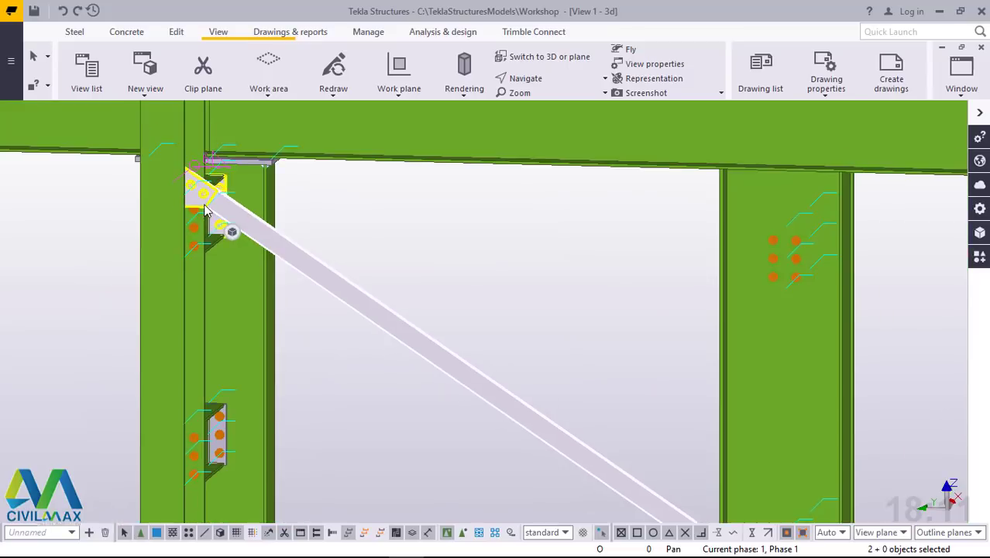
scroll(258, 214, down, 2)
scroll(876, 225, up, 6)
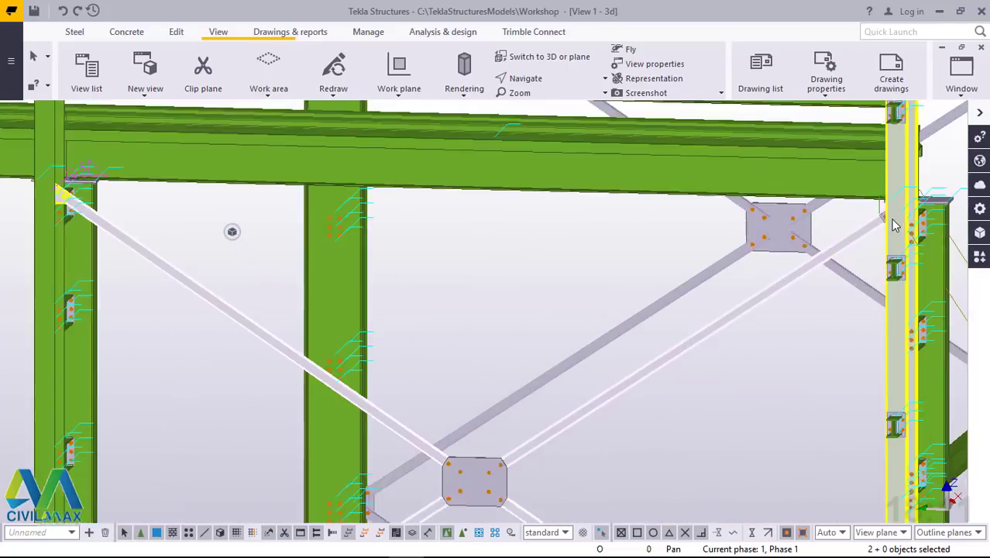
scroll(879, 221, up, 2)
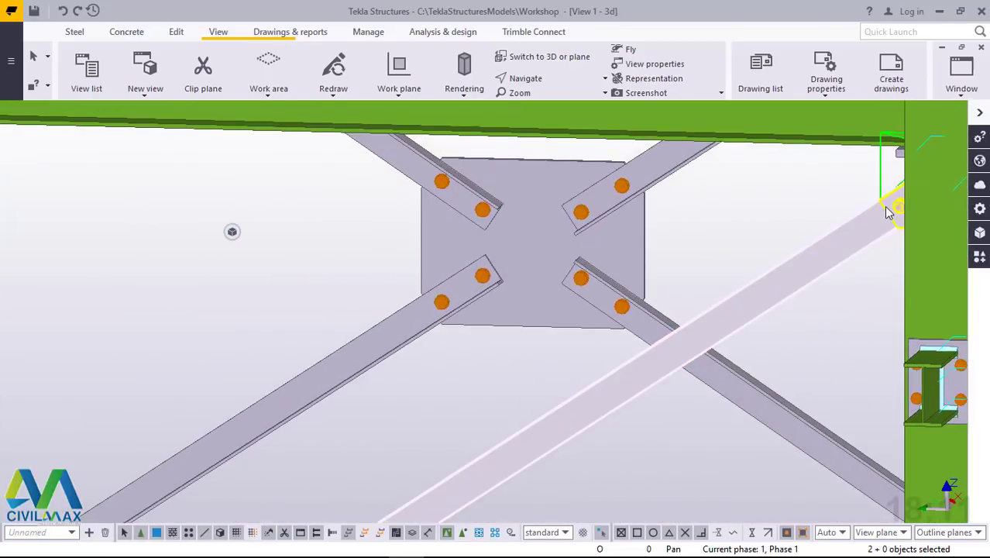
scroll(802, 210, down, 8)
Add the centre gusset connections of the upper and lower bracing crosses to the selection.
click(378, 486)
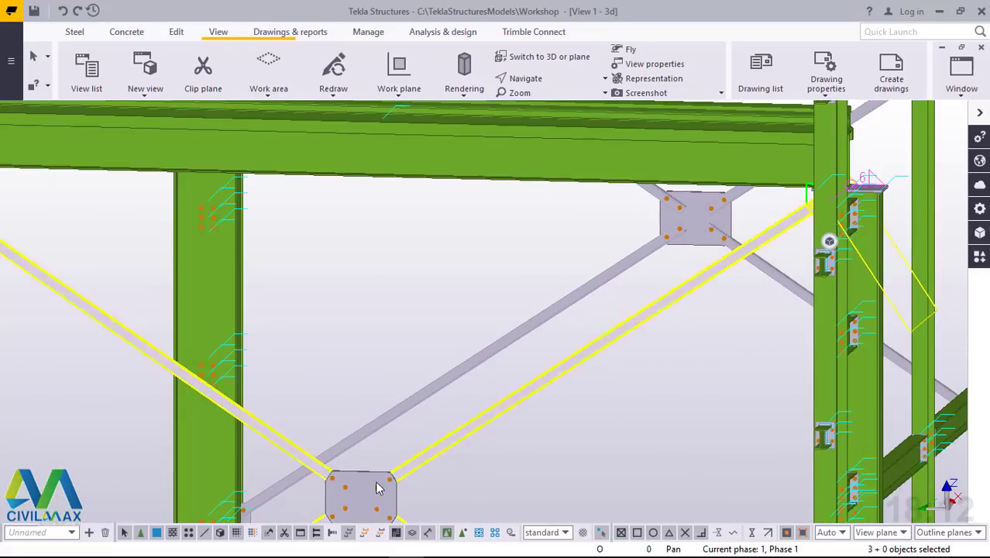
shift+click(378, 486)
scroll(362, 490, down, 3)
scroll(527, 264, down, 6)
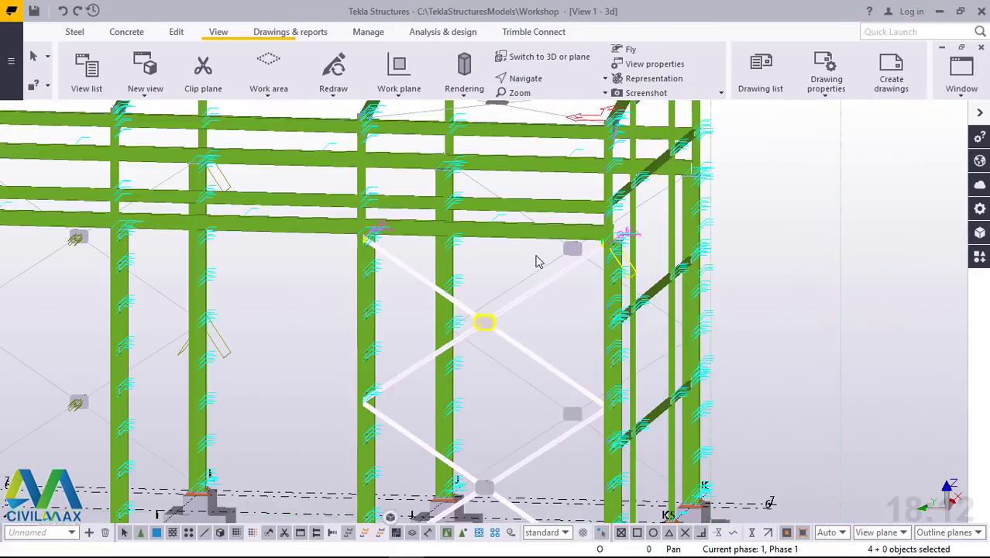
scroll(475, 496, up, 6)
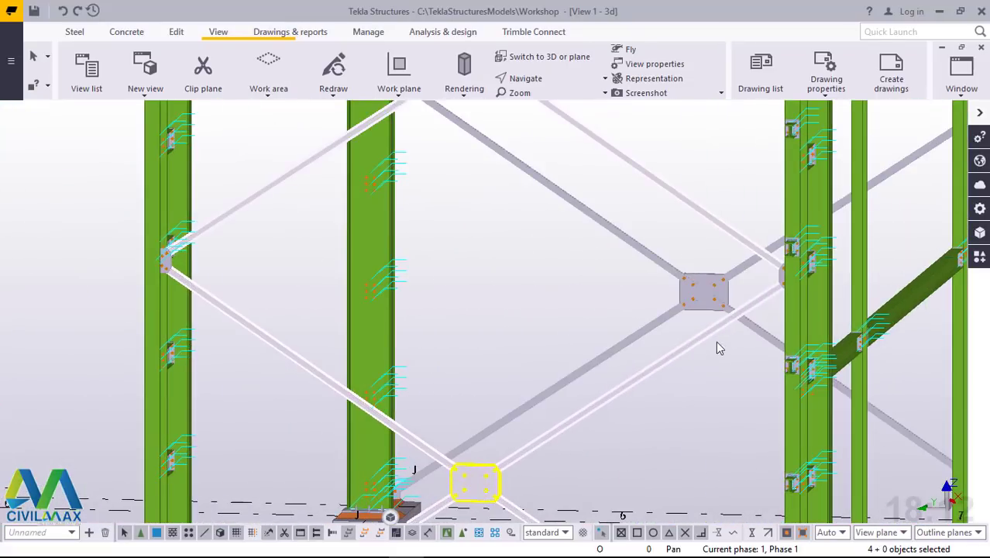
Add the mid-height gusset connections at the grid K and grid J columns to the selection.
scroll(767, 303, up, 5)
shift+click(784, 271)
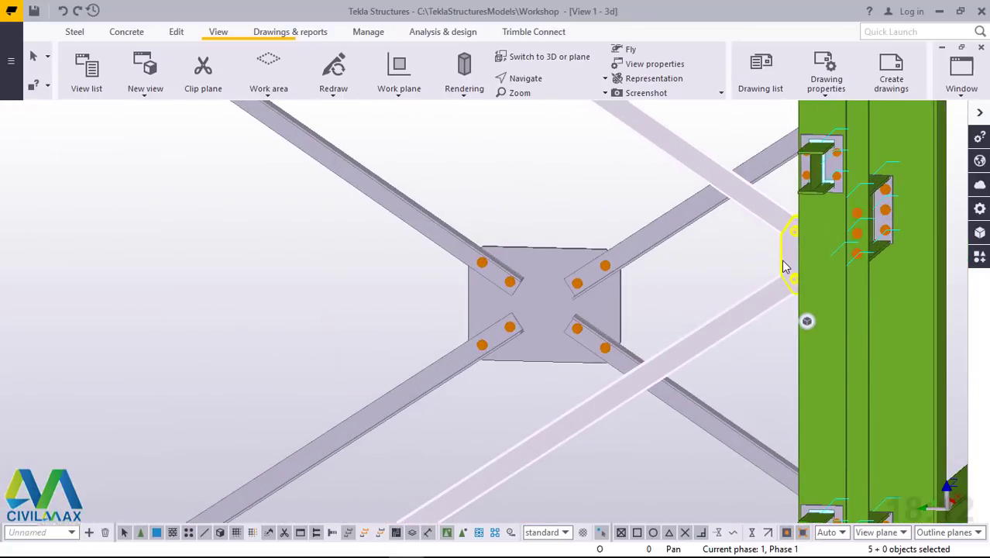
scroll(784, 267, down, 5)
shift+click(126, 277)
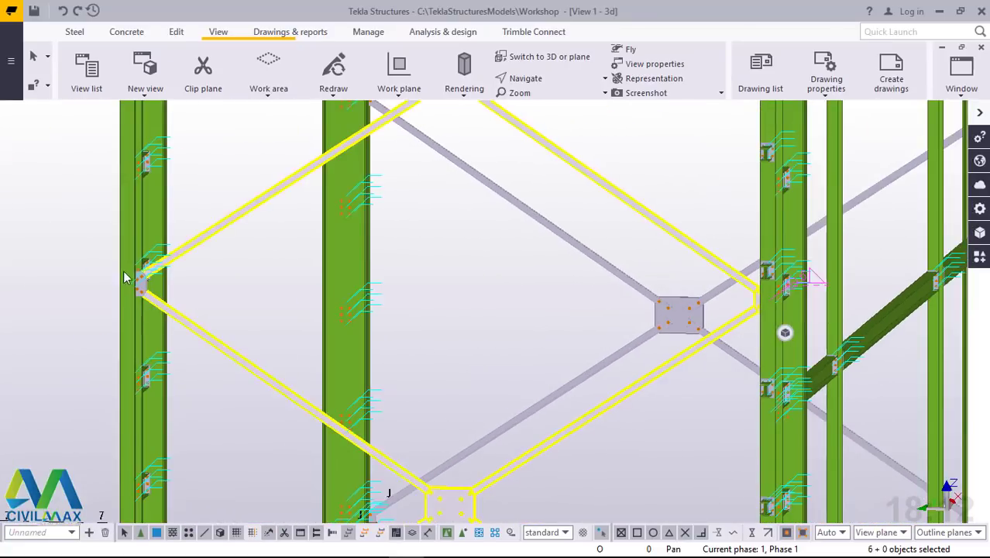
scroll(136, 283, up, 5)
scroll(394, 223, down, 6)
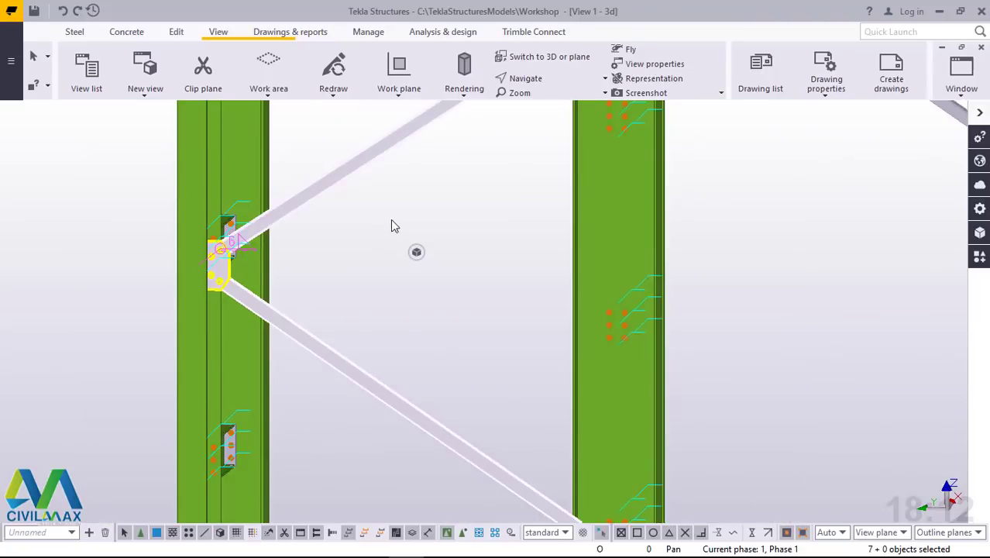
Add the base gusset connections at the grid J and grid K columns to the selection.
shift+click(399, 430)
scroll(399, 430, up, 6)
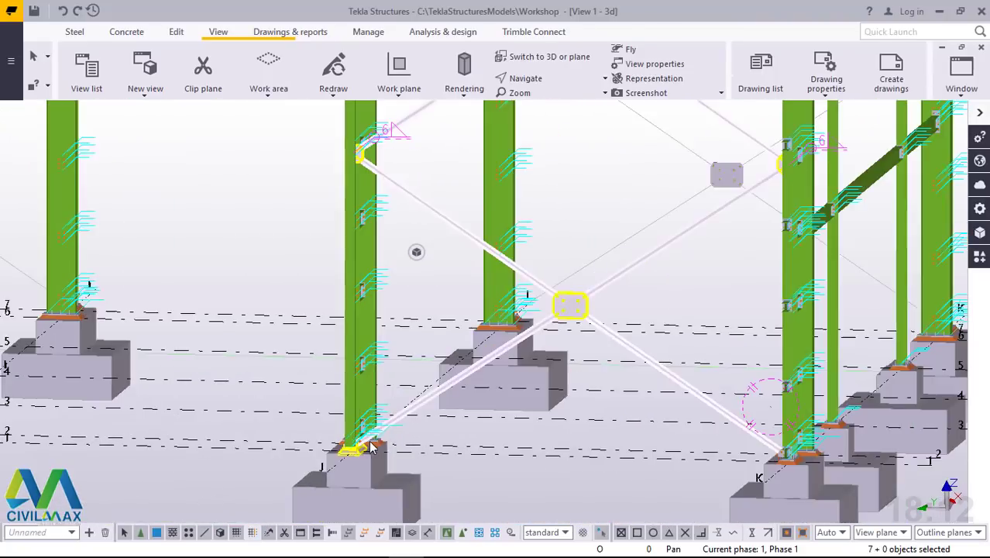
scroll(359, 452, up, 1)
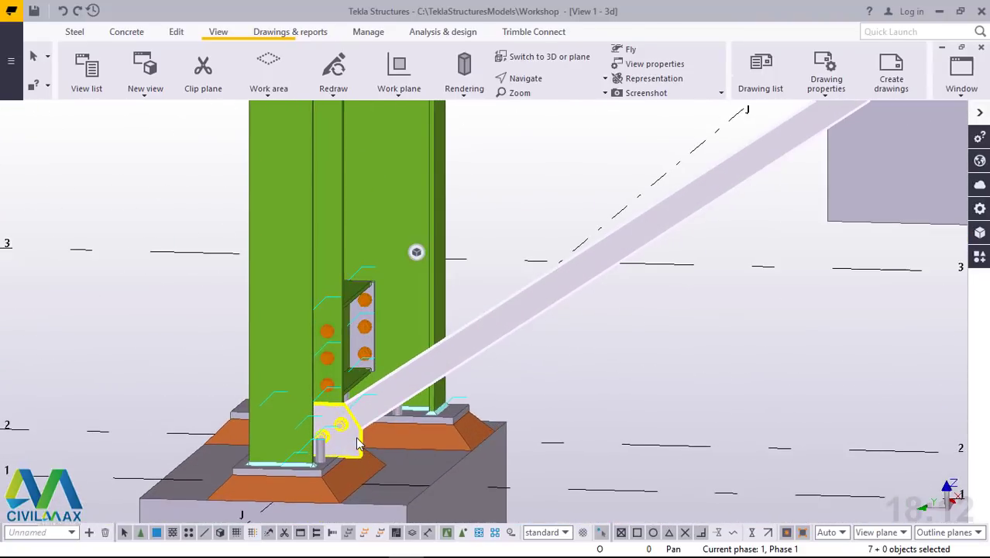
scroll(350, 413, down, 6)
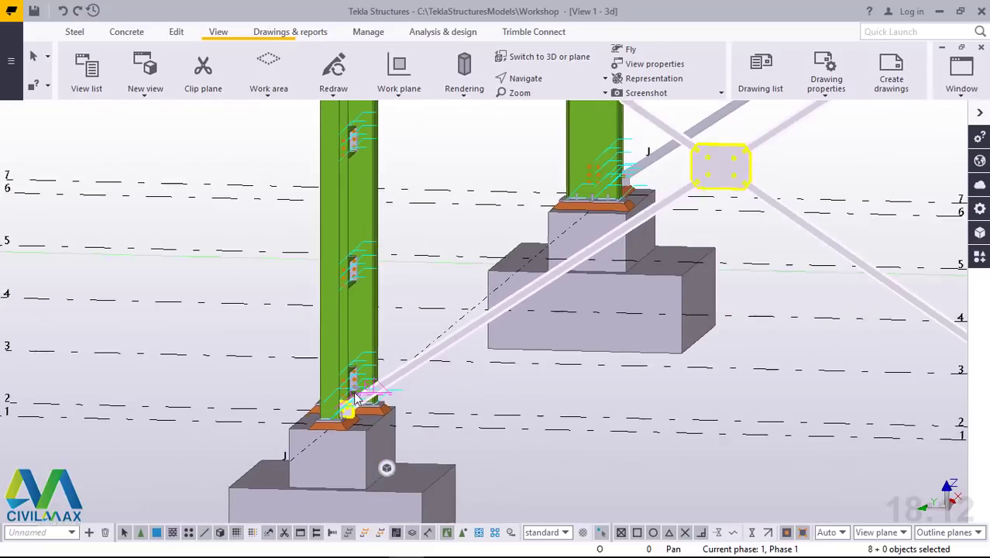
scroll(741, 395, up, 6)
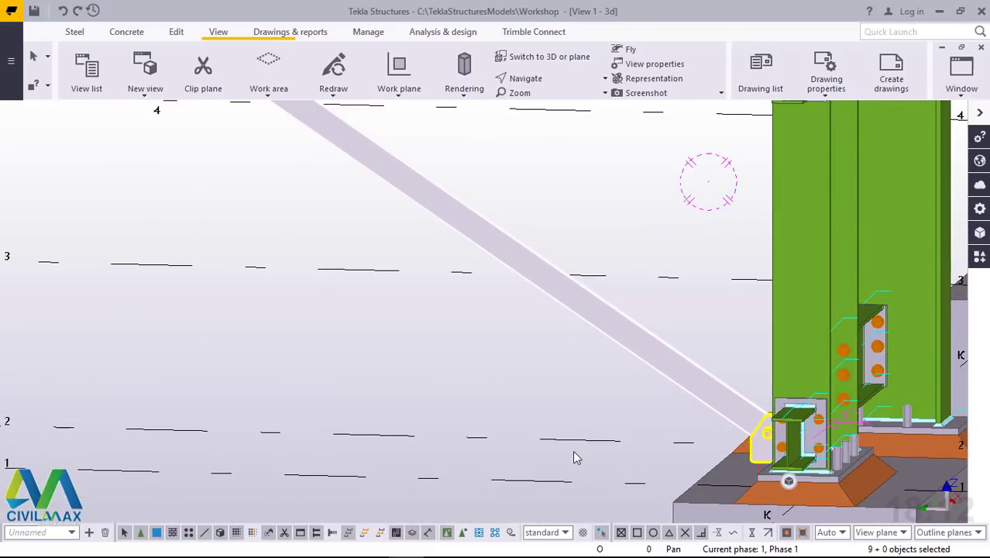
scroll(577, 453, down, 6)
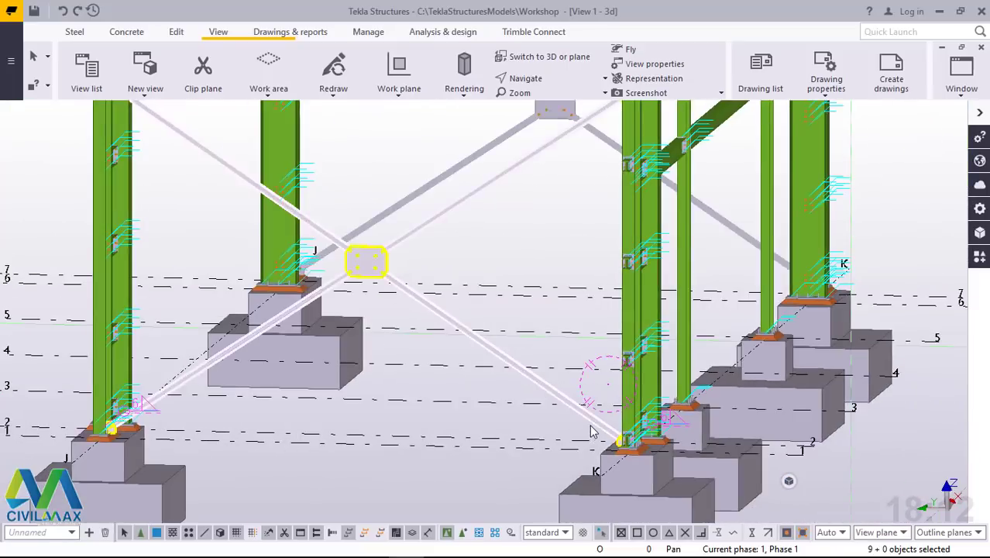
scroll(591, 432, down, 4)
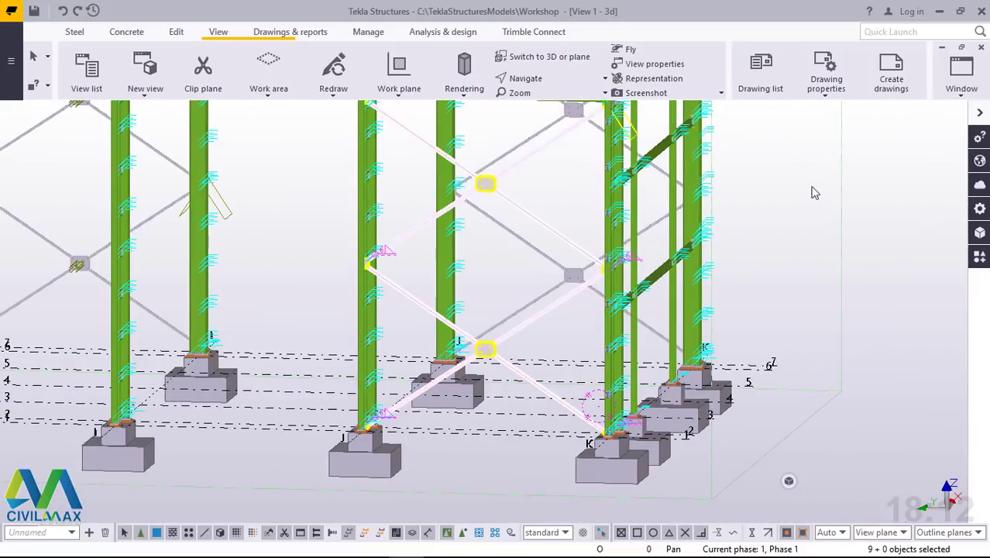
Copy the selected wall bracing from the grid K line end to the grid I line end, for the bay between grids I and H.
right_click(783, 181)
click(820, 208)
scroll(606, 465, up, 8)
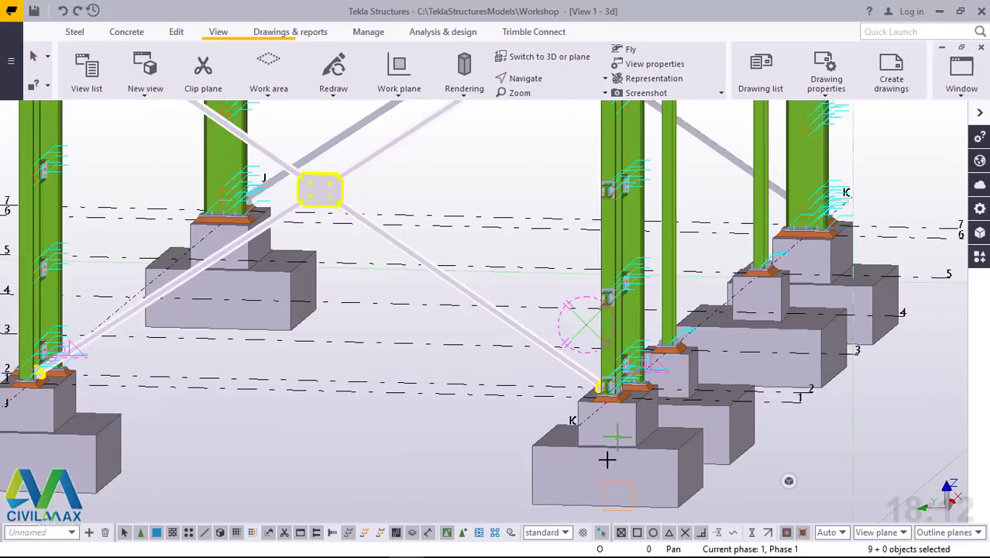
scroll(580, 432, up, 1)
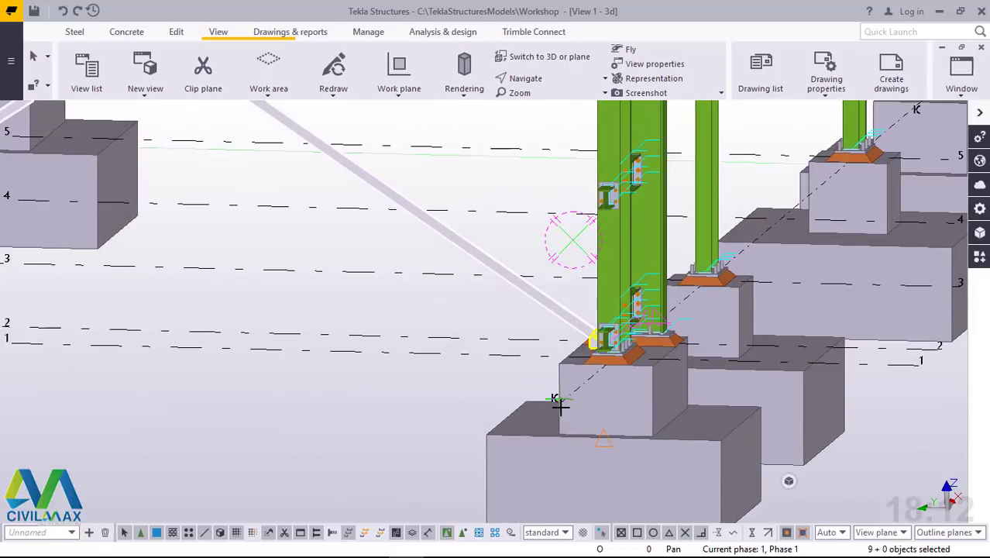
click(752, 427)
scroll(697, 411, down, 2)
middle_drag(697, 410, 620, 442)
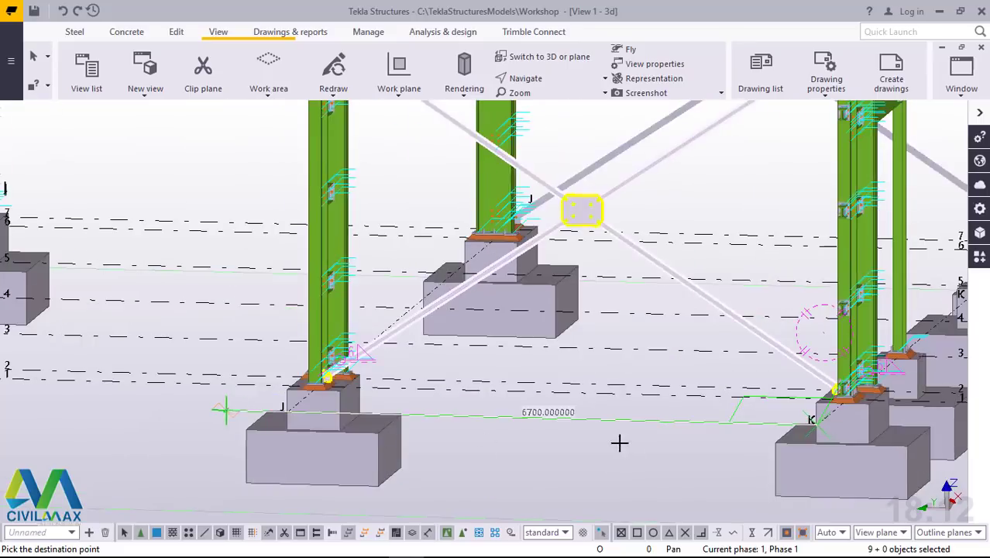
scroll(705, 435, down, 3)
scroll(166, 419, up, 5)
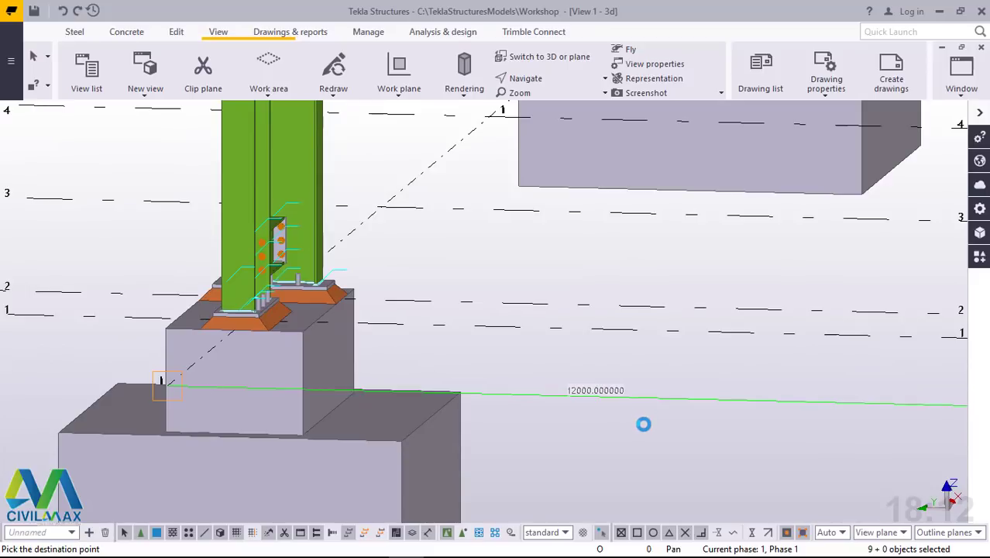
scroll(689, 435, down, 6)
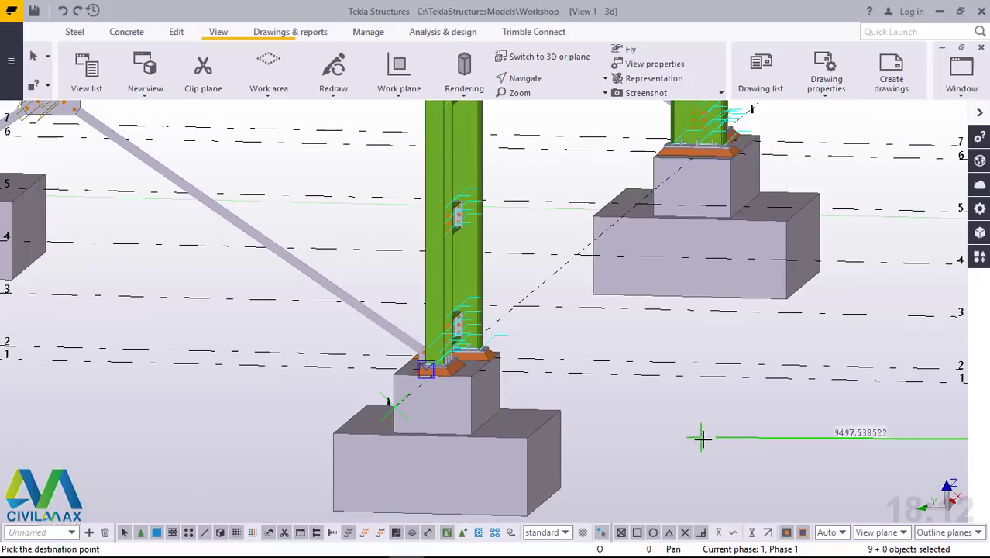
Copy the selected wall bracing to the grid G and grid E line ends, for bays G–F and E–D.
scroll(714, 440, down, 2)
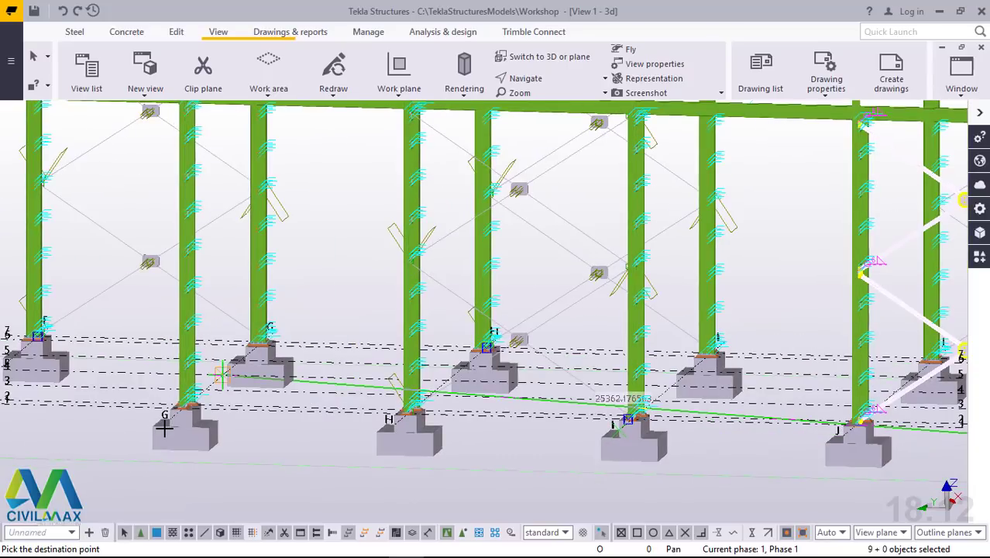
scroll(183, 420, up, 5)
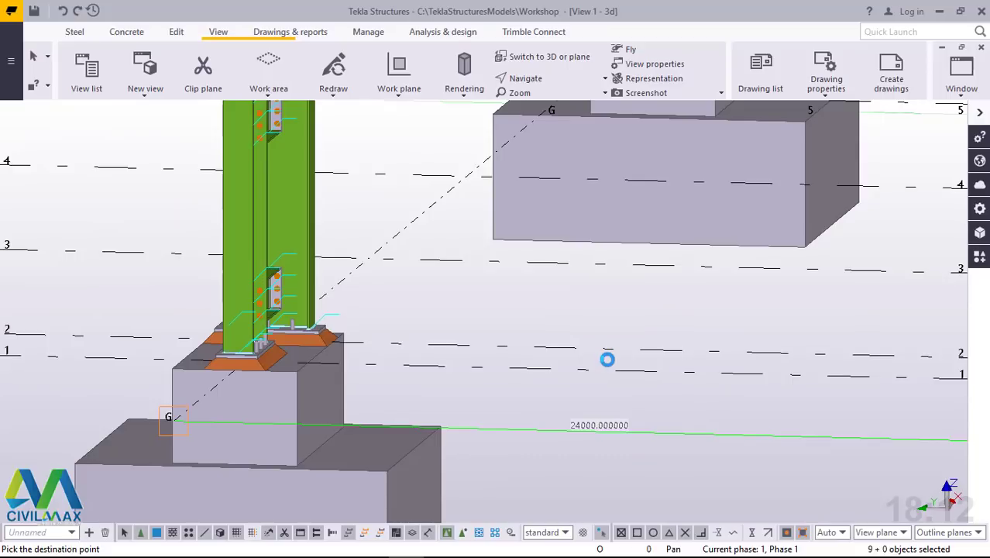
scroll(664, 404, down, 5)
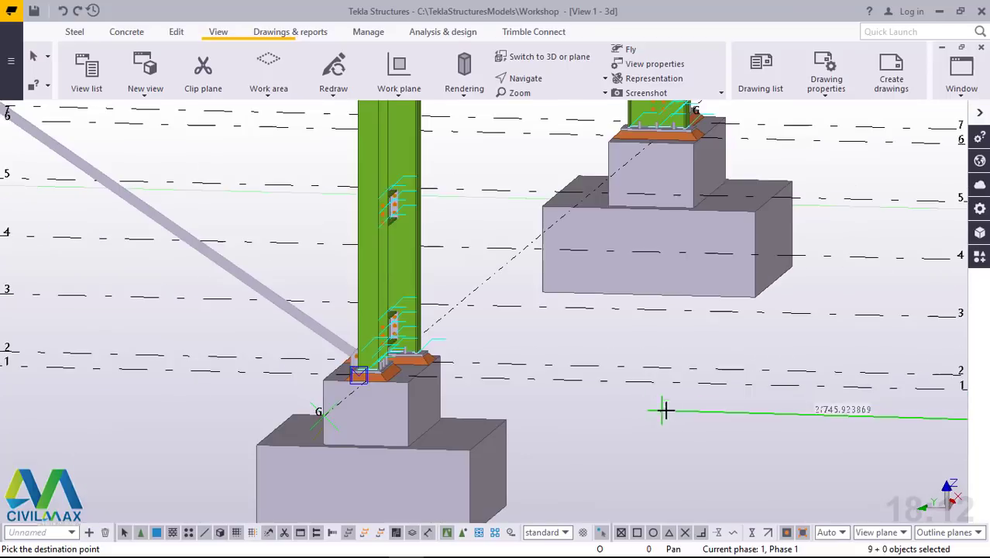
scroll(692, 414, down, 5)
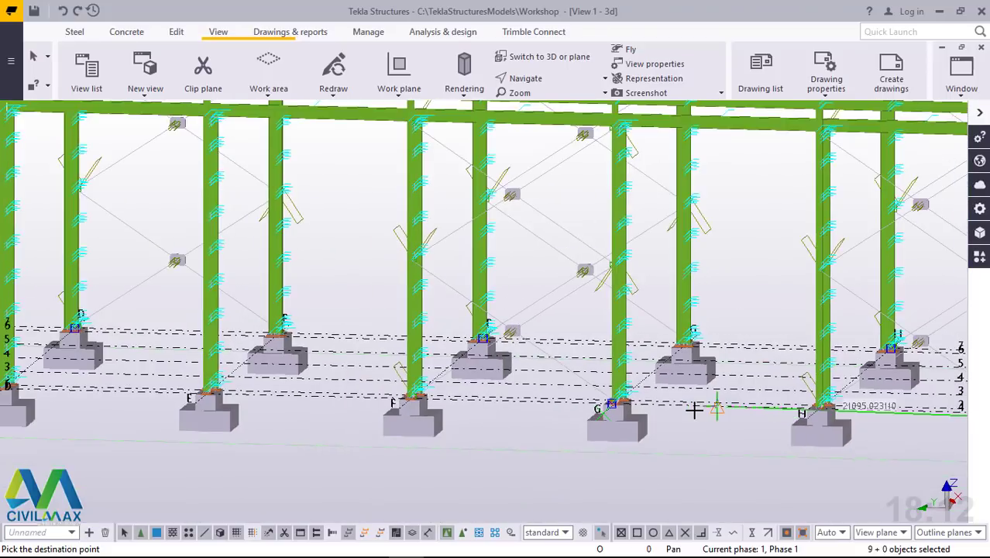
scroll(209, 404, up, 5)
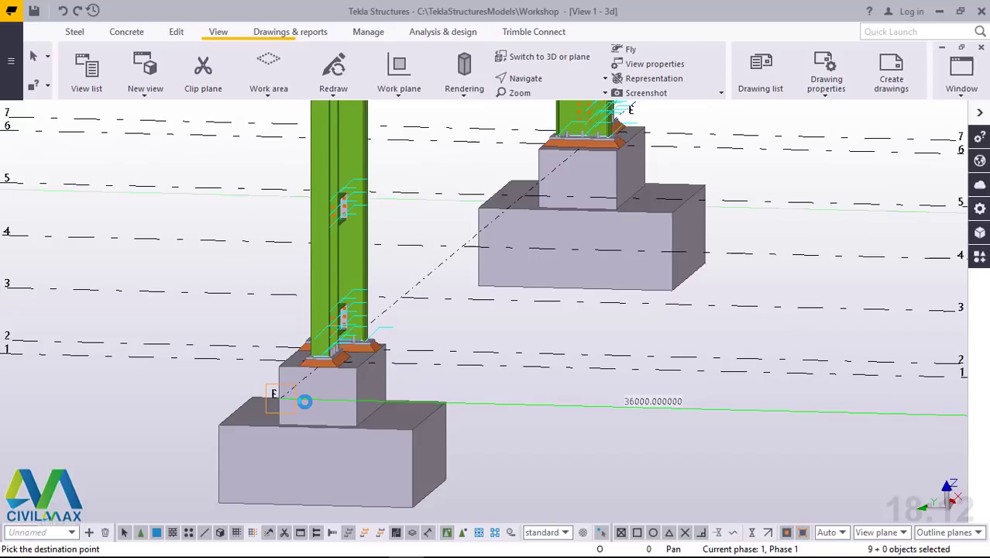
scroll(593, 458, down, 4)
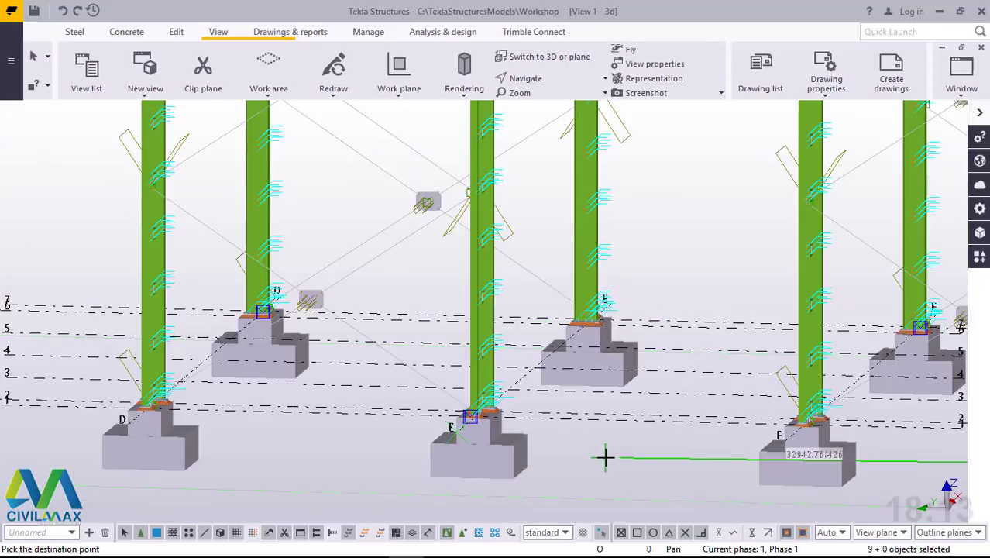
Copy the selected wall bracing to the grid C and grid B line ends, for bays C–B and B–A, and end the copying.
scroll(606, 457, down, 5)
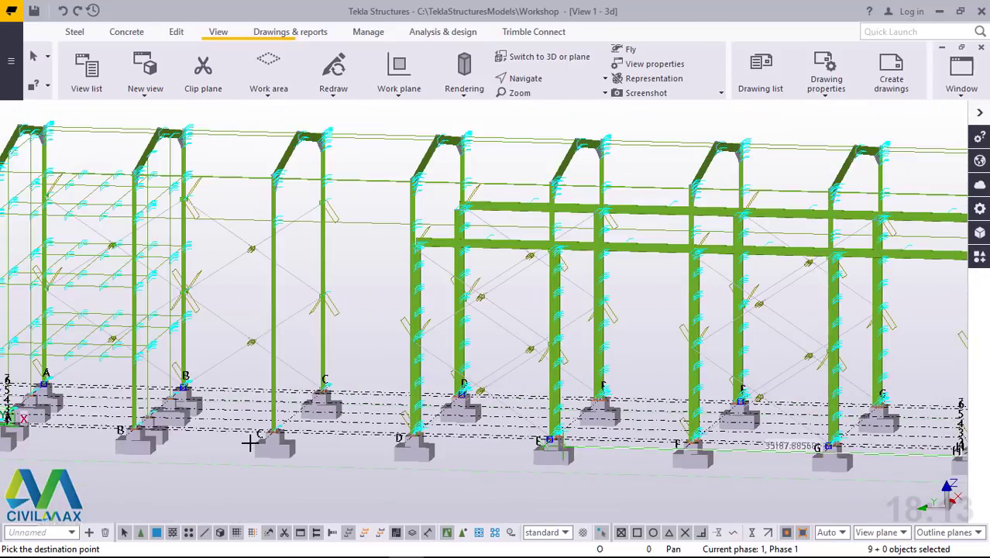
scroll(254, 443, up, 8)
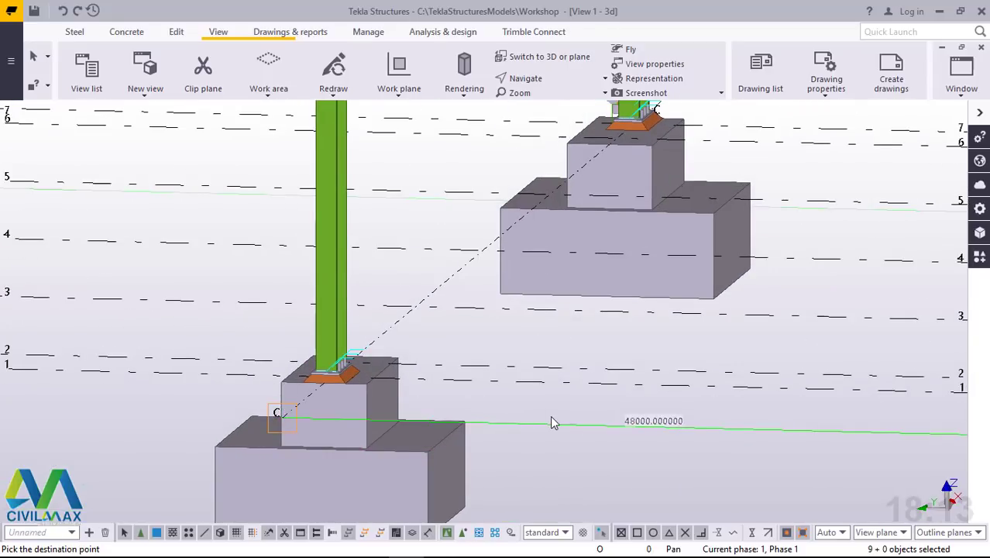
scroll(555, 423, down, 6)
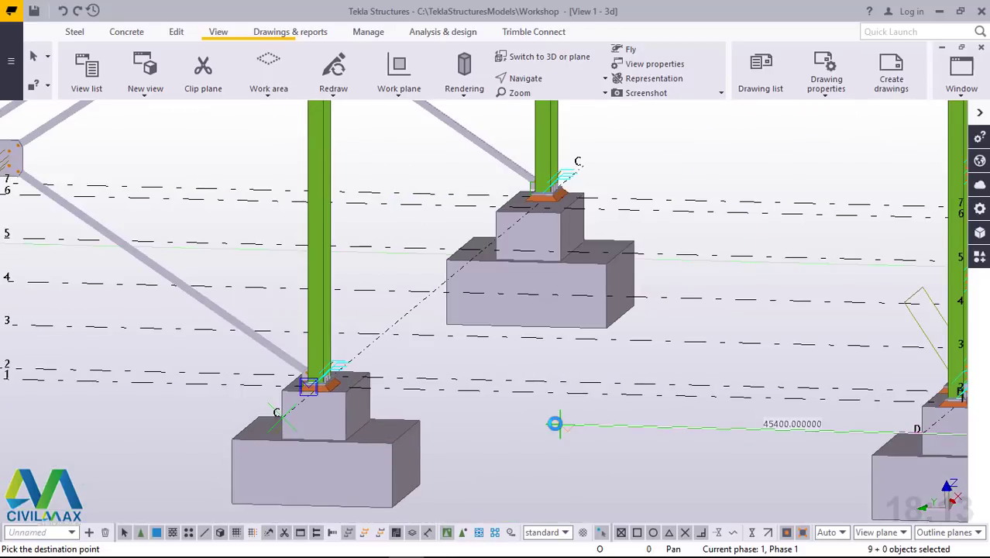
scroll(552, 429, down, 2)
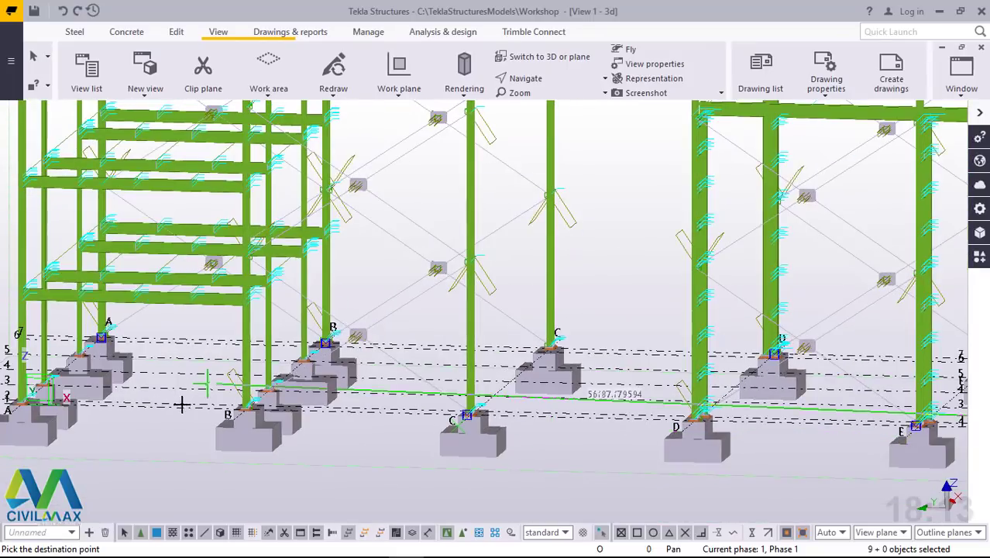
scroll(186, 402, up, 6)
scroll(256, 423, up, 2)
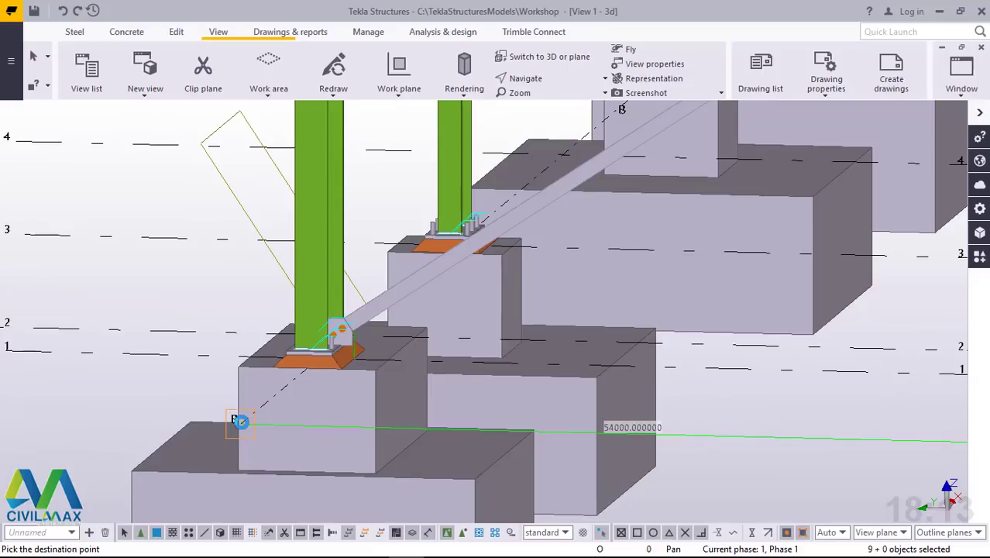
scroll(241, 420, down, 1)
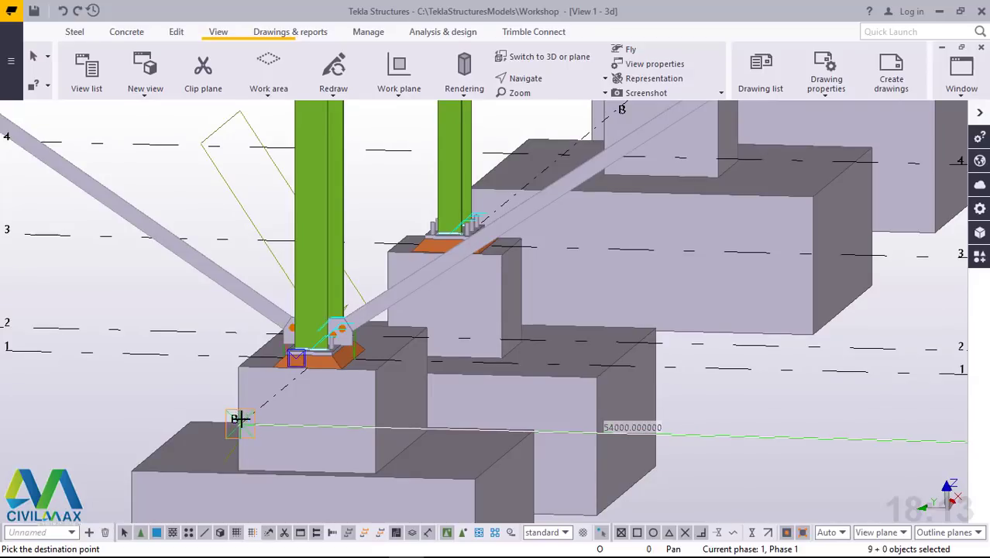
right_click(93, 308)
click(207, 415)
Switch to the plan view and select all the roof bracing crosses between grids J and K.
scroll(207, 415, down, 5)
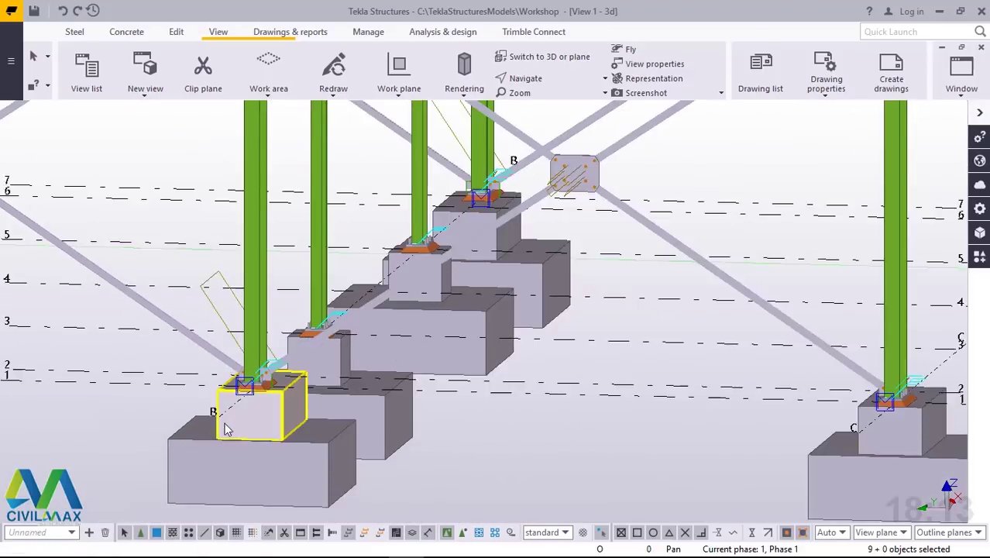
scroll(198, 430, down, 2)
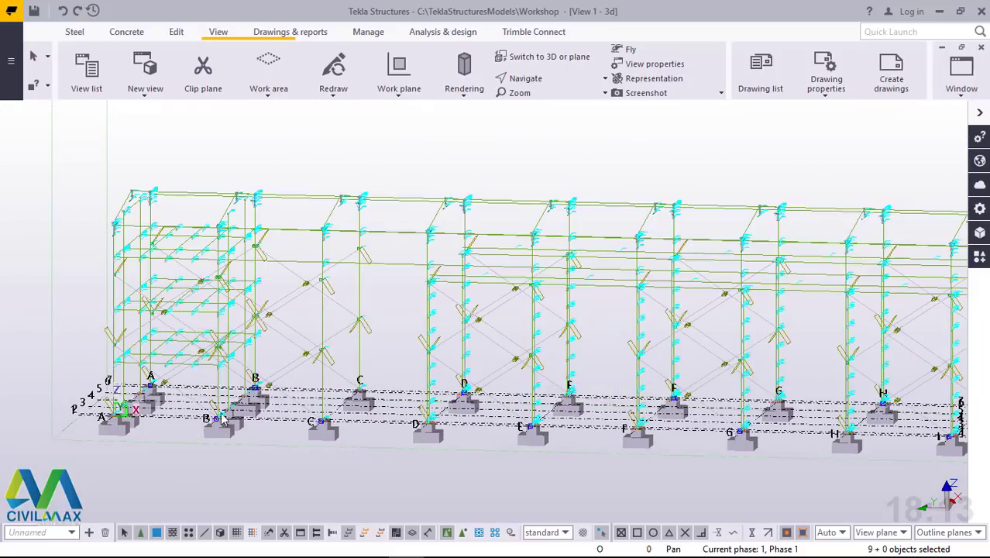
scroll(453, 300, down, 2)
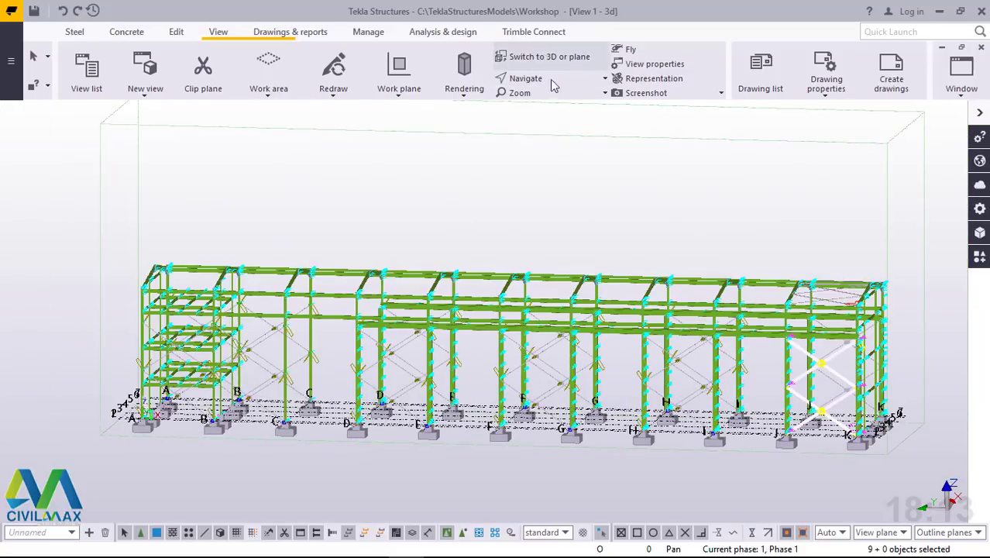
scroll(255, 385, down, 1)
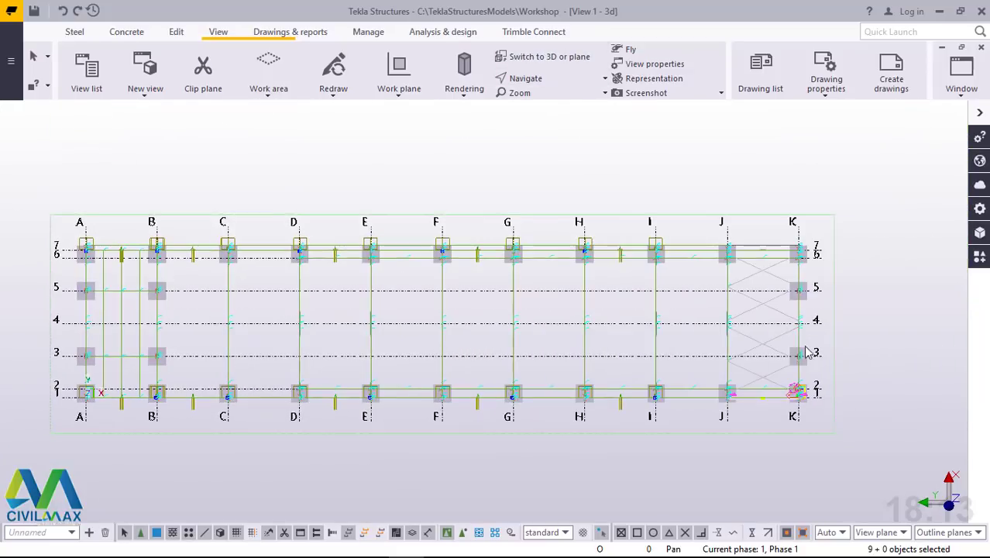
scroll(798, 341, up, 2)
scroll(788, 328, up, 4)
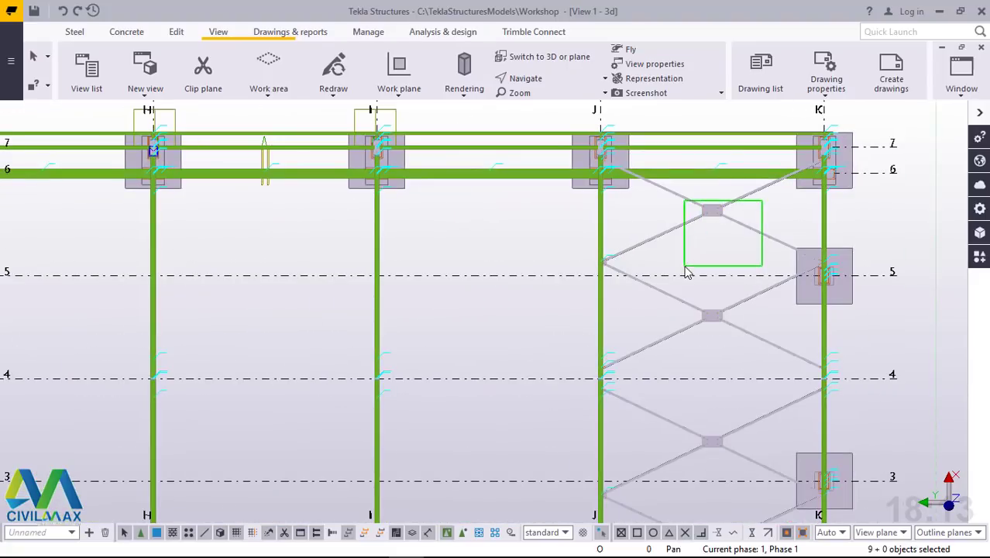
drag(680, 343, 678, 339)
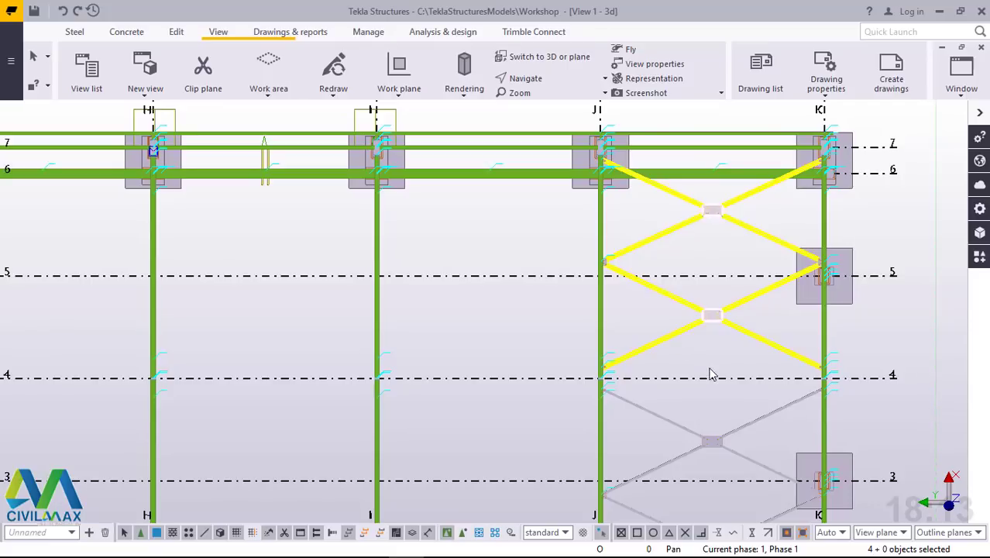
scroll(623, 267, down, 1)
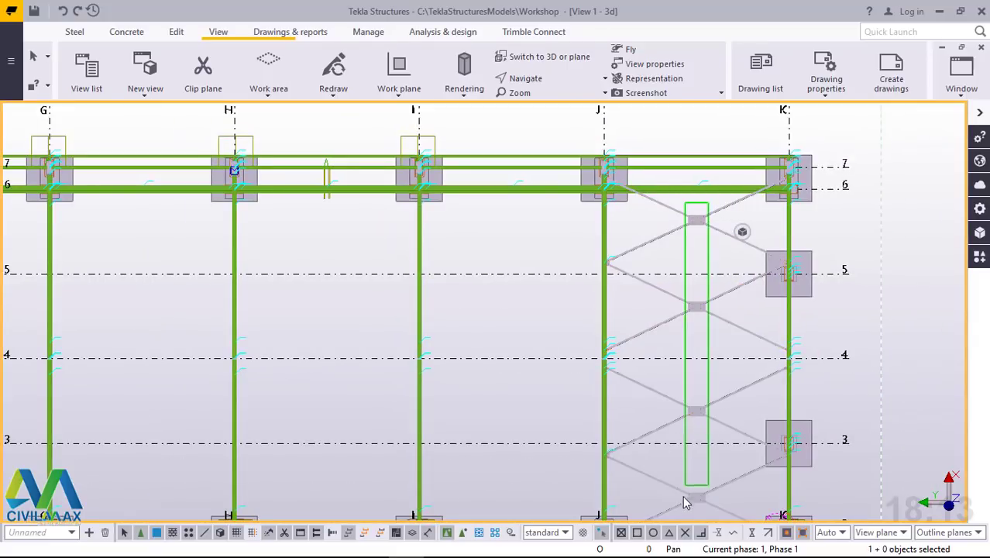
drag(688, 500, 691, 494)
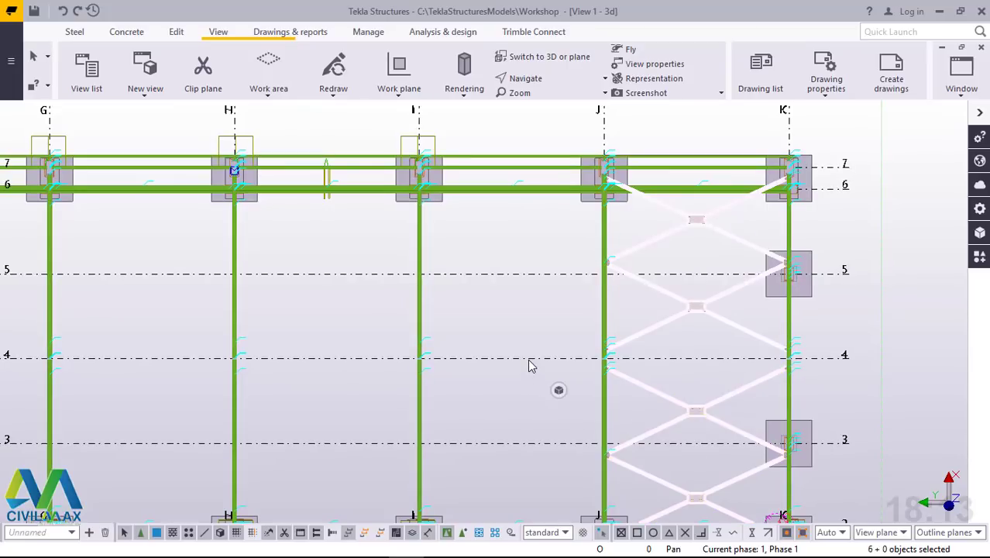
Add the roof bracing's end gusset connections between grid lines 6 and 7, at grids K and J, to the selection.
scroll(655, 334, down, 1)
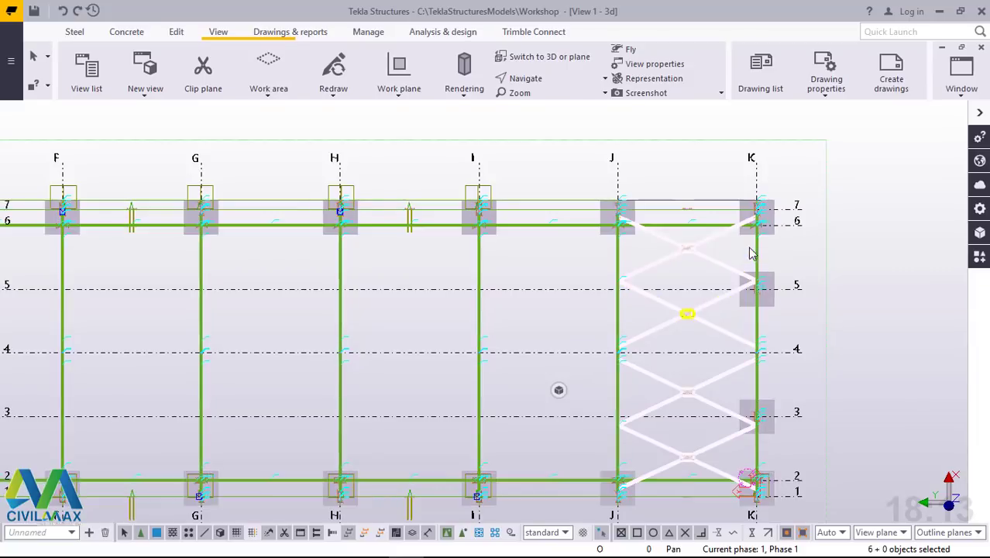
scroll(758, 203, up, 5)
scroll(758, 203, up, 5)
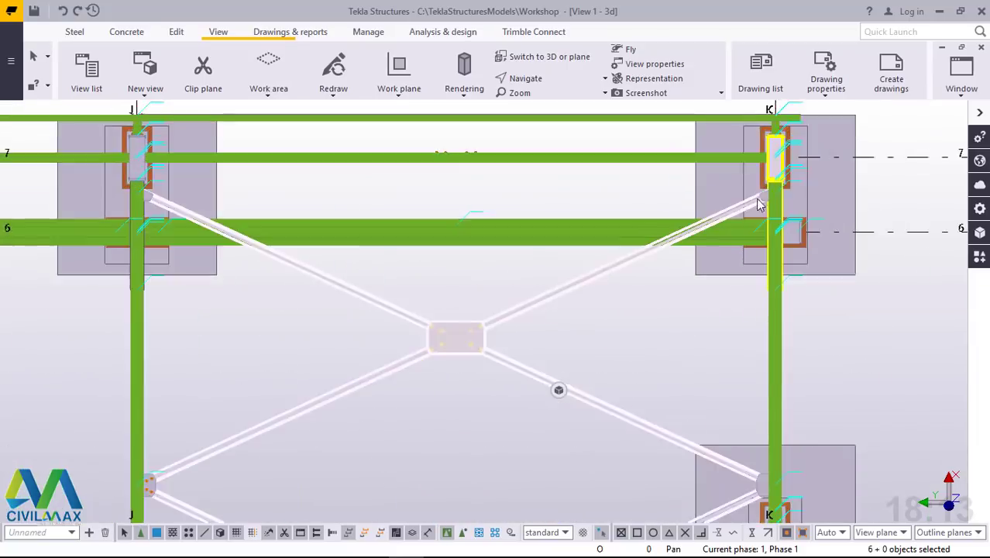
click(767, 209)
scroll(887, 230, down, 6)
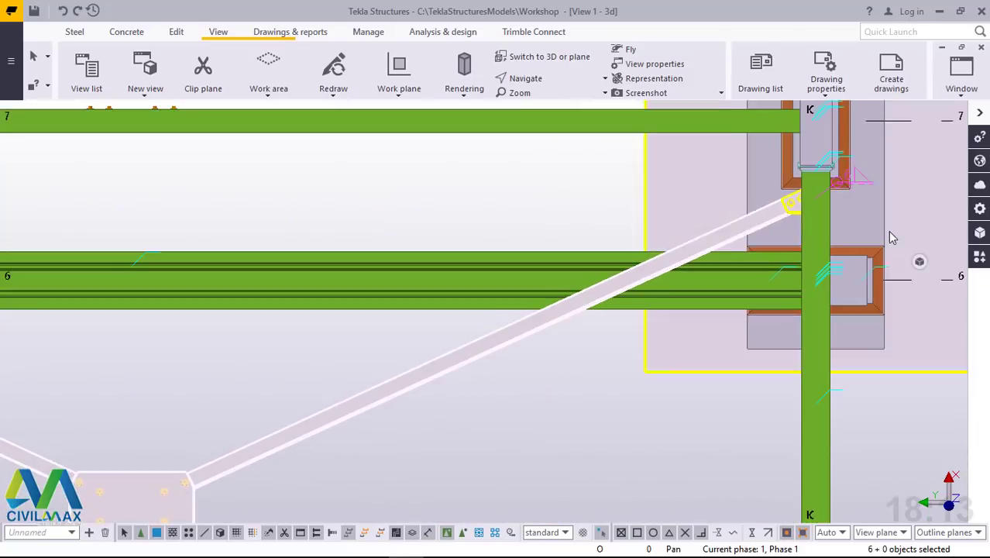
scroll(84, 217, up, 5)
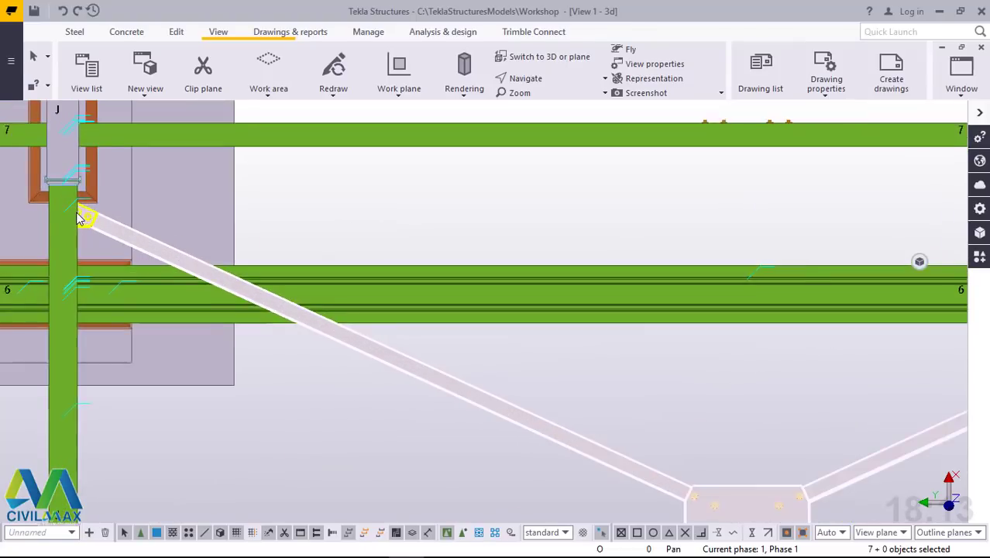
scroll(415, 197, down, 6)
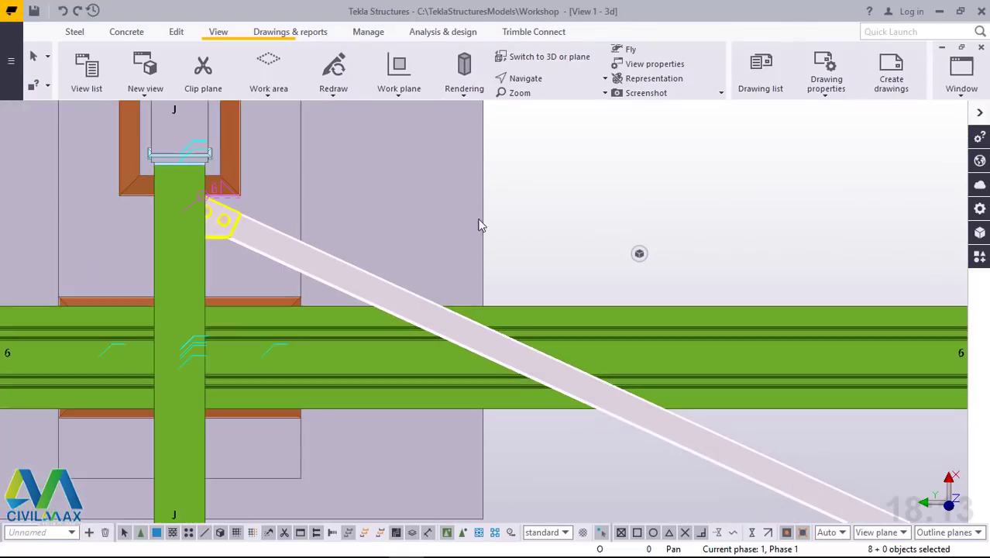
Add the roof bracing's gusset connections near grid line 5, at the grid J and grid K rafters, to the selection.
scroll(412, 200, down, 1)
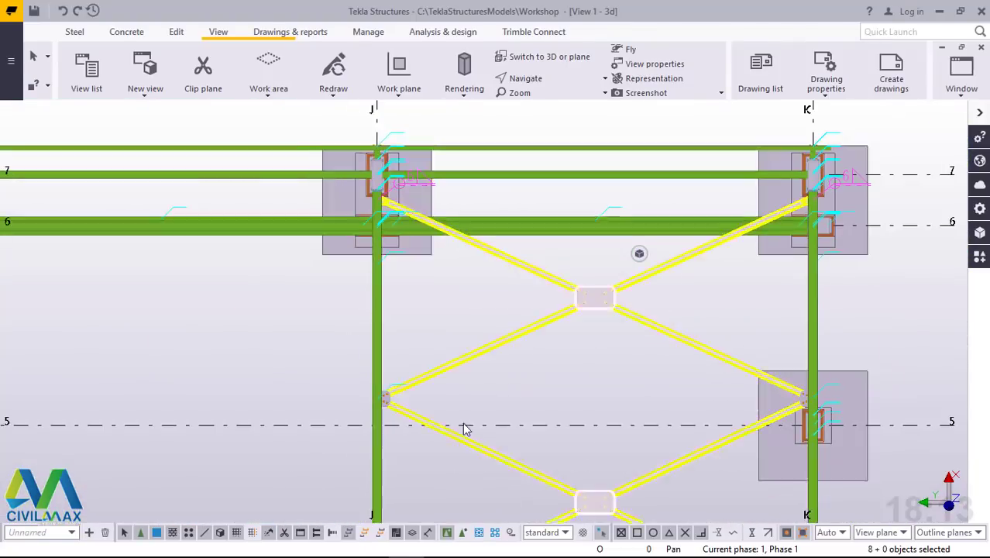
scroll(409, 413, up, 5)
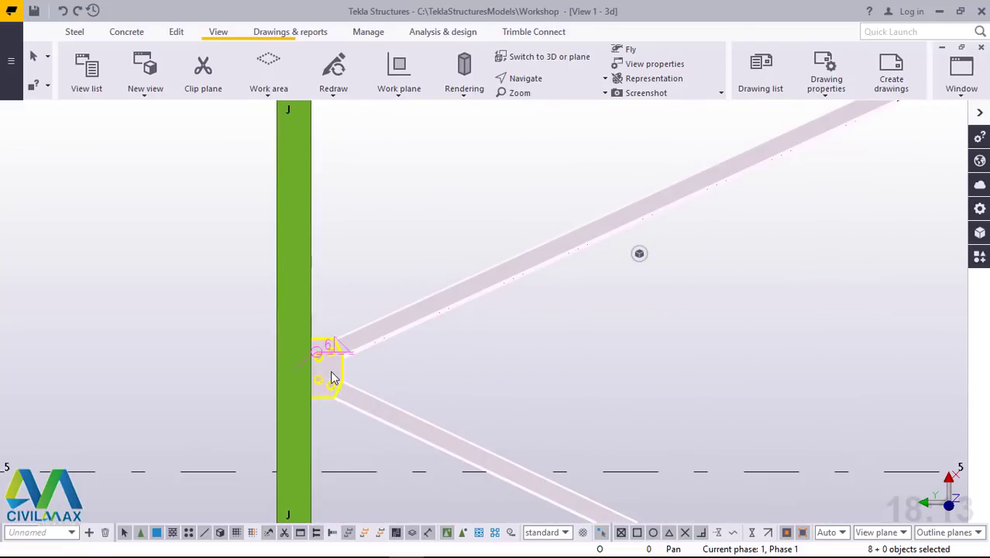
scroll(333, 372, down, 5)
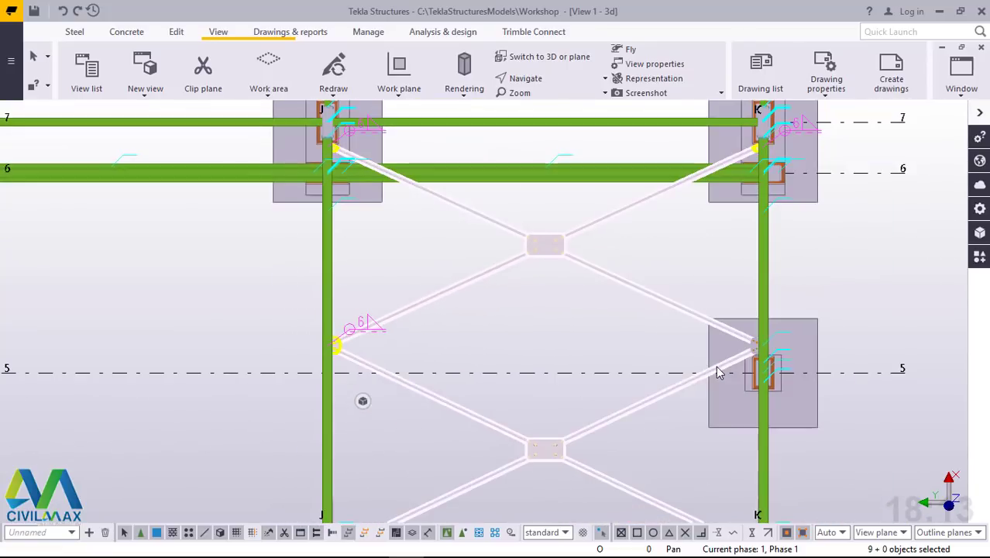
scroll(751, 354, up, 6)
click(770, 314)
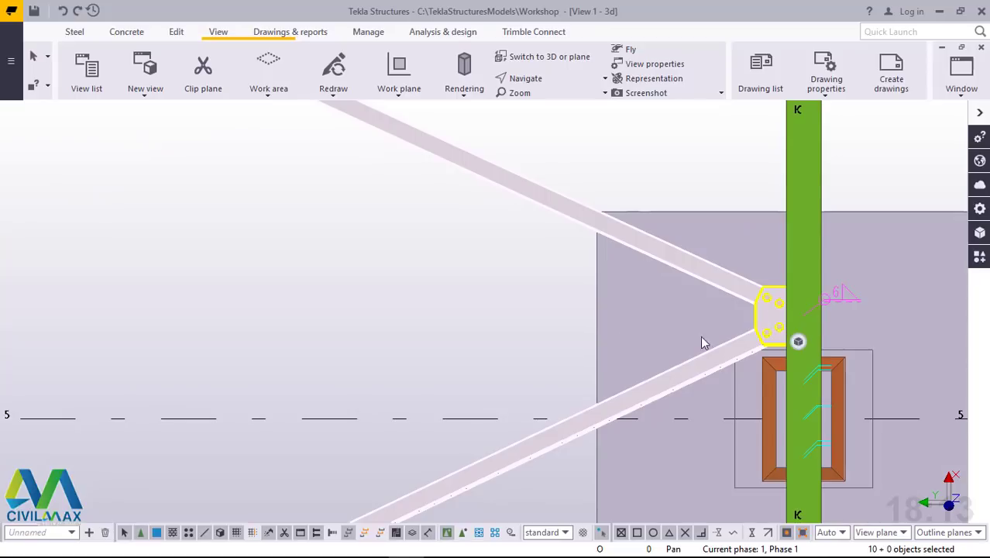
Add the gusset connections just above grid line 4, on the grid 5 side, at the grid J and grid K rafters, to the selection.
scroll(522, 215, down, 6)
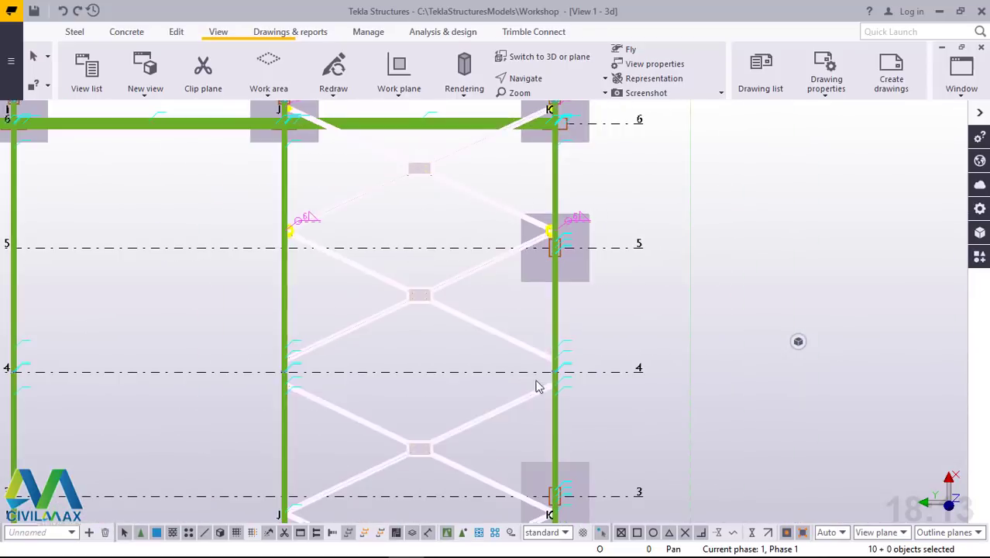
scroll(279, 387, up, 5)
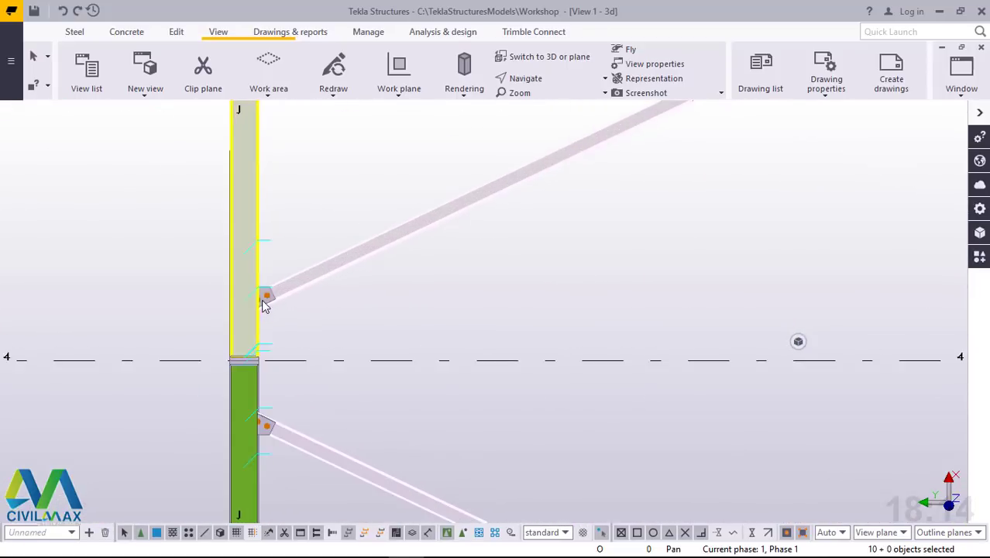
scroll(262, 305, up, 2)
scroll(282, 330, down, 3)
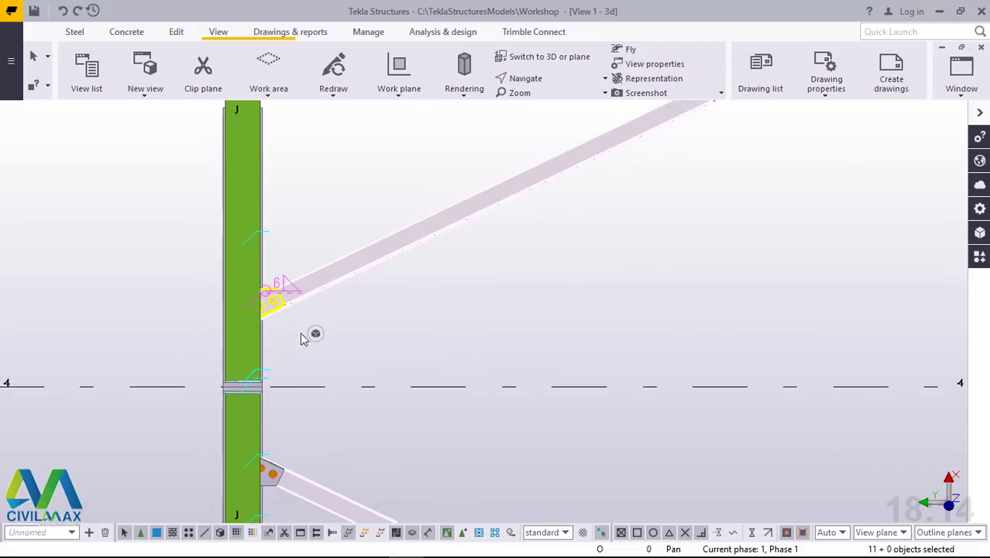
scroll(608, 333, down, 4)
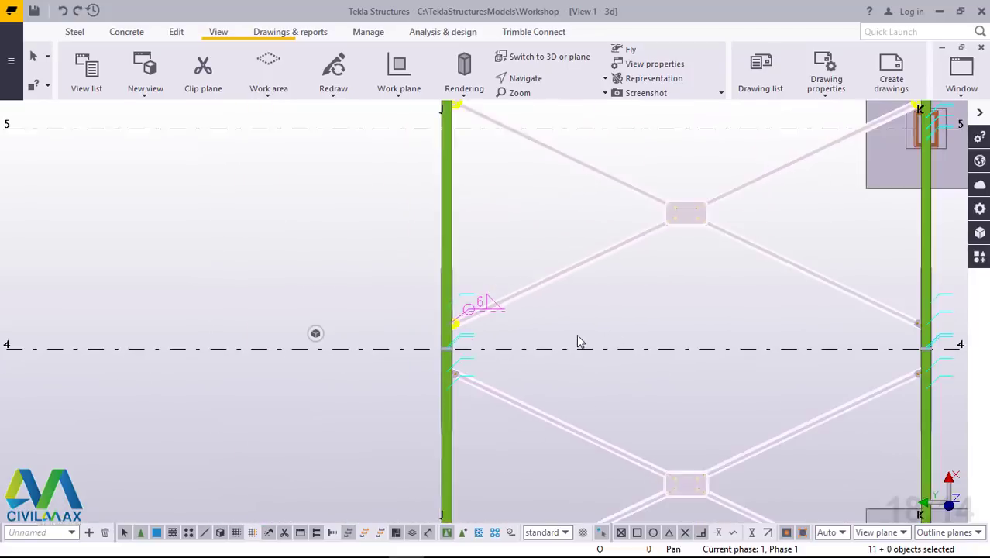
scroll(890, 343, up, 2)
scroll(891, 344, up, 4)
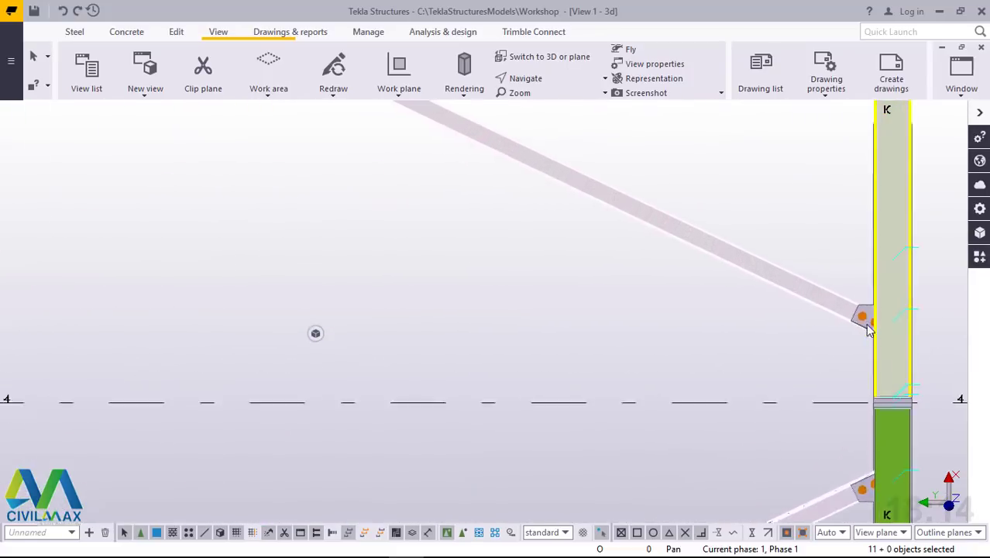
scroll(771, 269, down, 2)
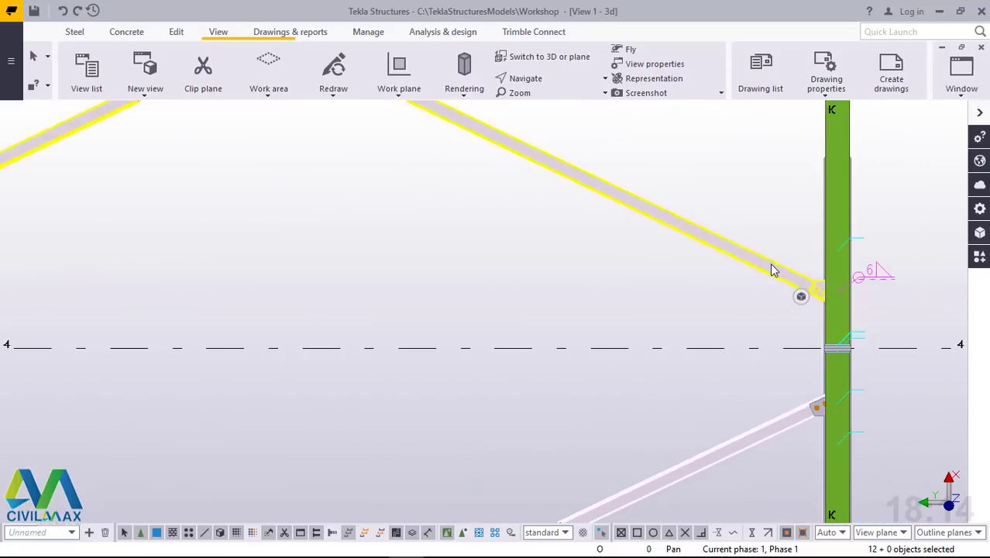
Add the gusset connections just below grid line 4 at the grid K rafter and near grid line 3 at the grid J and K rafters to the selection.
scroll(806, 382, up, 3)
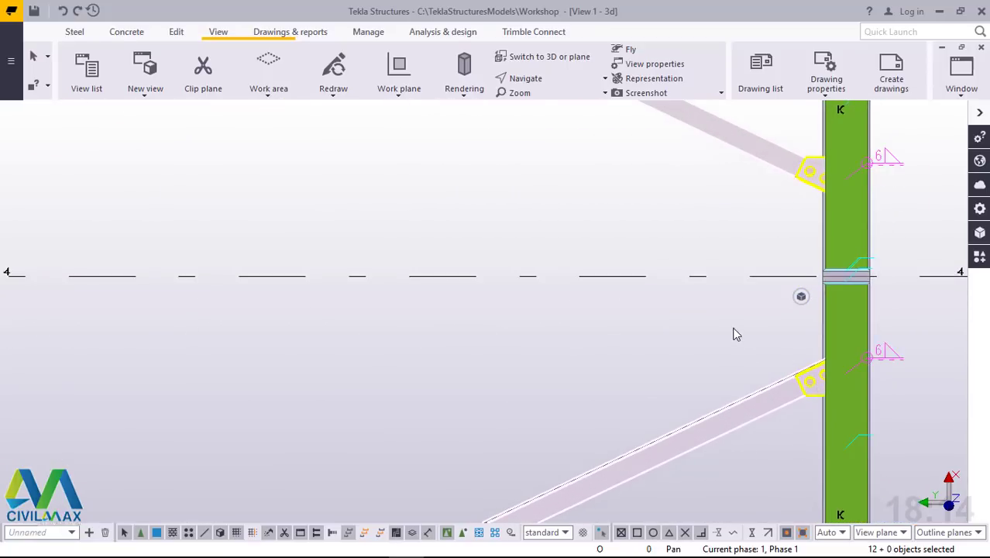
scroll(733, 332, down, 5)
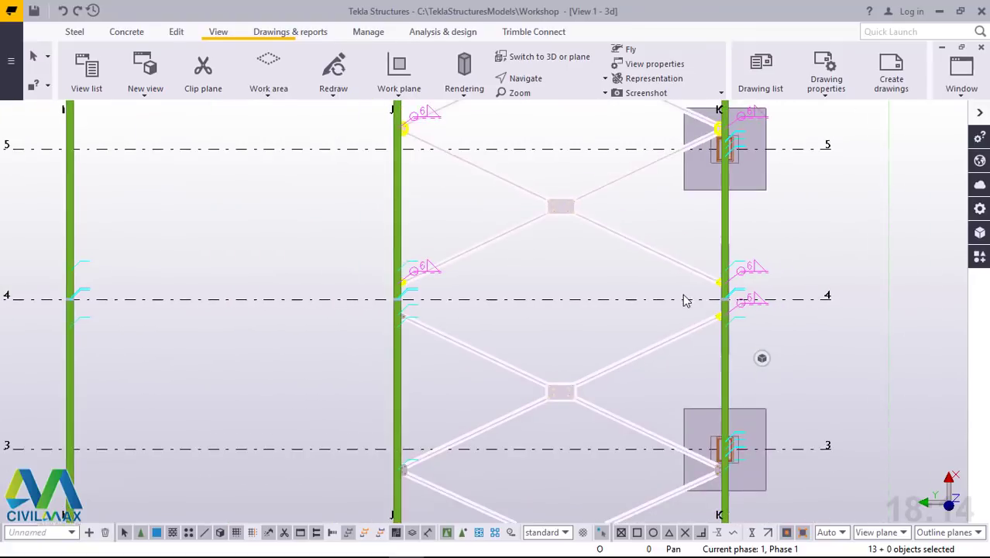
scroll(434, 458, up, 4)
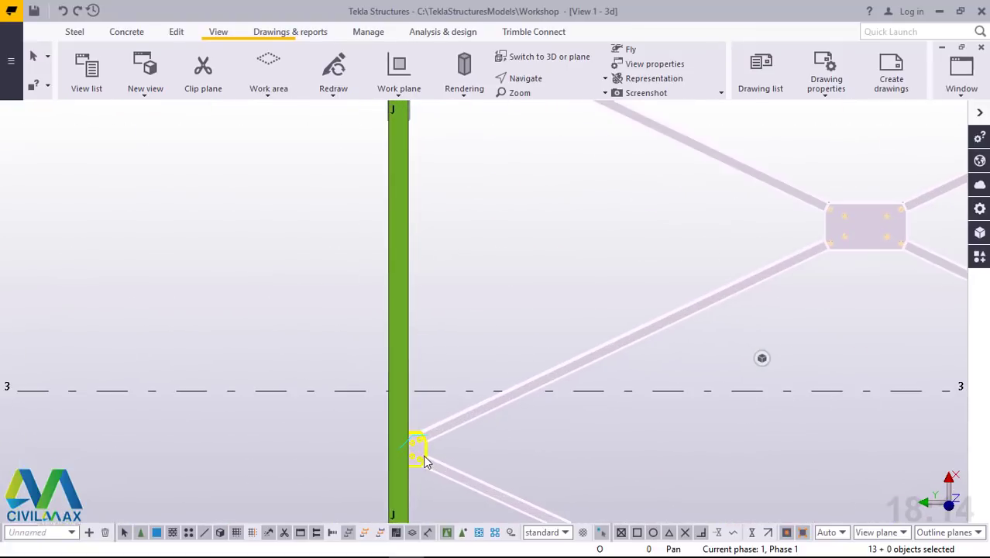
scroll(442, 369, down, 4)
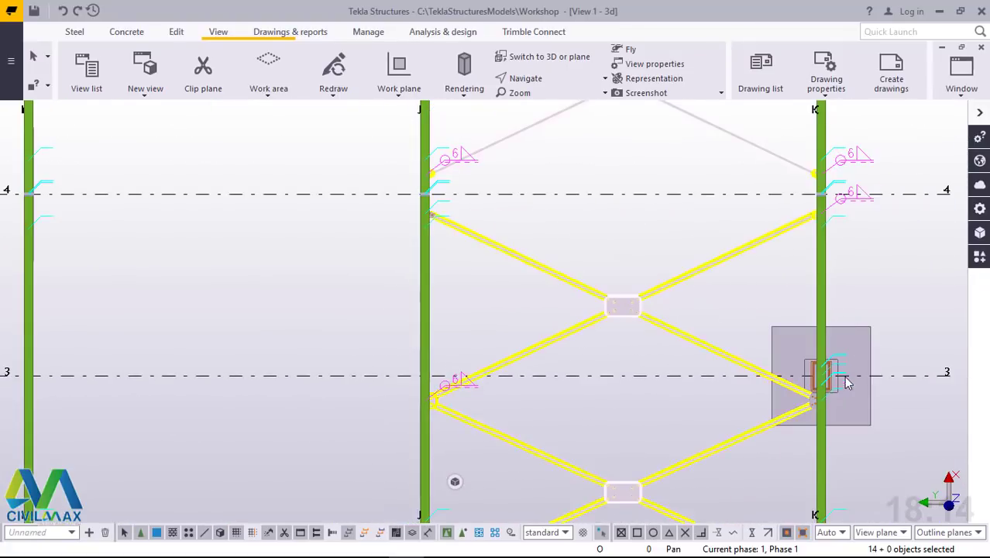
scroll(819, 408, up, 2)
scroll(819, 408, up, 4)
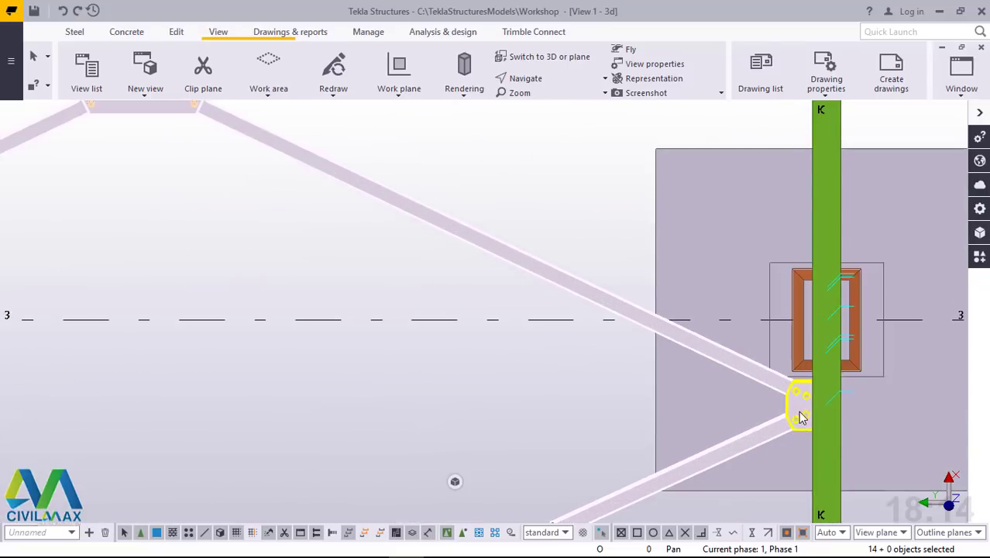
scroll(601, 265, down, 6)
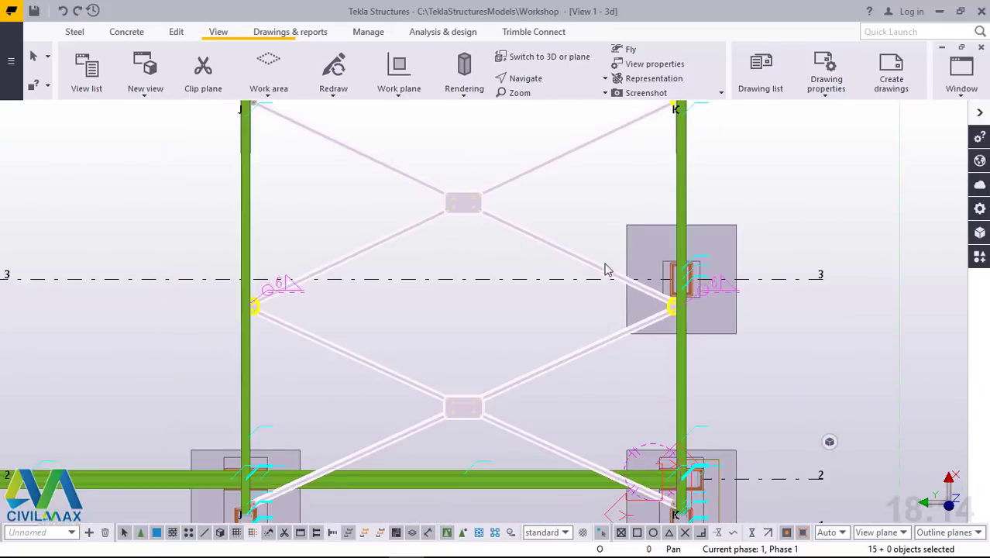
Add the roof bracing's end gusset connections between grid lines 1 and 2, at the grid K and grid J rafters, to the selection.
scroll(649, 469, up, 6)
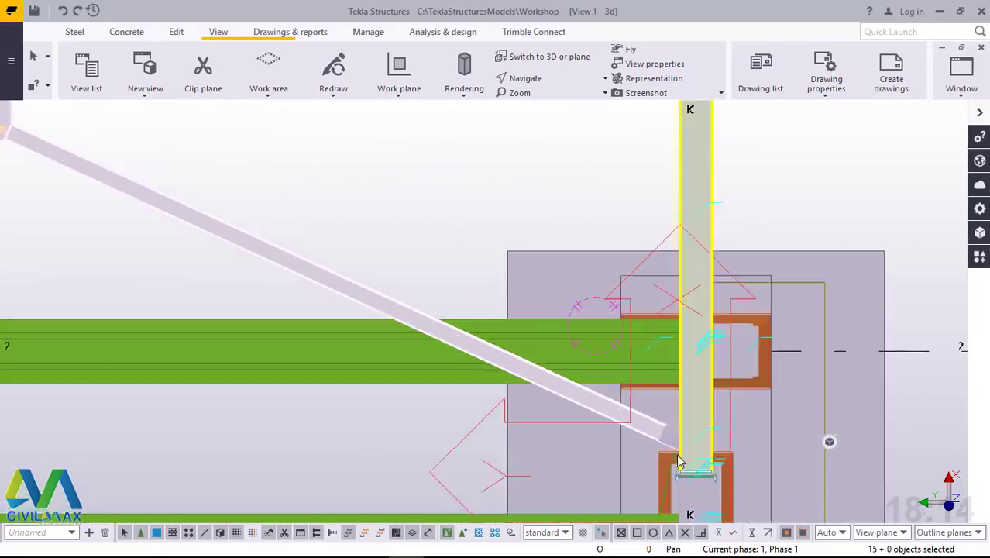
scroll(667, 440, up, 3)
scroll(668, 426, down, 2)
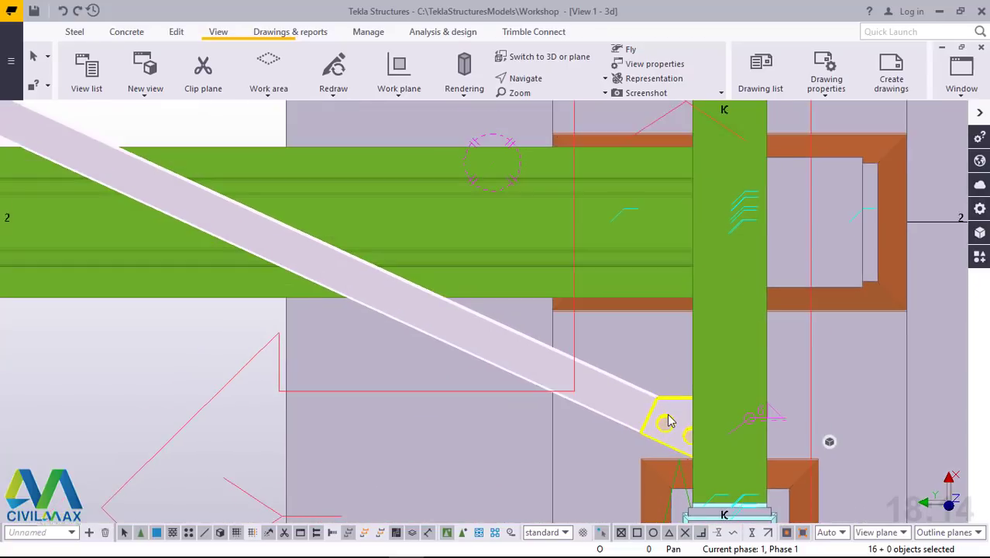
scroll(671, 420, down, 5)
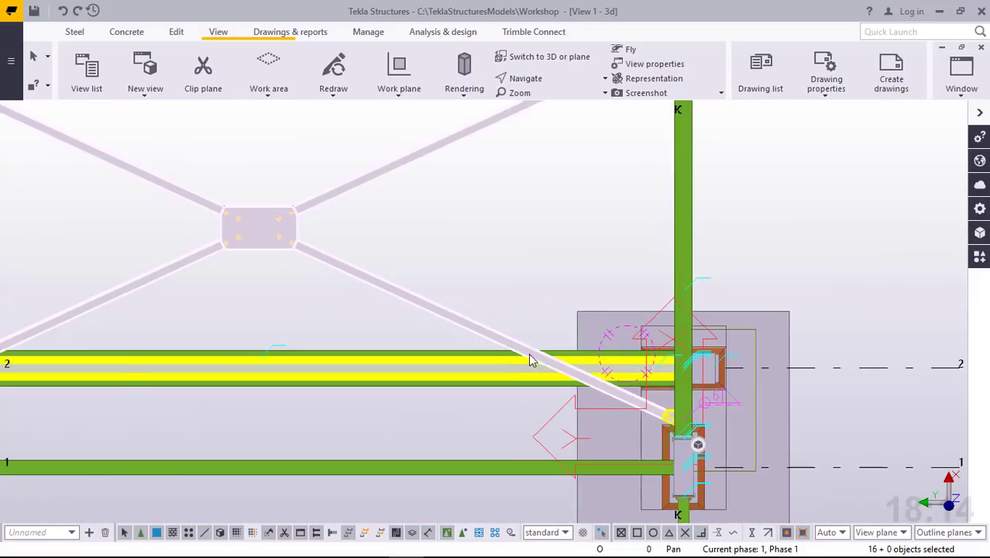
scroll(531, 359, down, 3)
scroll(532, 360, down, 2)
scroll(200, 380, up, 6)
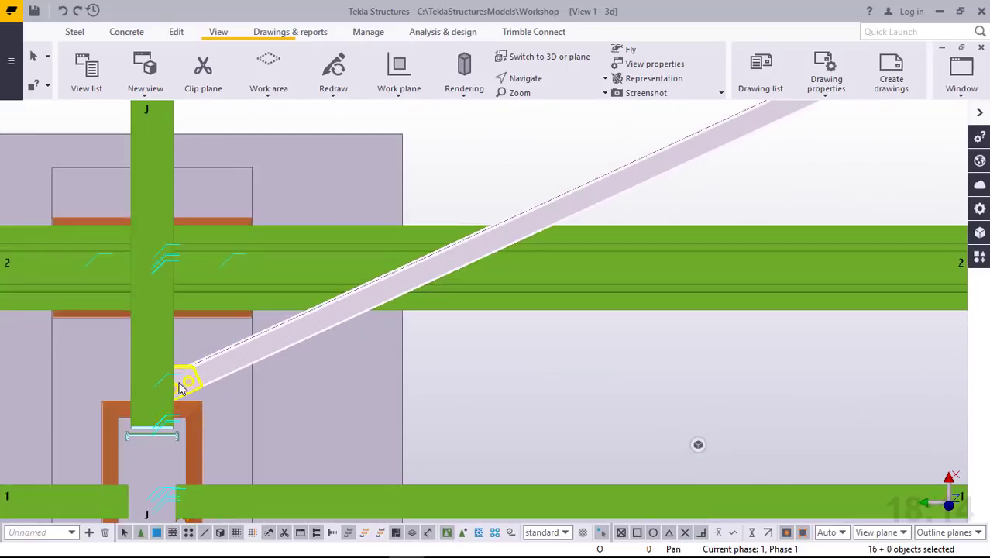
scroll(181, 388, up, 2)
shift+click(194, 381)
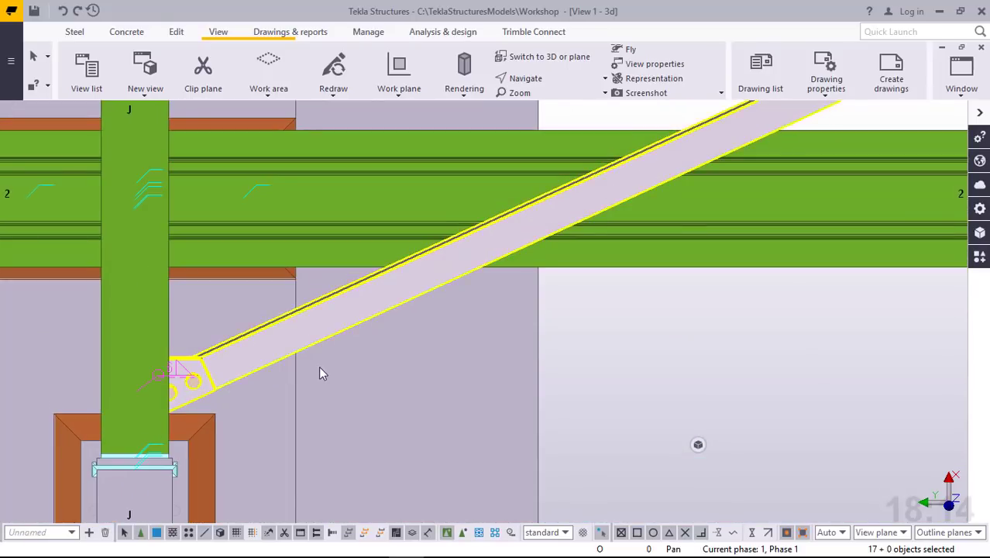
scroll(465, 430, down, 4)
scroll(524, 444, down, 5)
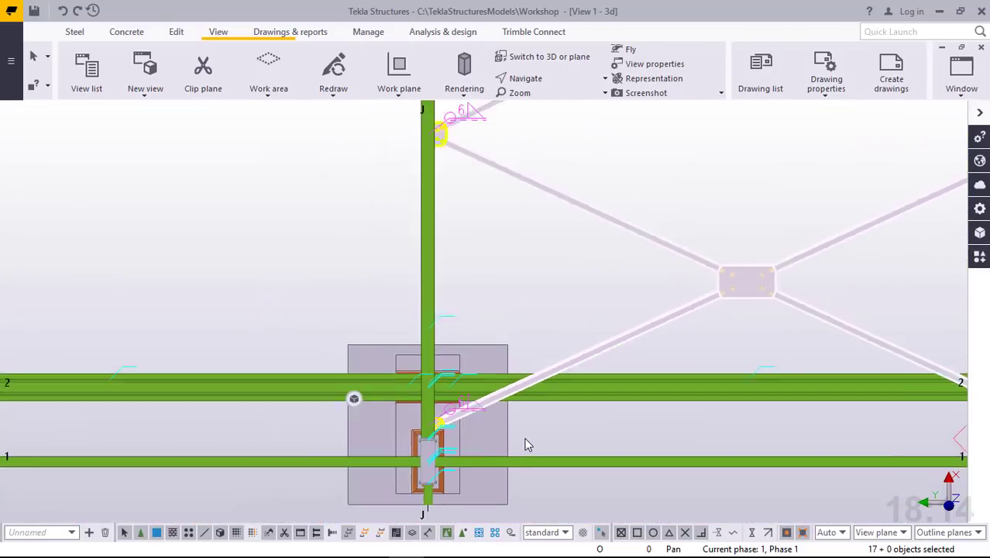
Copy the selected roof bracing and gussets from grid K to grid I, filling the bay between grids H and I.
scroll(540, 443, down, 5)
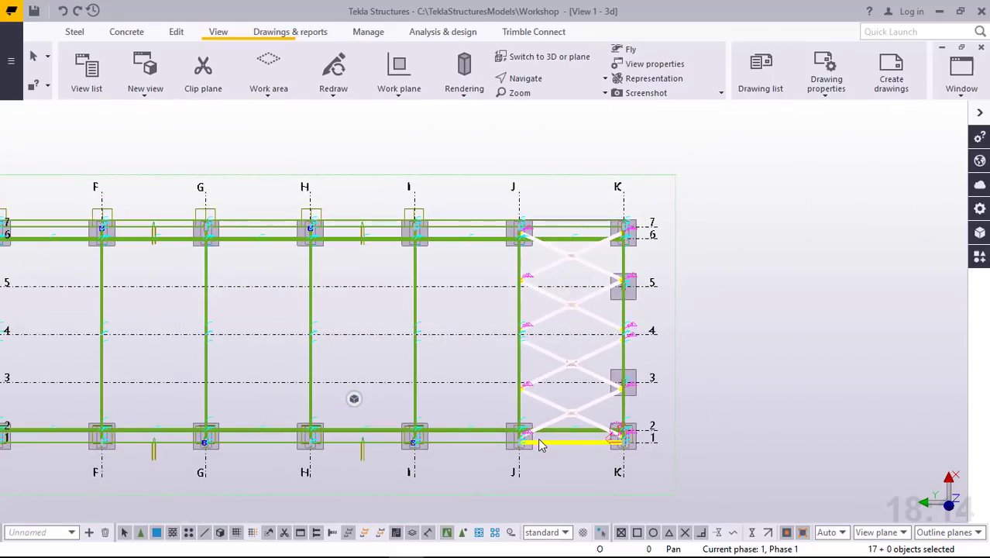
scroll(388, 227, up, 5)
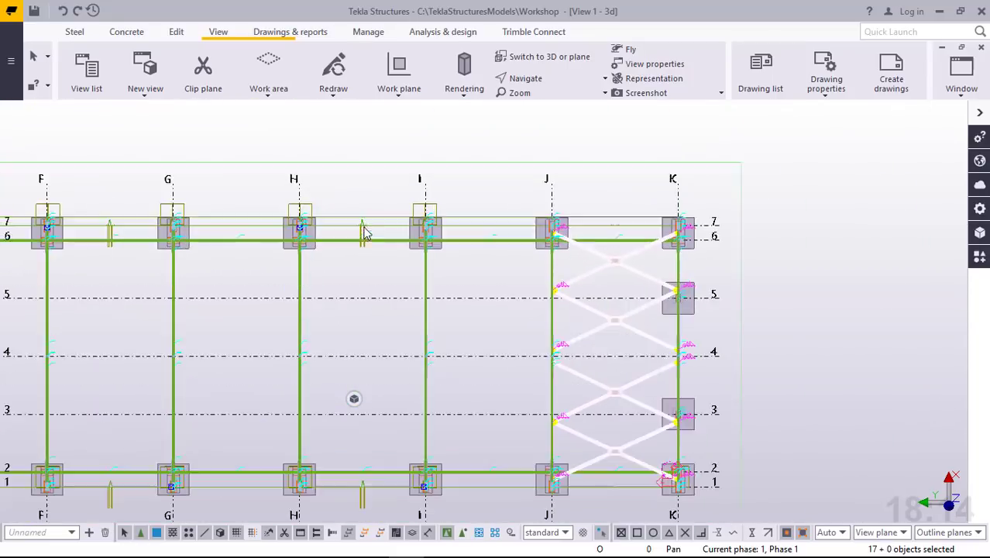
scroll(390, 223, up, 2)
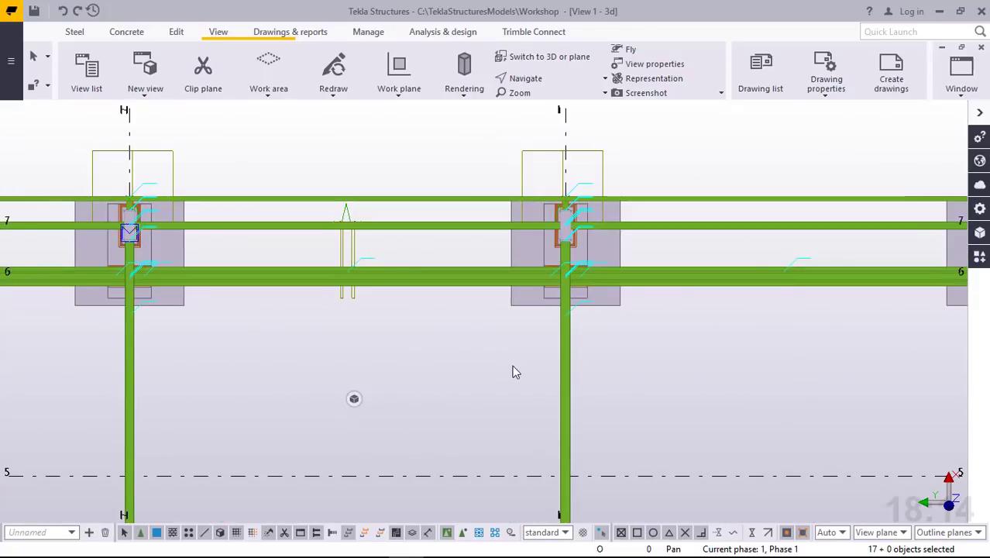
scroll(529, 371, down, 3)
scroll(545, 378, down, 5)
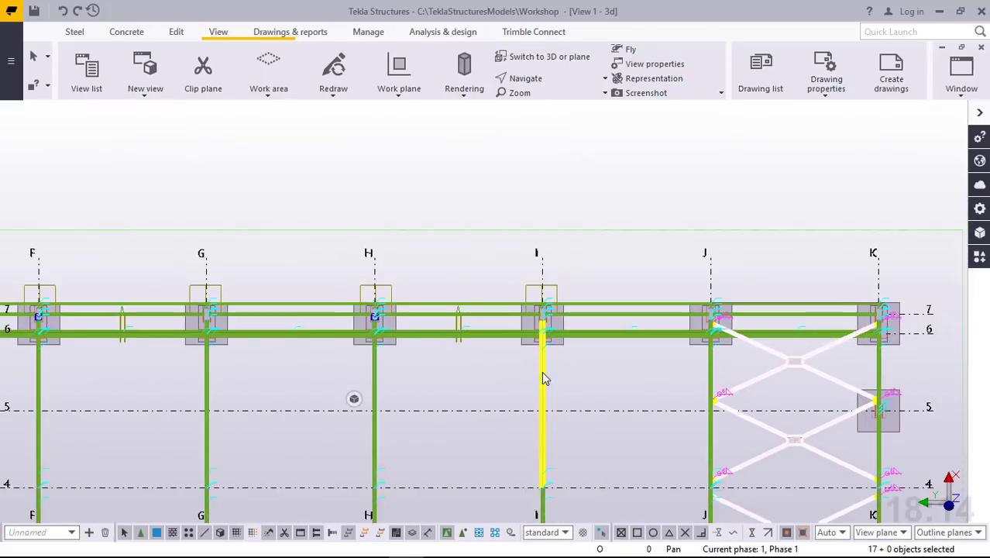
scroll(546, 378, down, 1)
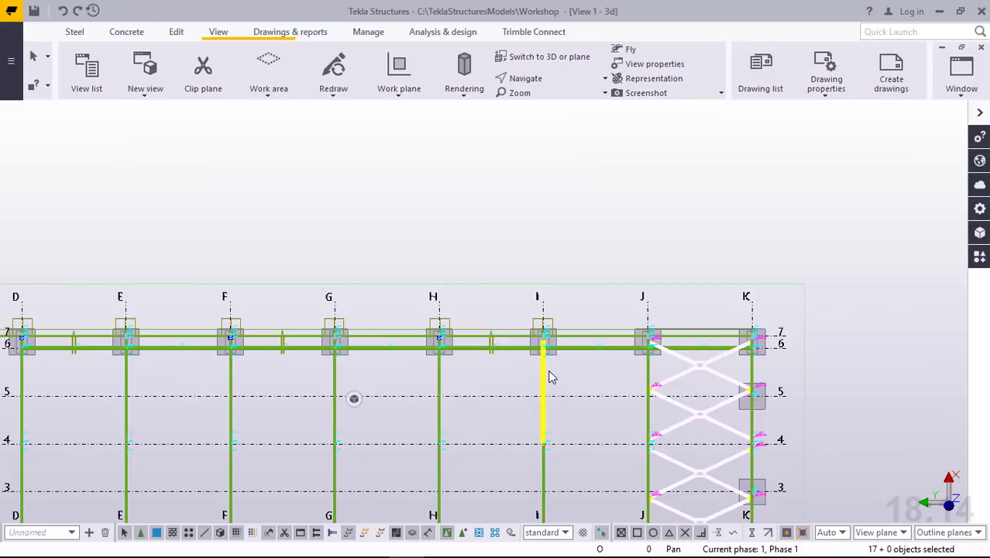
scroll(562, 379, down, 1)
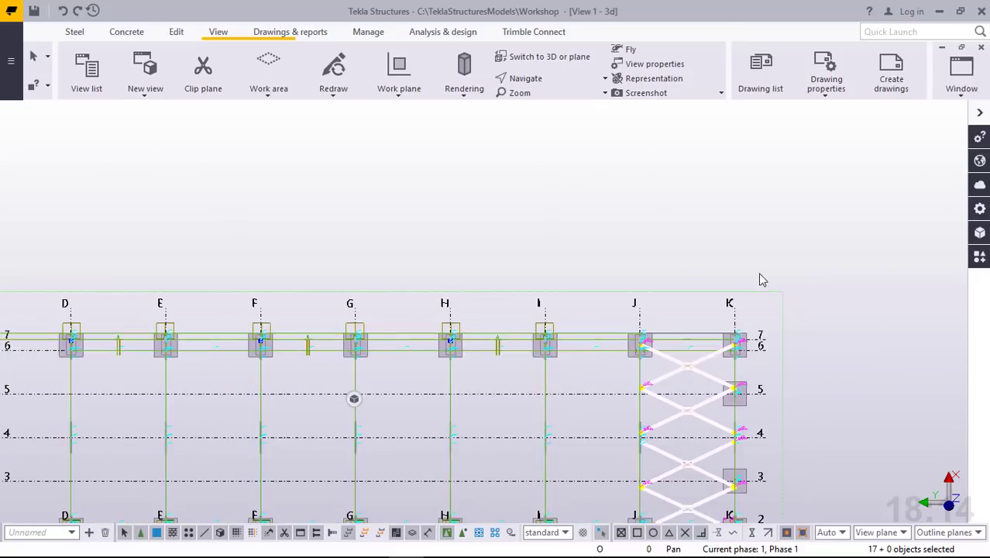
right_click(670, 177)
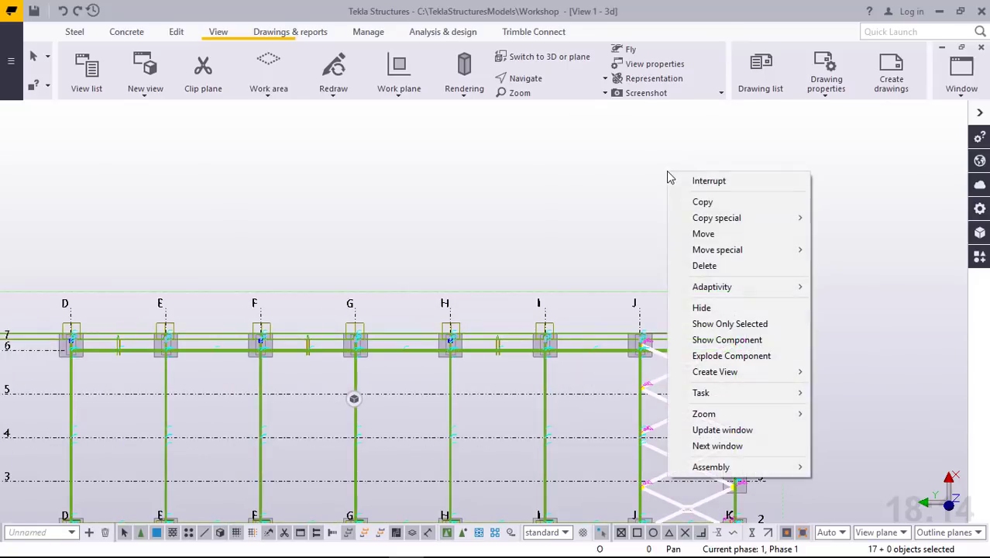
click(705, 202)
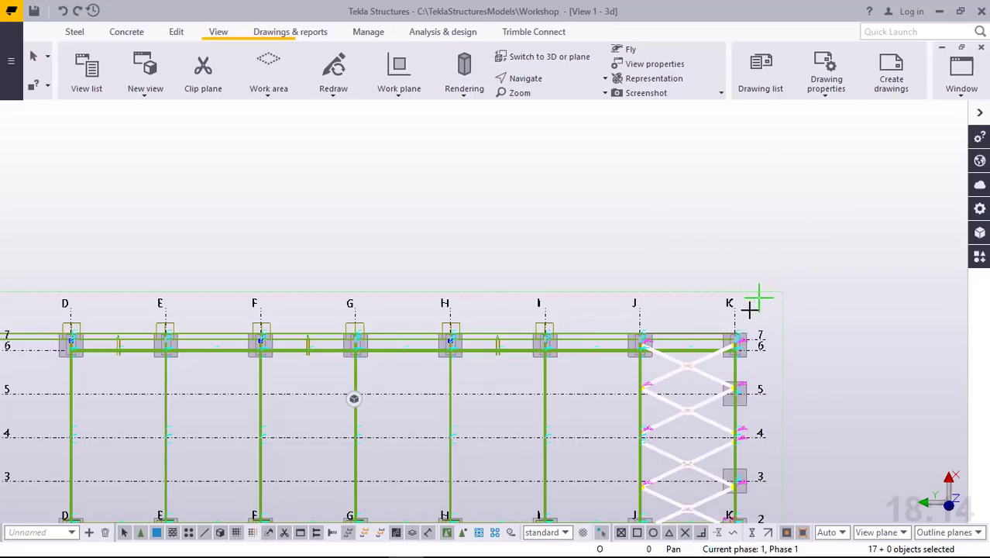
scroll(750, 309, up, 4)
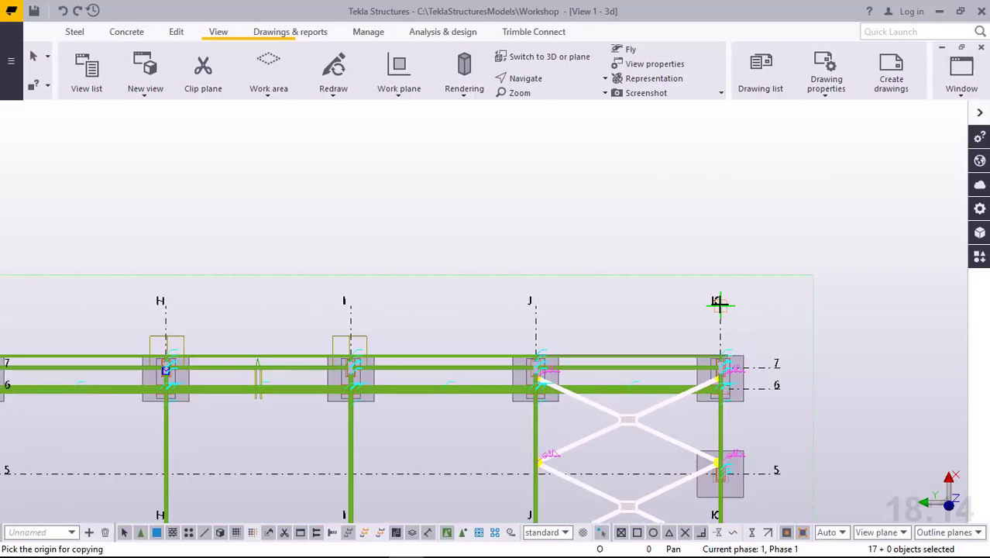
click(608, 304)
click(350, 304)
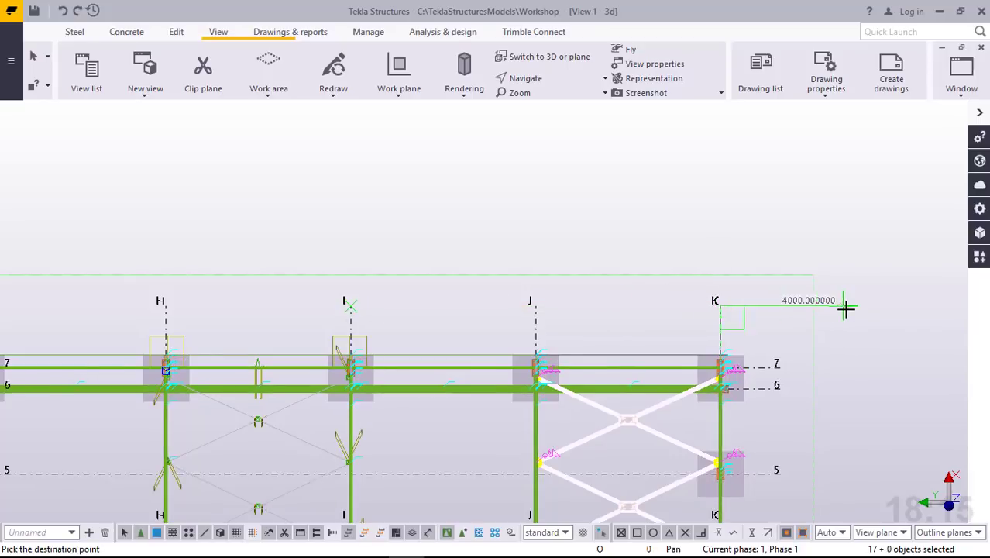
Place another copy of the roof bracing at grid G, filling the bay between grids F and G.
scroll(846, 308, down, 2)
scroll(846, 308, down, 1)
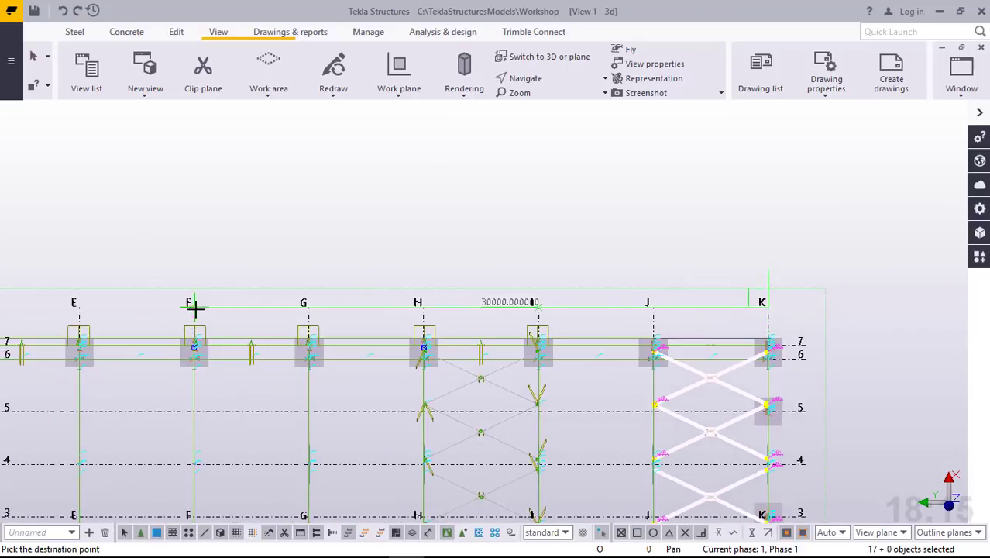
scroll(197, 308, up, 2)
scroll(246, 306, up, 1)
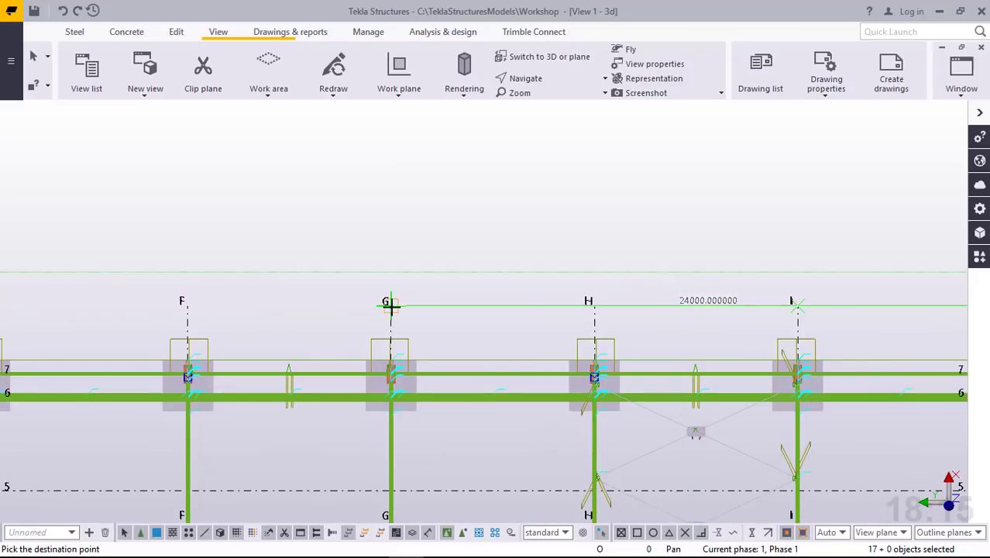
click(391, 306)
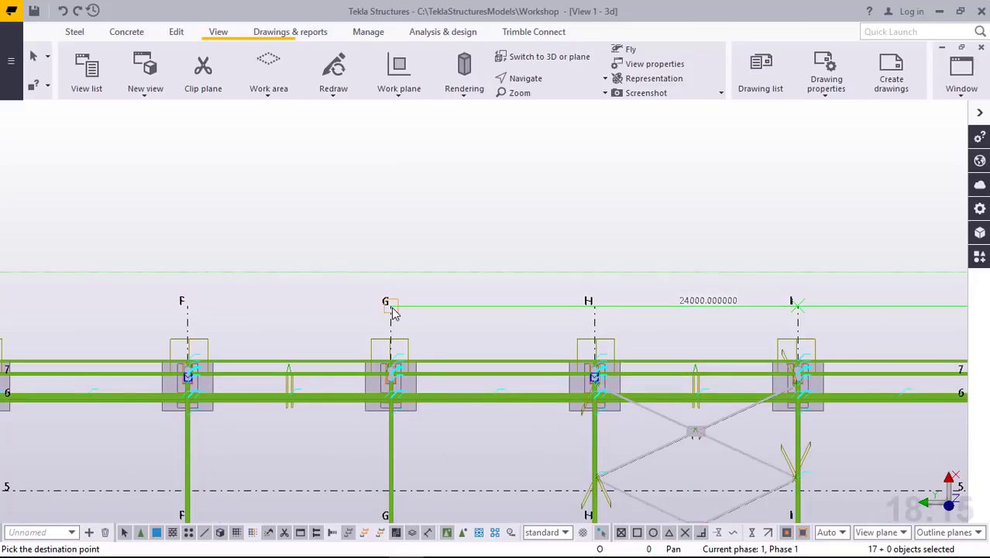
click(392, 308)
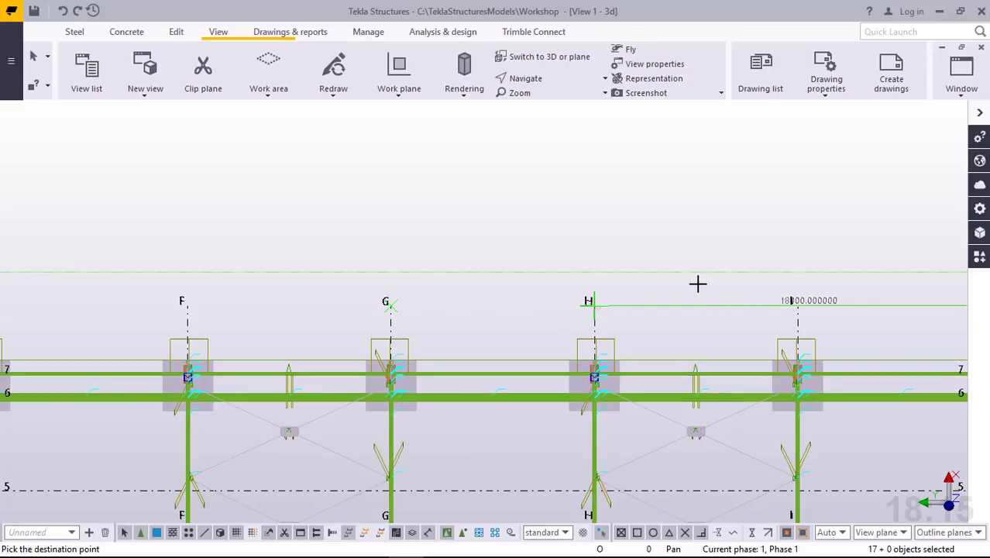
Place another copy of the roof bracing at grid E, filling the bay between grids D and E.
scroll(720, 281, down, 3)
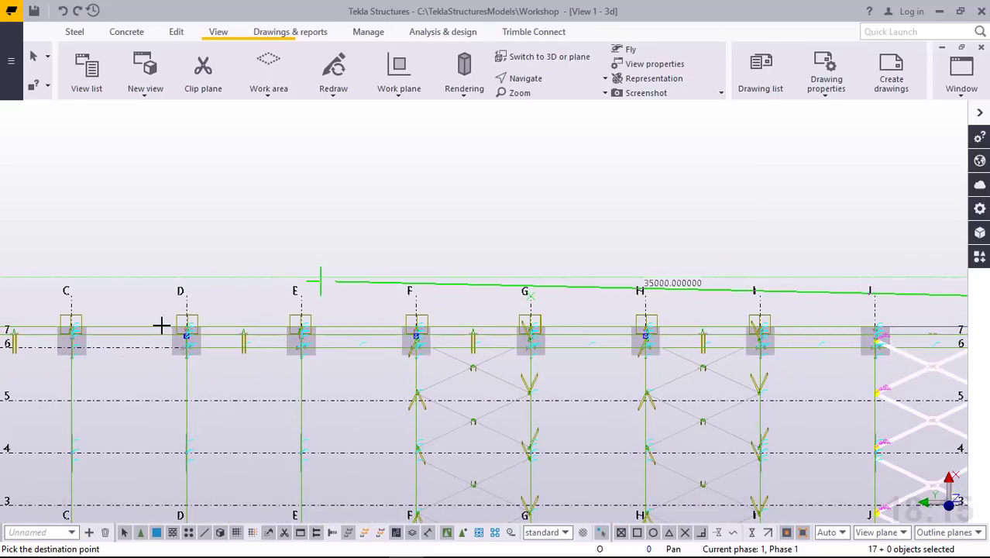
scroll(162, 323, up, 2)
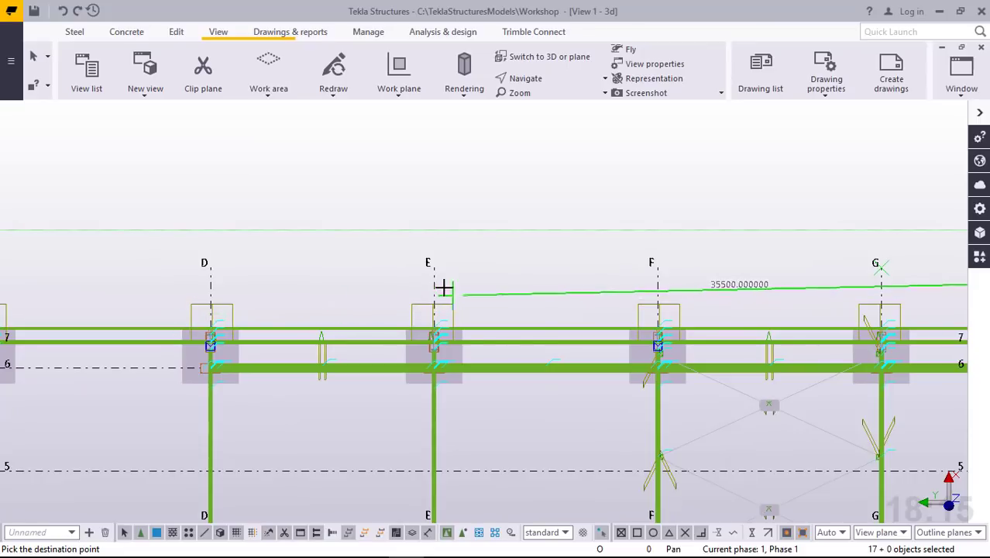
click(434, 267)
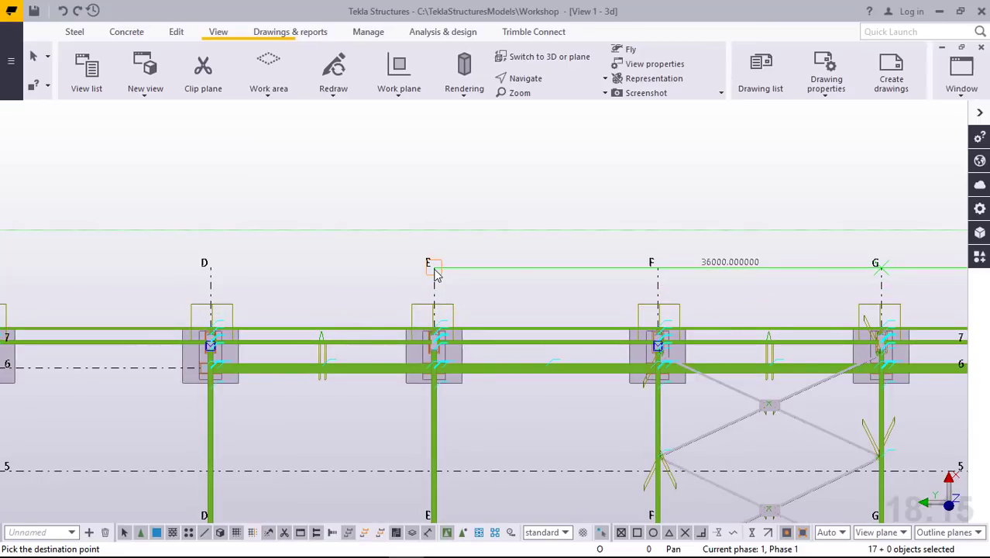
click(436, 268)
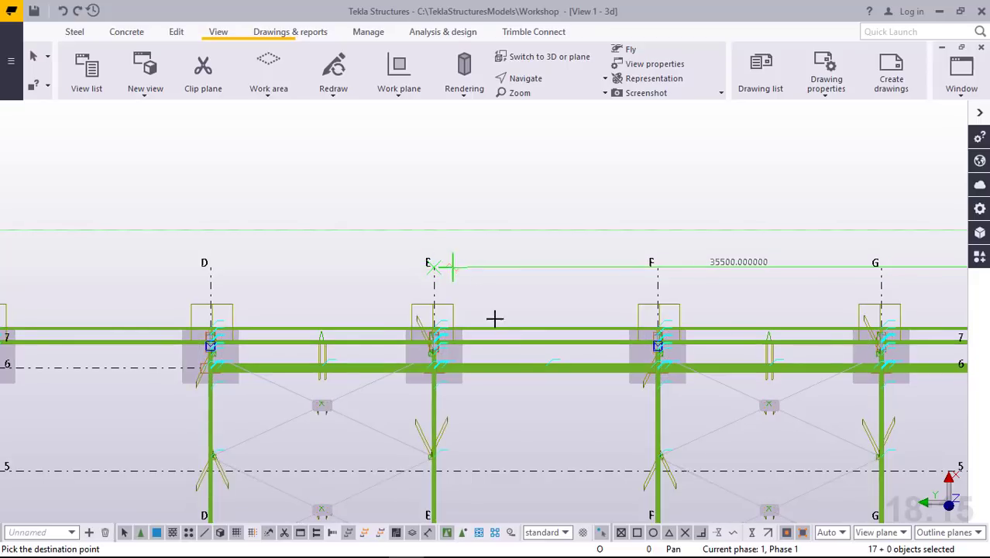
Place another copy of the roof bracing at grid C, filling the bay between grids B and C.
scroll(540, 342, down, 4)
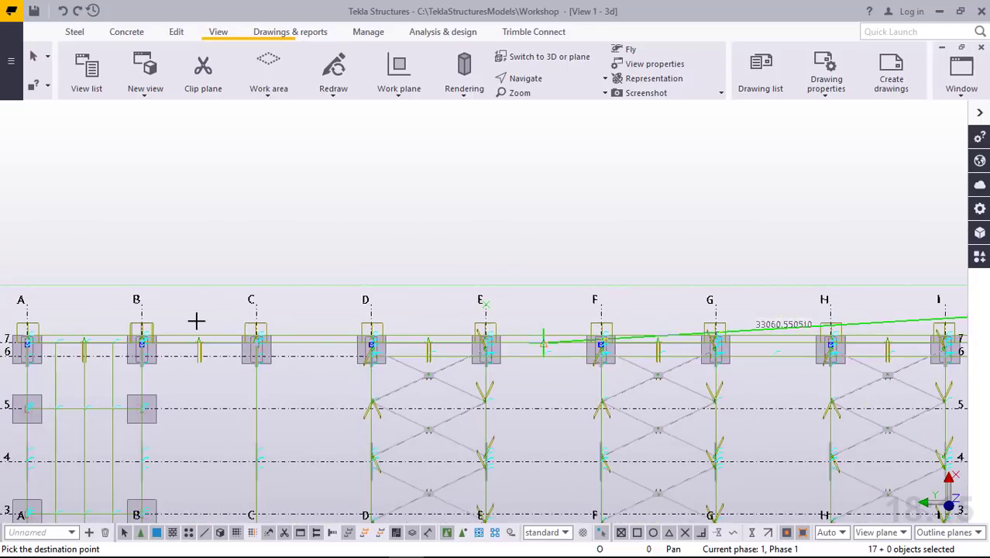
scroll(111, 335, up, 4)
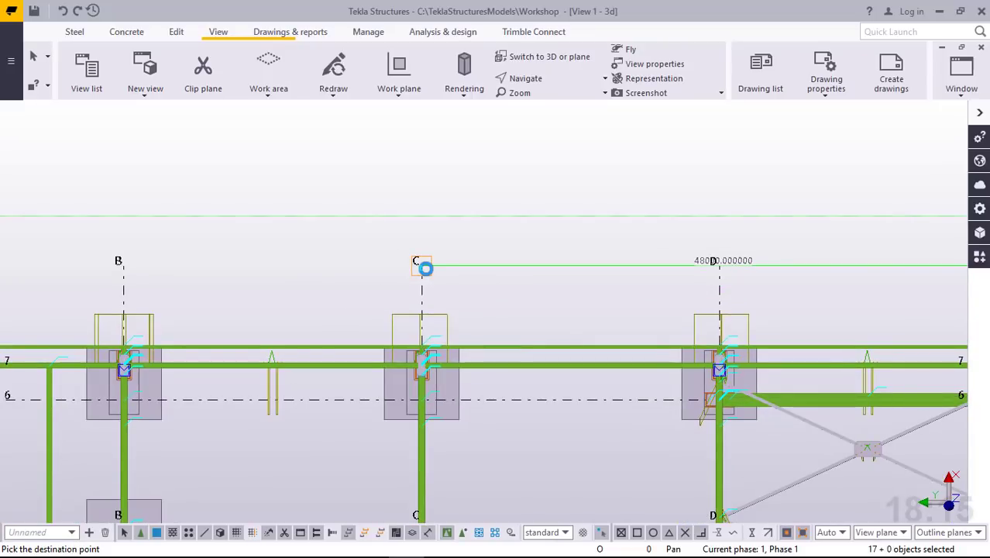
click(423, 269)
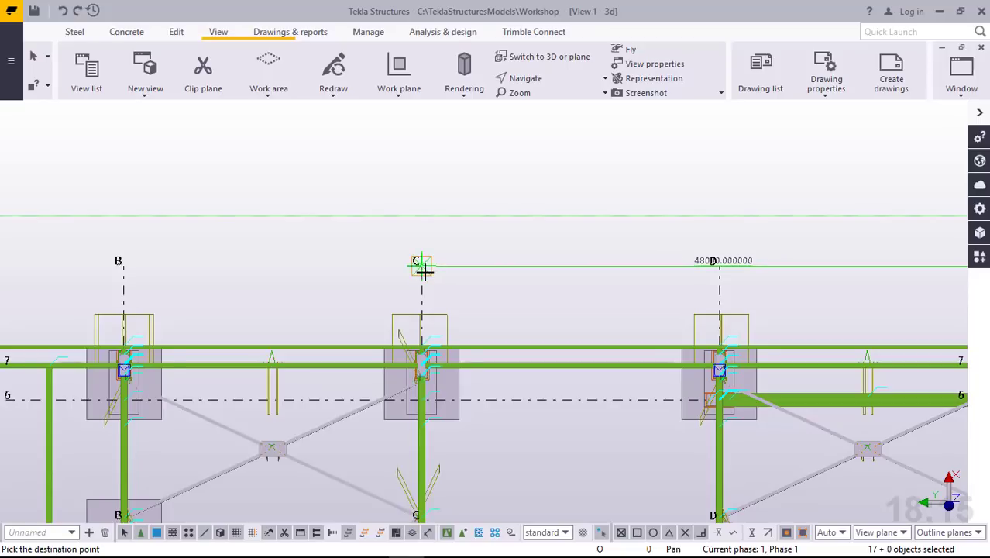
Place another copy of the roof bracing at grid B, filling the bay between grids A and B, and end the copying.
scroll(547, 308, down, 4)
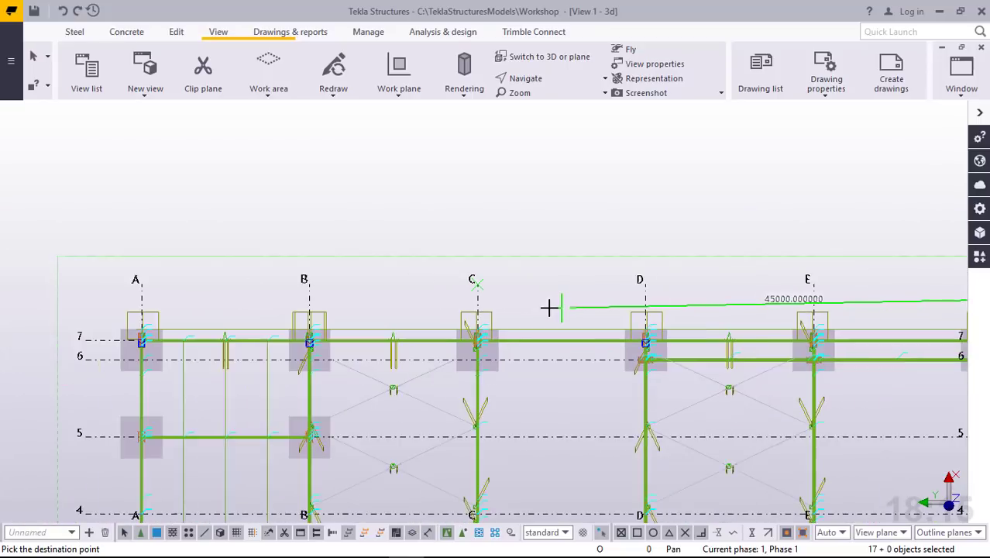
scroll(202, 318, up, 1)
scroll(201, 317, up, 1)
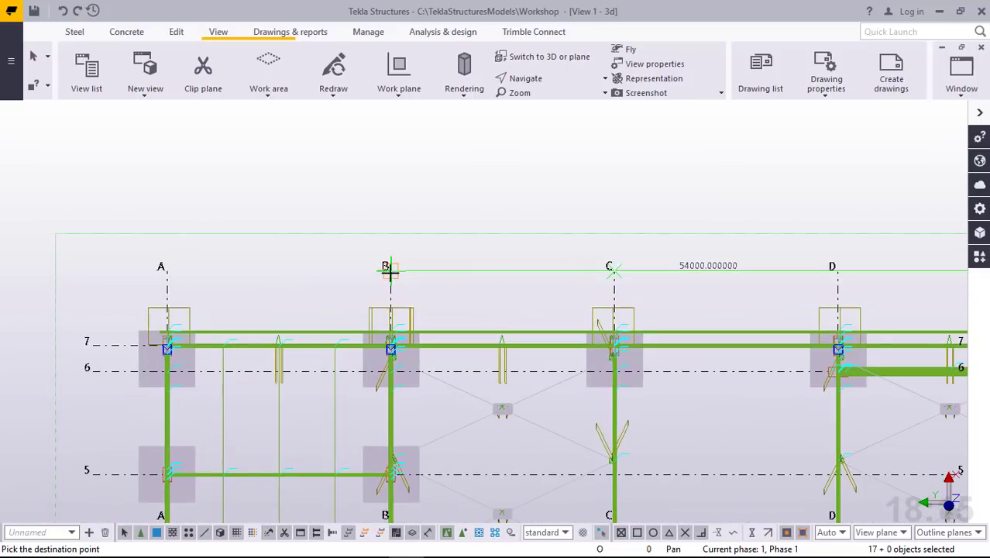
click(390, 269)
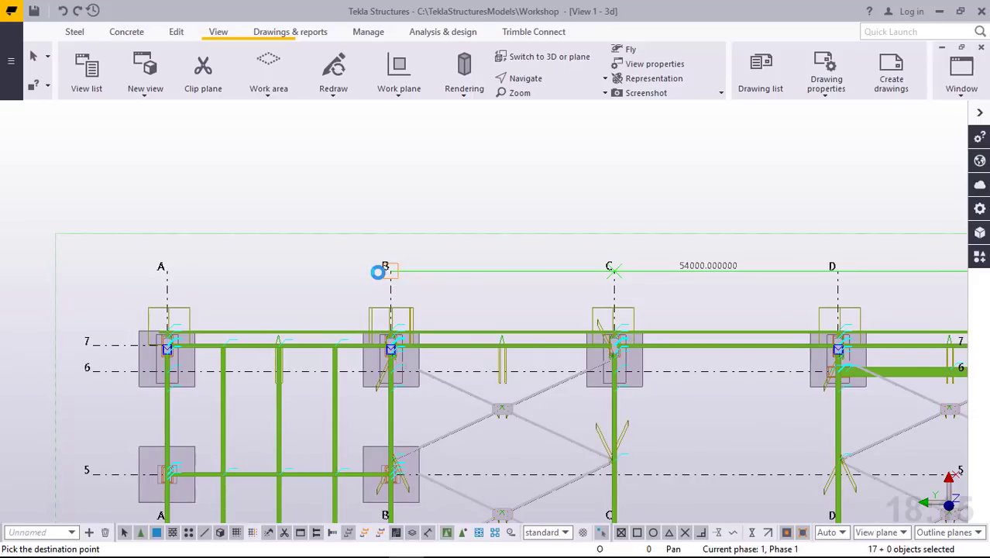
click(377, 271)
right_click(535, 210)
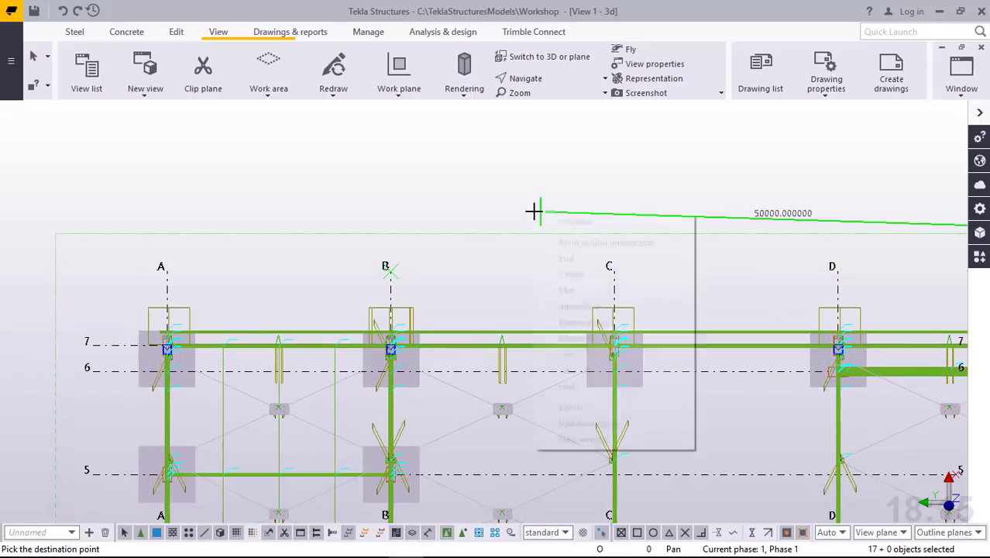
click(534, 232)
right_click(478, 178)
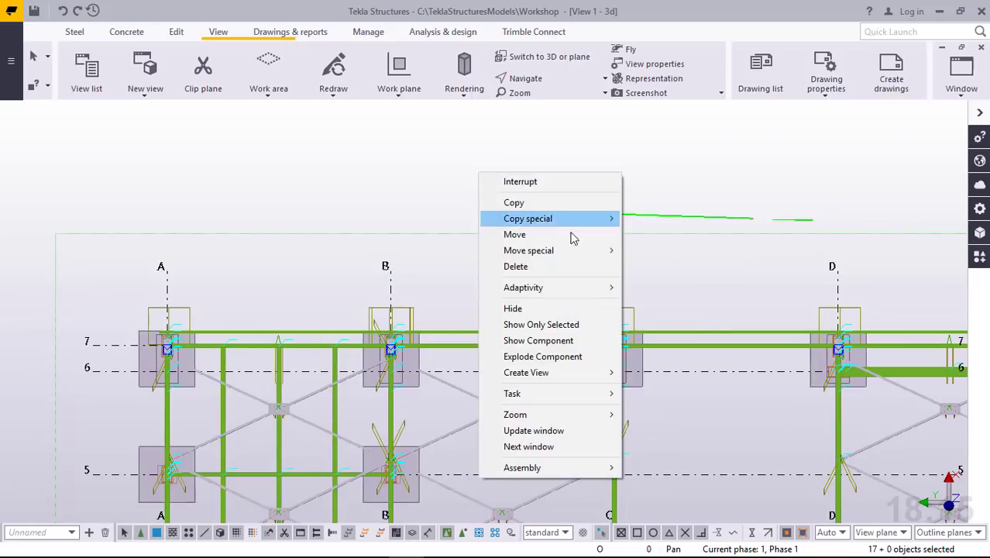
key(Escape)
key(Escape)
right_click(470, 180)
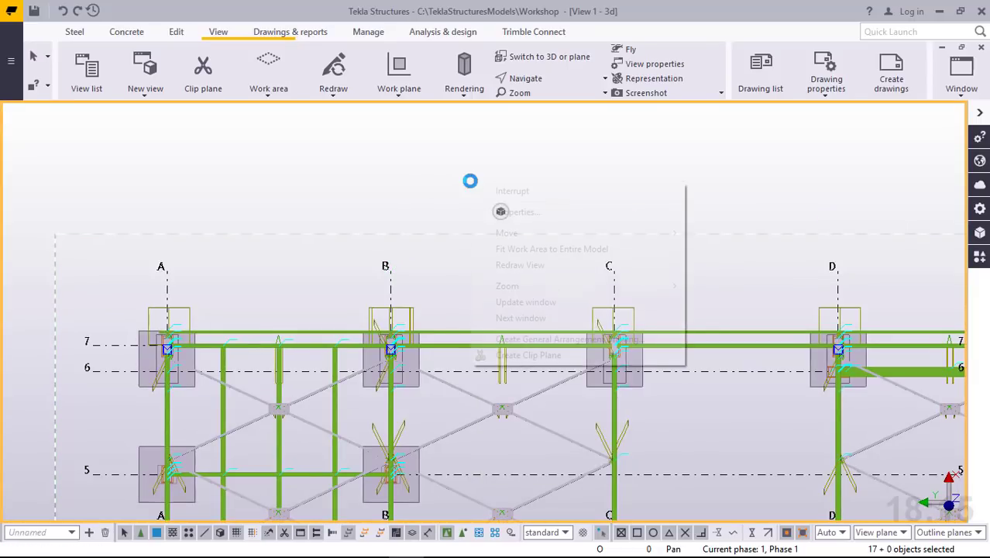
click(537, 264)
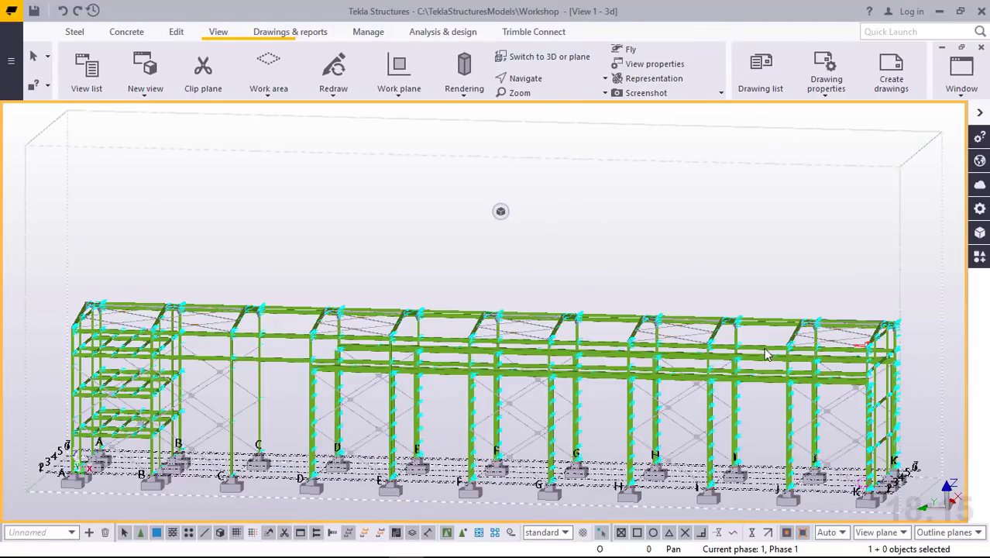
Examine the roof bracing's end connections to the rafters and its gusset plates near grids J and K from several angles.
scroll(767, 349, up, 5)
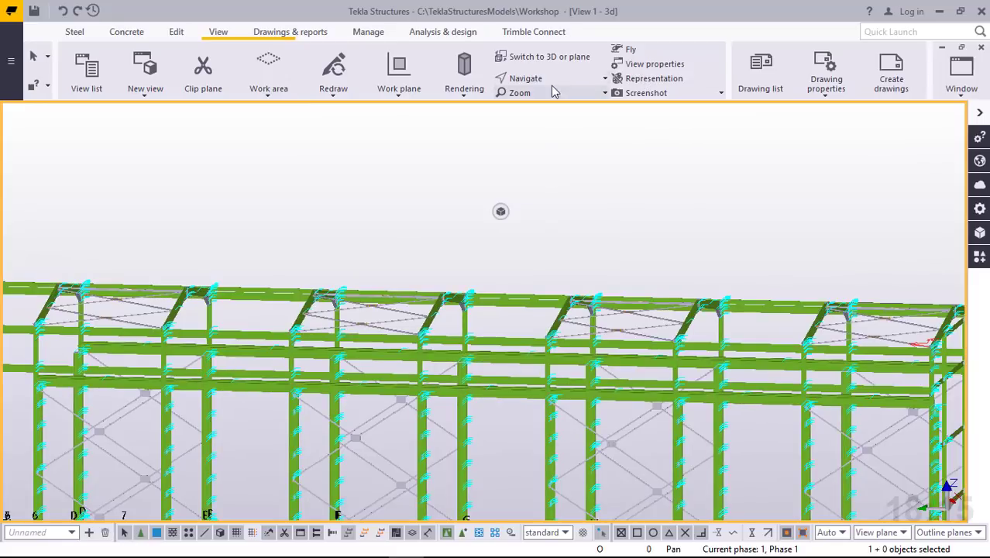
click(546, 78)
click(549, 129)
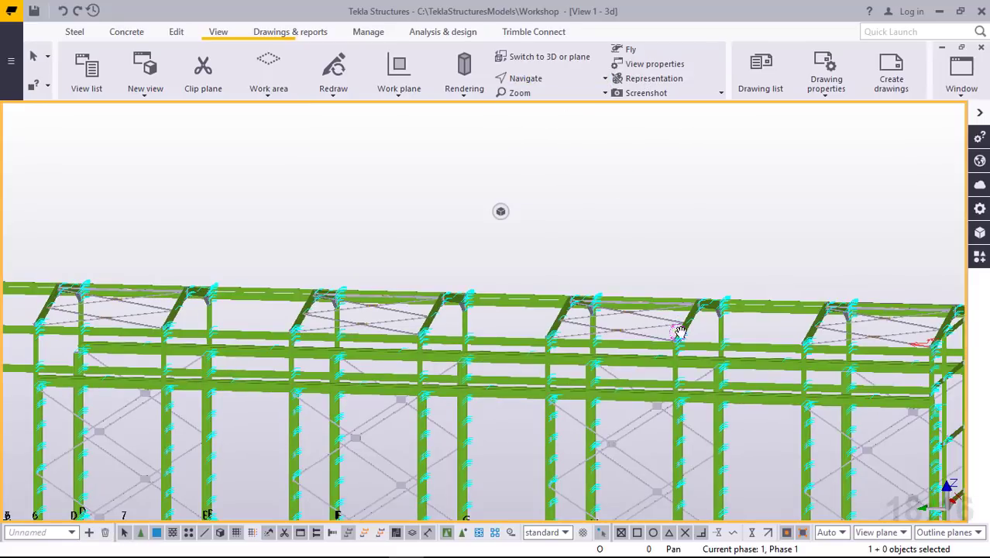
drag(678, 332, 725, 196)
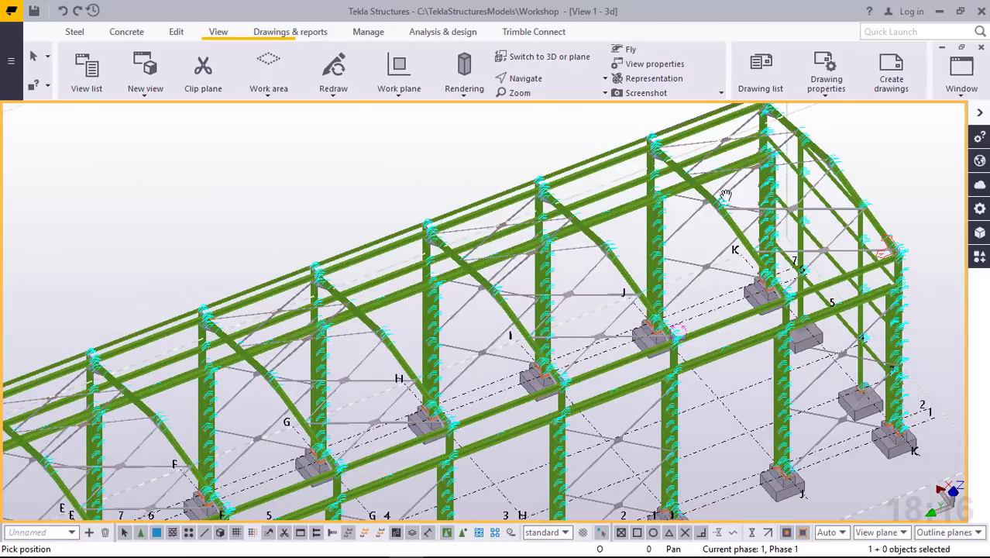
scroll(728, 198, up, 6)
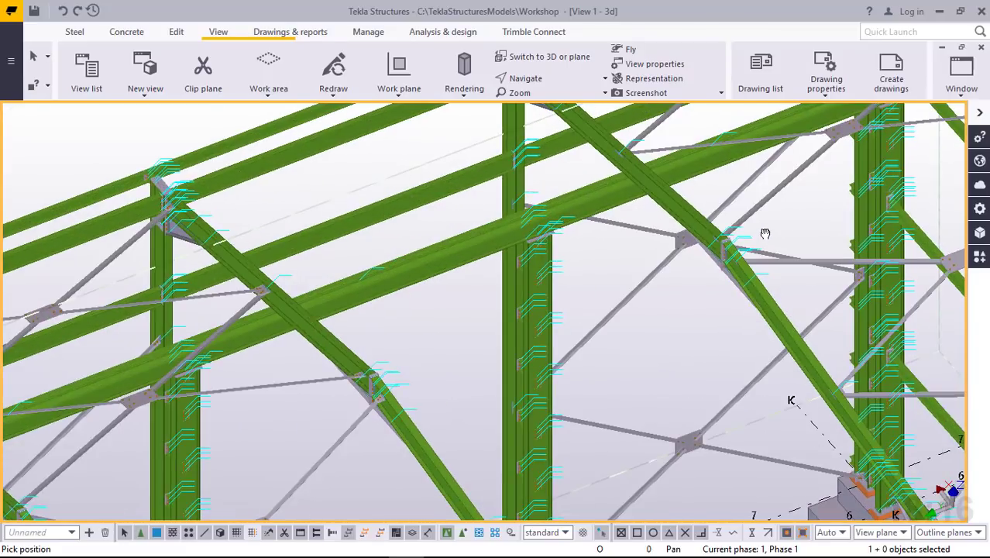
drag(765, 233, 623, 117)
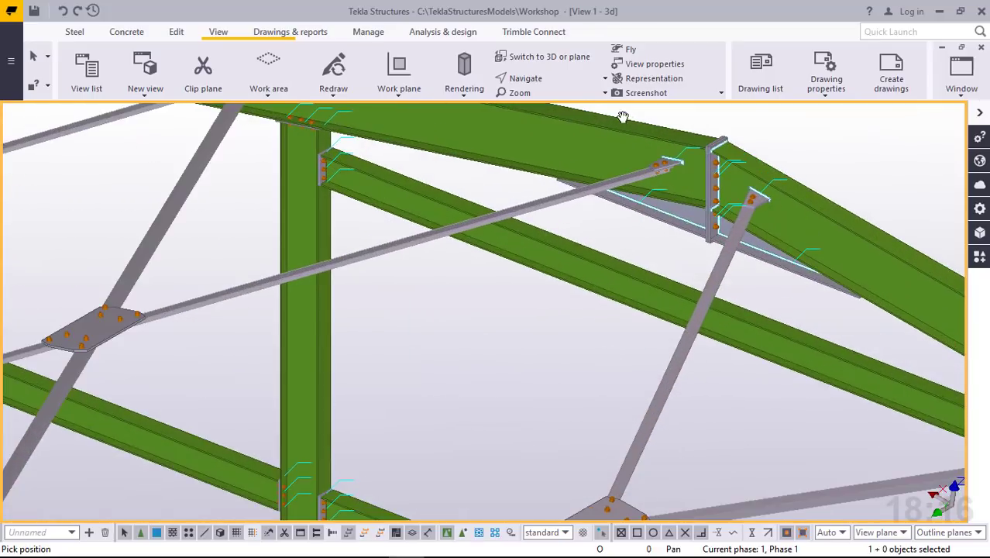
click(540, 80)
click(567, 123)
drag(705, 262, 338, 243)
ctrl+middle_drag(338, 243, 733, 273)
scroll(732, 273, down, 6)
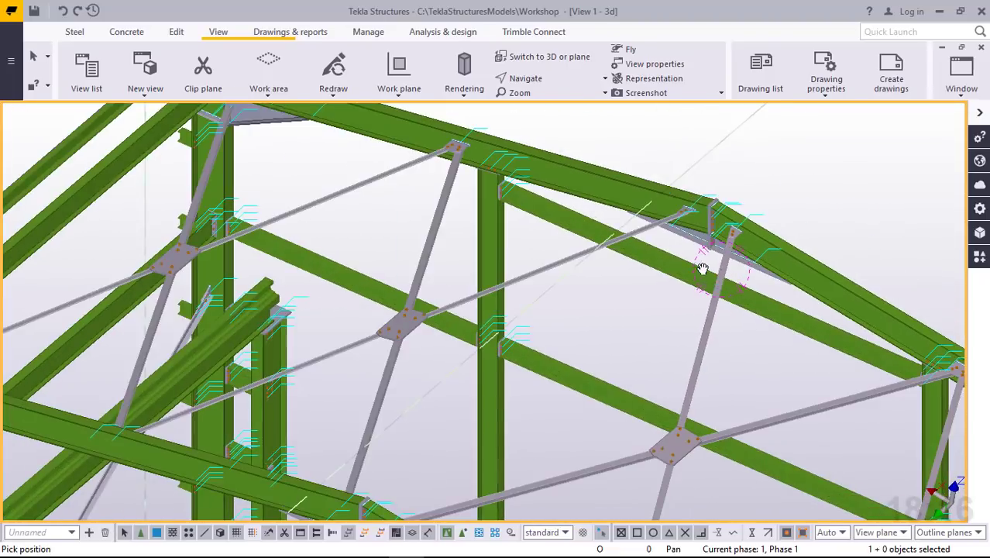
Examine the bracing connections beside the bolted rafter joint at the ridge, and compare the roof bracing along the neighbouring frames.
scroll(440, 427, up, 8)
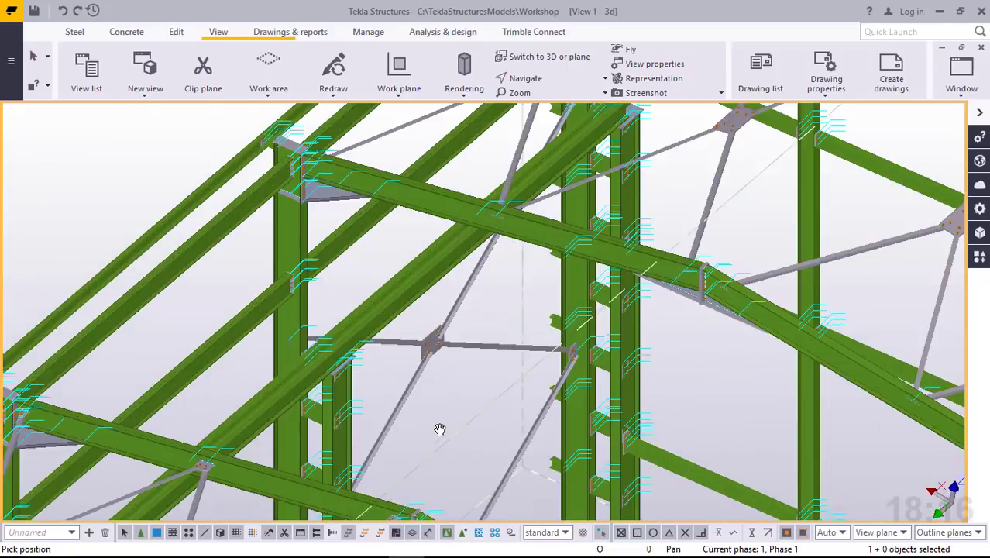
scroll(433, 282, up, 8)
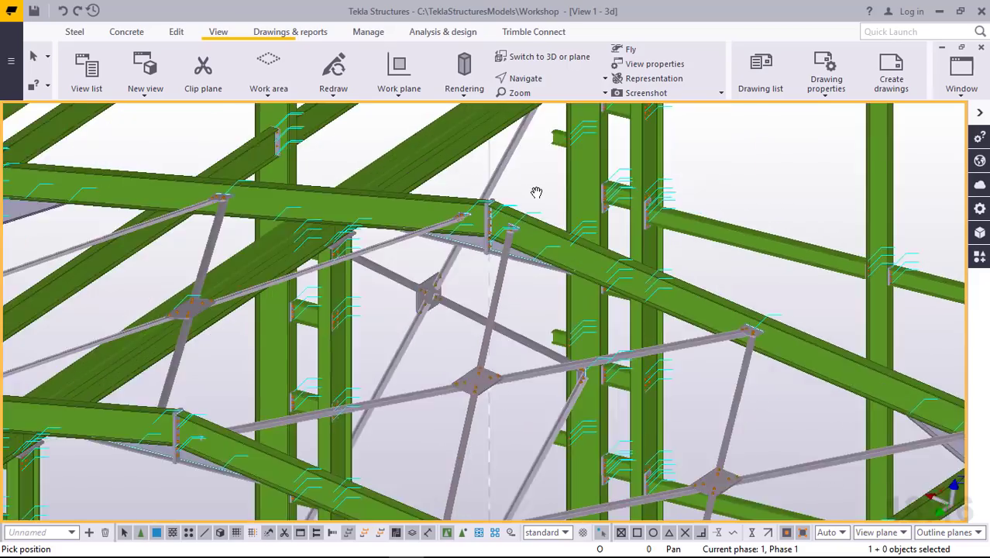
drag(536, 192, 484, 263)
scroll(484, 263, down, 5)
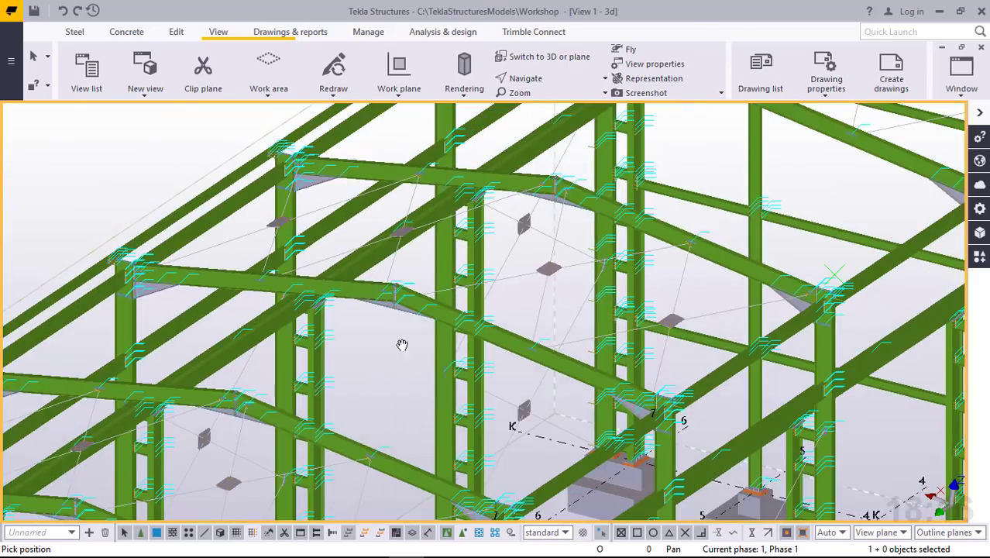
scroll(210, 409, up, 6)
scroll(249, 394, up, 2)
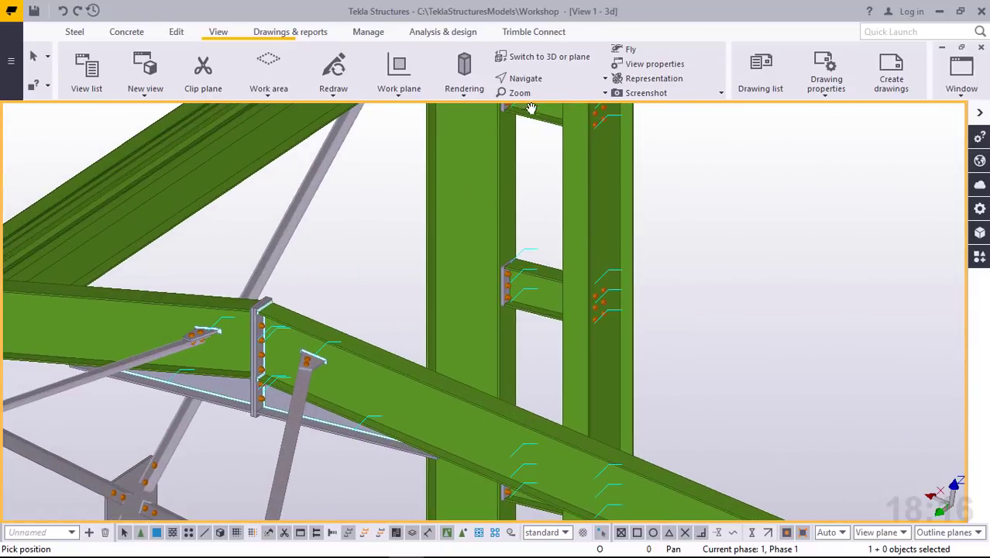
click(544, 80)
click(533, 102)
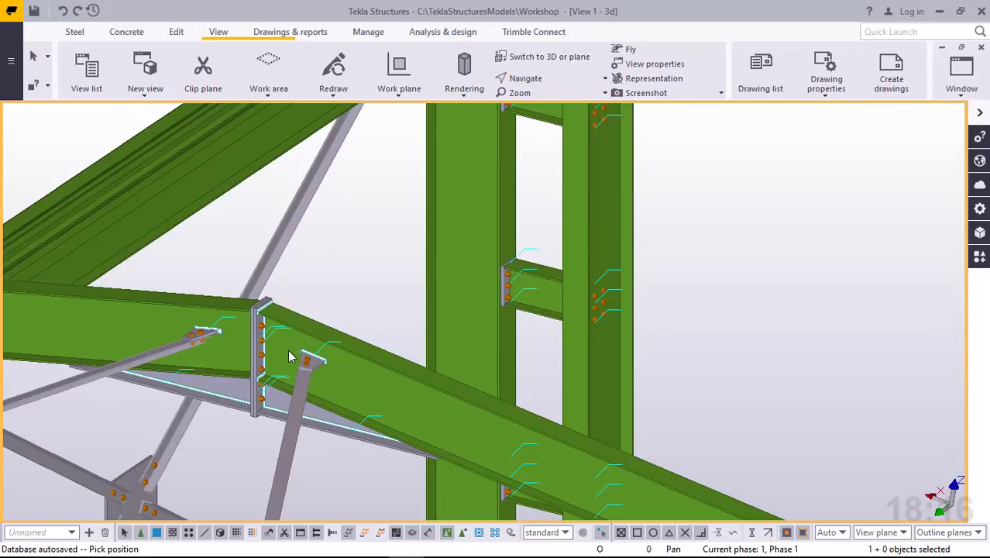
drag(289, 357, 480, 239)
scroll(496, 224, down, 10)
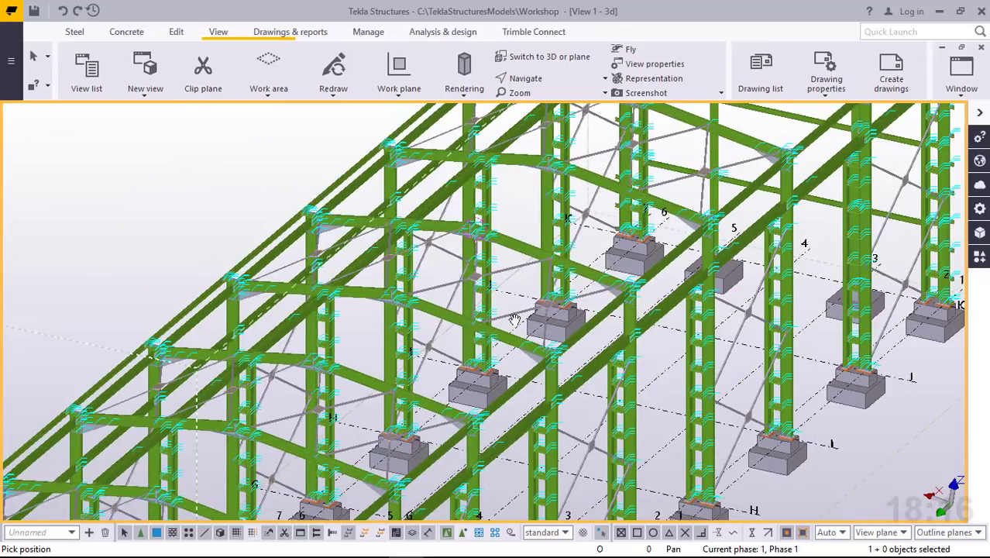
scroll(514, 319, down, 3)
right_click(177, 165)
click(234, 179)
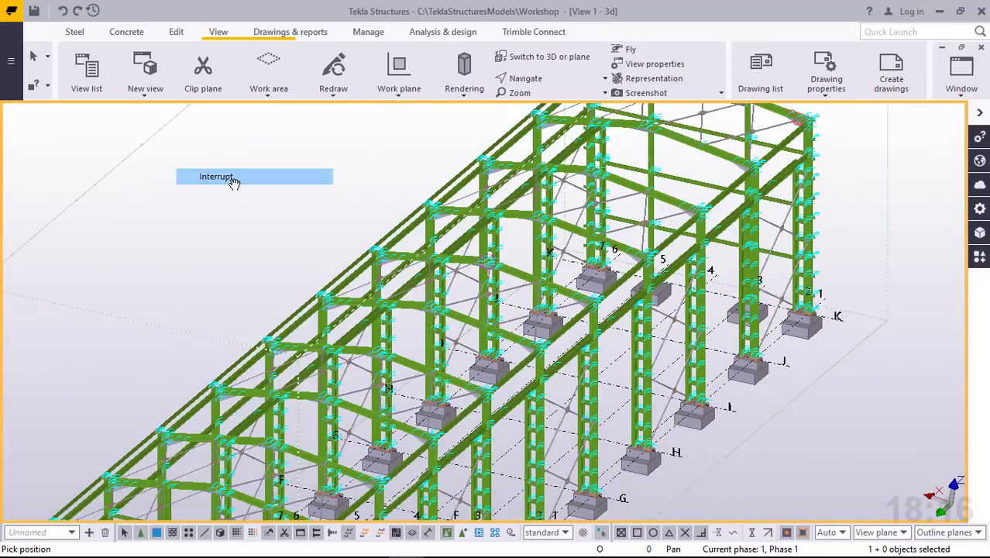
double_click(316, 182)
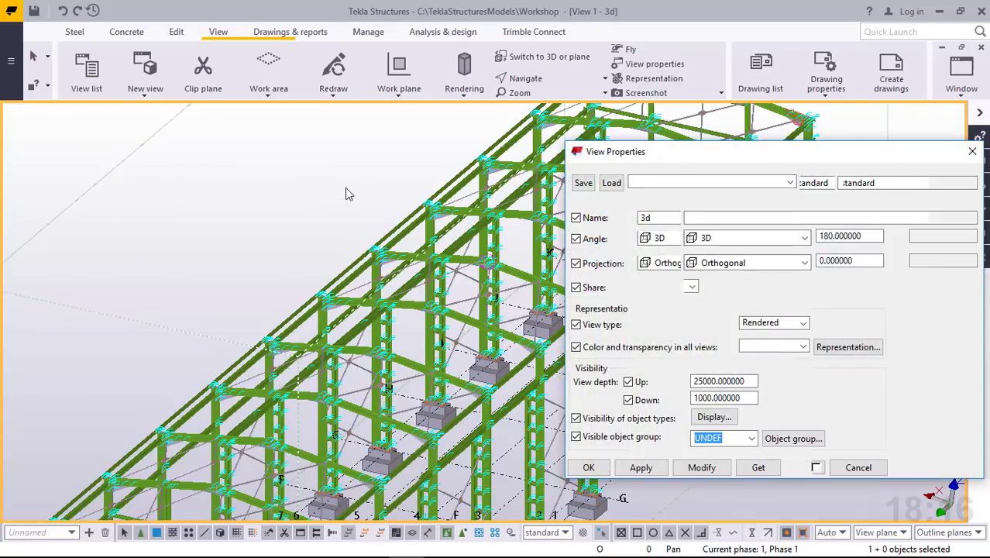
click(973, 147)
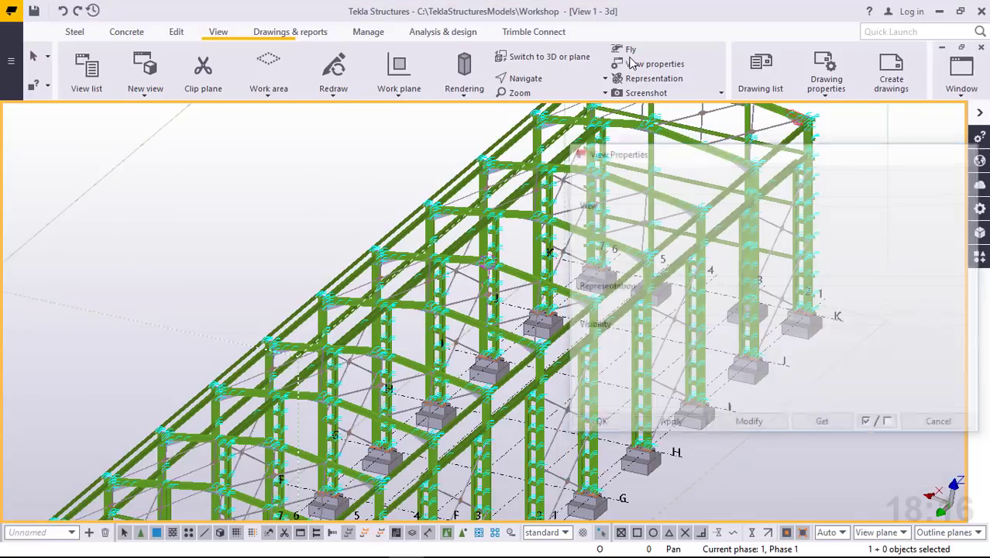
Switch to the plan view and check the roof bracing layout bay by bay between grids A and K.
key(ctrl+p)
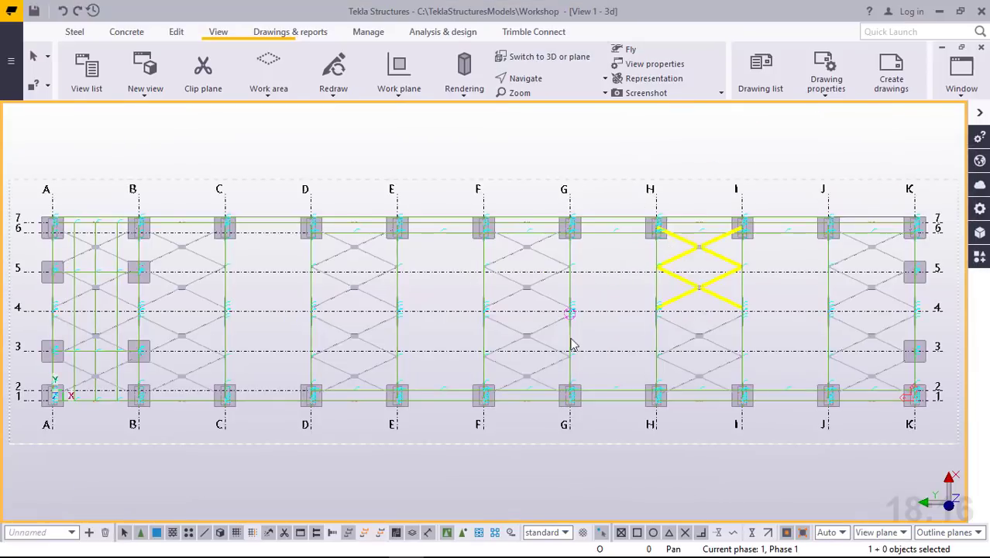
scroll(939, 332, up, 3)
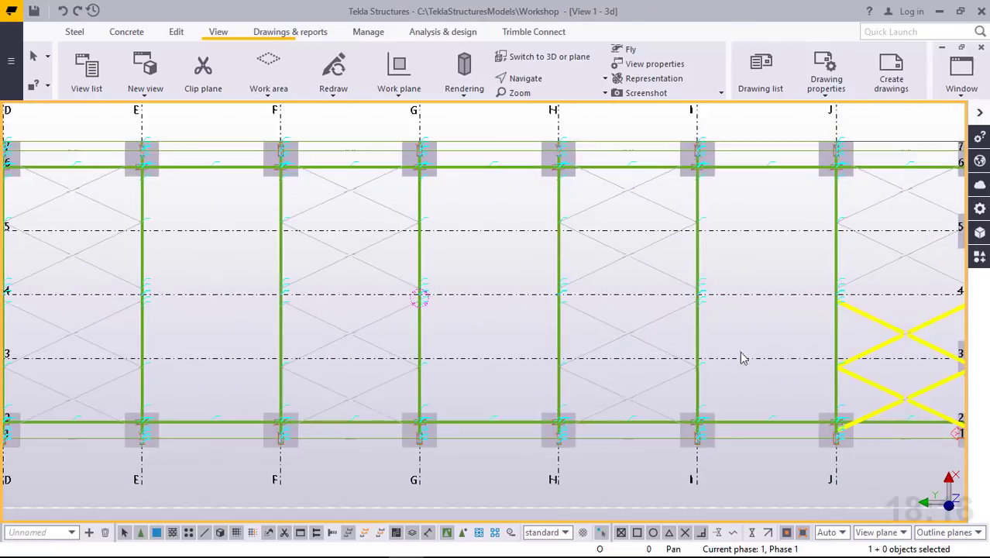
scroll(336, 389, down, 1)
scroll(674, 260, up, 5)
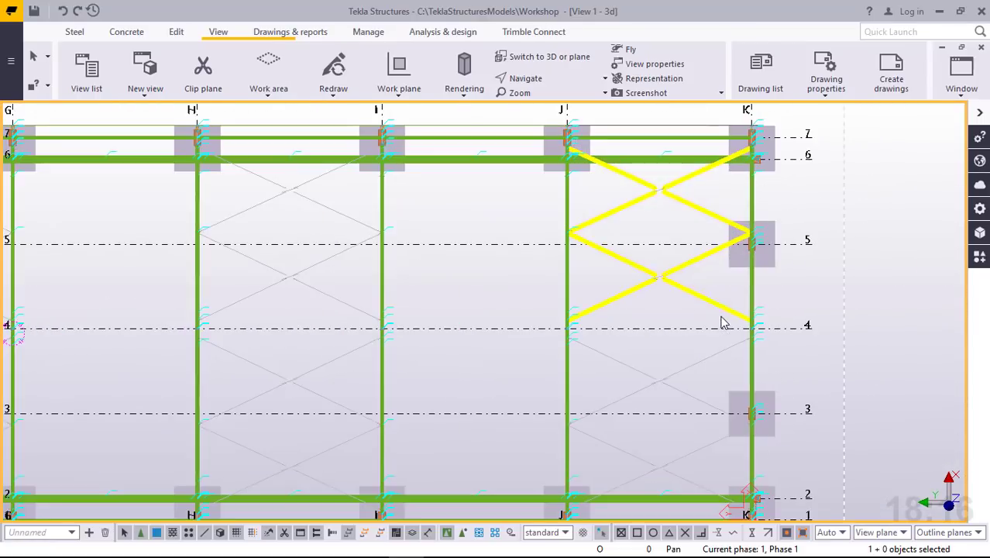
scroll(658, 252, up, 3)
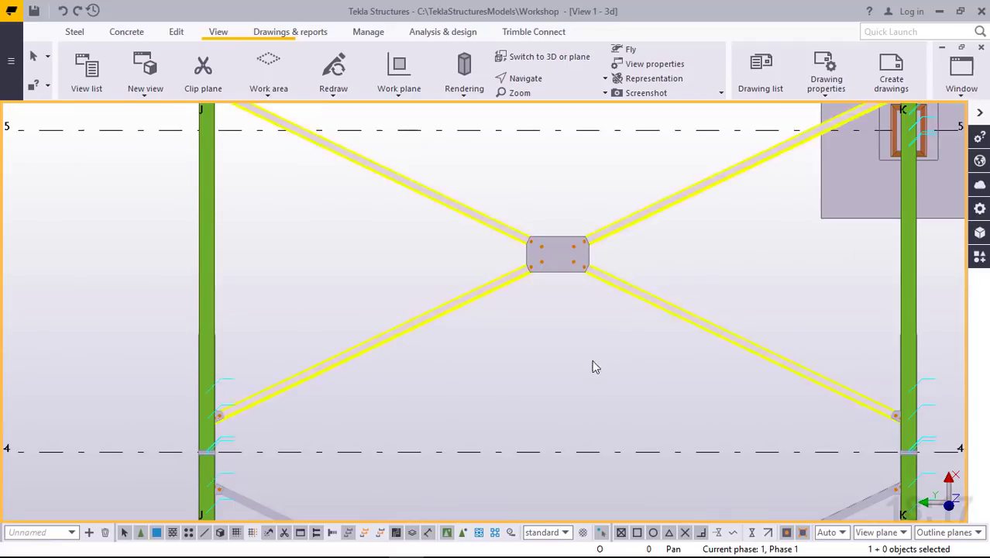
scroll(535, 391, up, 2)
scroll(534, 393, down, 8)
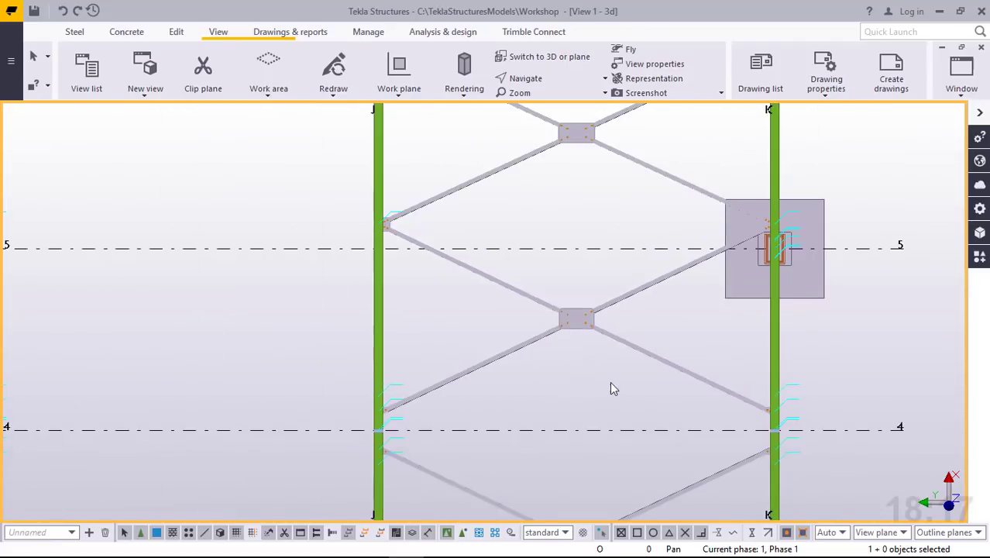
scroll(137, 390, down, 1)
scroll(128, 385, up, 4)
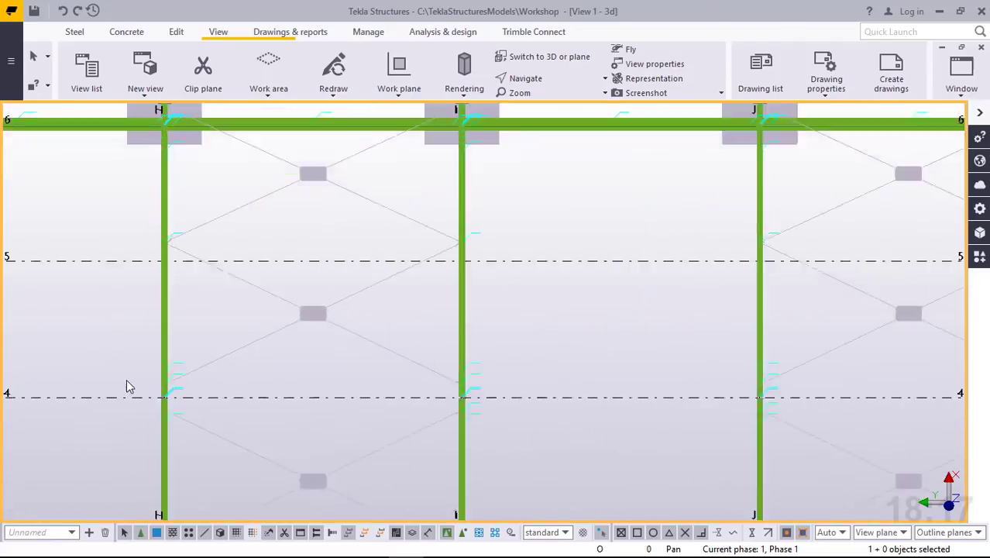
scroll(775, 346, down, 2)
scroll(783, 339, down, 5)
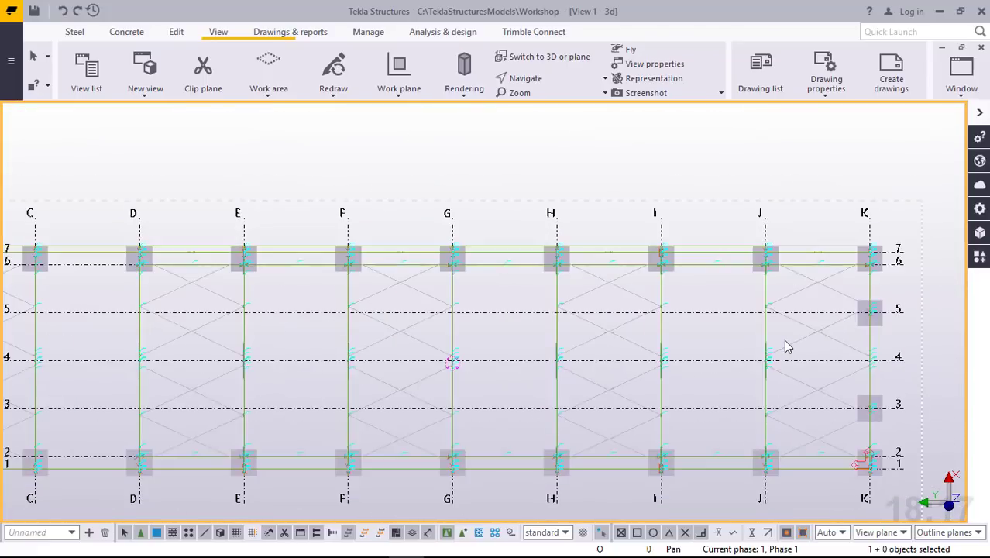
scroll(39, 383, up, 5)
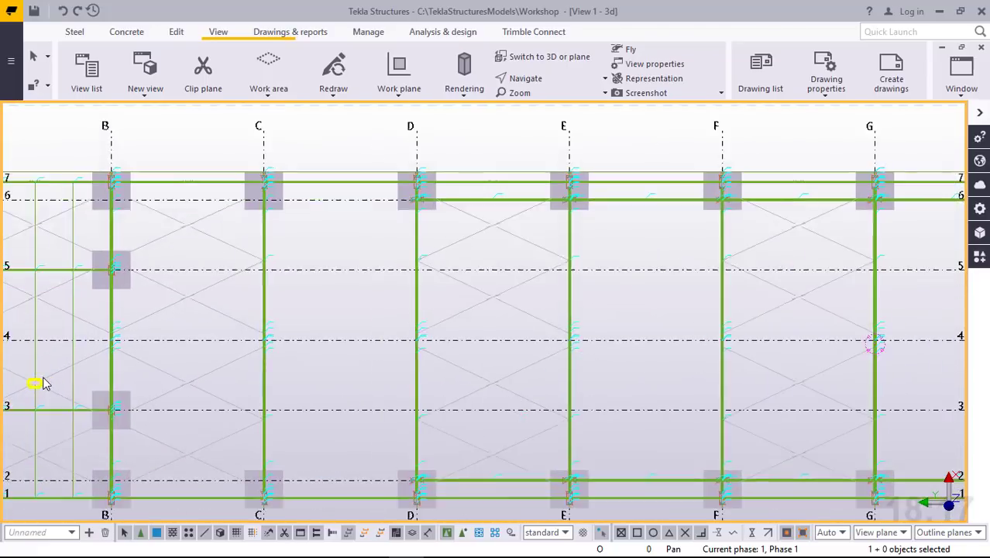
scroll(83, 361, down, 5)
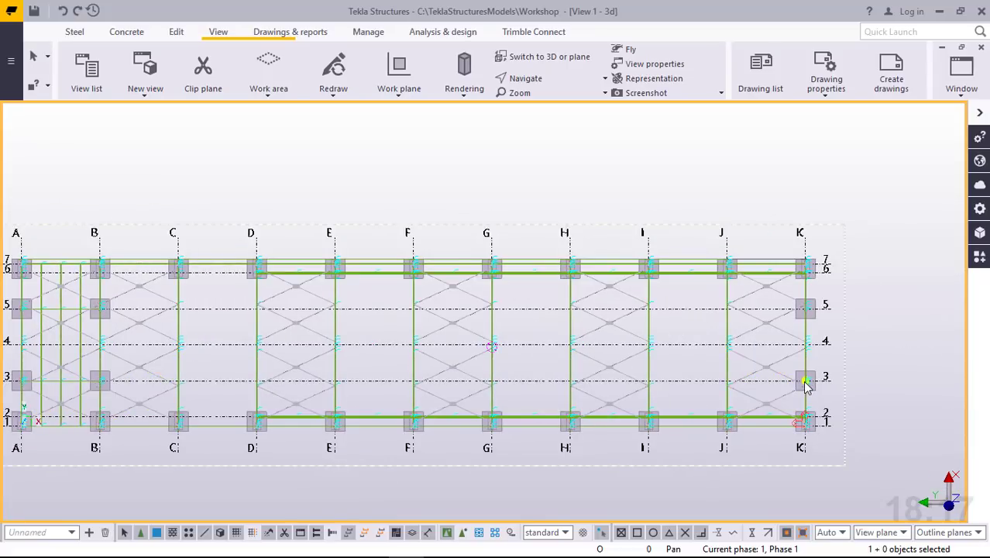
scroll(769, 409, up, 5)
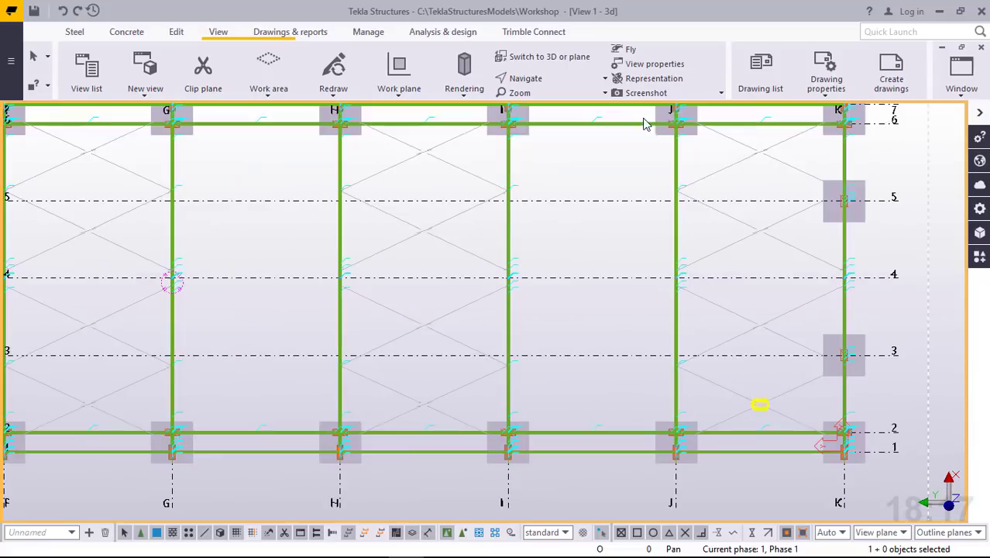
Return to the 3D view and examine the wall bracing gussets and their connection to the columns at grid C.
key(Home)
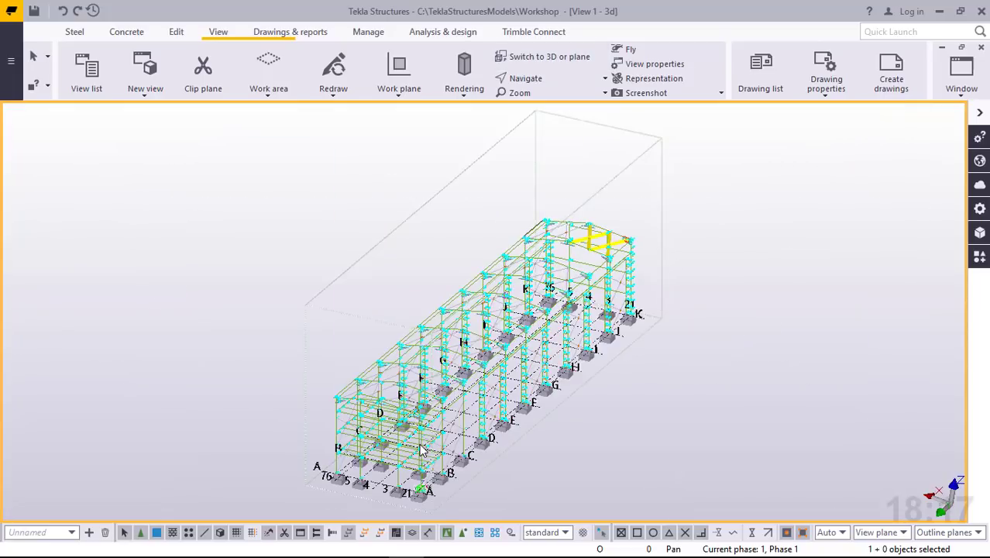
scroll(425, 446, up, 3)
scroll(425, 446, up, 5)
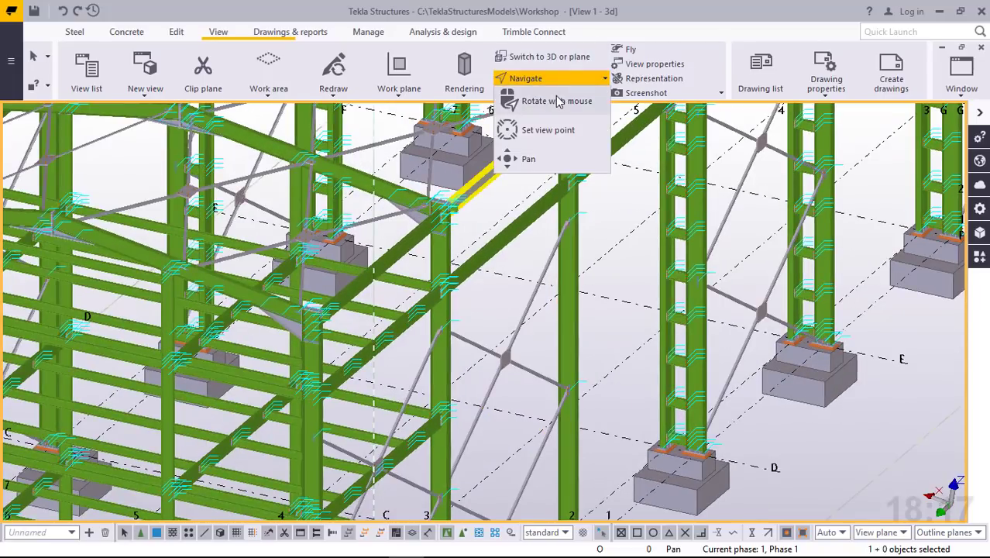
ctrl+middle_drag(578, 349, 292, 358)
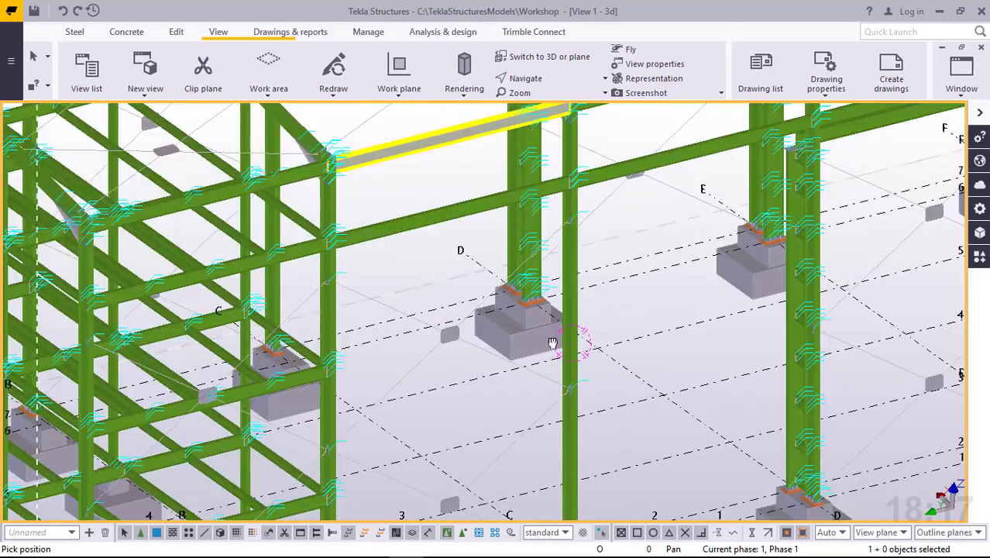
ctrl+middle_drag(552, 342, 555, 343)
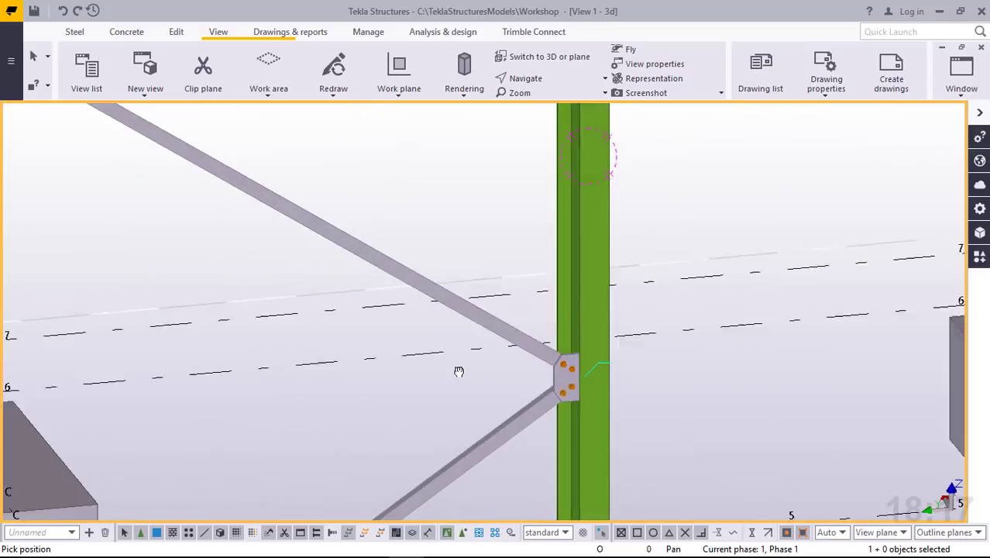
ctrl+middle_drag(458, 371, 449, 361)
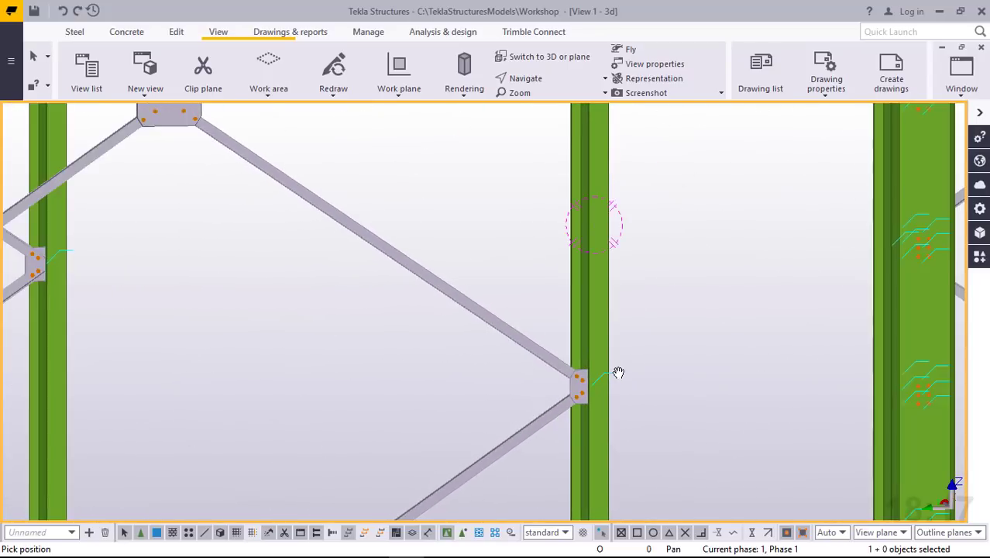
ctrl+middle_drag(508, 373, 560, 278)
right_click(560, 278)
click(586, 287)
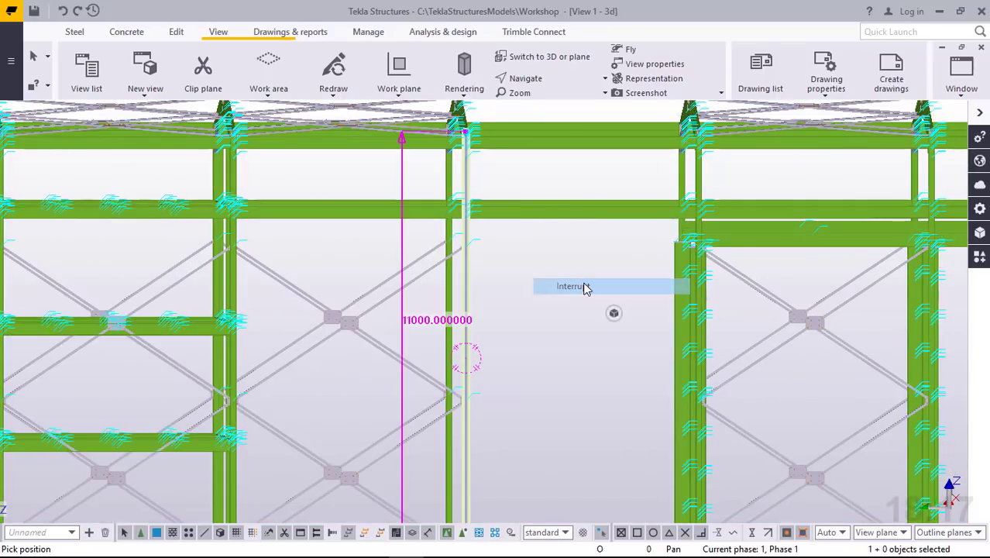
scroll(520, 310, up, 3)
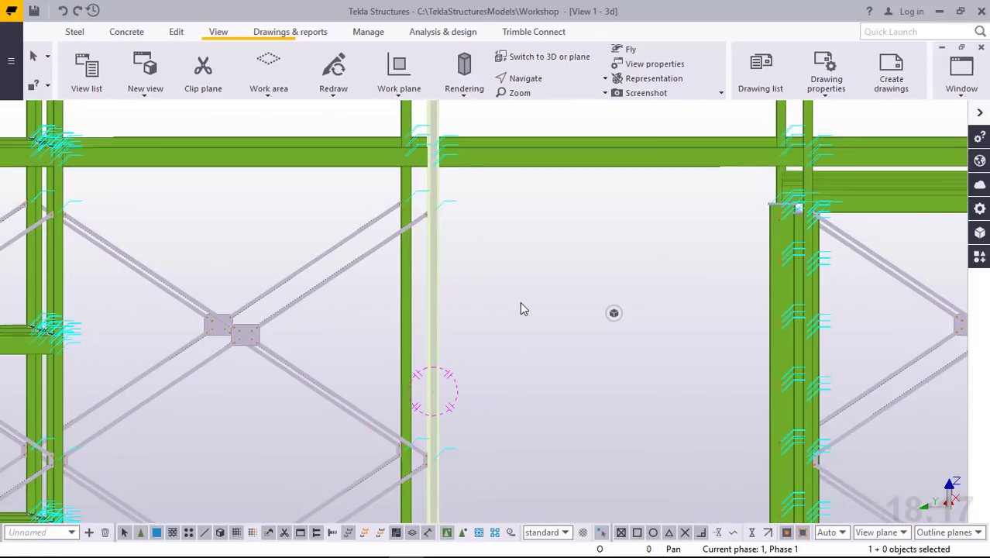